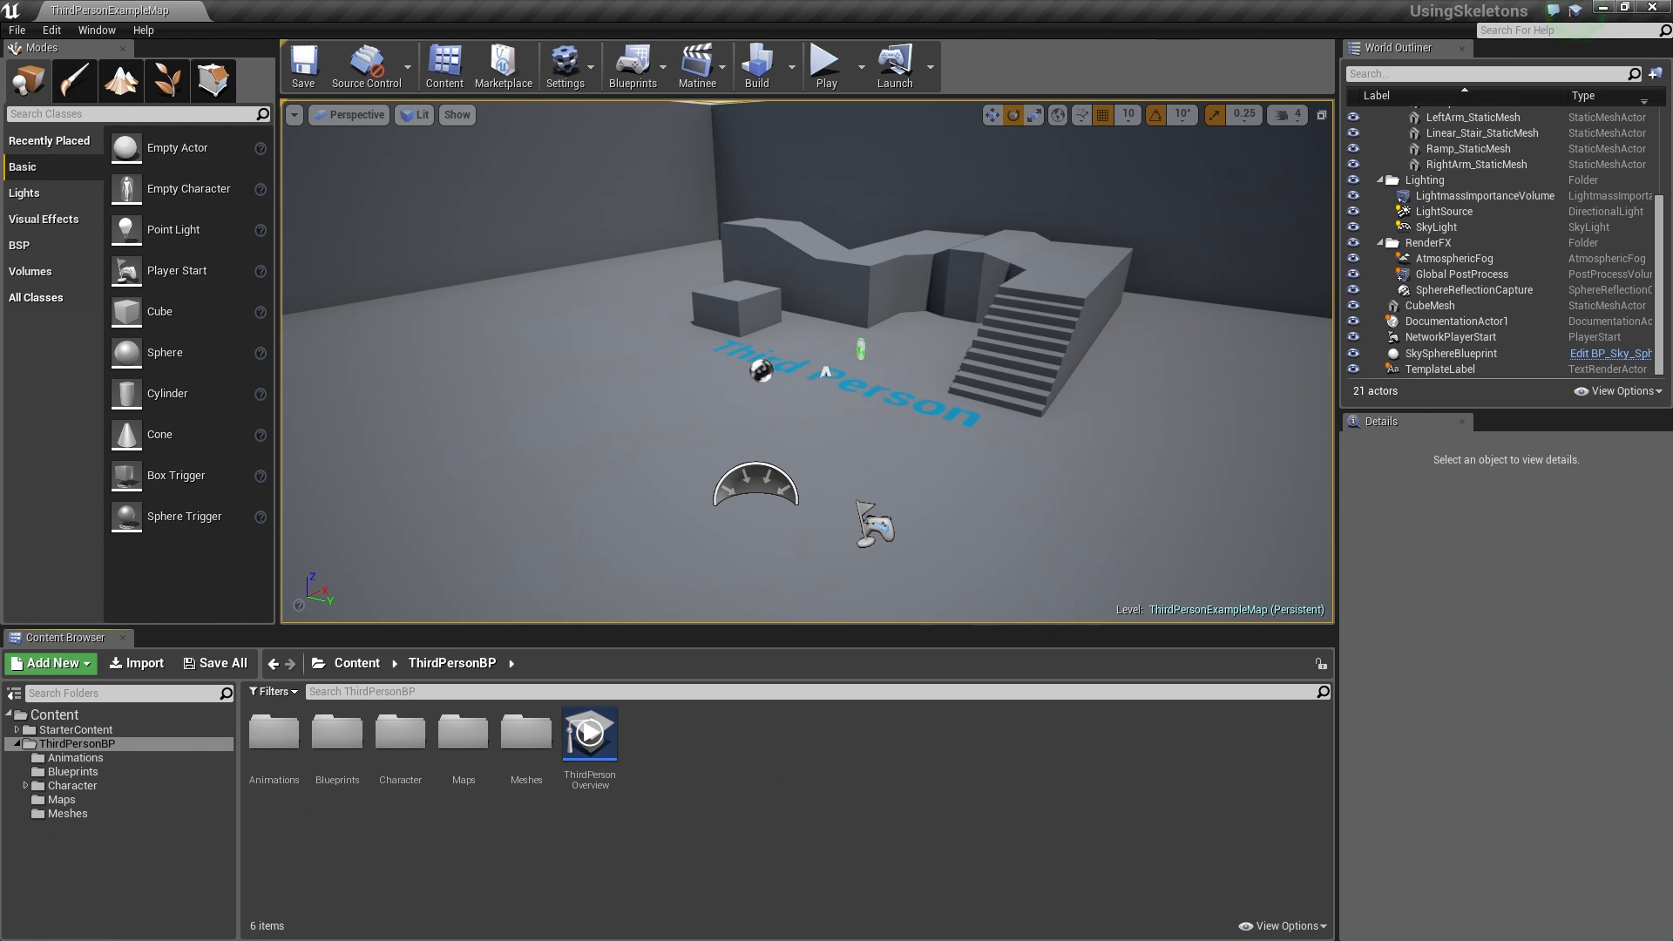
# Play-test the third-person level by running and jumping with the mannequin, and end the play session
pyautogui.click(824, 63)
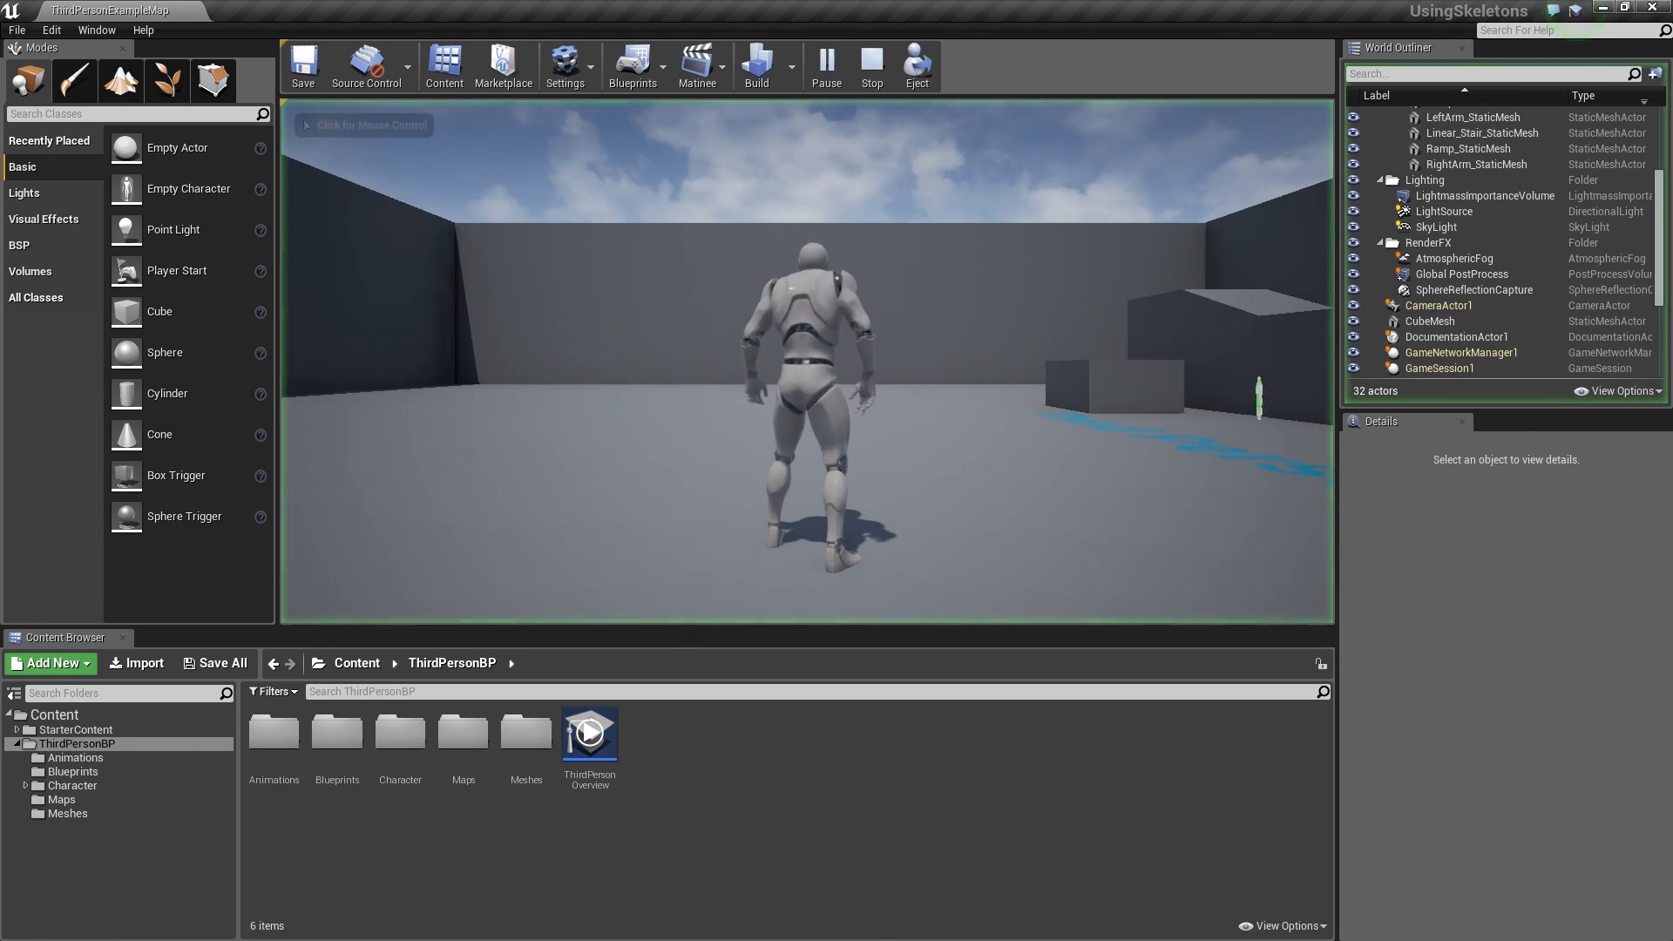
pyautogui.click(1259, 397)
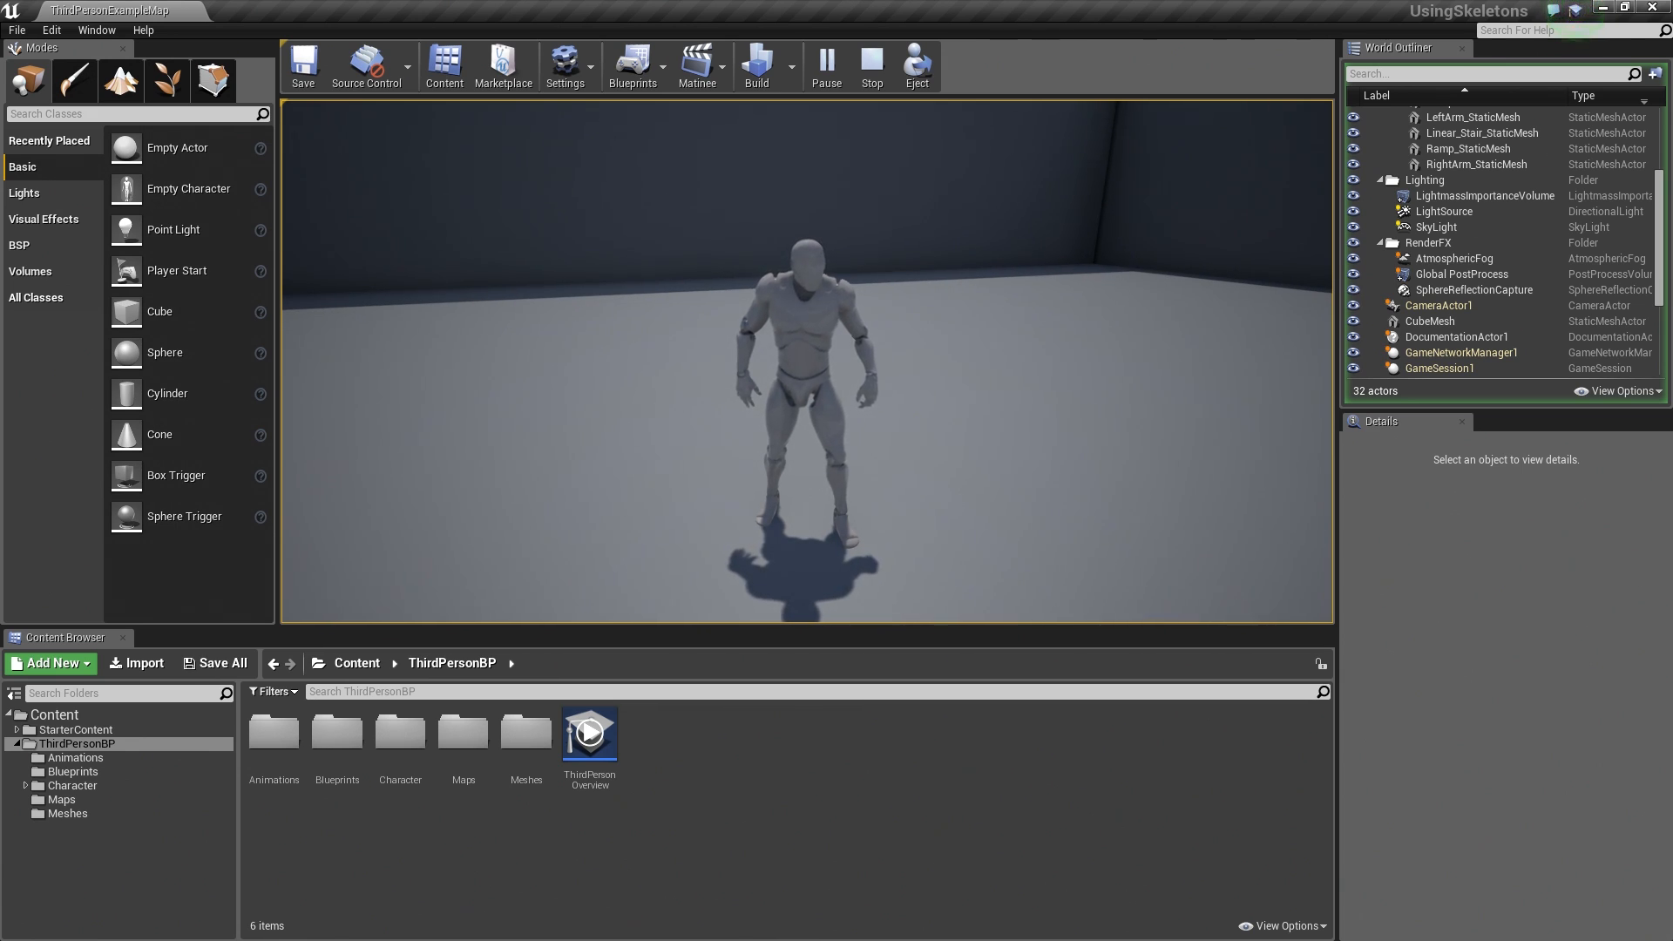
pyautogui.press('w')
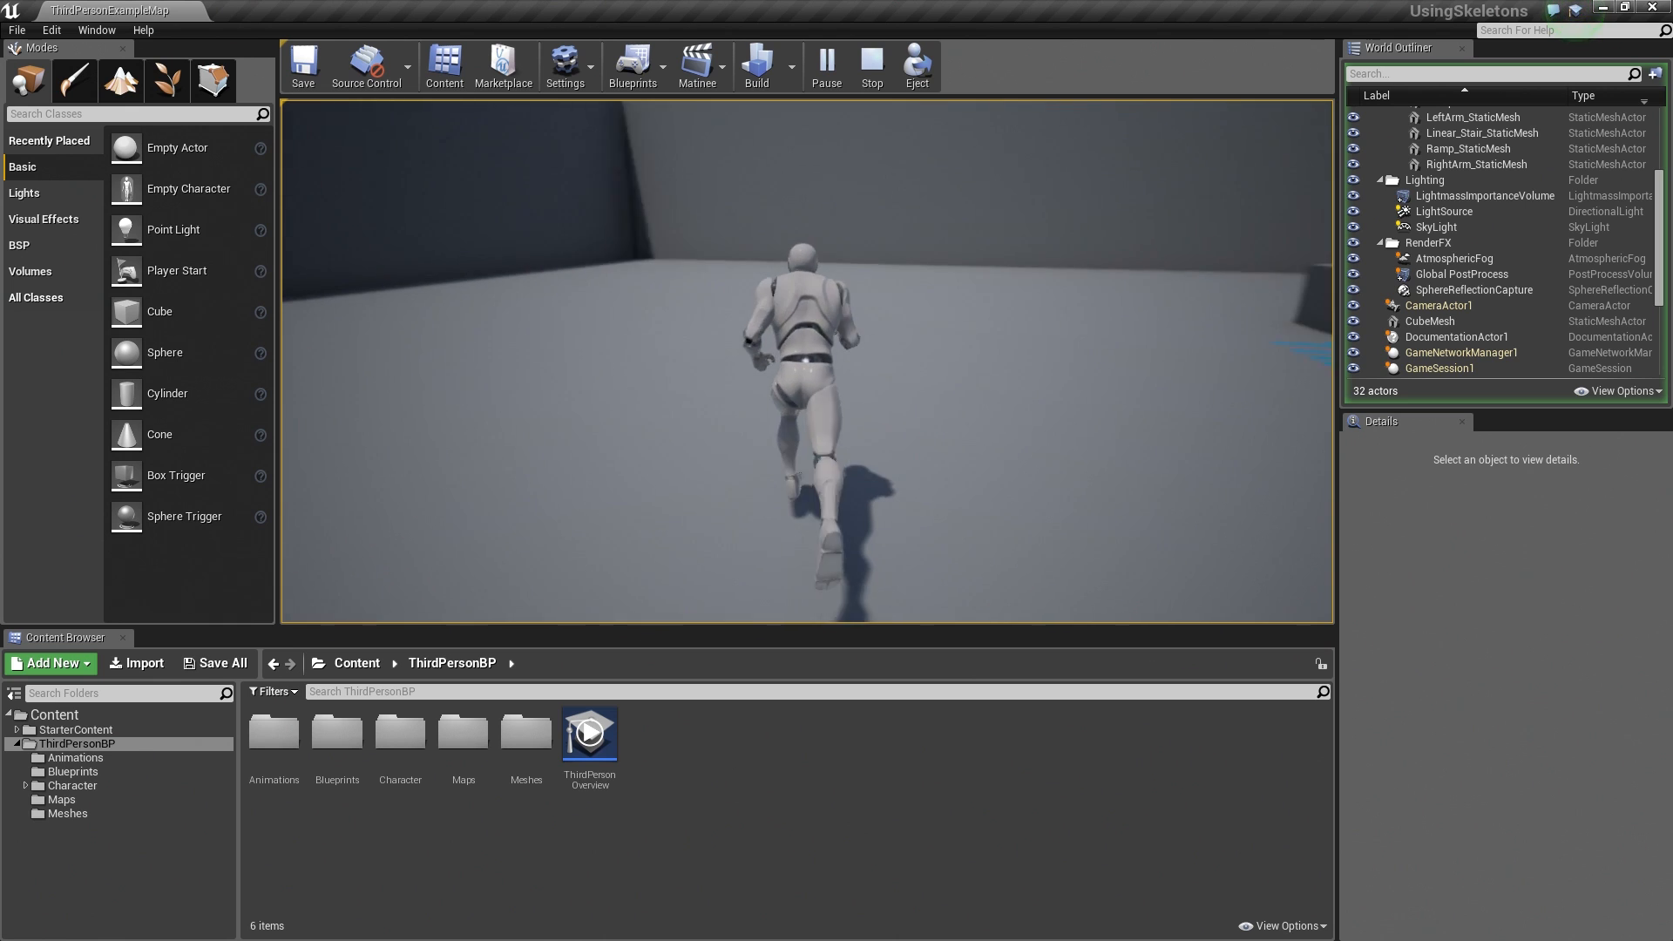
pyautogui.press('a')
pyautogui.press('d')
pyautogui.press('space')
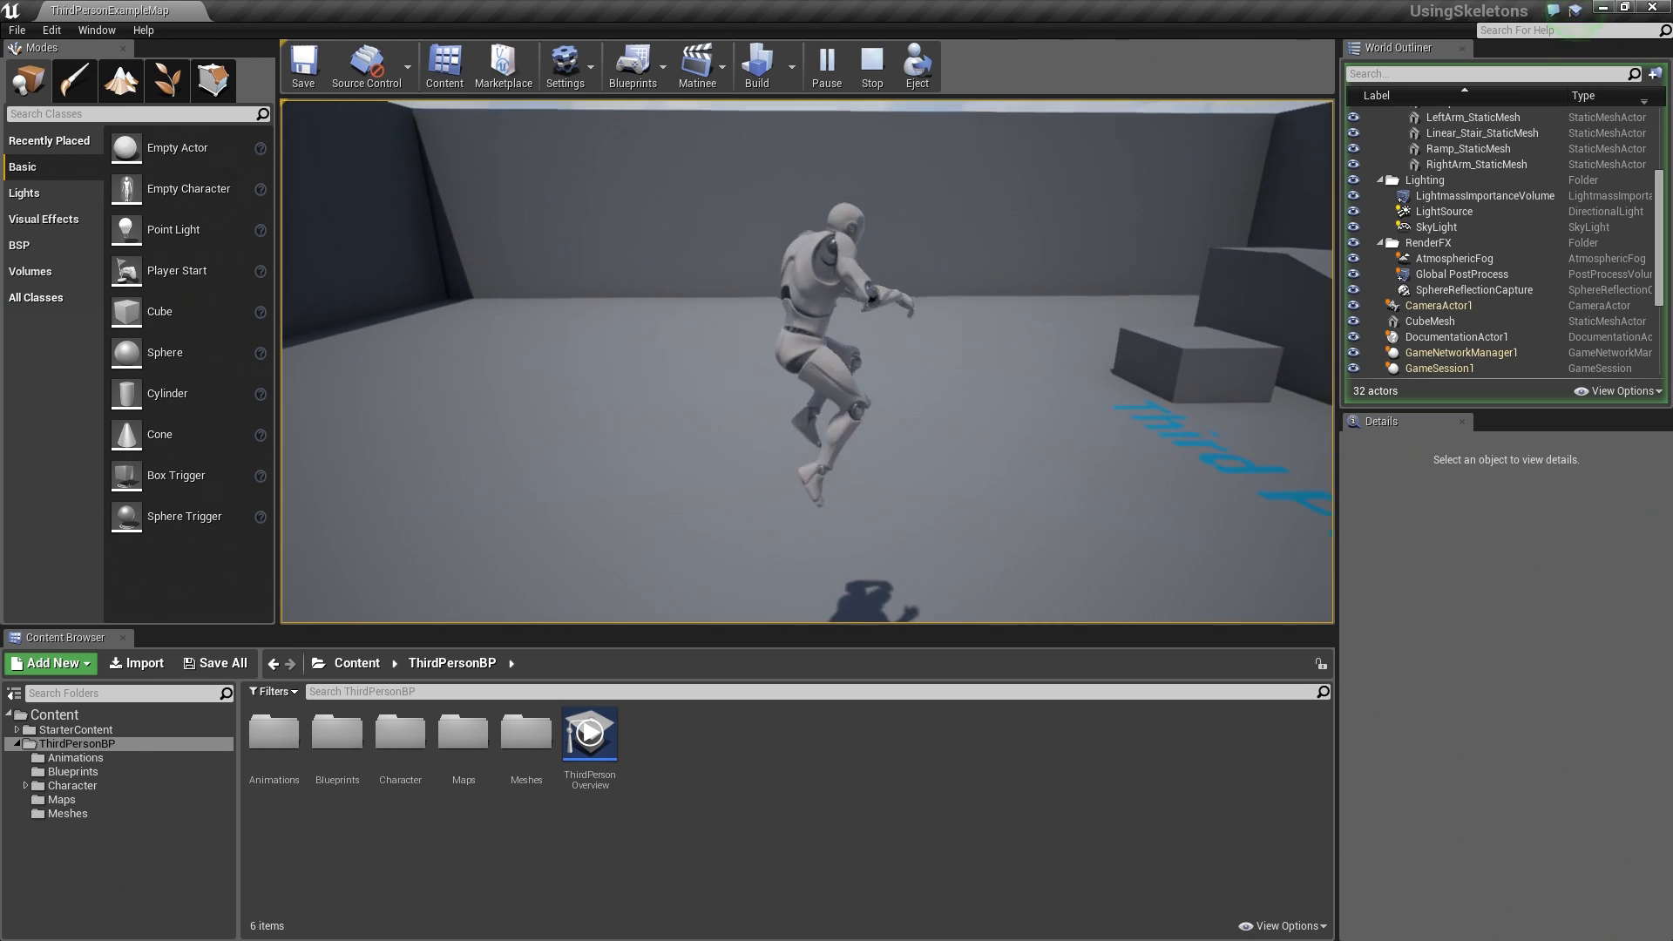
pyautogui.press('w')
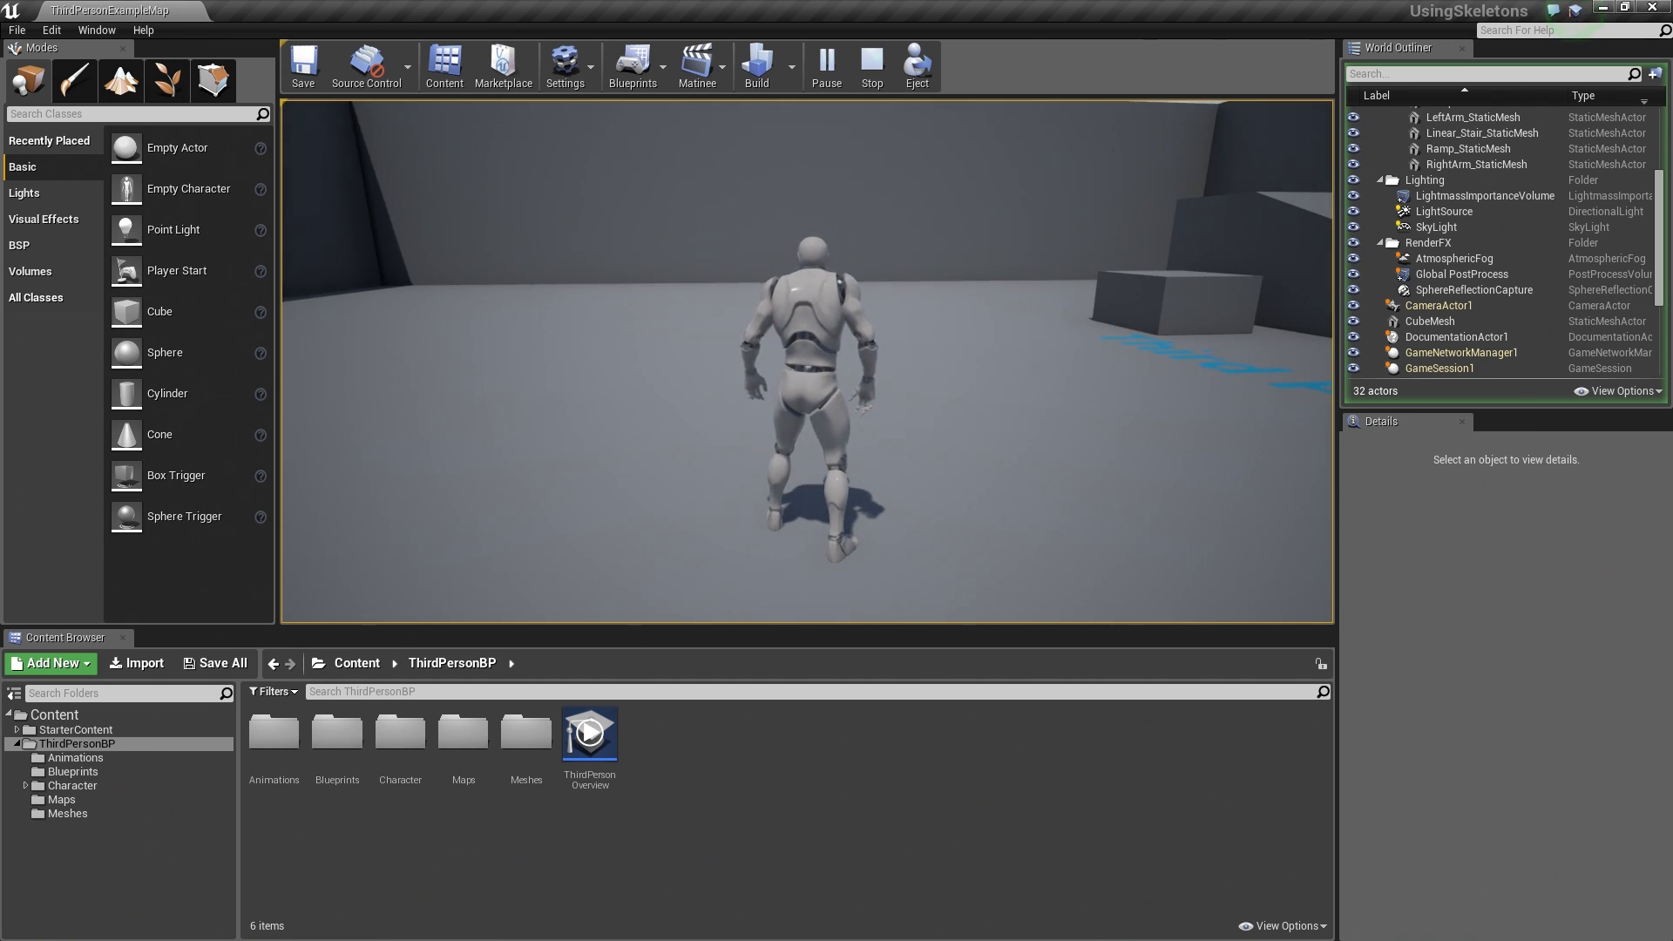
pyautogui.press('Escape')
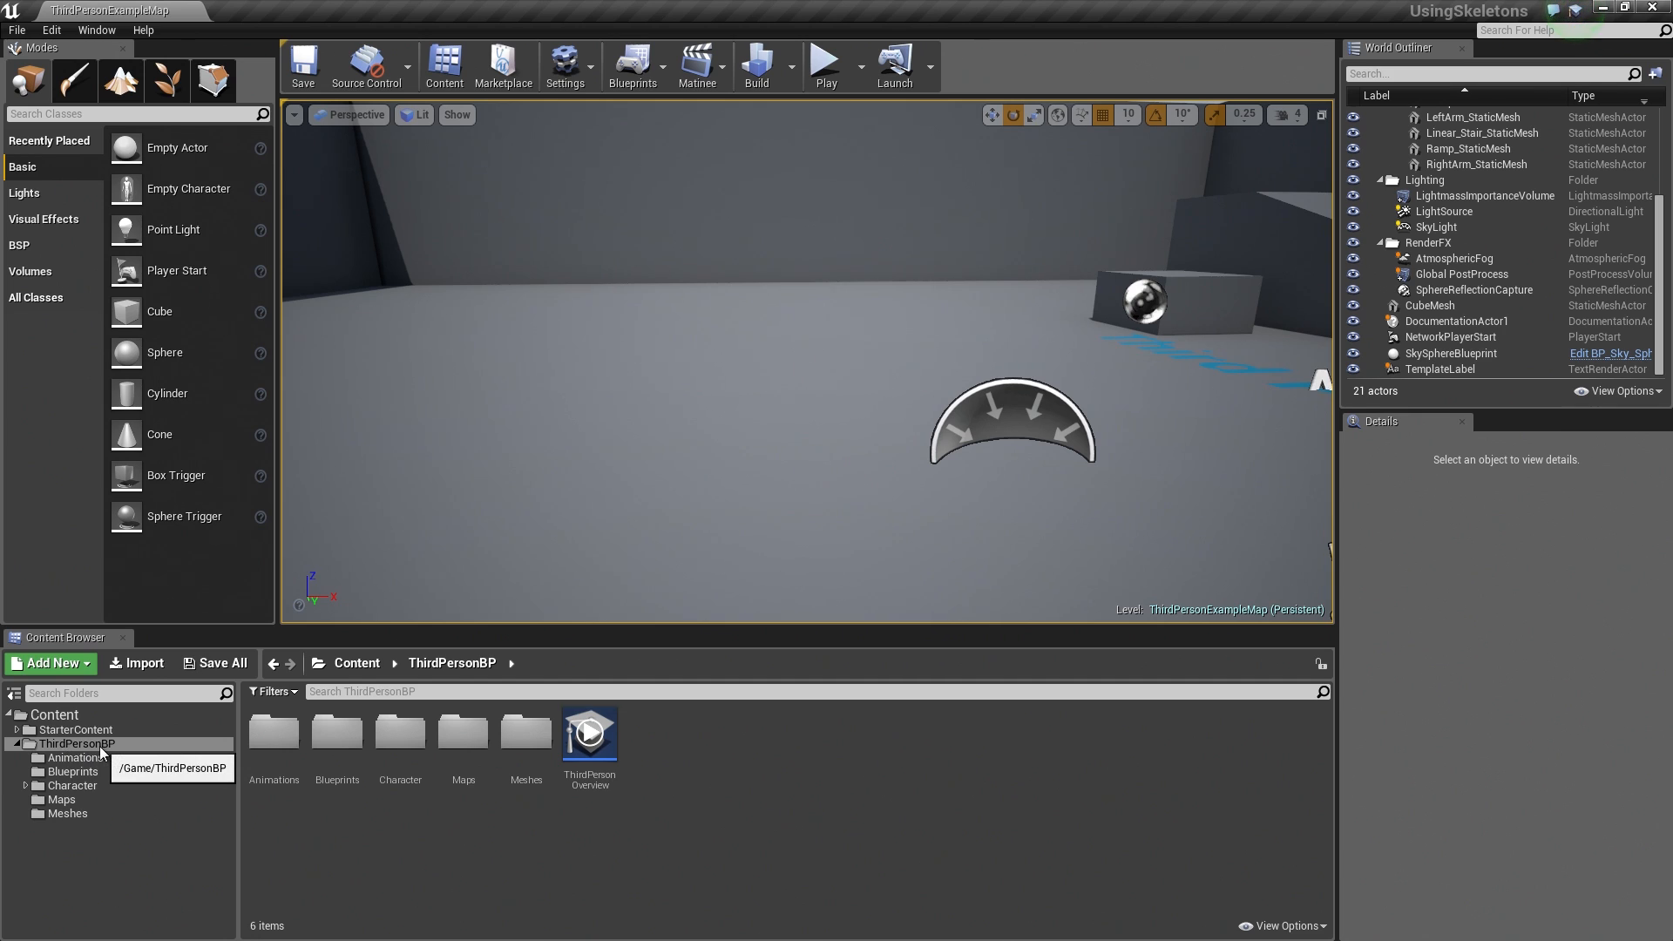
# Browse to the Mesh folder inside ThirdPersonBP's Character folder and open the UE4_Mannequin_Skeleton asset
pyautogui.click(72, 786)
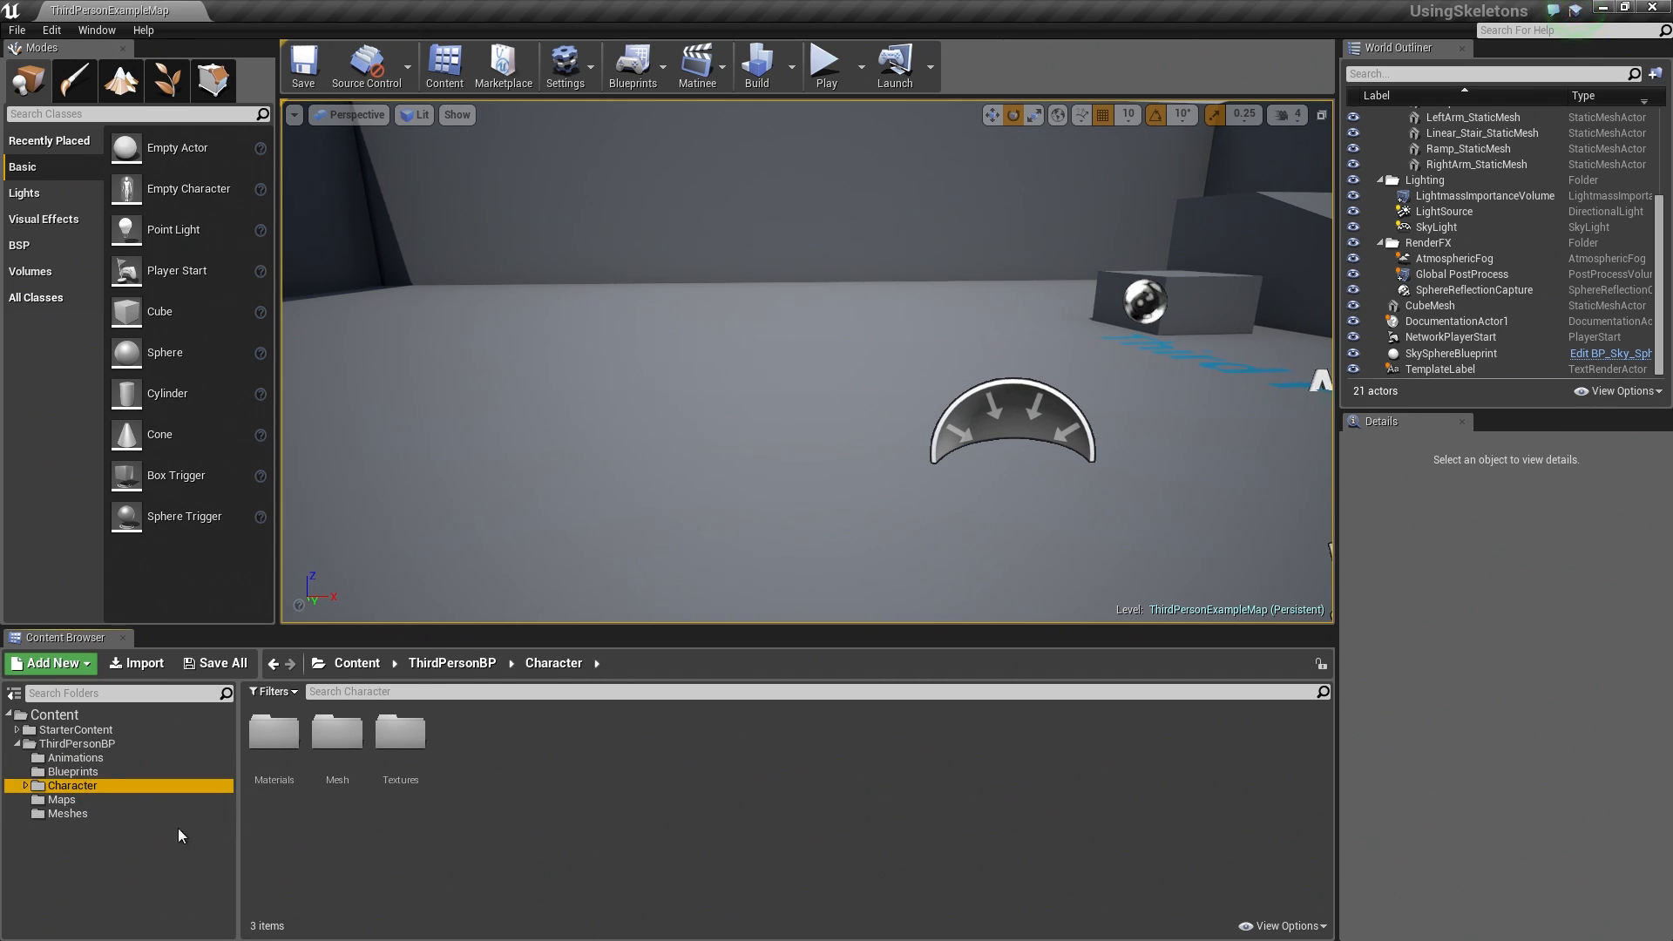
pyautogui.doubleClick(338, 774)
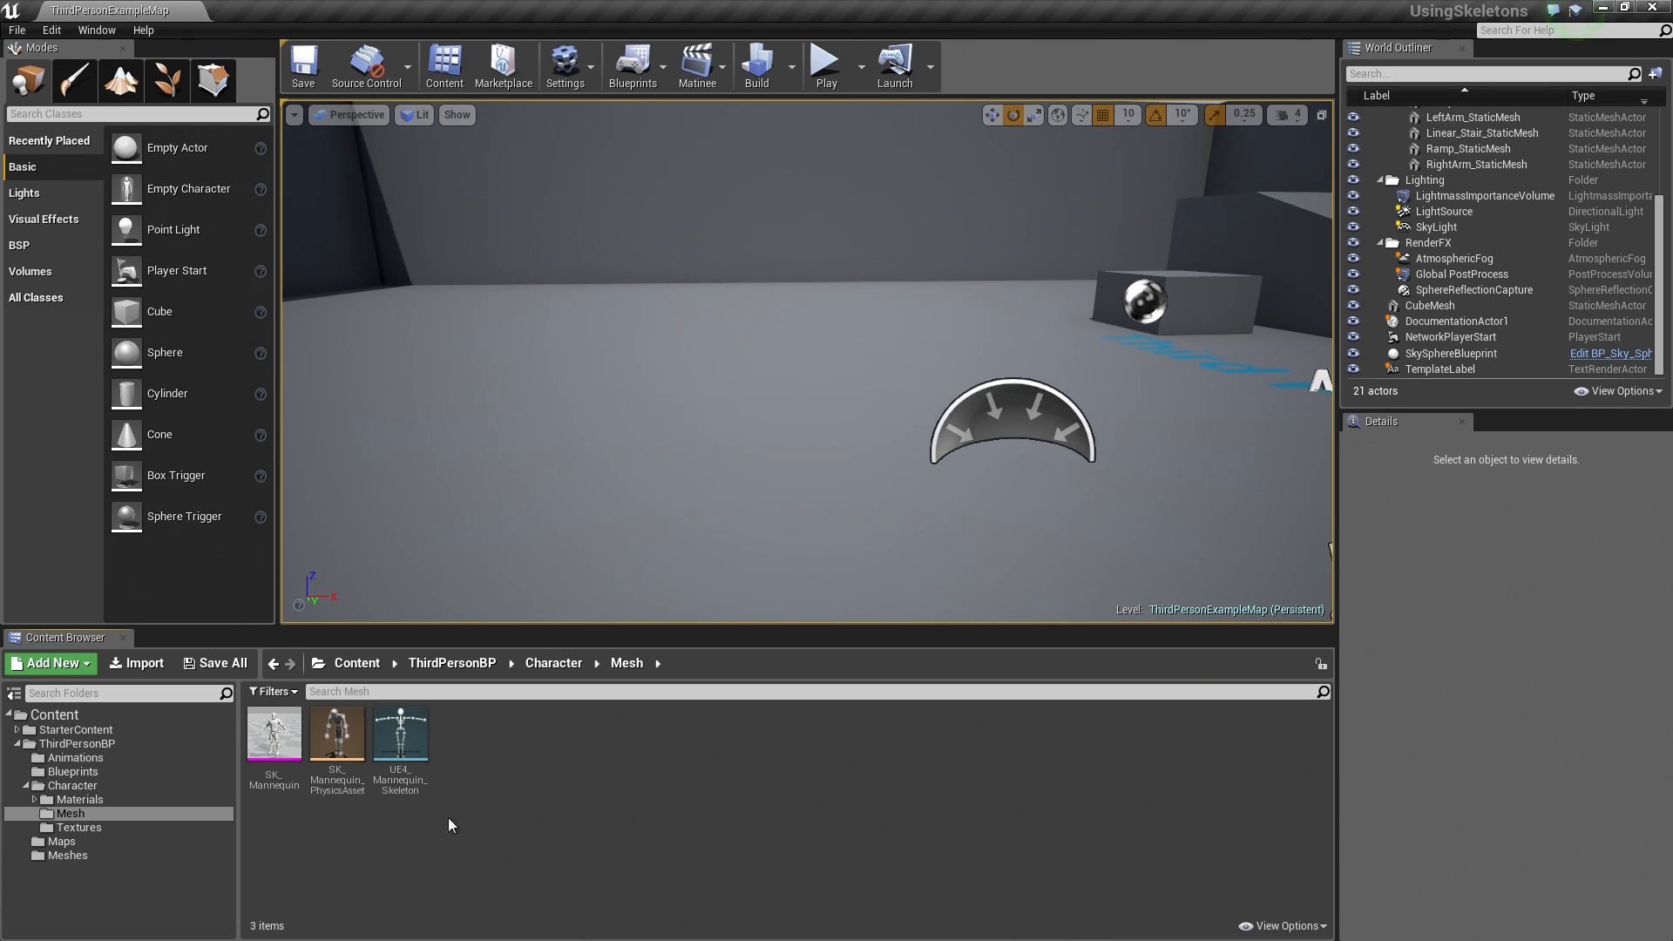
pyautogui.click(277, 750)
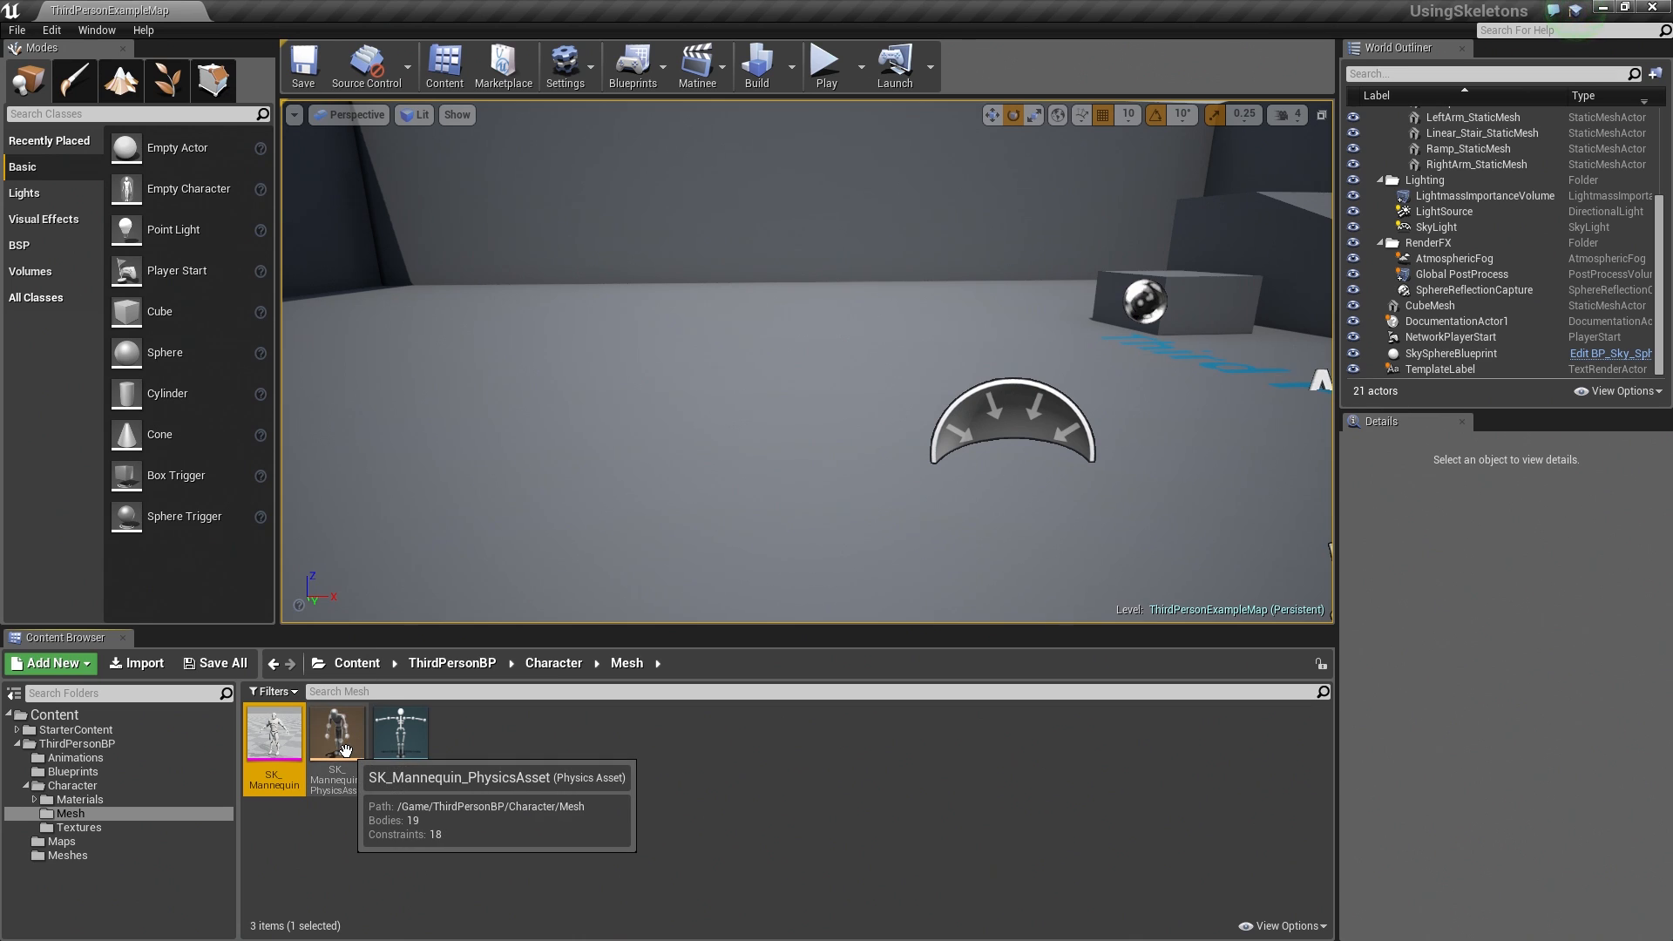
pyautogui.click(346, 751)
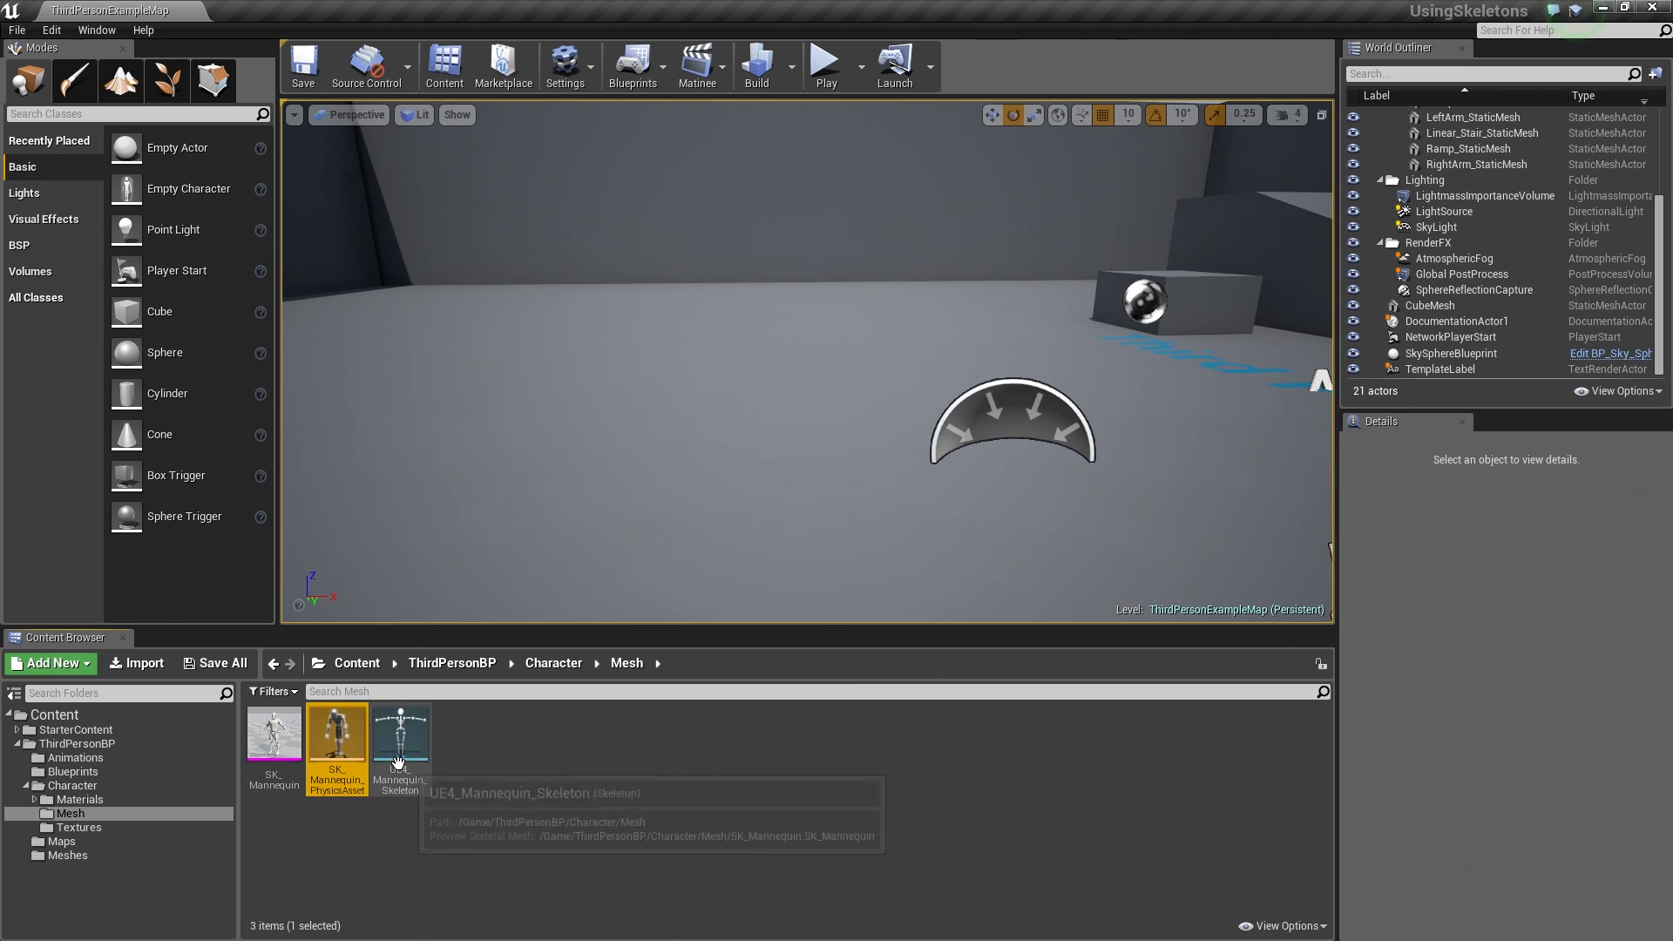
pyautogui.click(403, 763)
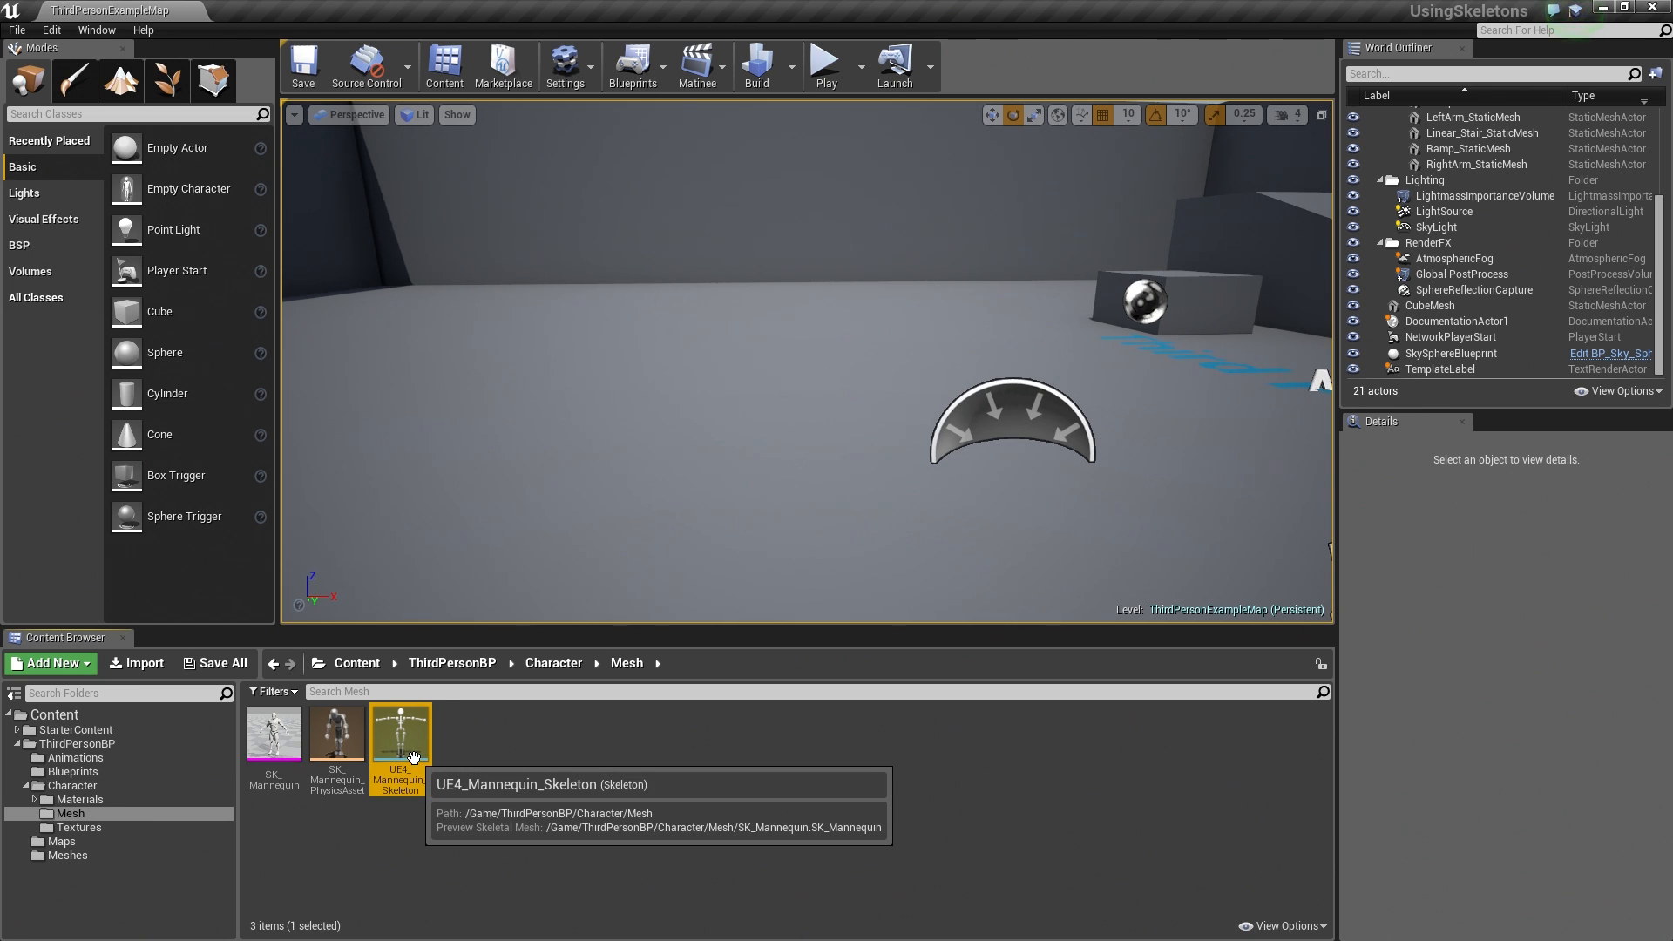
pyautogui.doubleClick(413, 757)
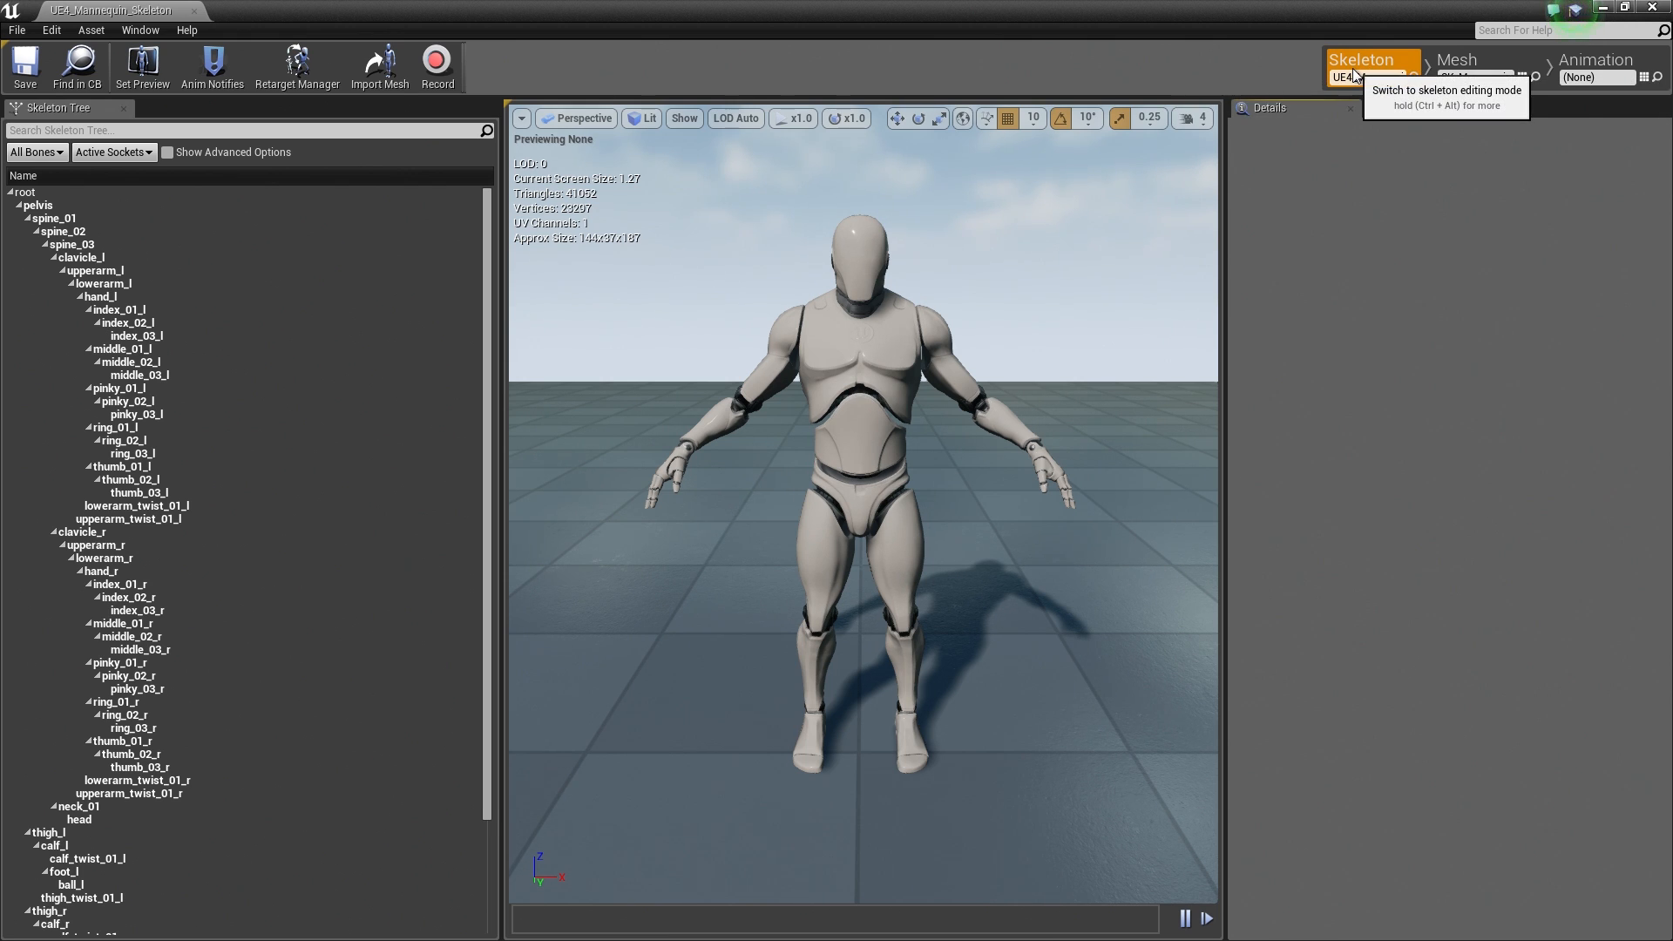
# Look at the mannequin in the Mesh and Animation editing modes, and return to the Skeleton mode
pyautogui.click(1461, 55)
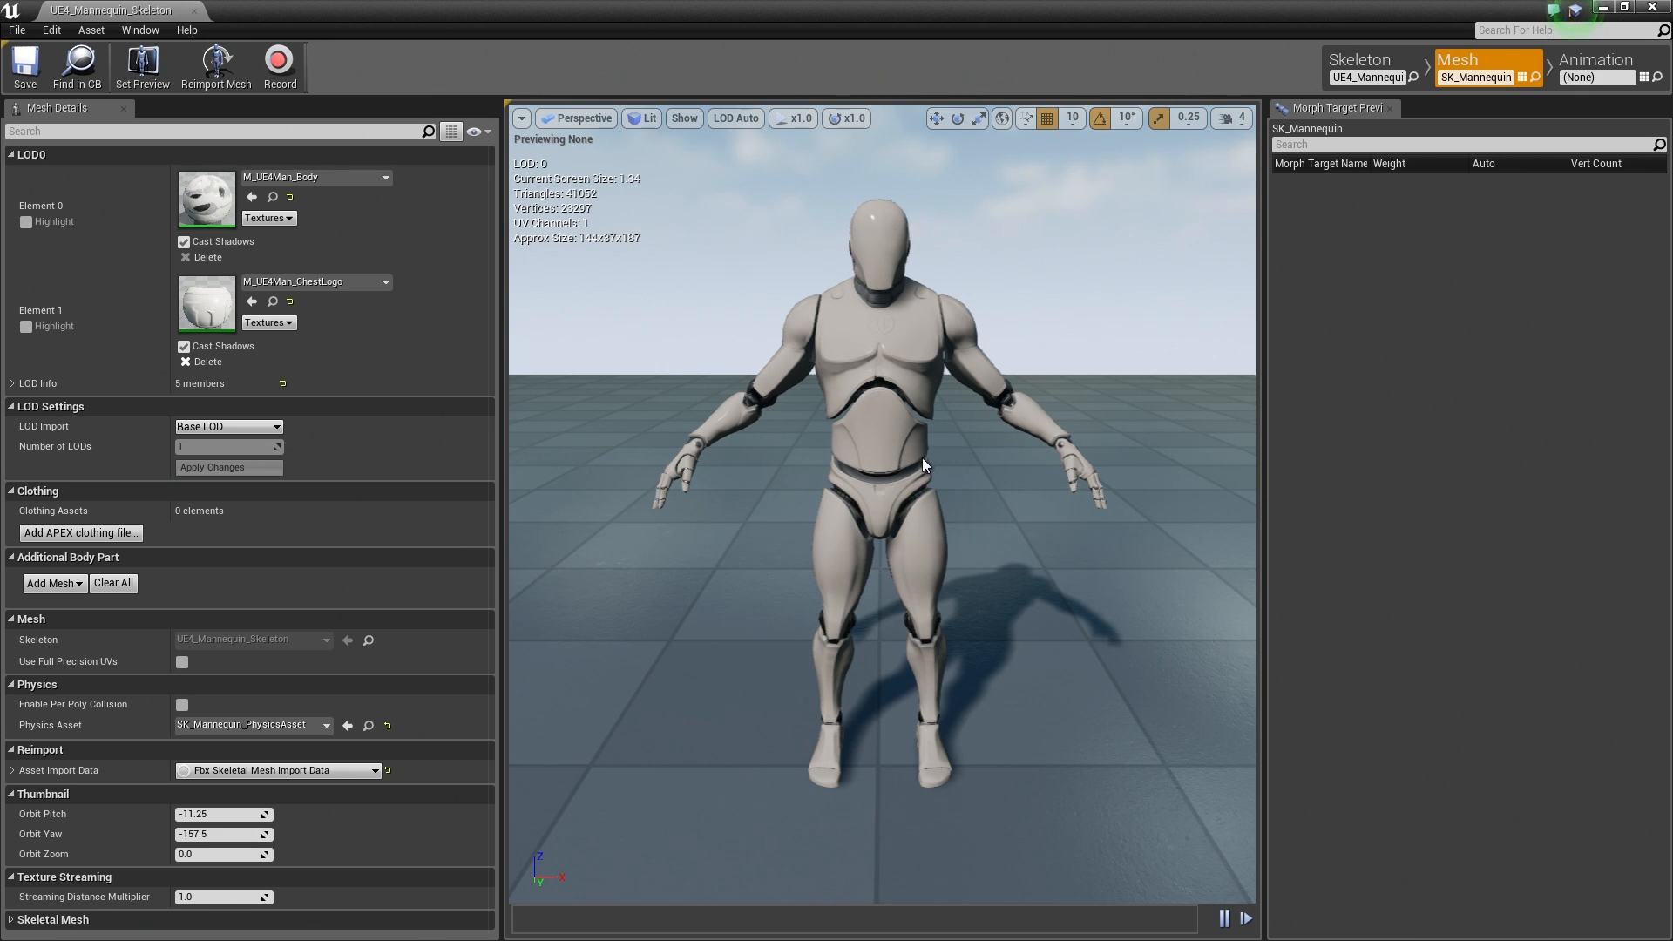
pyautogui.click(1587, 59)
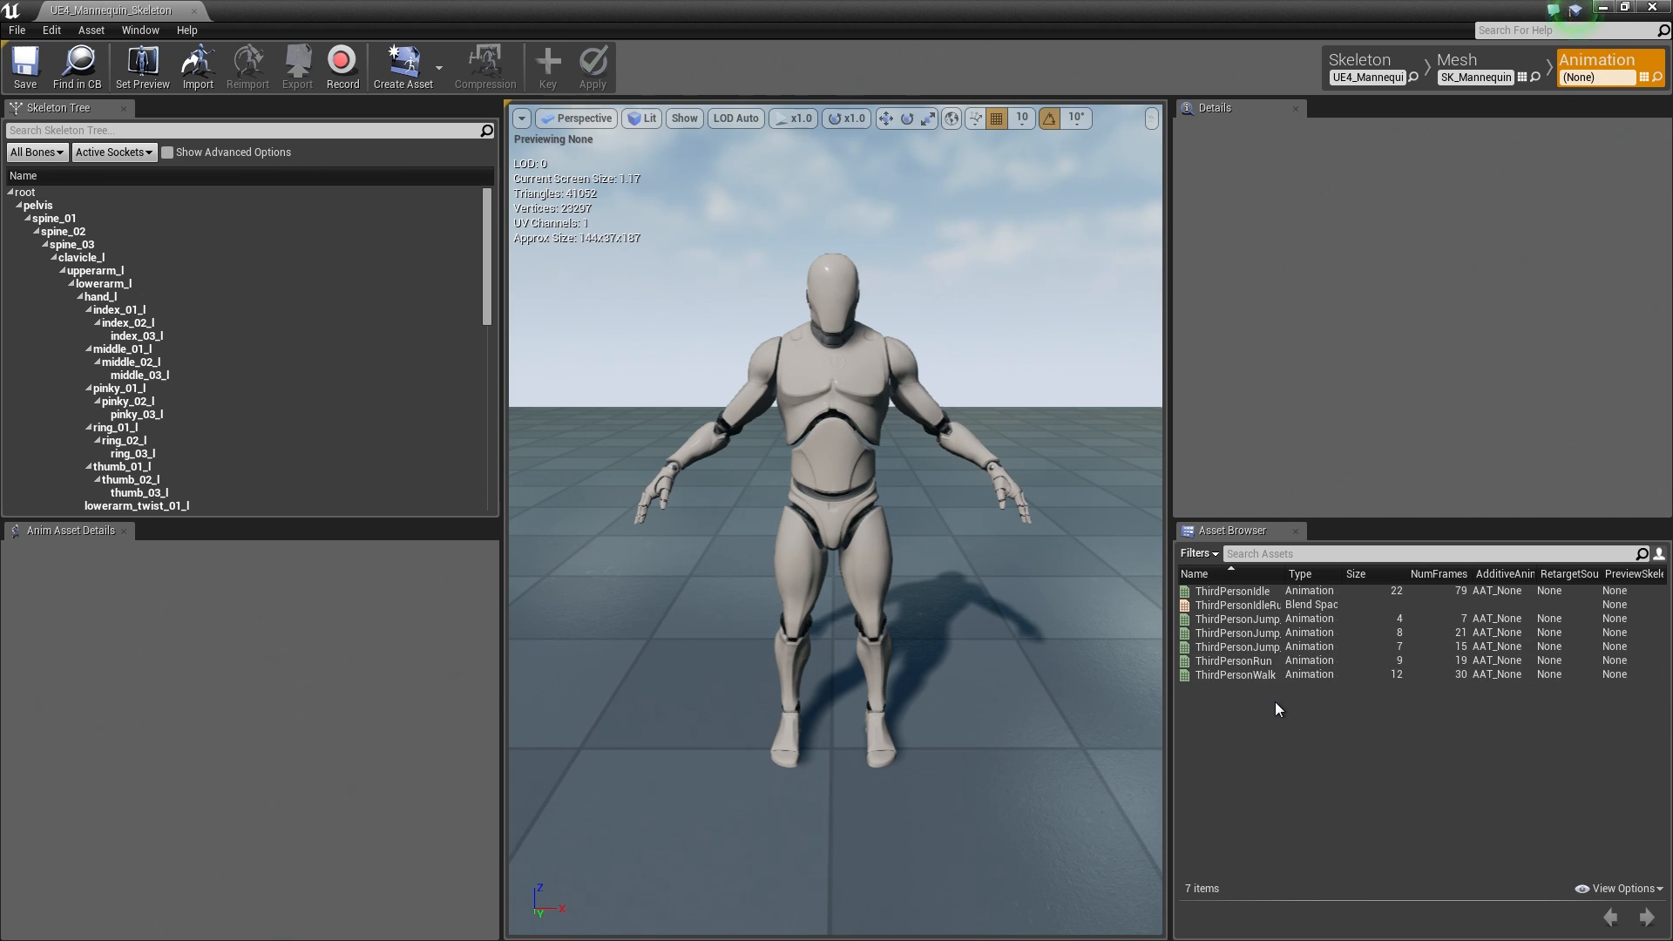
pyautogui.click(1345, 66)
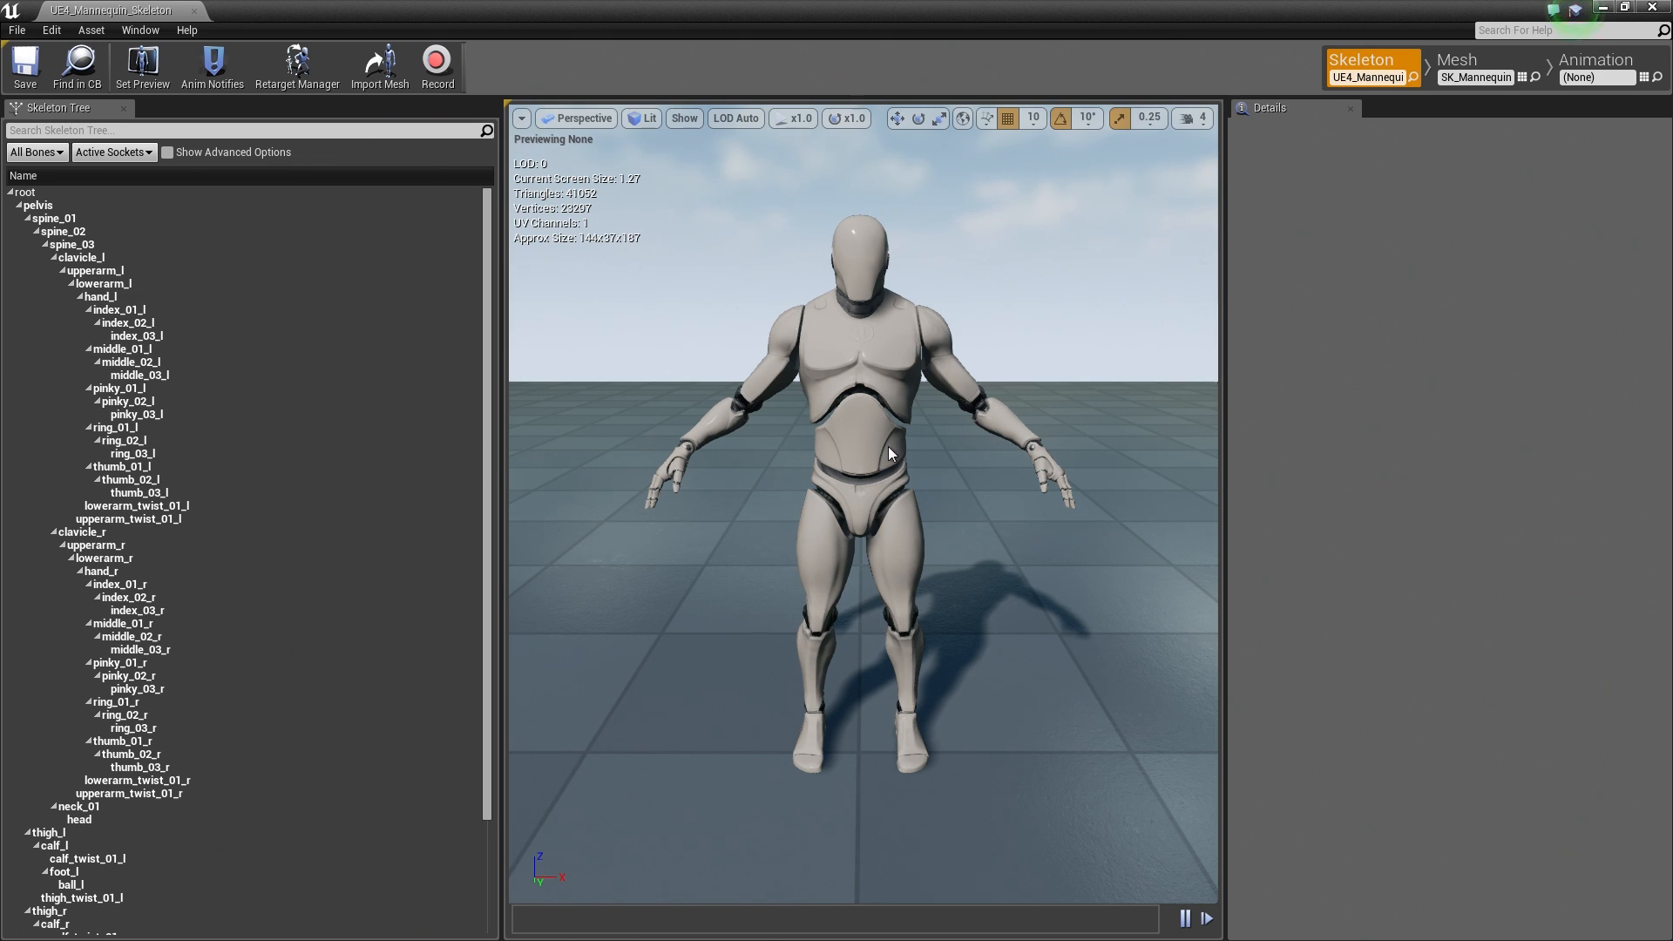
# Display the bones and bone names on the mannequin in the skeleton preview
pyautogui.click(678, 119)
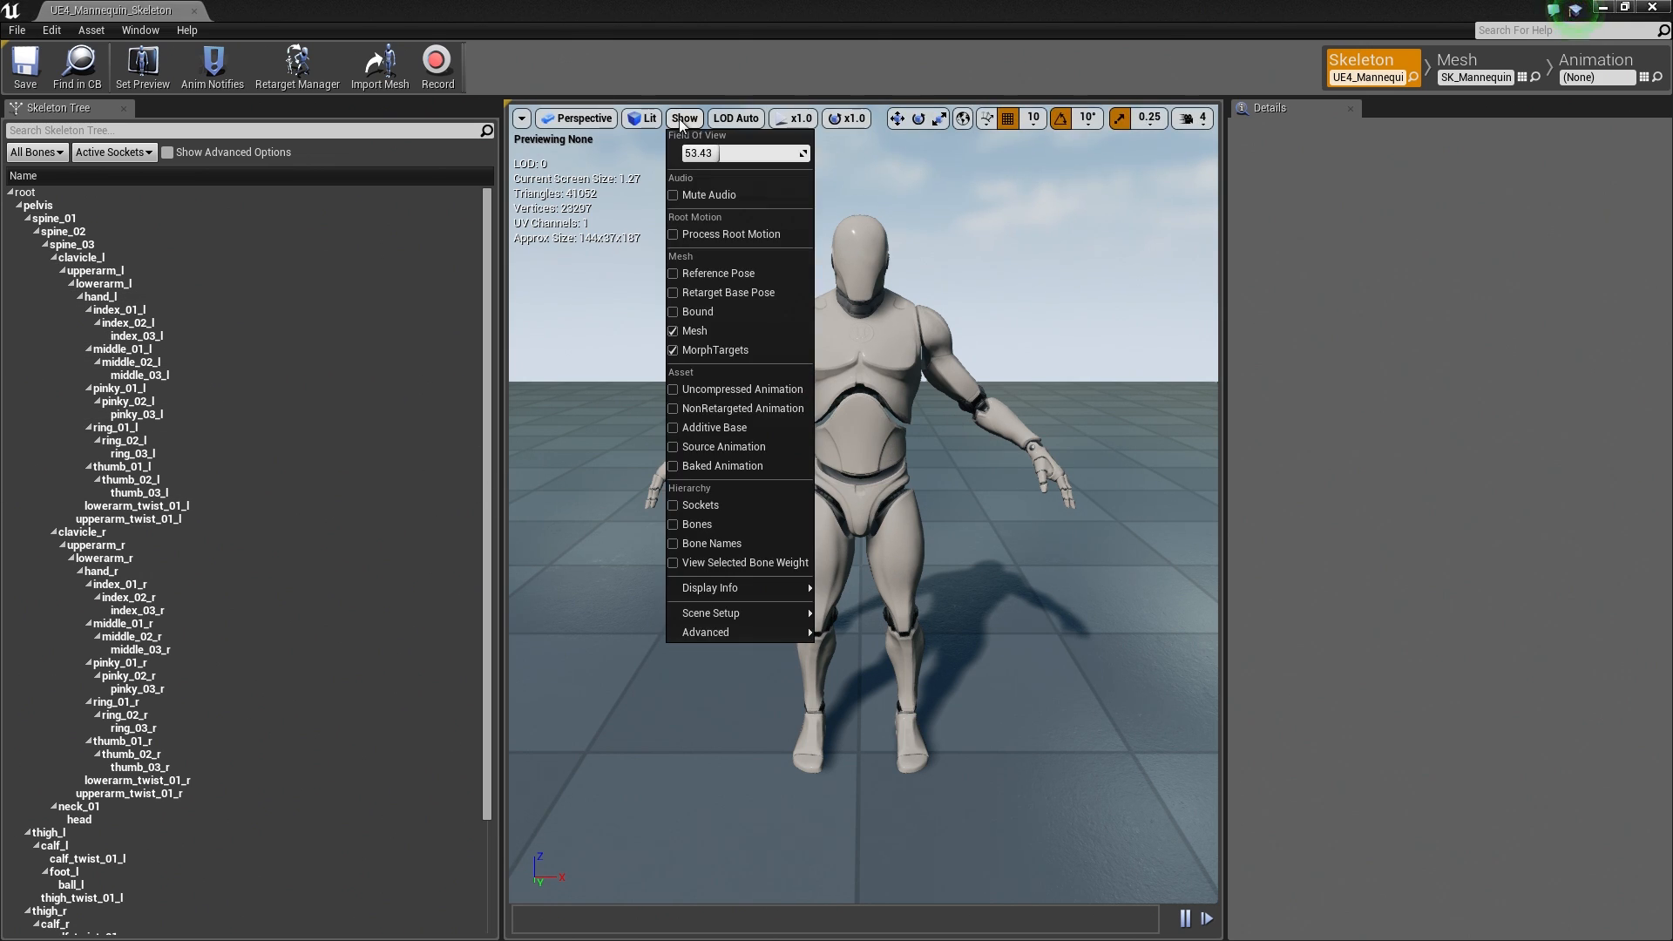
pyautogui.click(693, 525)
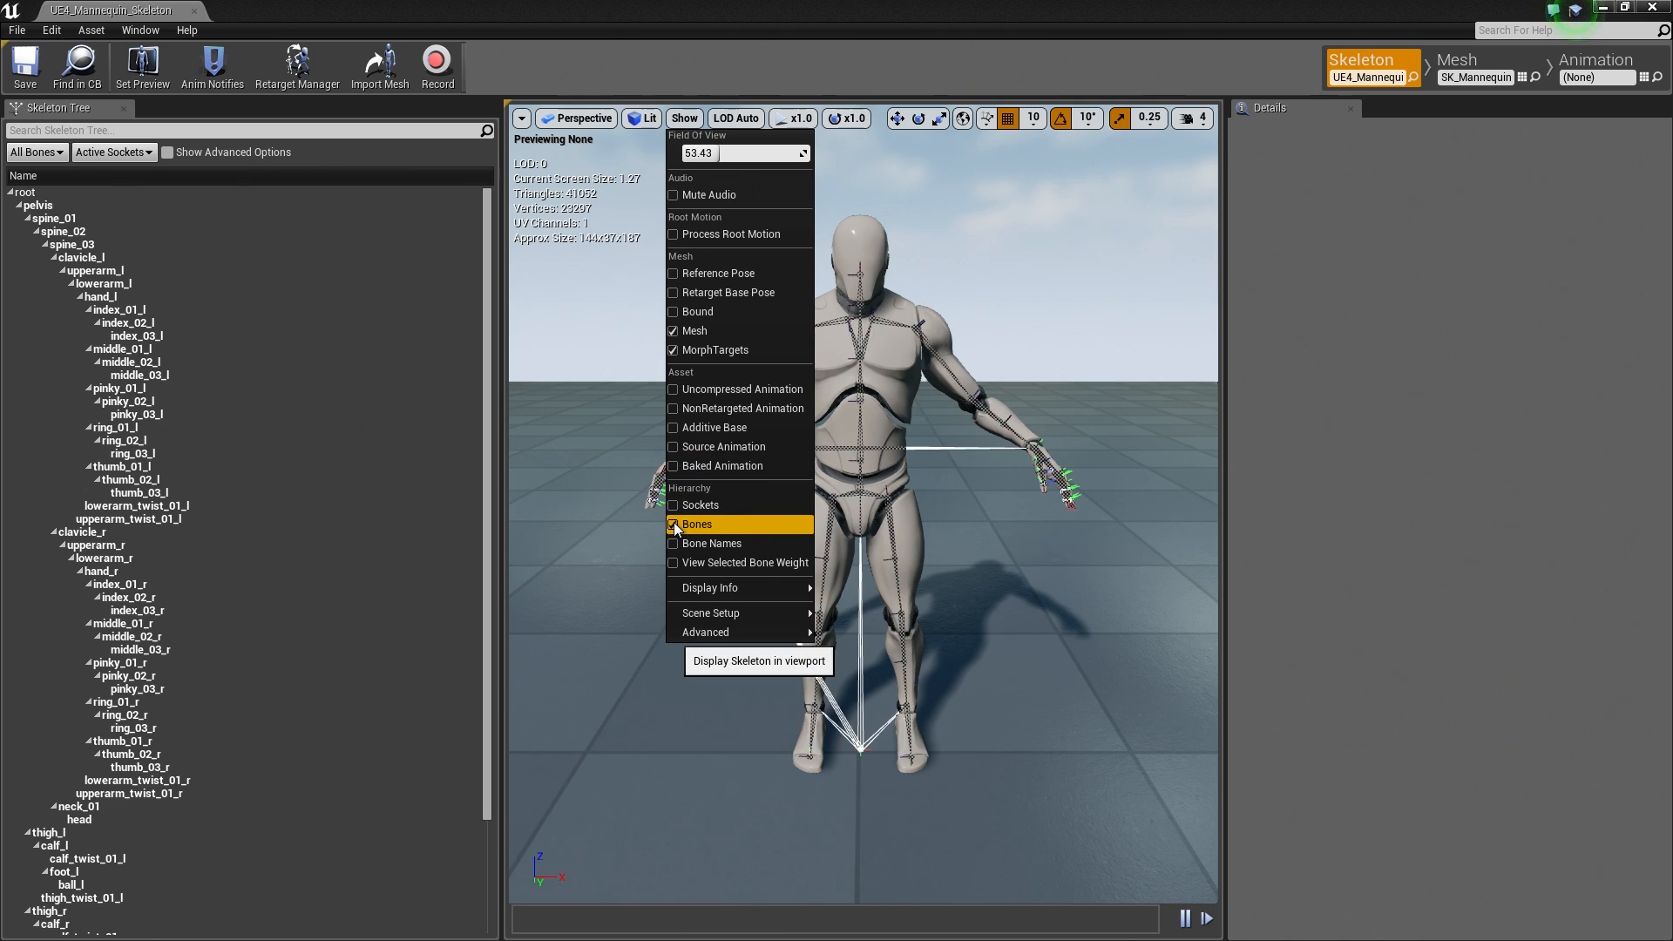
pyautogui.click(981, 613)
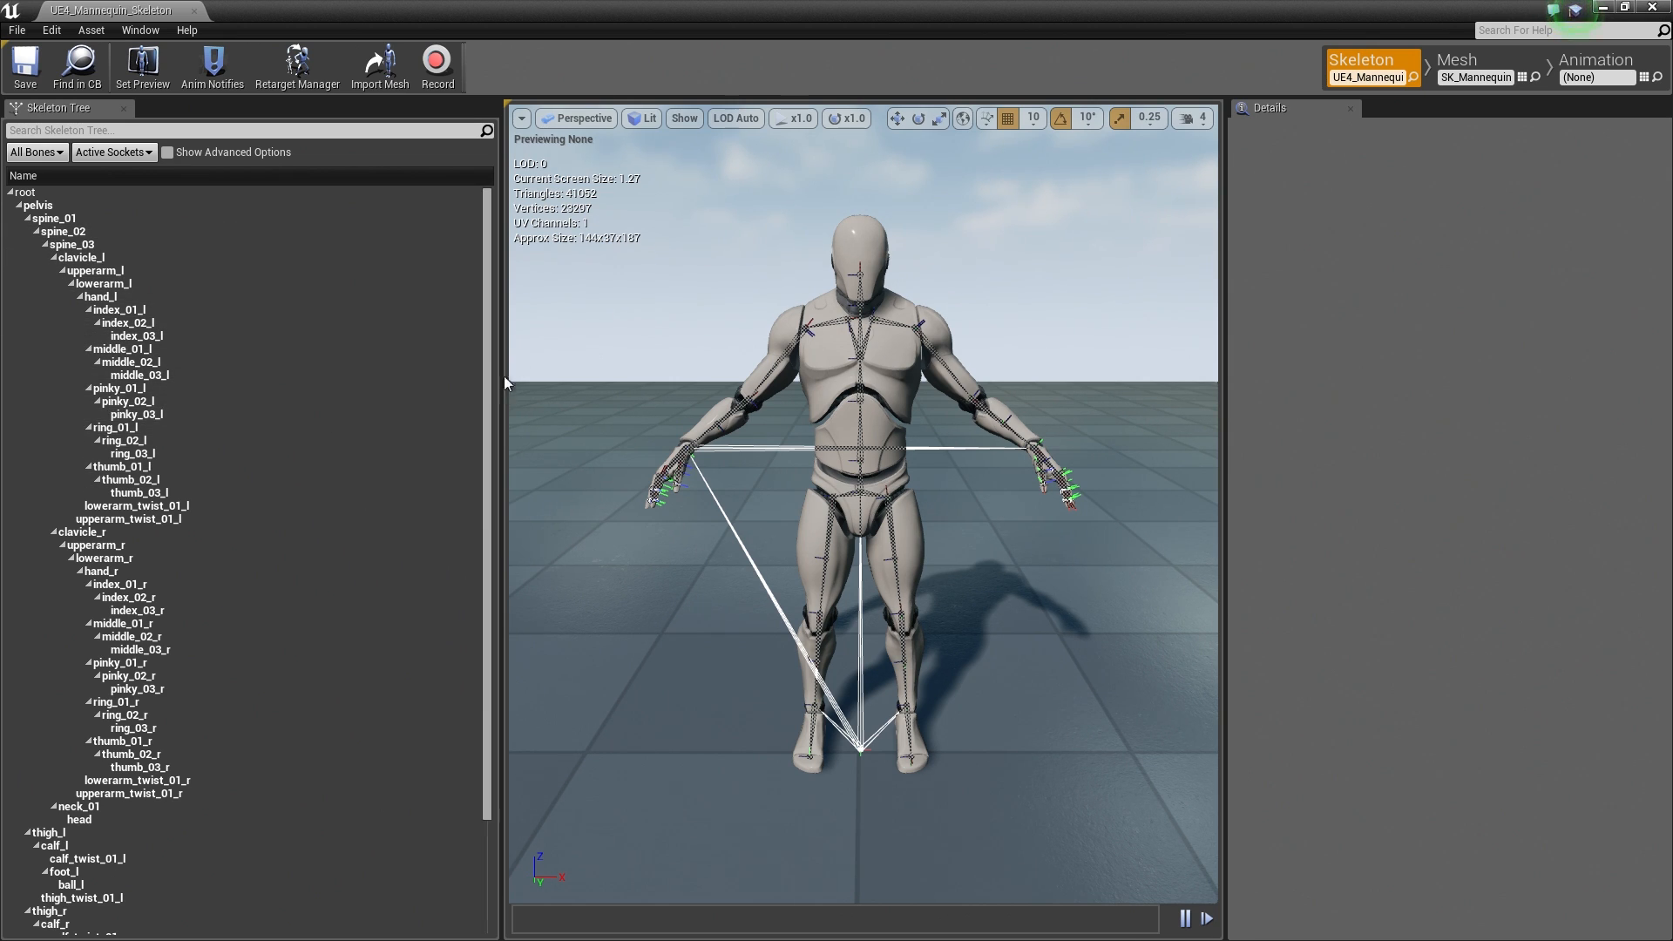
pyautogui.click(685, 118)
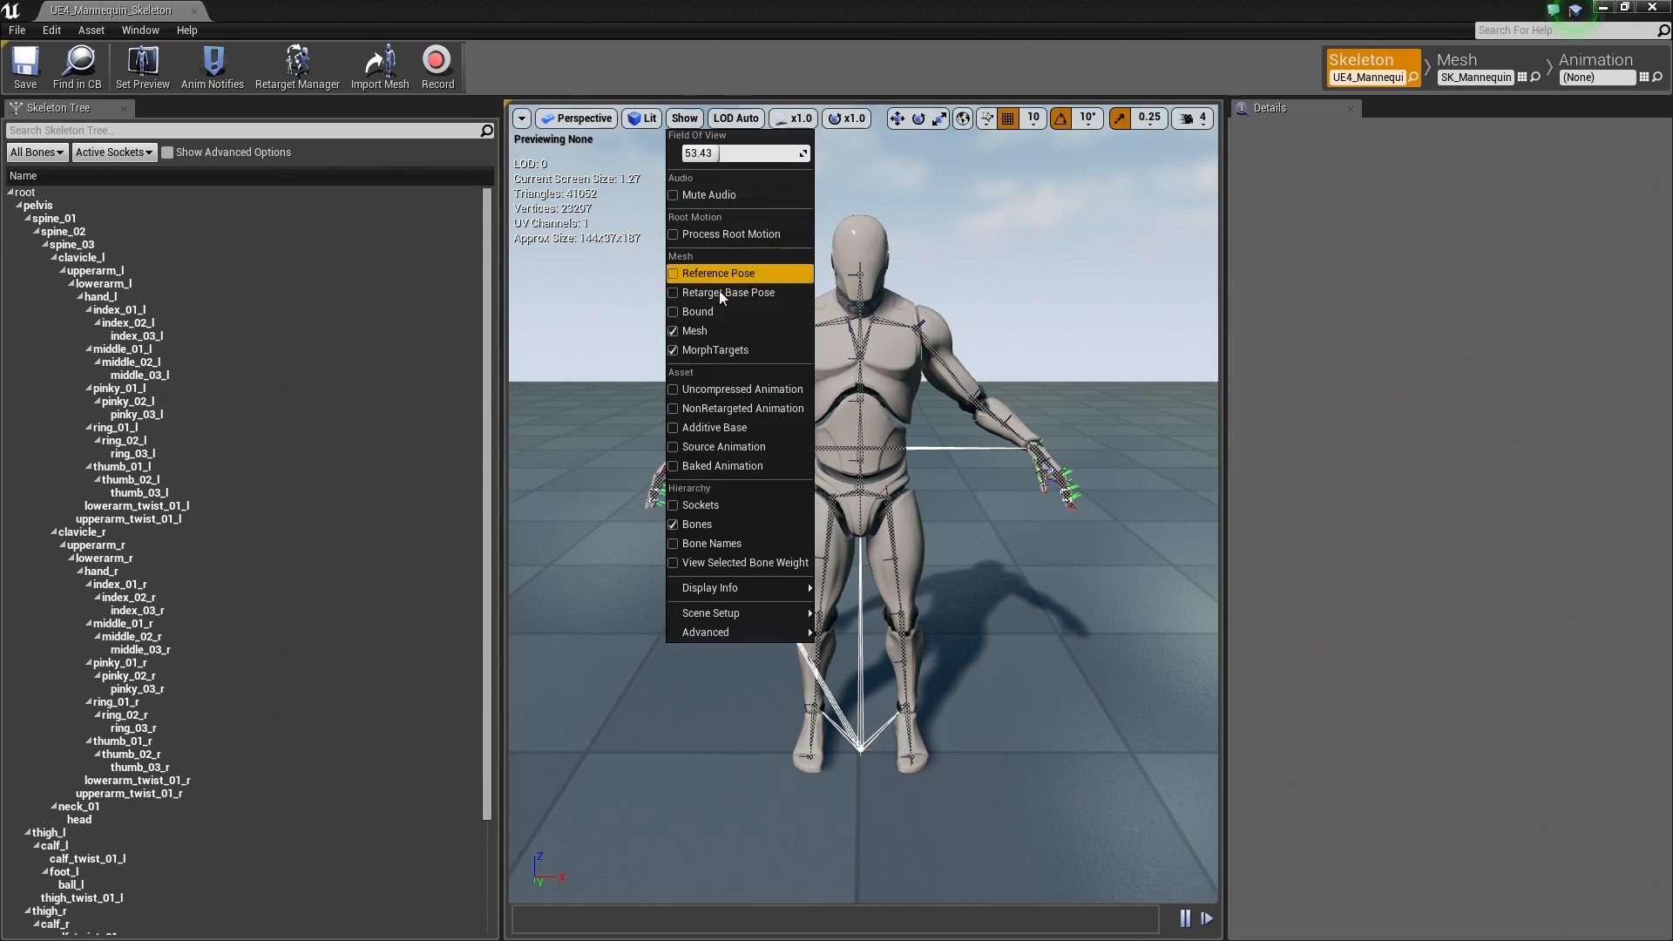
pyautogui.click(682, 548)
pyautogui.click(955, 624)
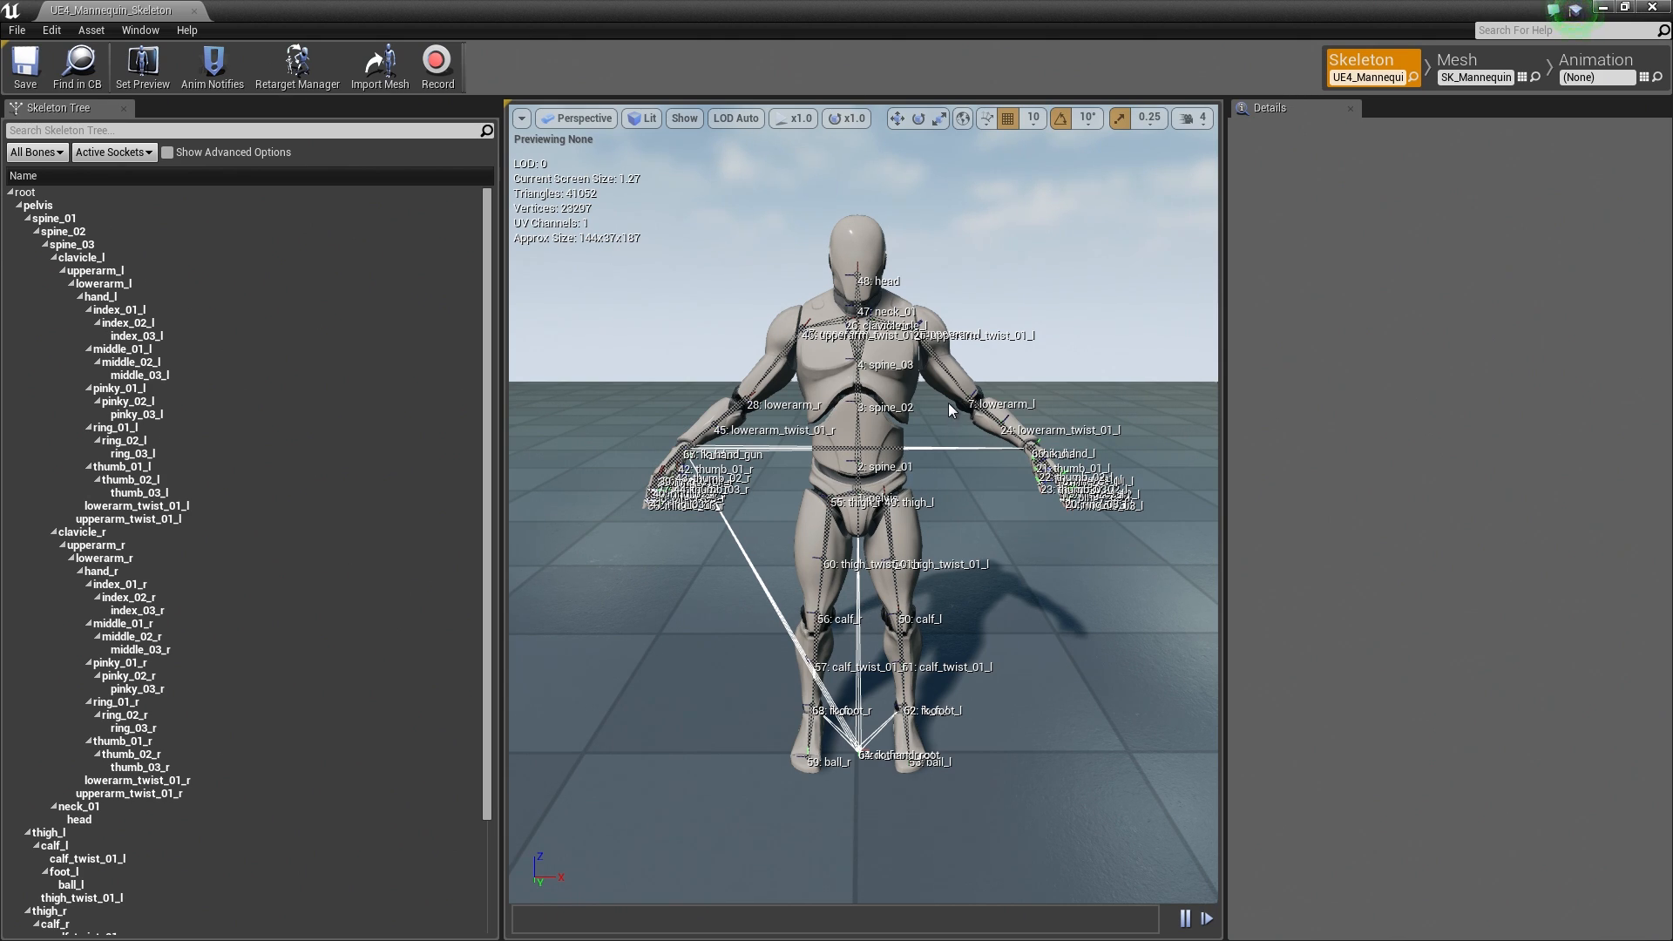
# Close the skeleton editor and open ThirdPersonBP's Animations folder in the project content
pyautogui.click(195, 11)
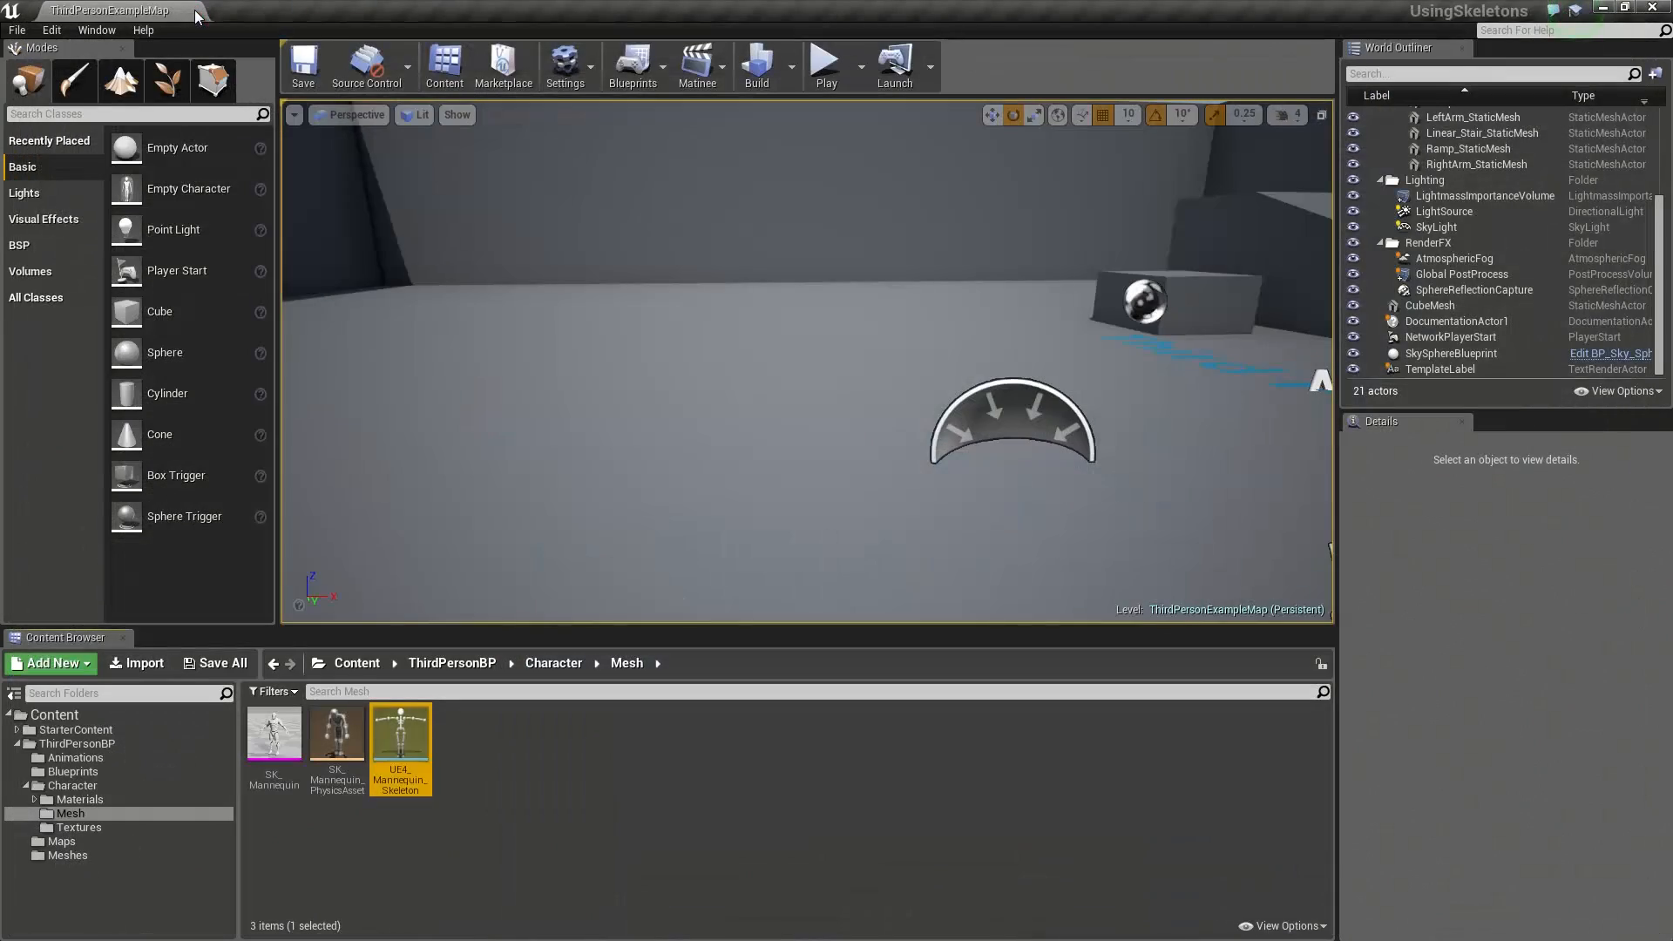
pyautogui.click(85, 717)
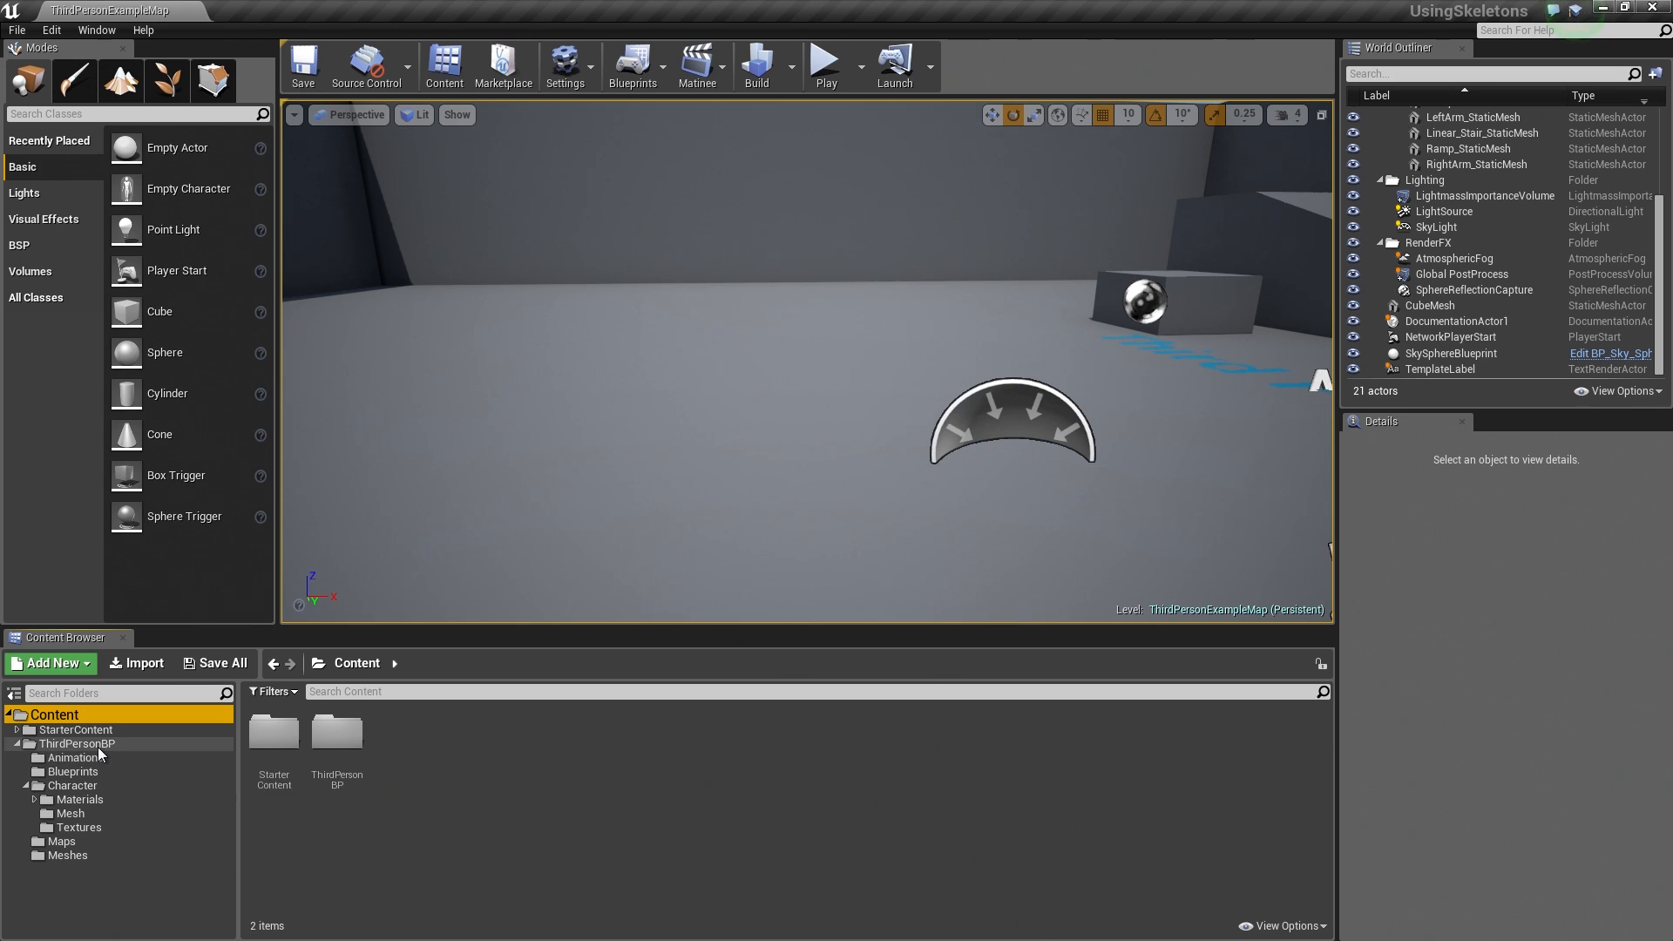
pyautogui.click(87, 743)
pyautogui.click(102, 762)
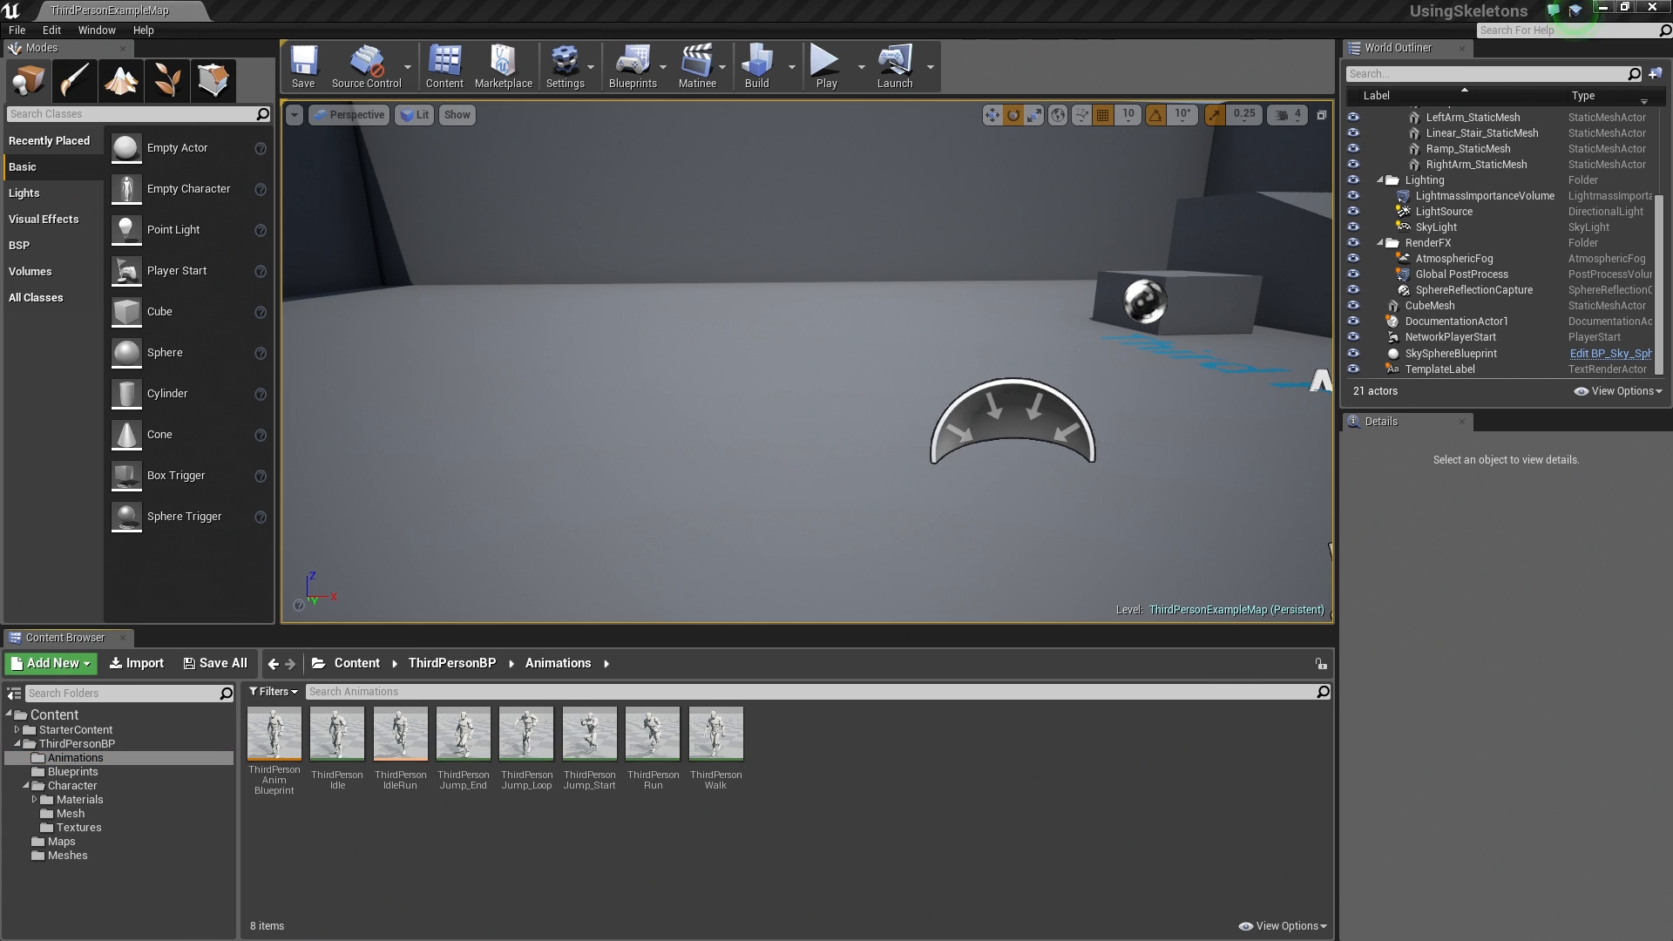
# Bring the Characters file window over the editor and look over the CouchKnights, FightScene, Mixamo, Sword and Animations source folders
pyautogui.moveTo(1672, 401); pyautogui.dragTo(1004, 253)
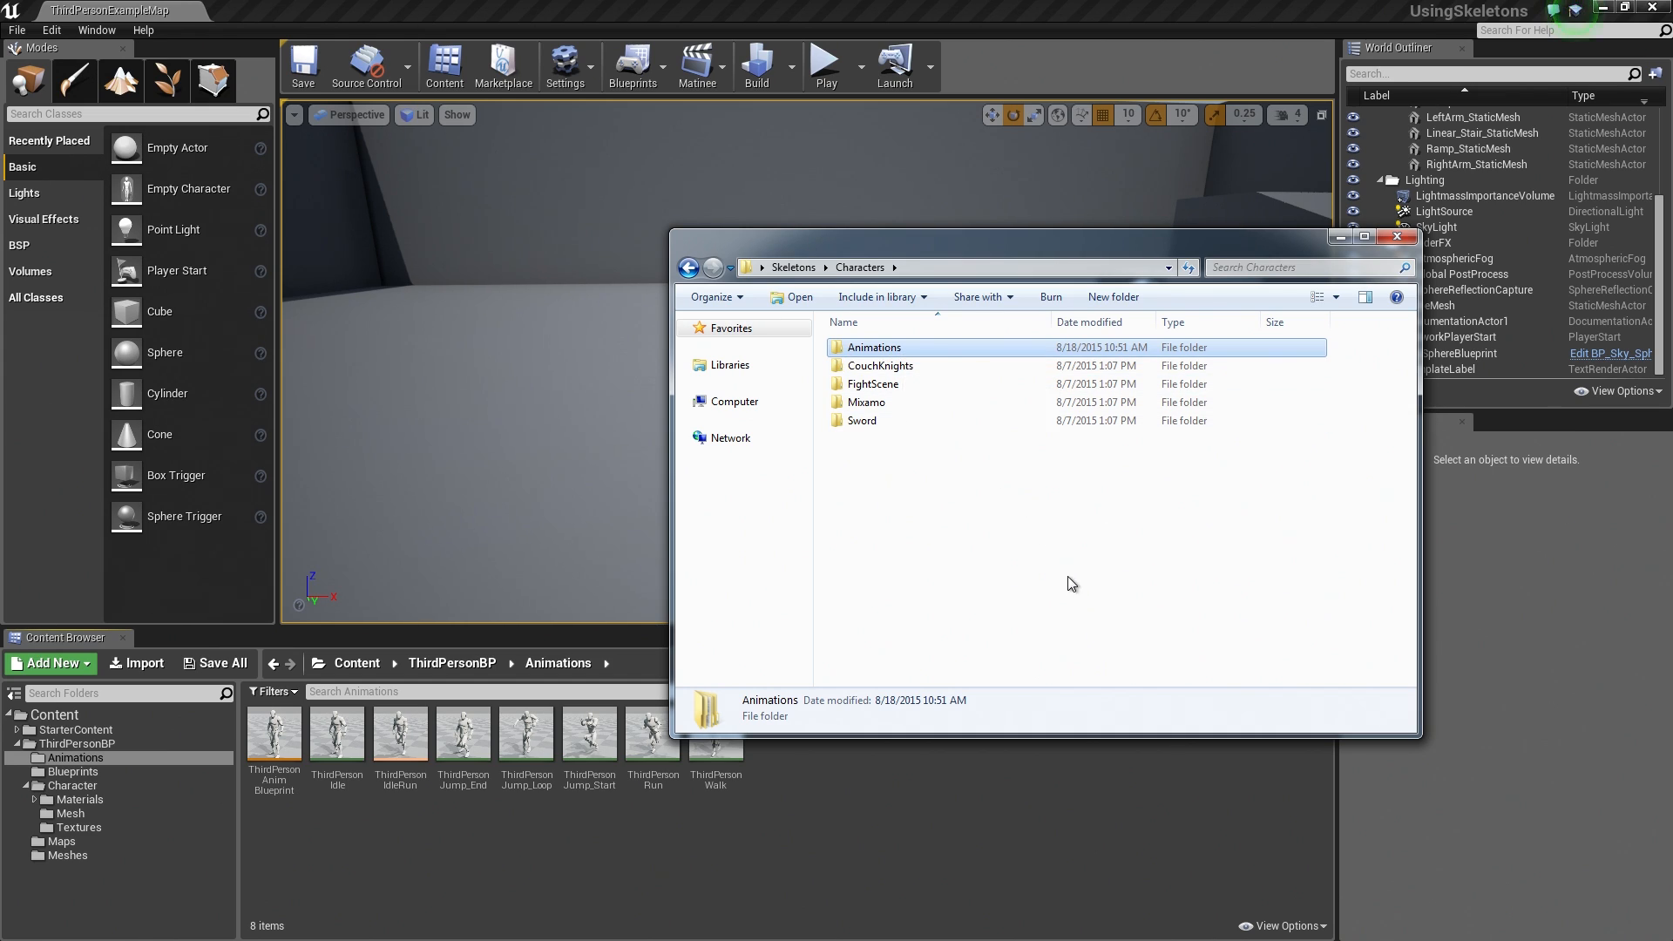
pyautogui.click(917, 369)
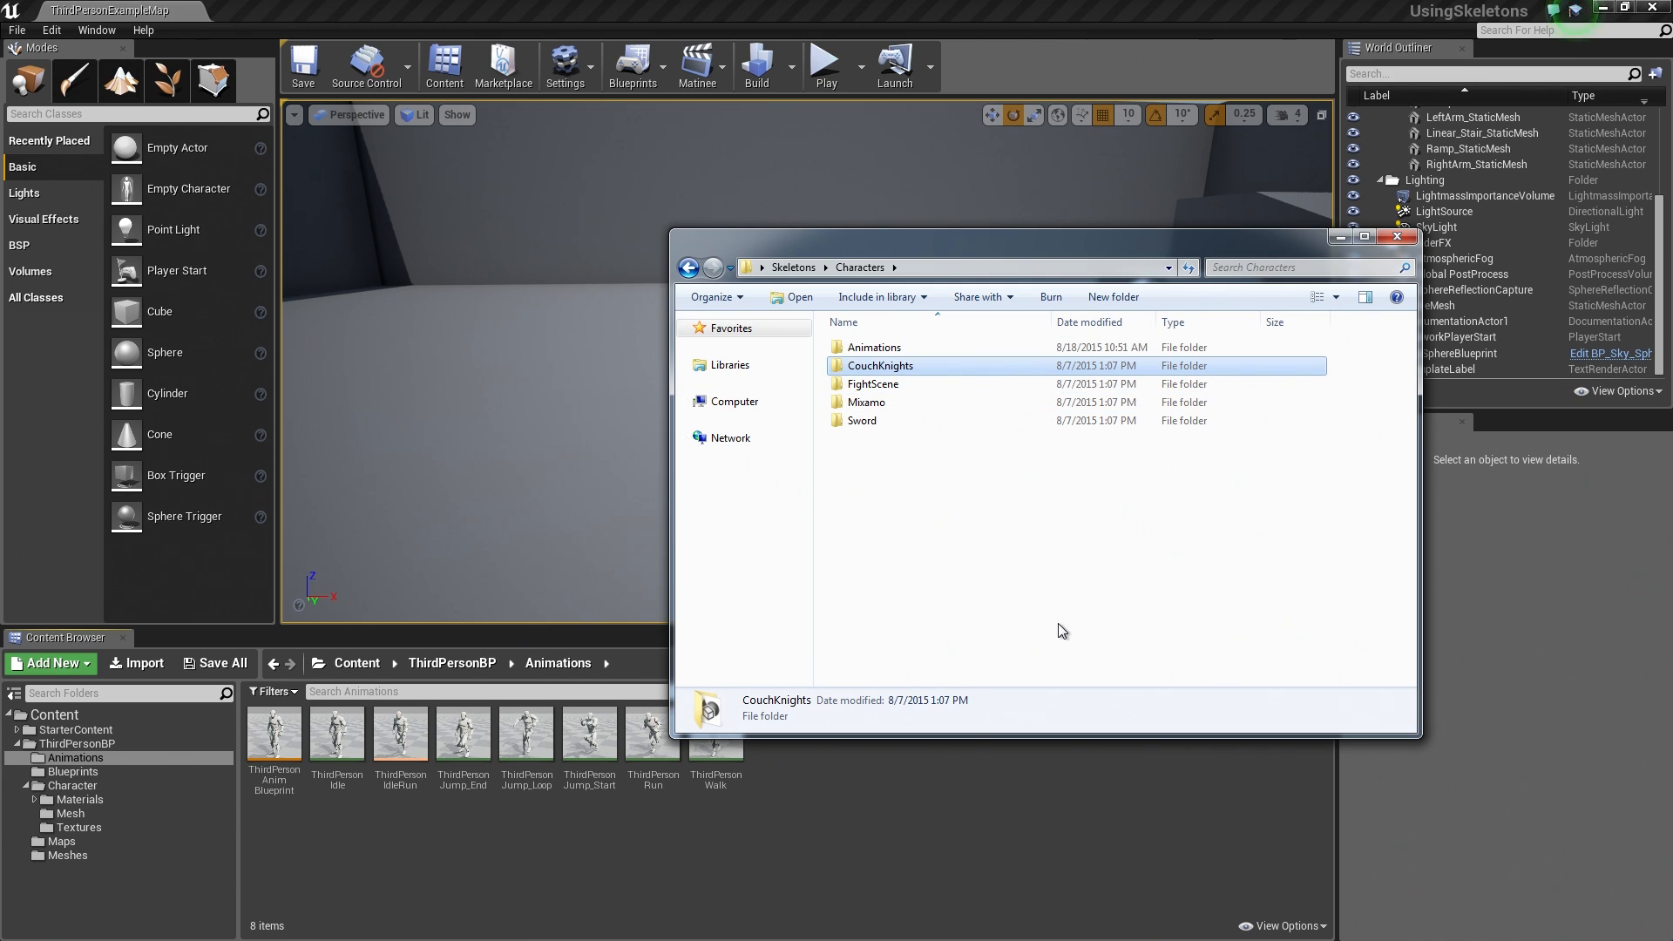
pyautogui.click(898, 366)
pyautogui.click(833, 370)
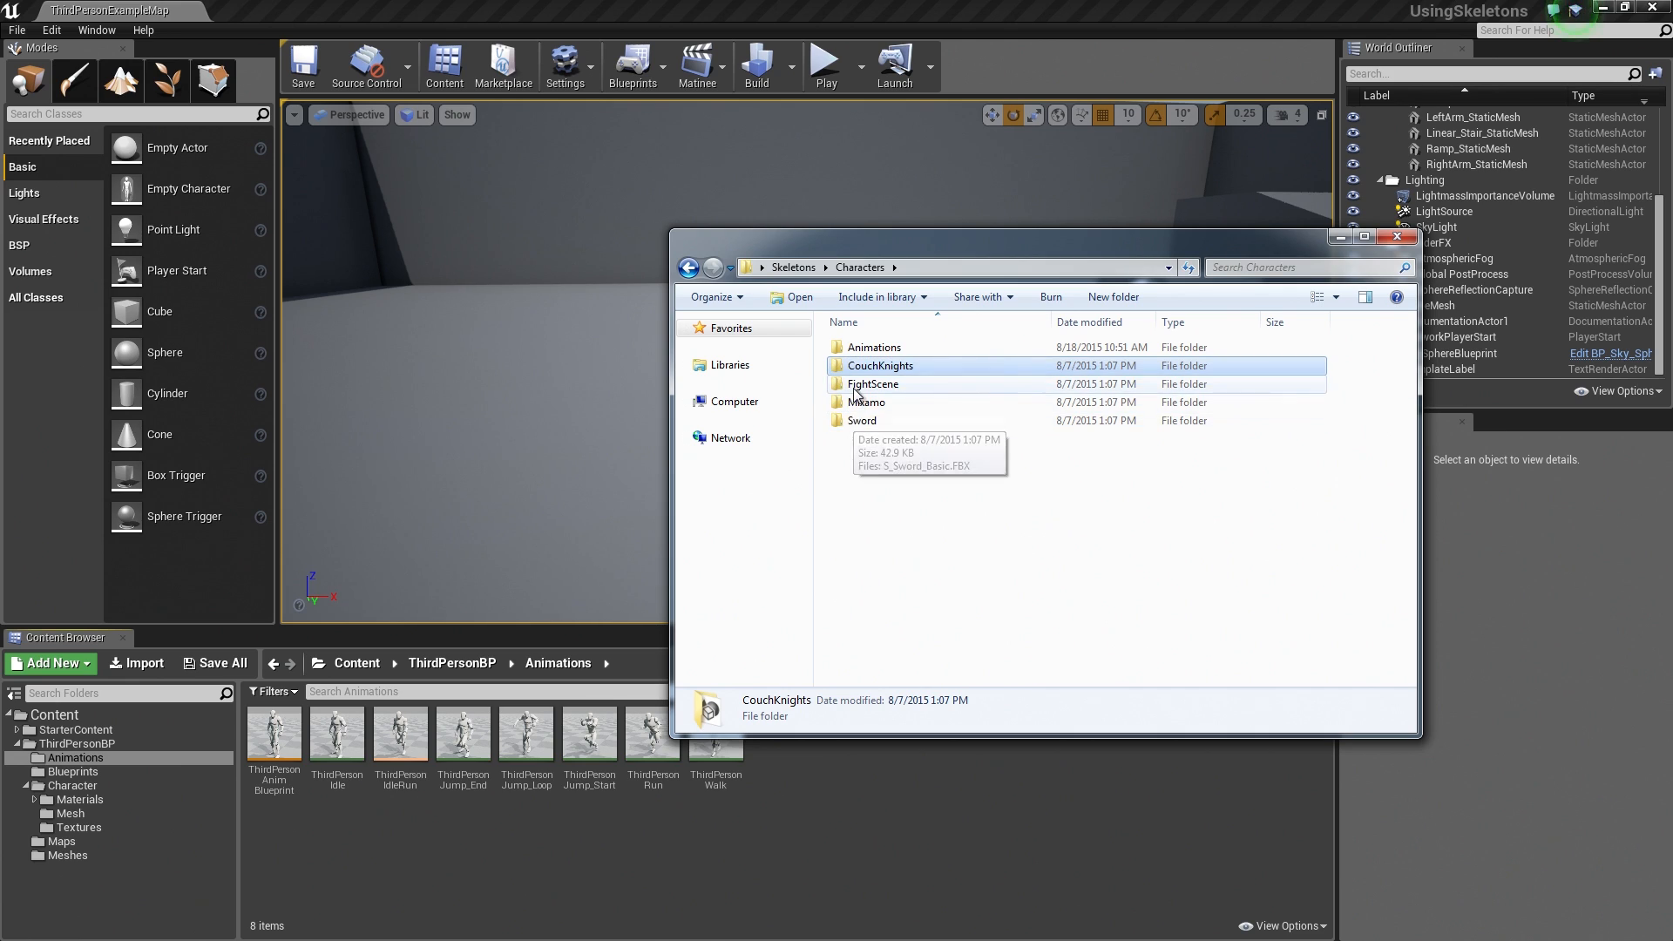
pyautogui.click(854, 384)
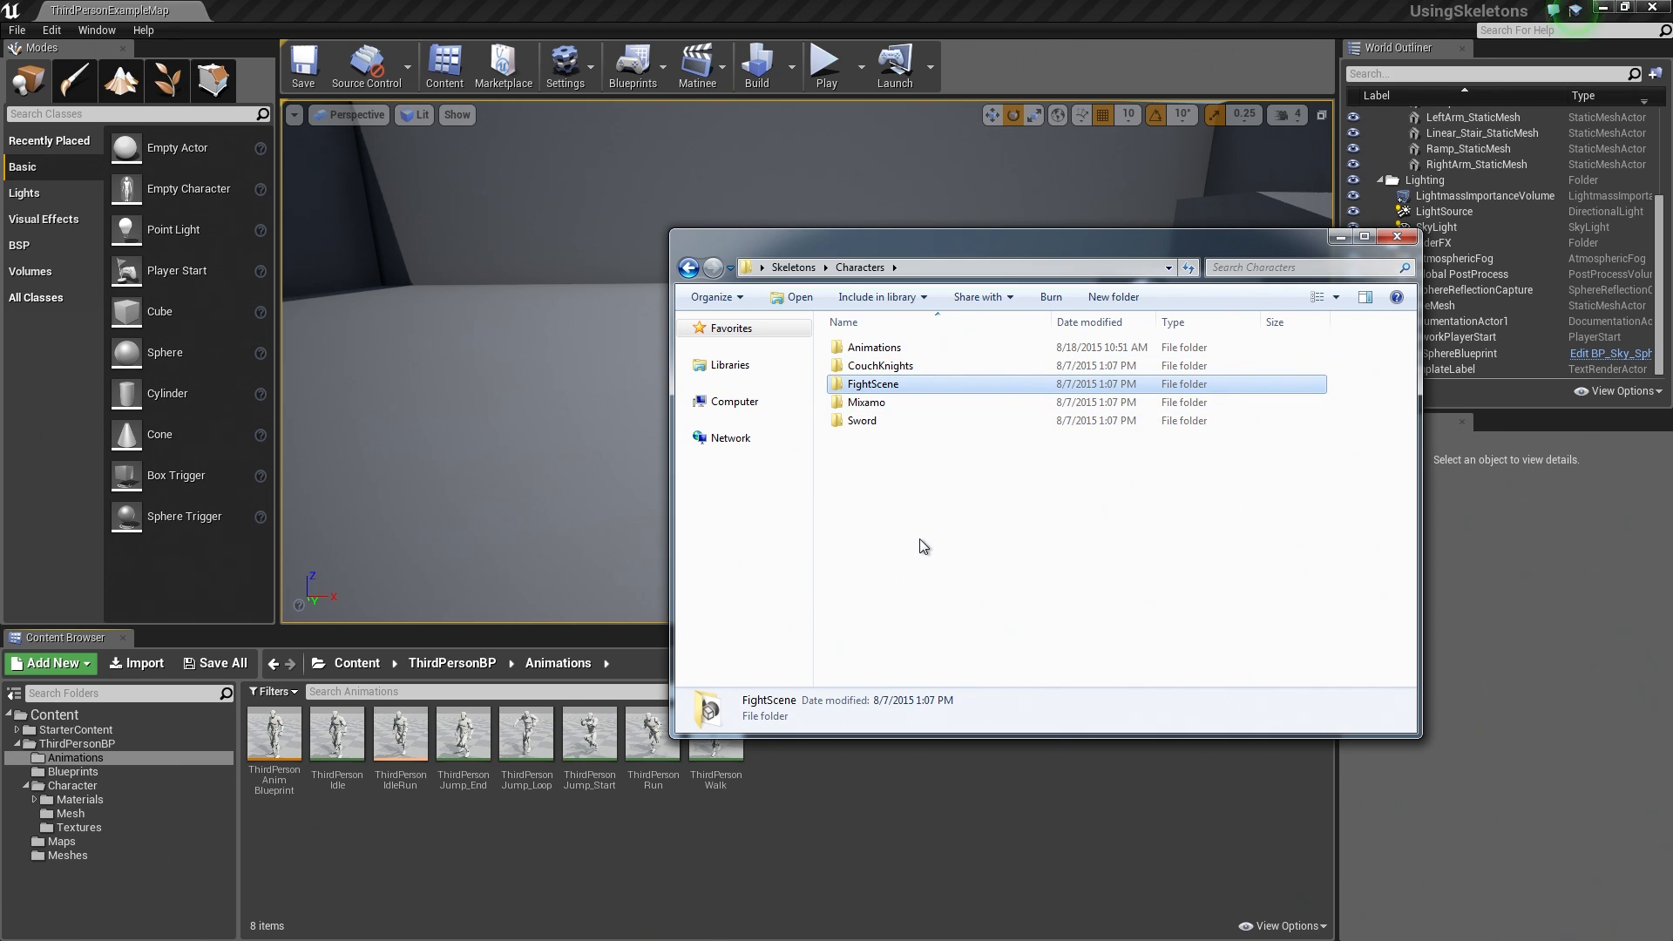
pyautogui.click(882, 403)
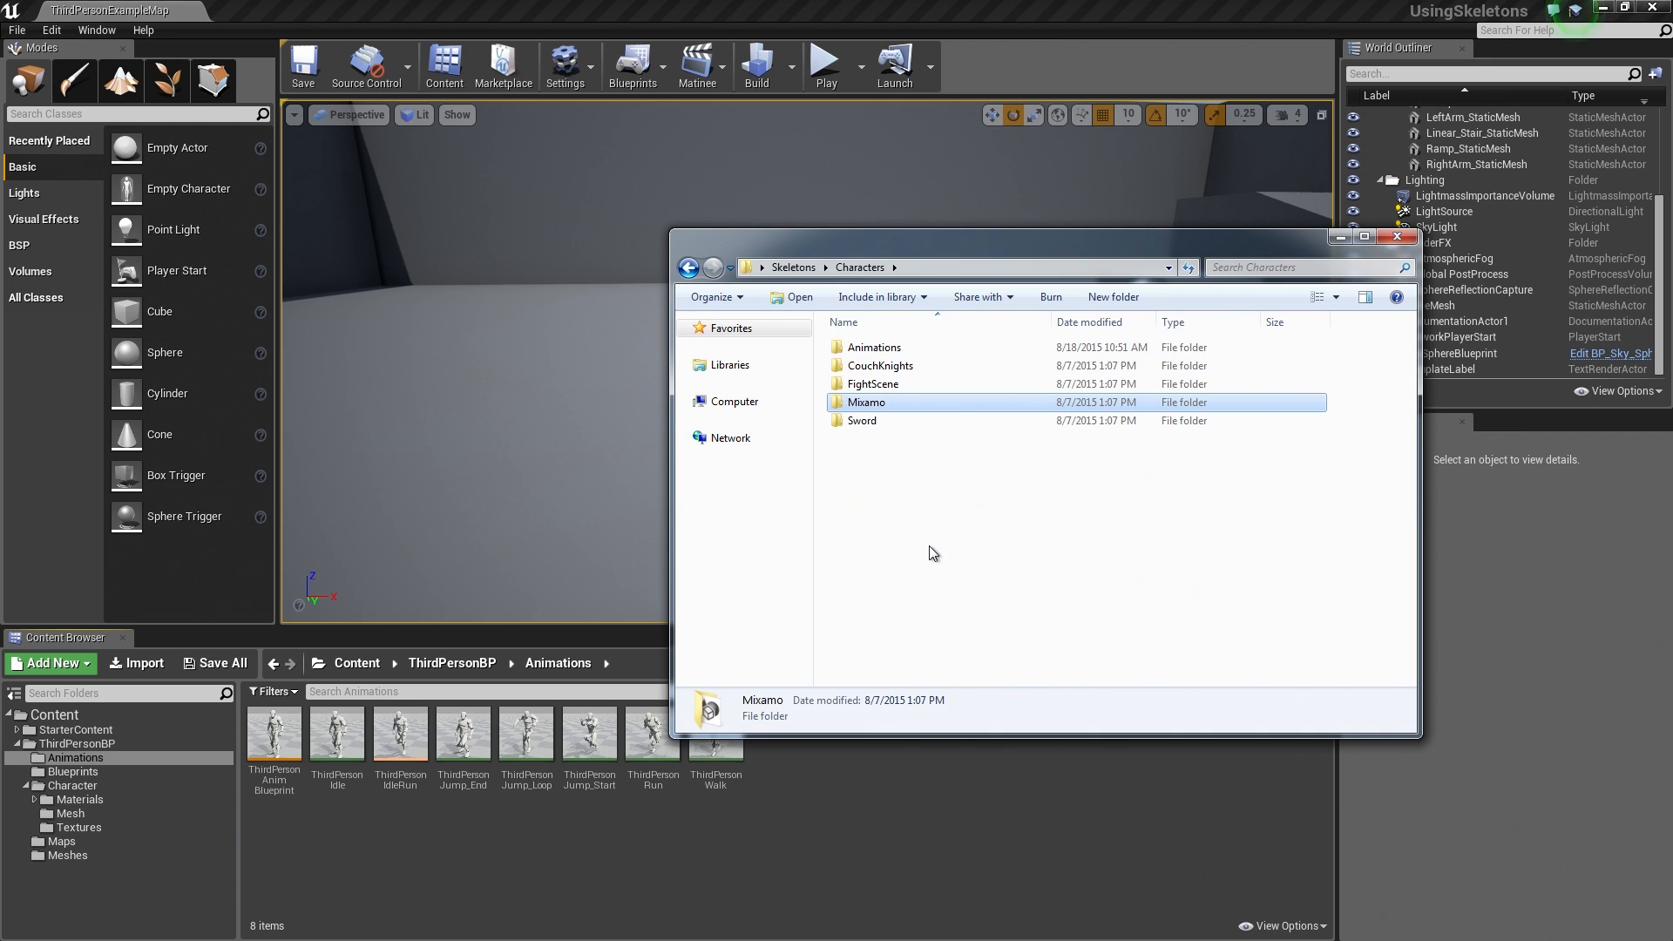
pyautogui.click(859, 423)
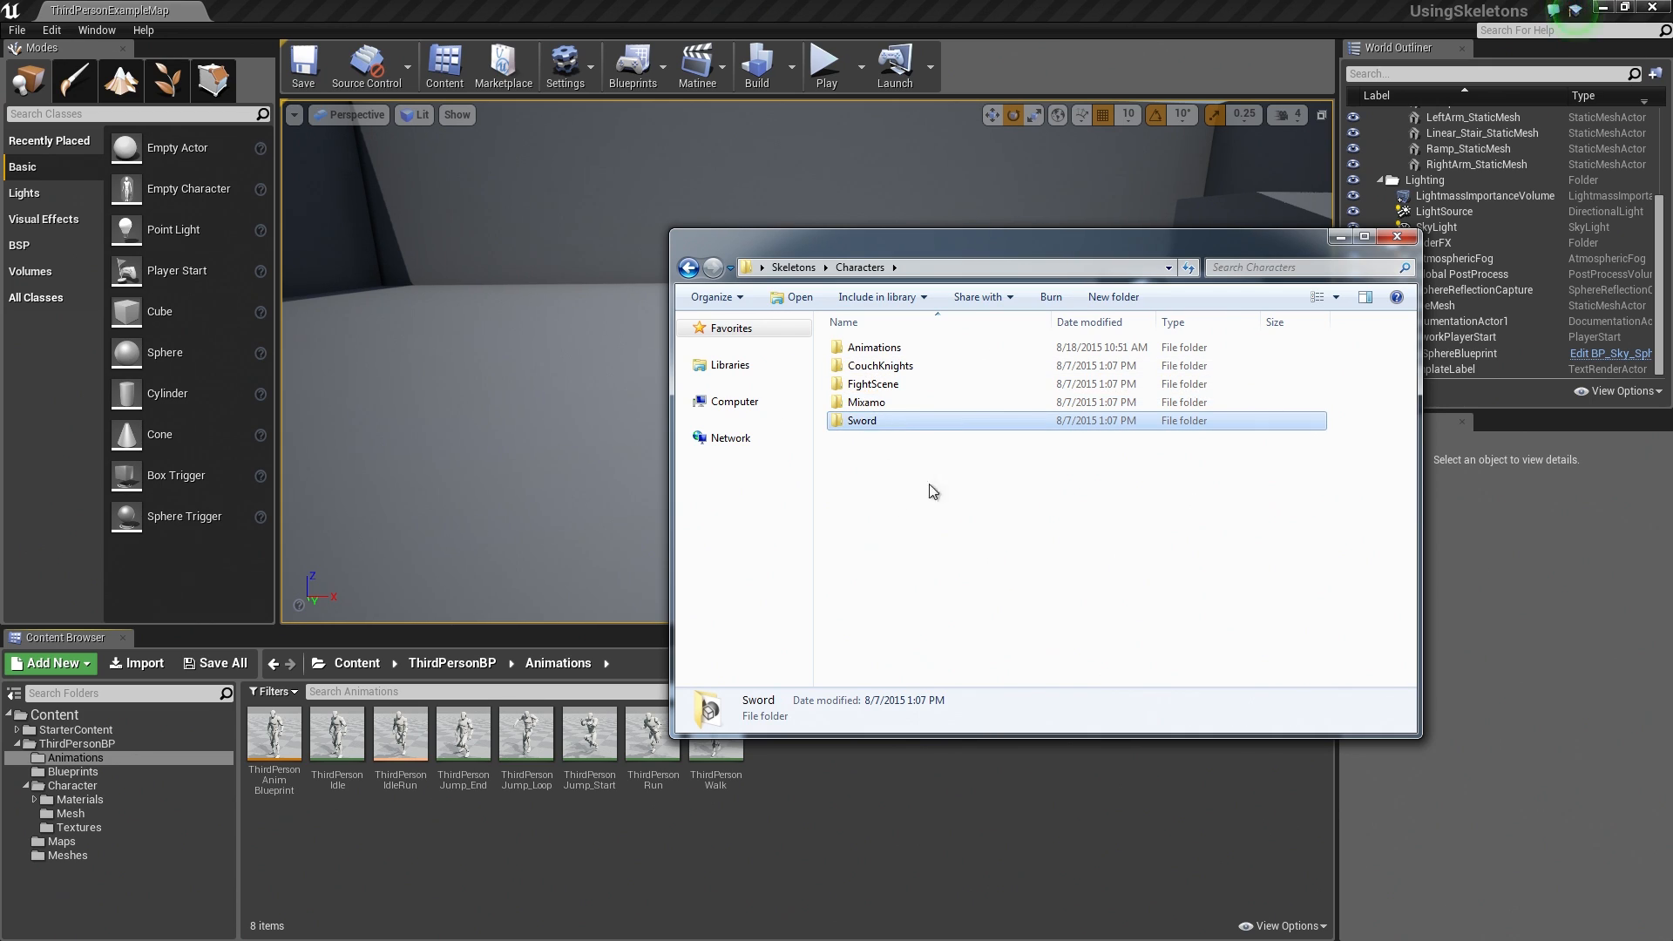
pyautogui.click(881, 367)
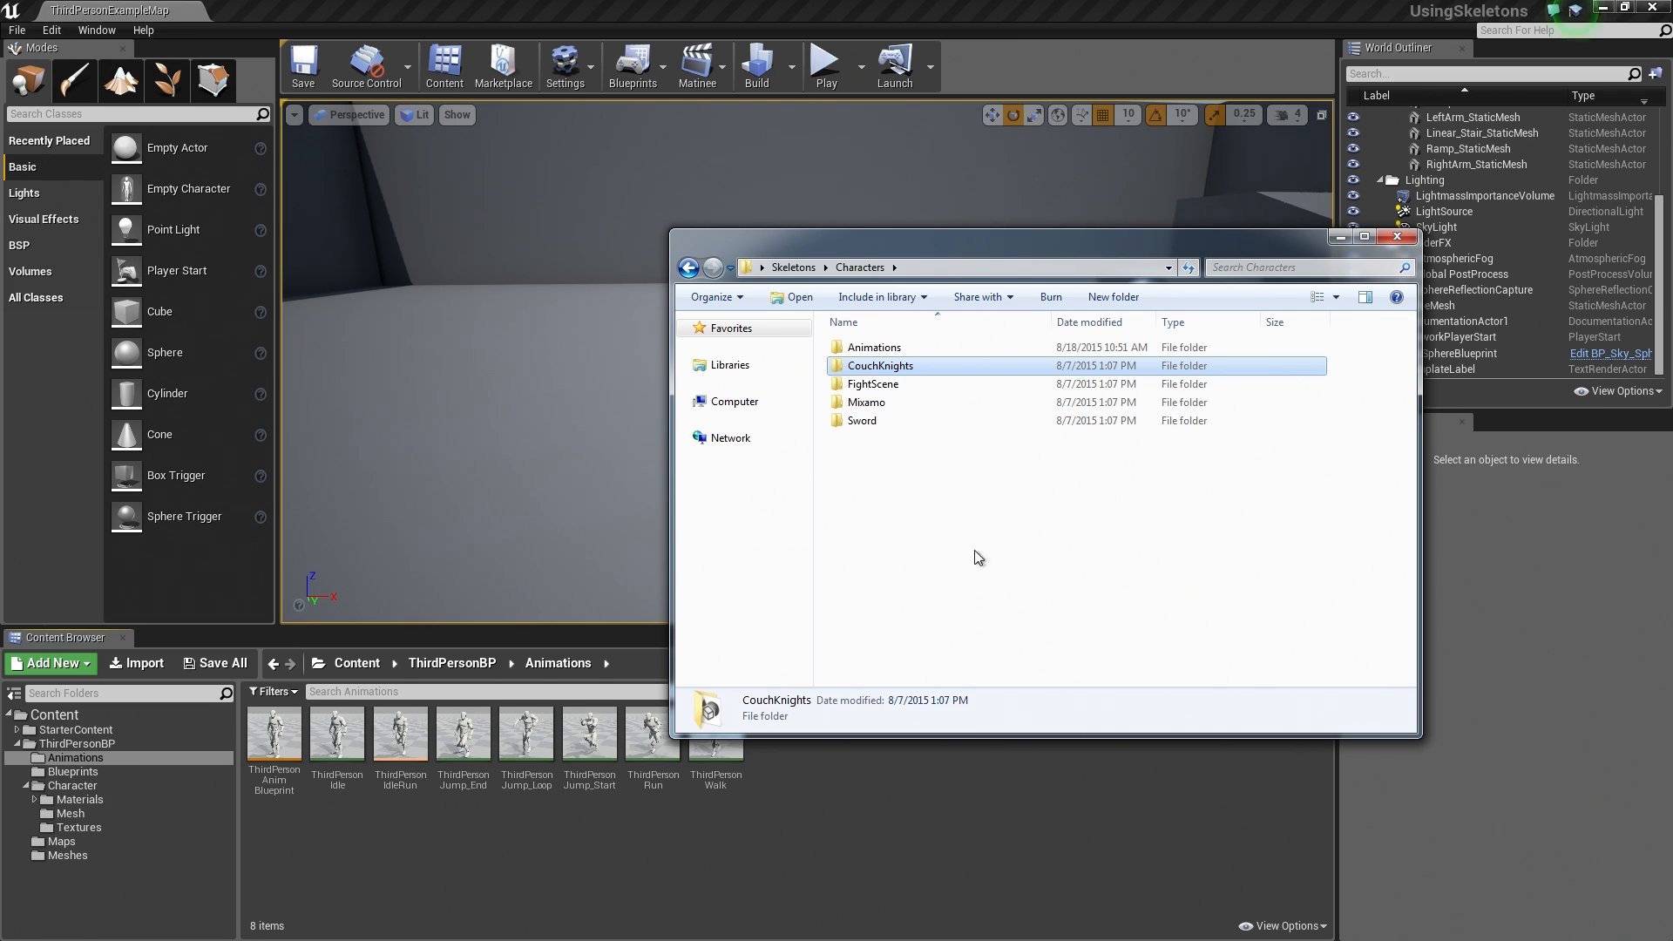
pyautogui.click(888, 425)
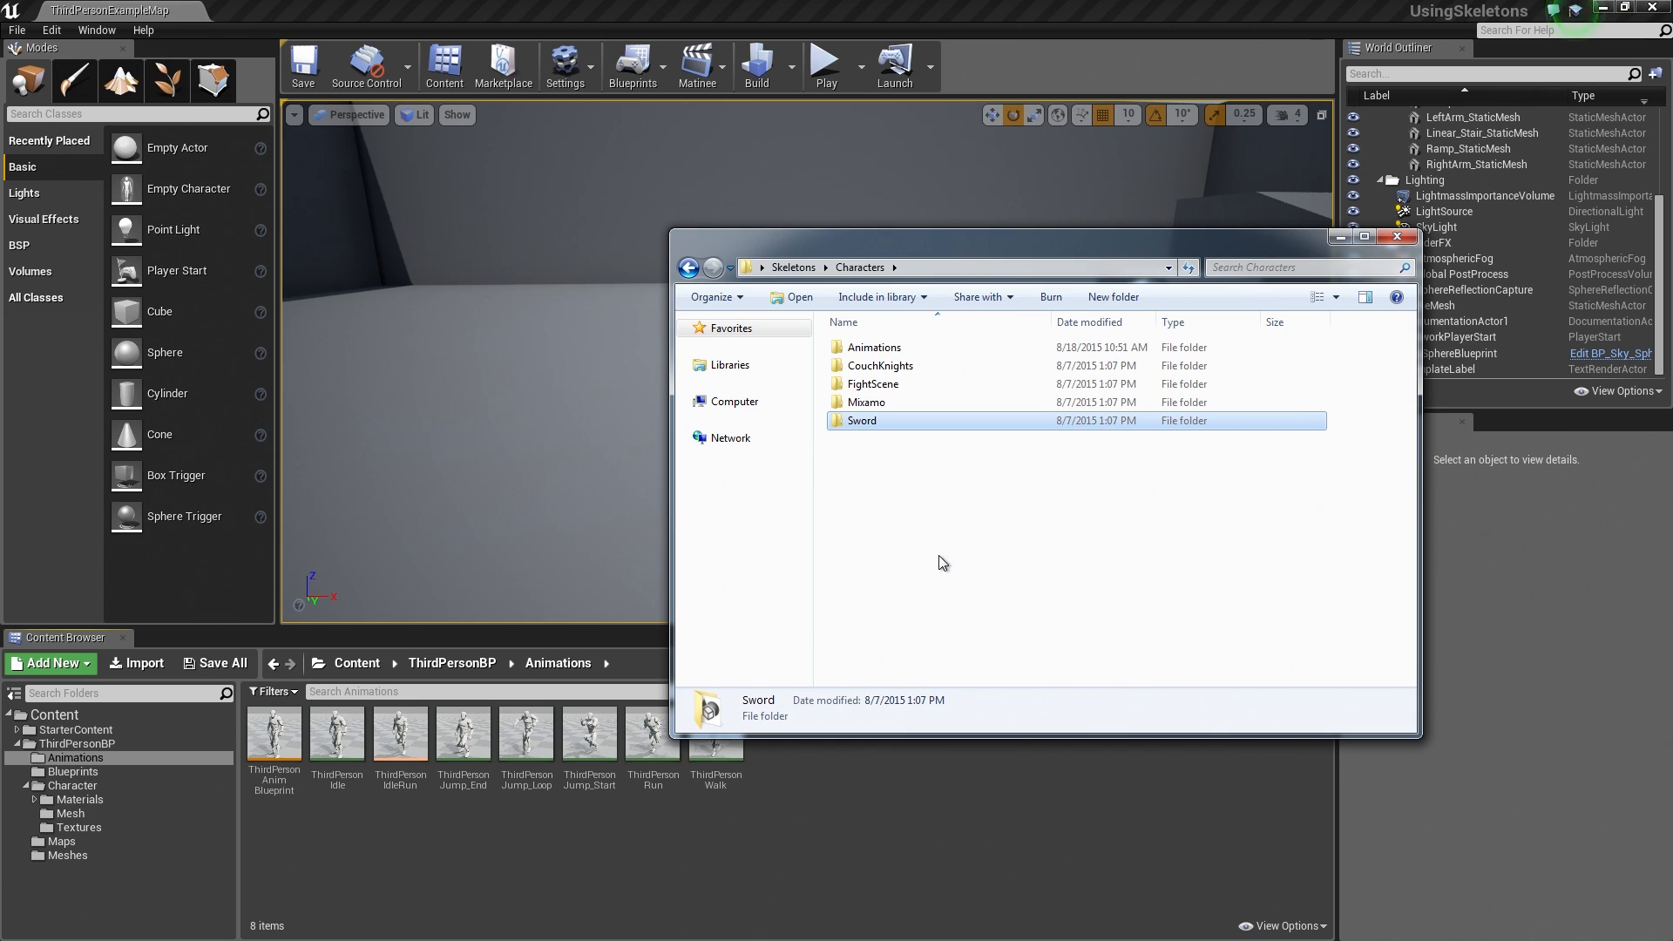
pyautogui.click(876, 348)
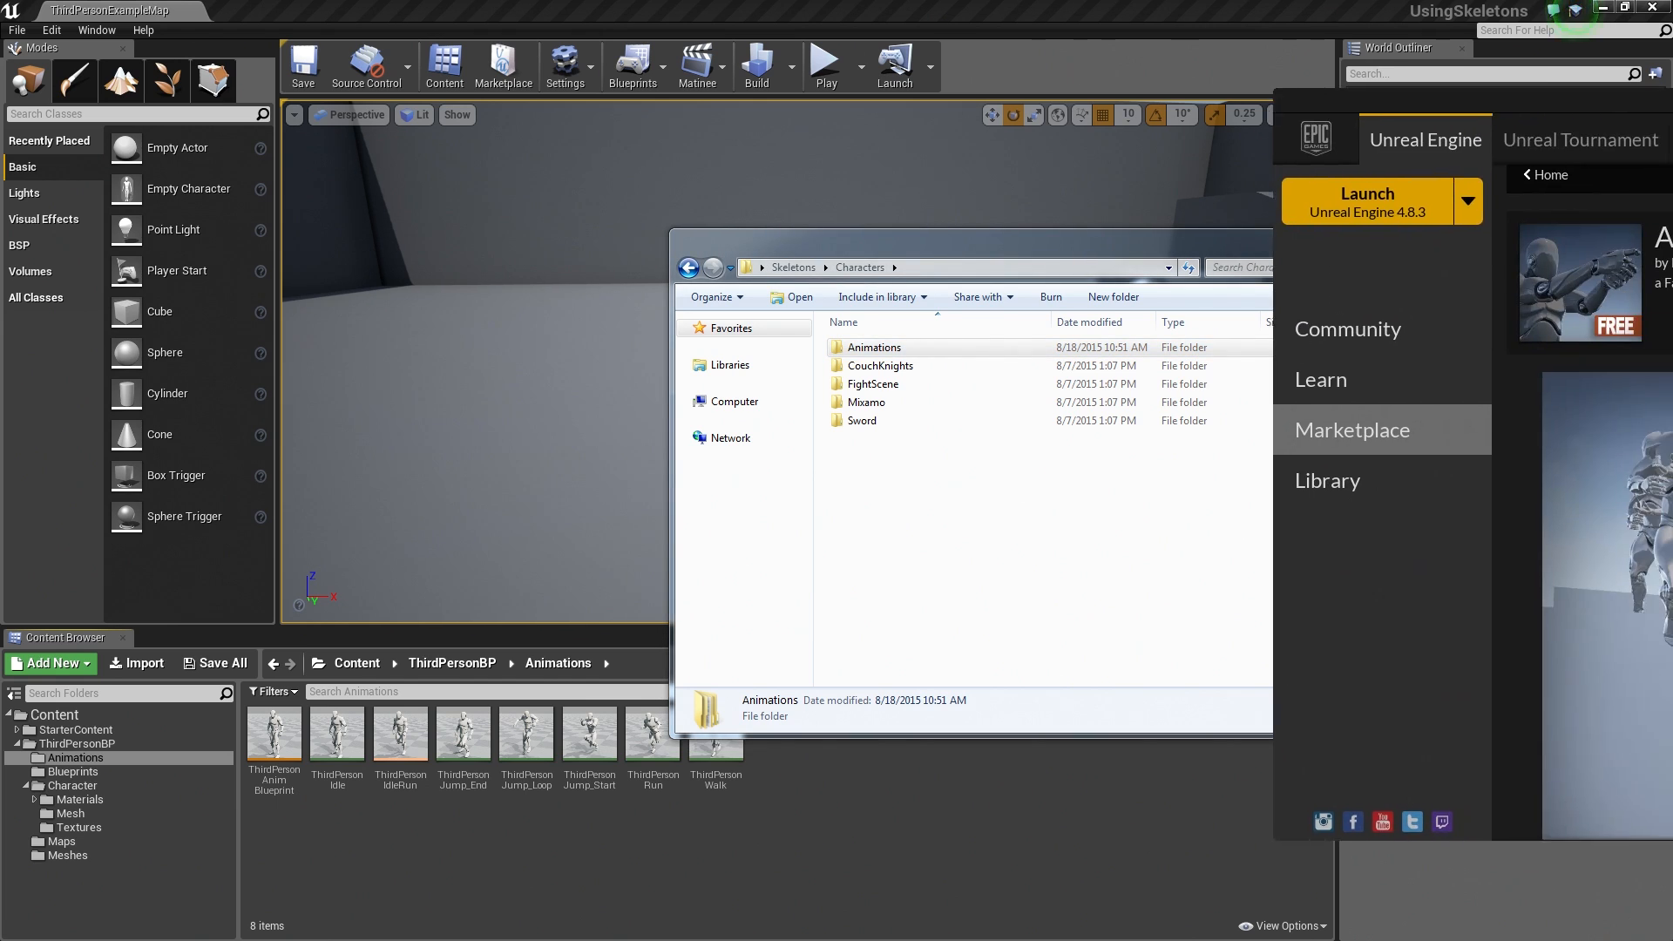
# Switch to the Epic Games Launcher and read through the Animation Starter Pack's Marketplace page
pyautogui.moveTo(1672, 111); pyautogui.dragTo(780, 111)
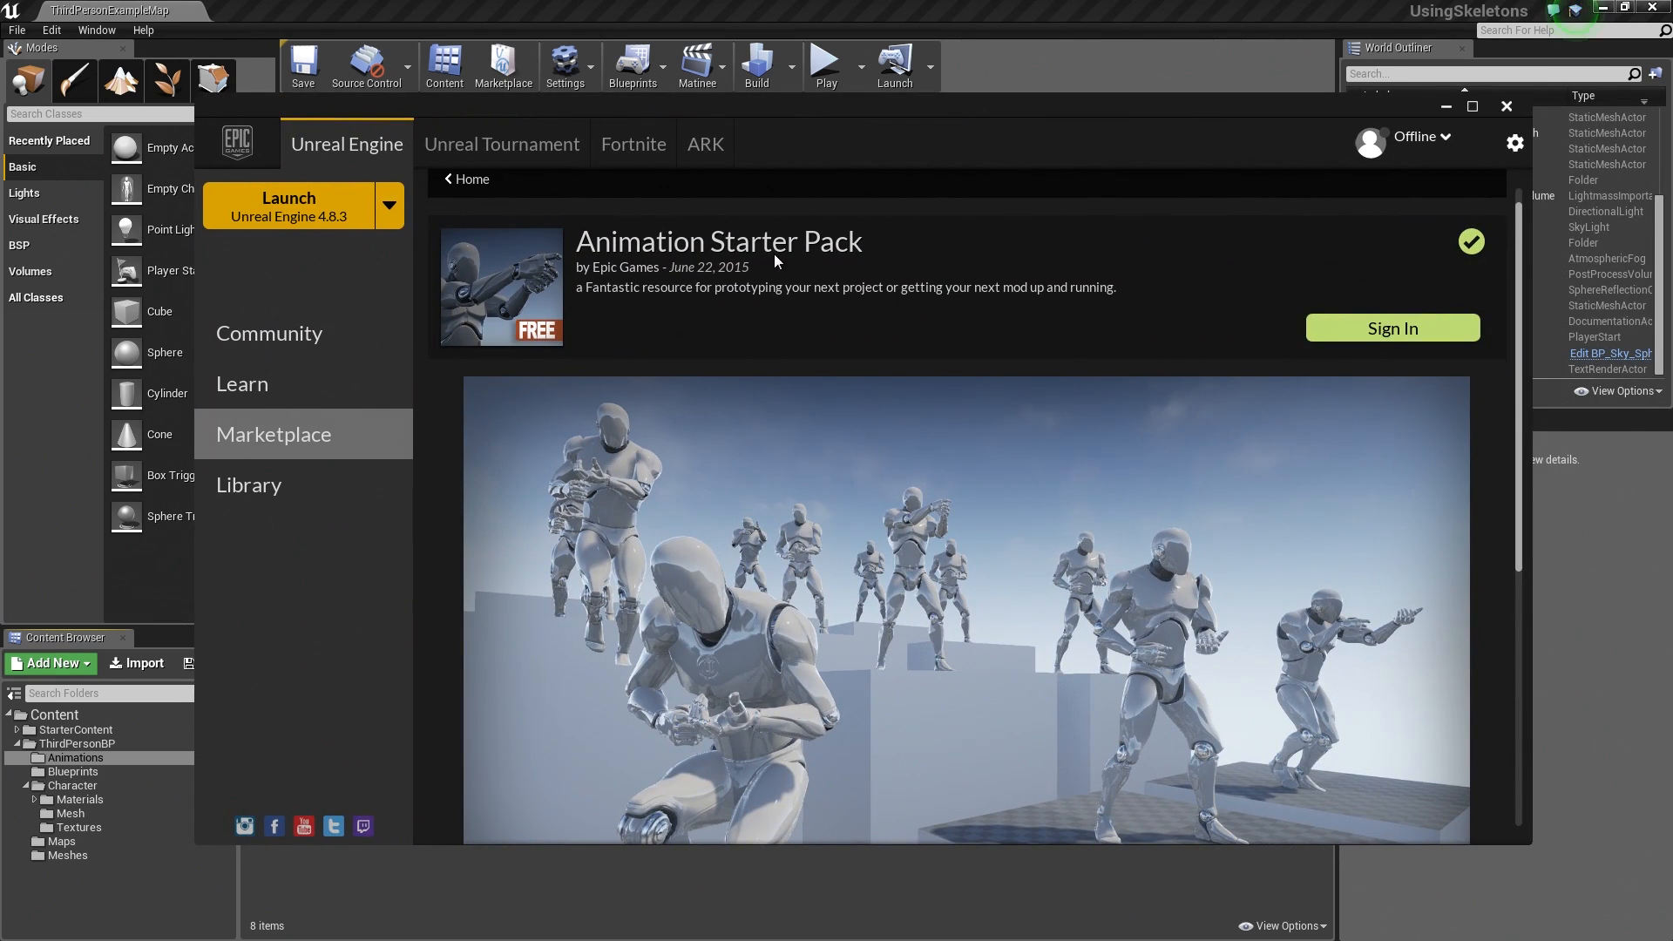
pyautogui.scroll(-1, 821, 565)
pyautogui.scroll(-3, 821, 560)
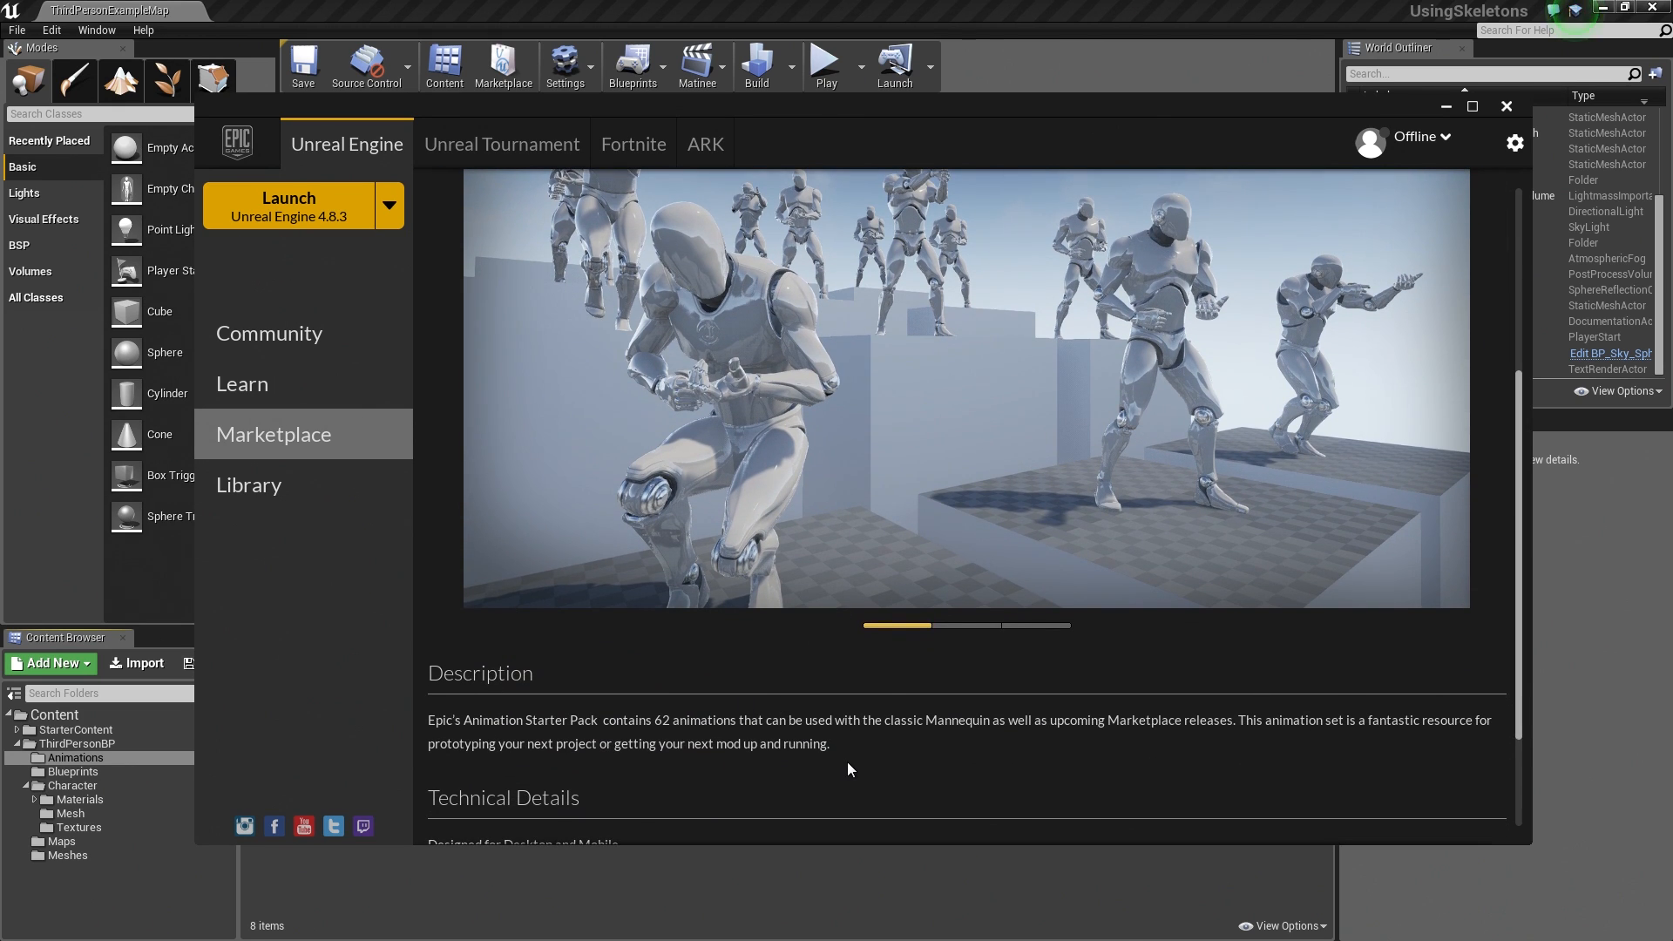
pyautogui.scroll(2, 844, 527)
pyautogui.scroll(2, 875, 571)
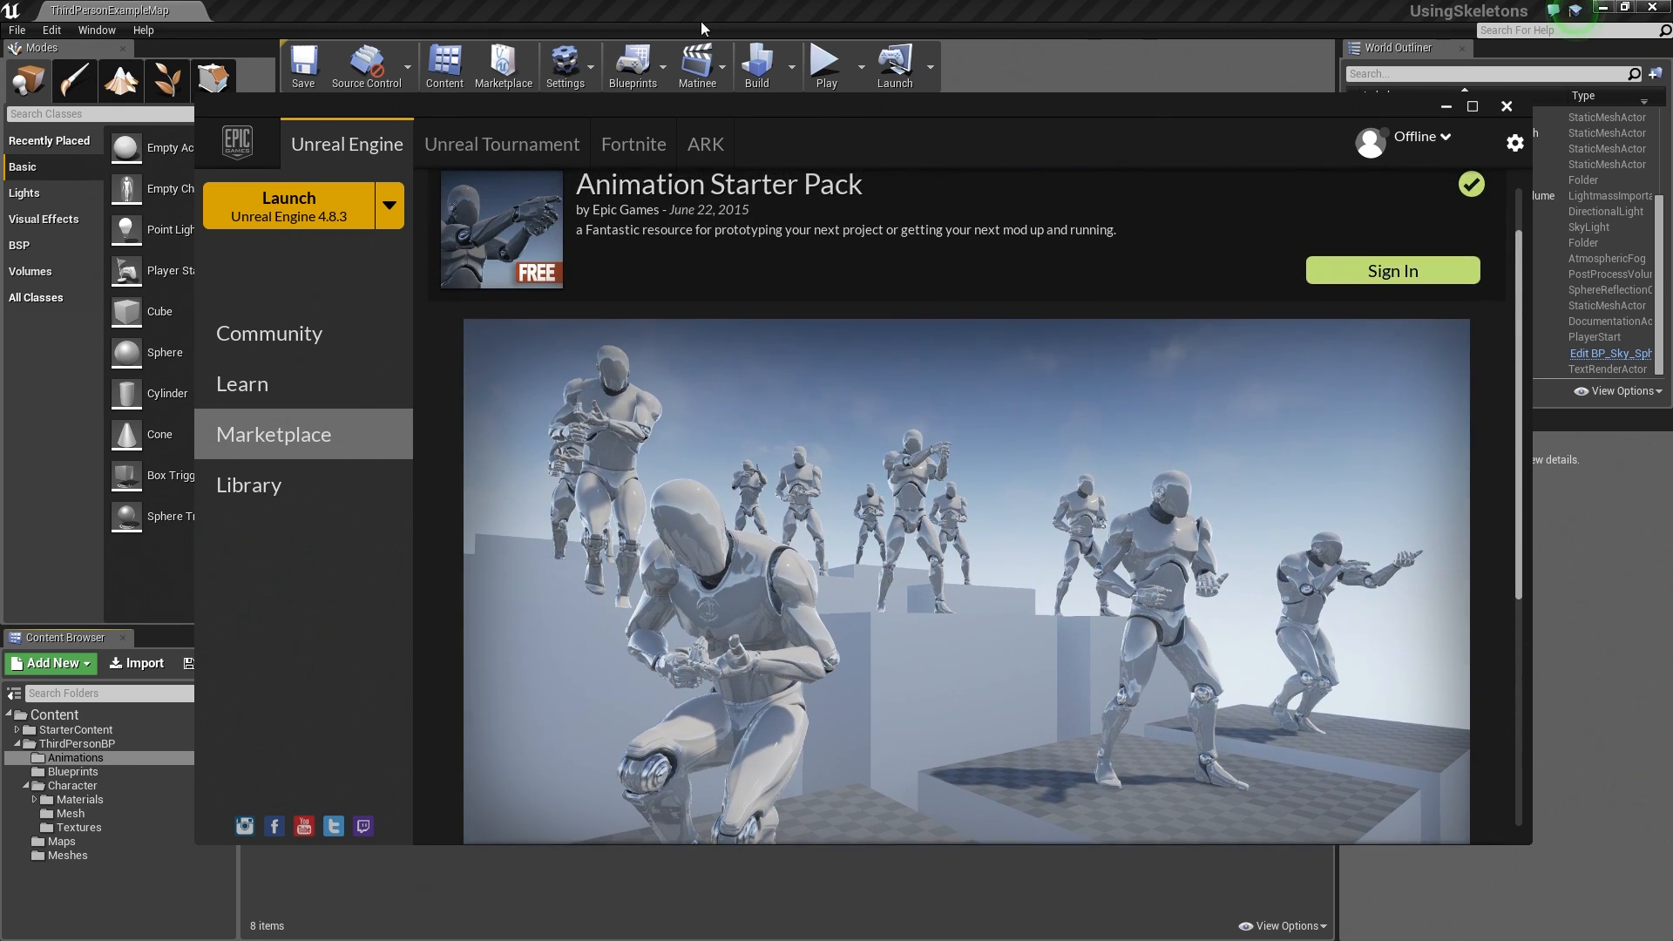
# Clear the launcher window away and open the source files' Animations > Game > Anims folder
pyautogui.moveTo(732, 108); pyautogui.dragTo(1672, 166)
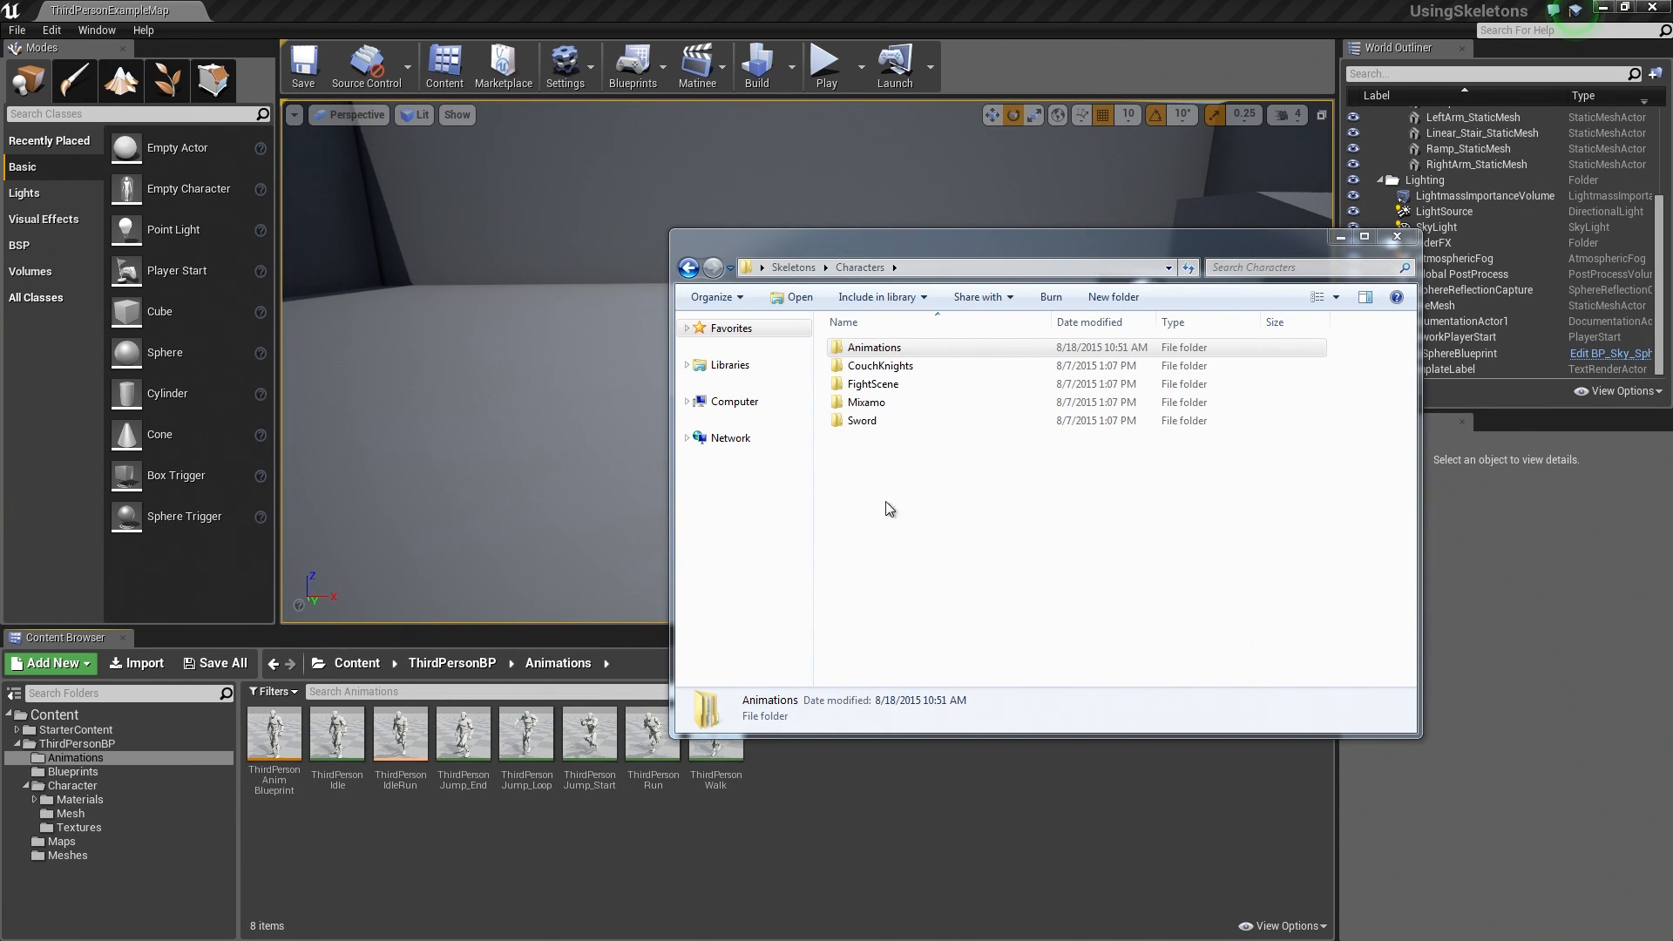
pyautogui.doubleClick(858, 347)
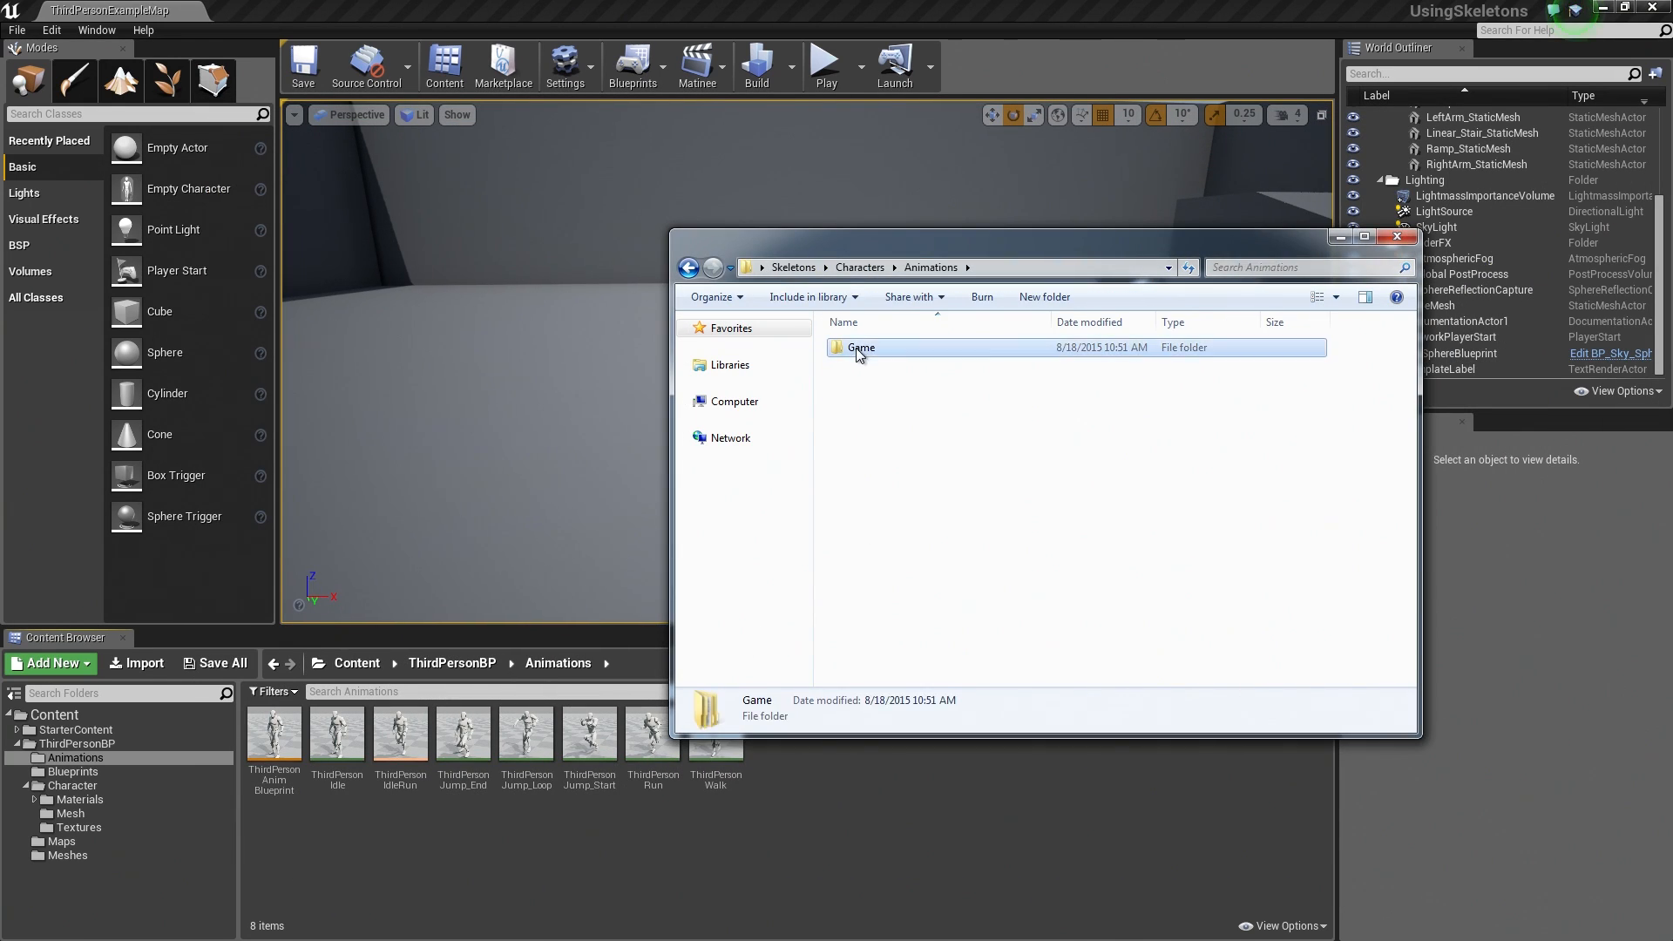
pyautogui.doubleClick(858, 347)
pyautogui.doubleClick(858, 347)
pyautogui.moveTo(886, 260); pyautogui.dragTo(993, 253)
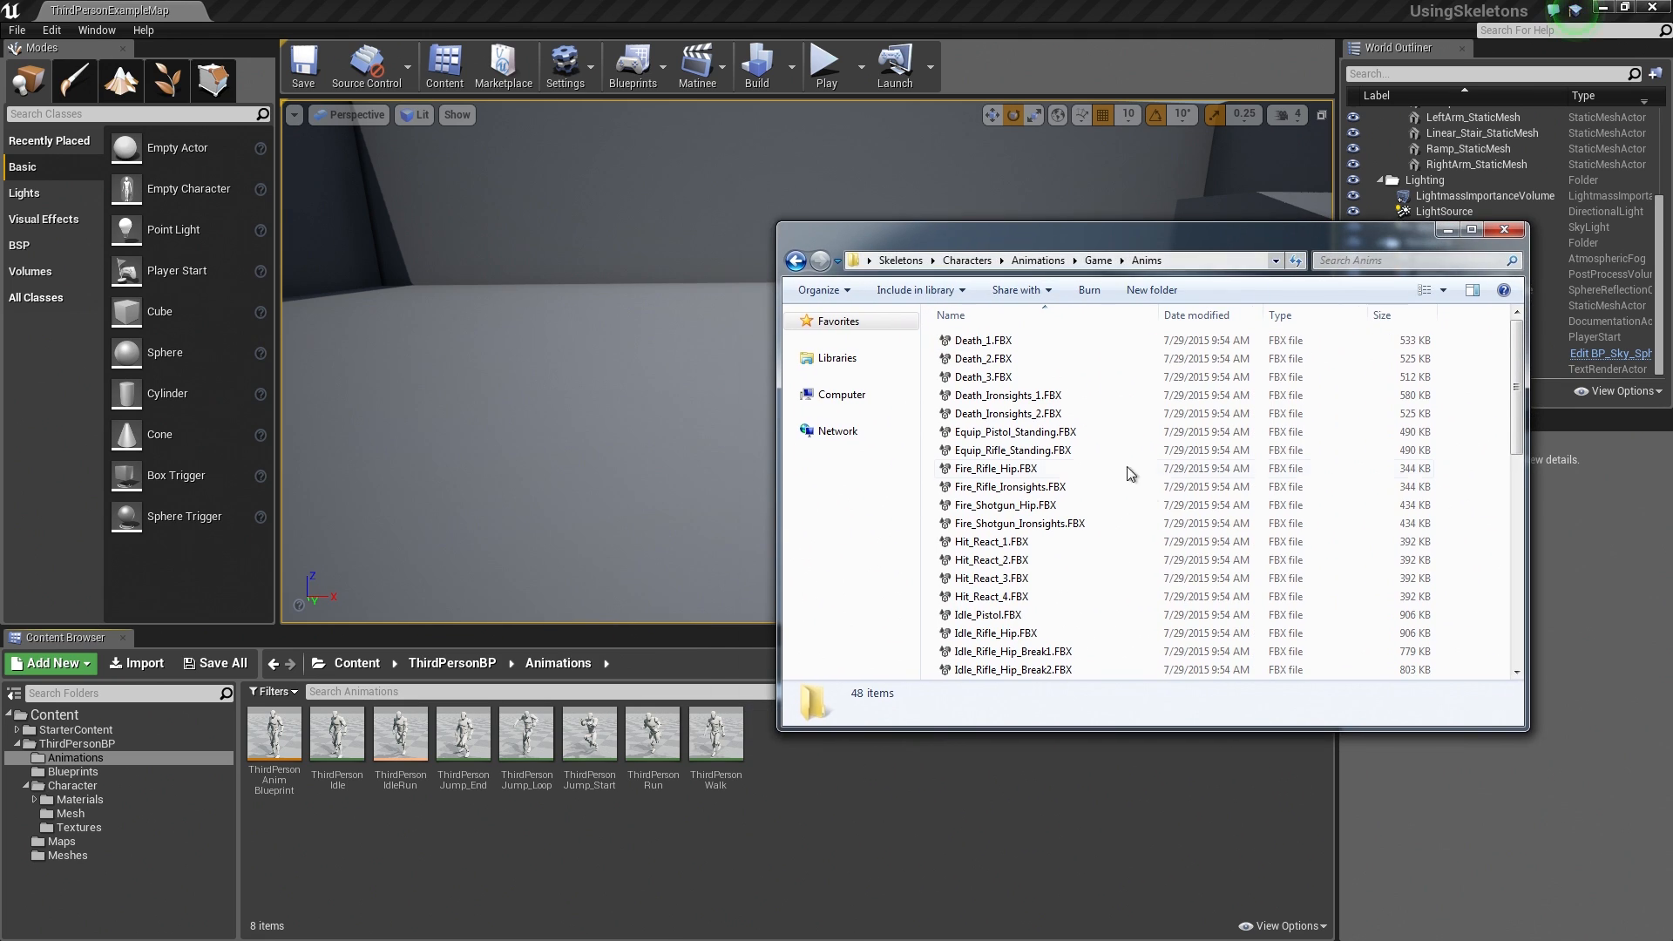
# Import all Anims FBX files into ThirdPersonBP's Animations folder with UE4_Mannequin_Skeleton as their skeleton, and save the imported assets
pyautogui.hotkey('ctrl', 'a')
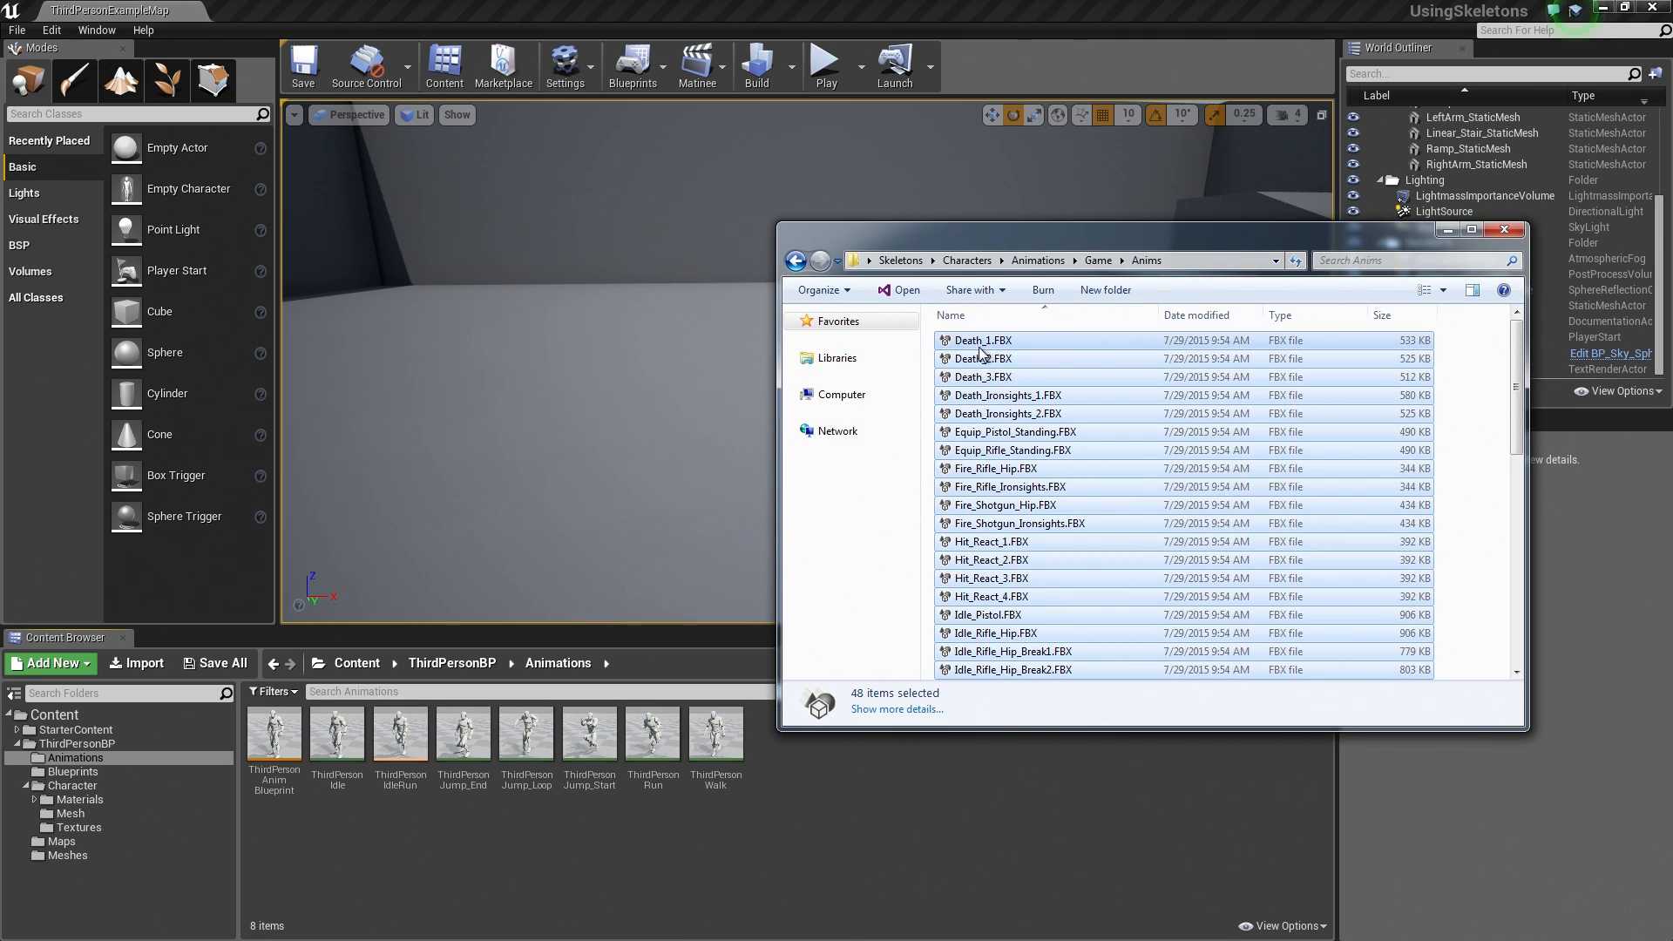
pyautogui.moveTo(983, 351); pyautogui.dragTo(809, 783)
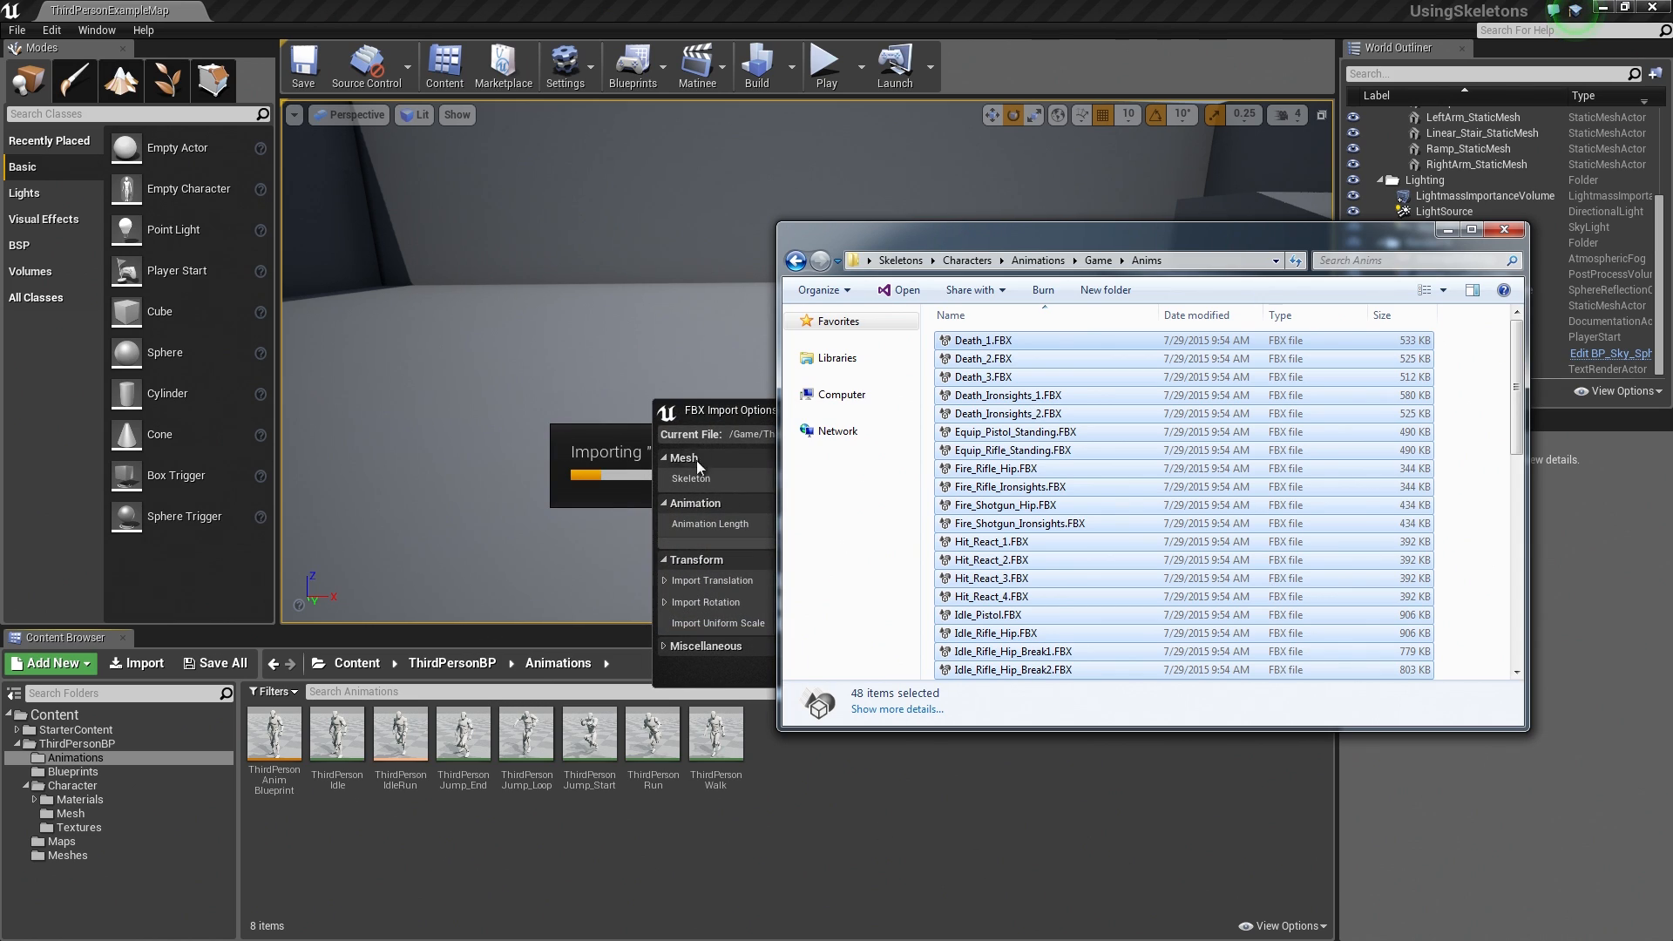
pyautogui.click(717, 417)
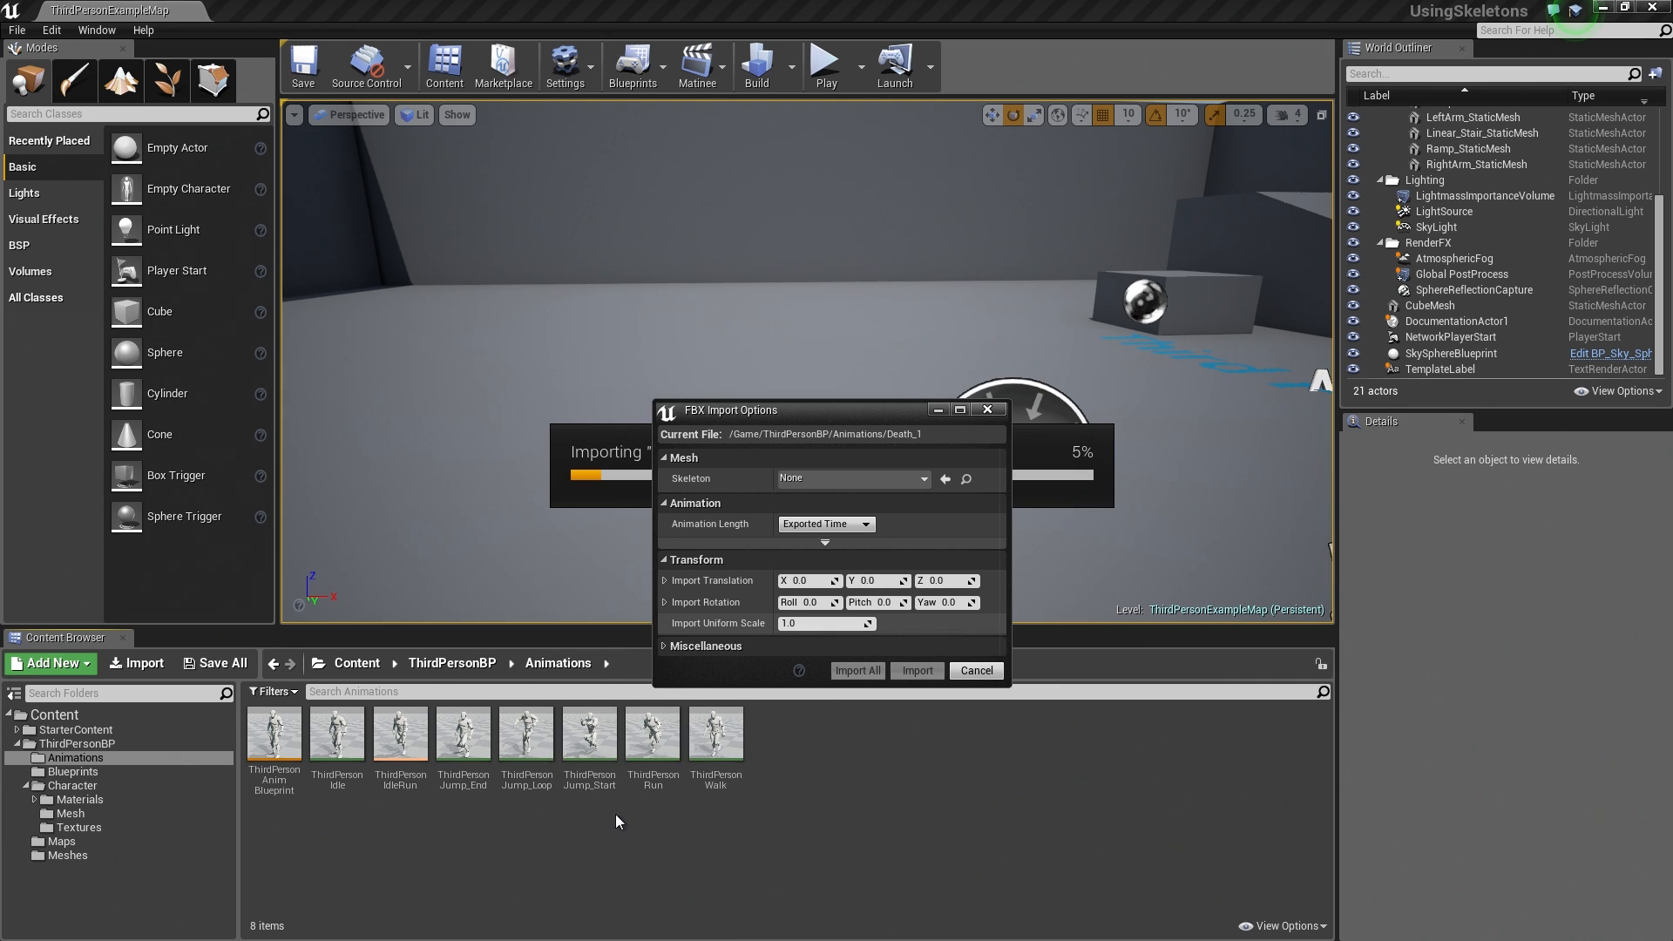
pyautogui.click(837, 479)
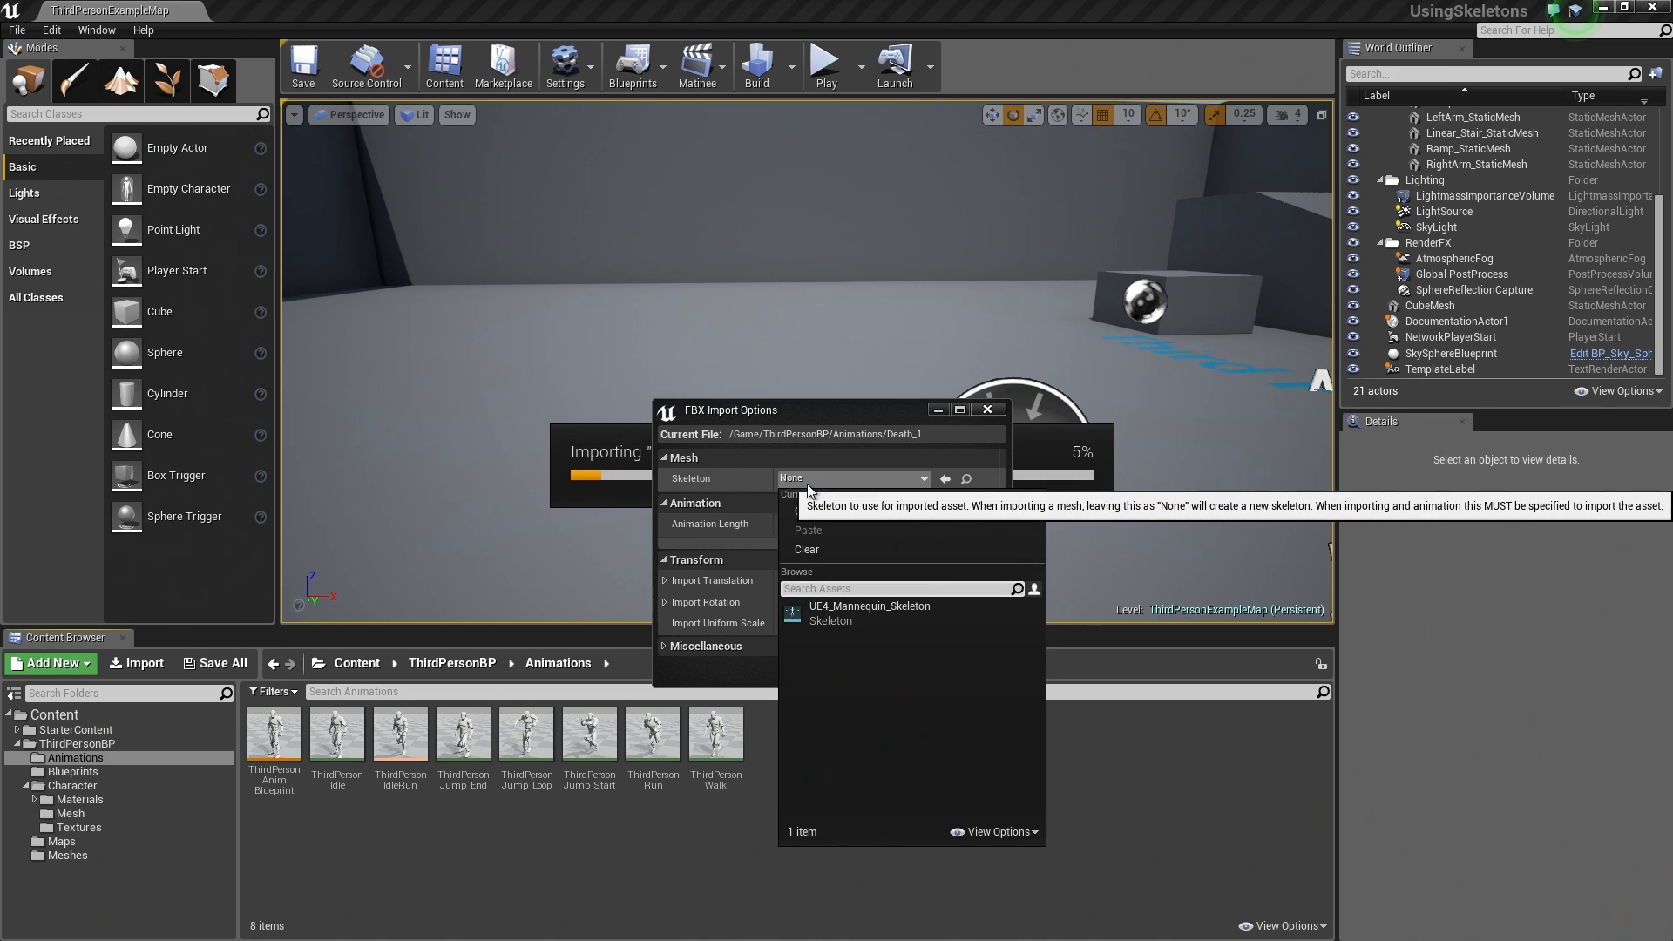
pyautogui.click(837, 615)
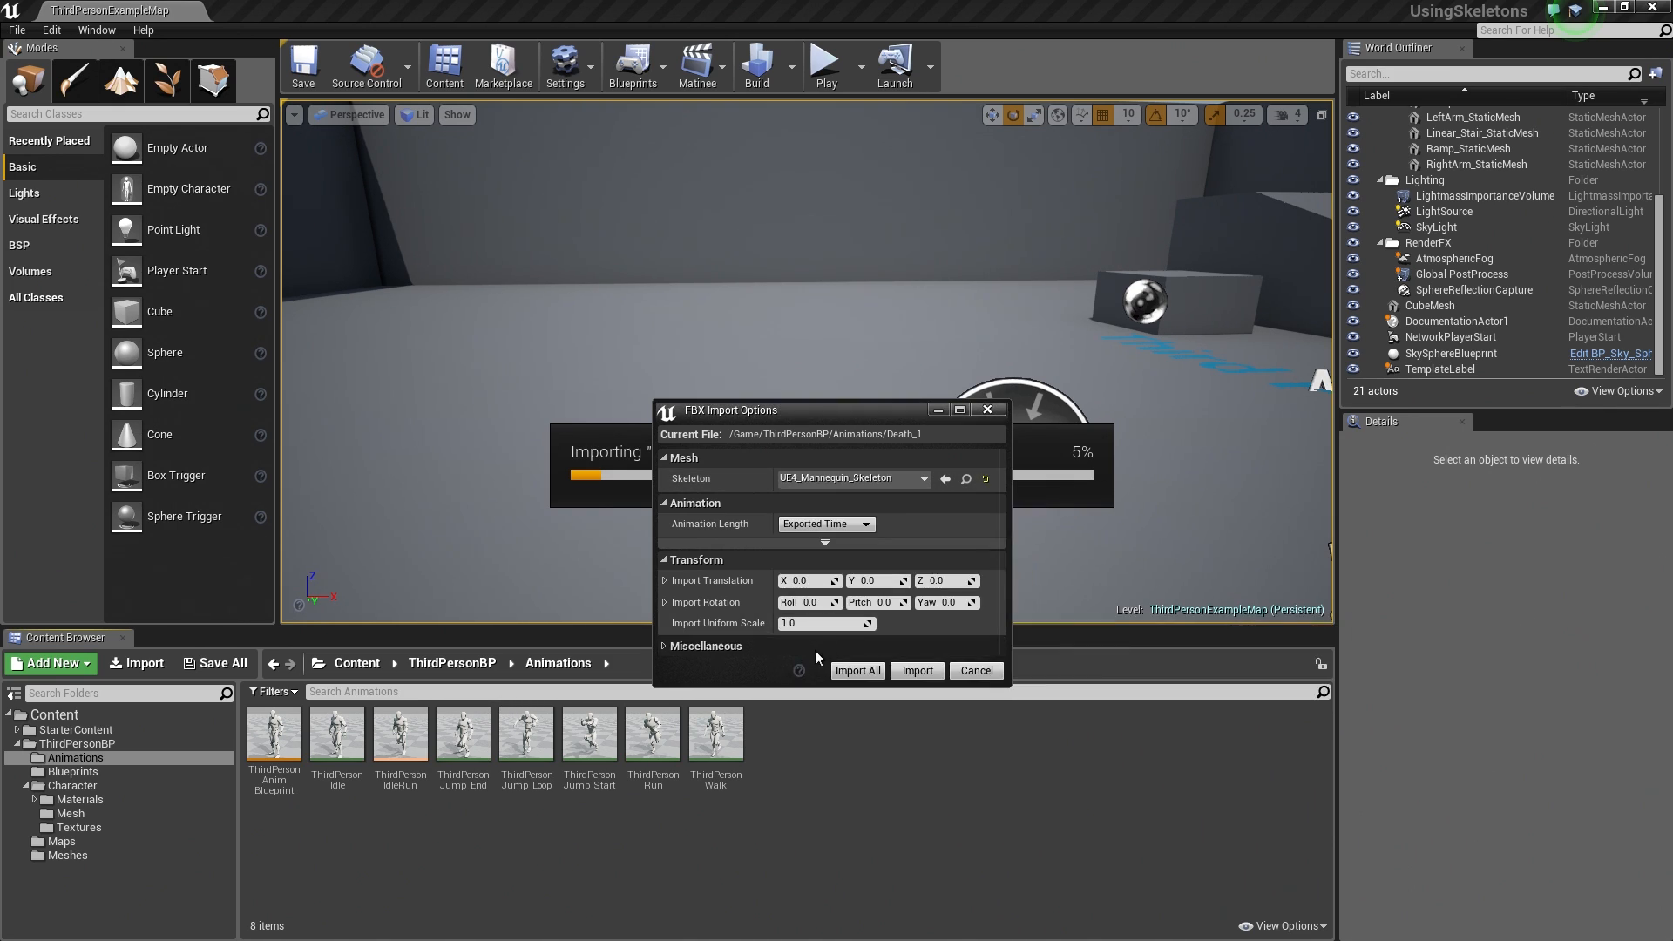
pyautogui.click(855, 672)
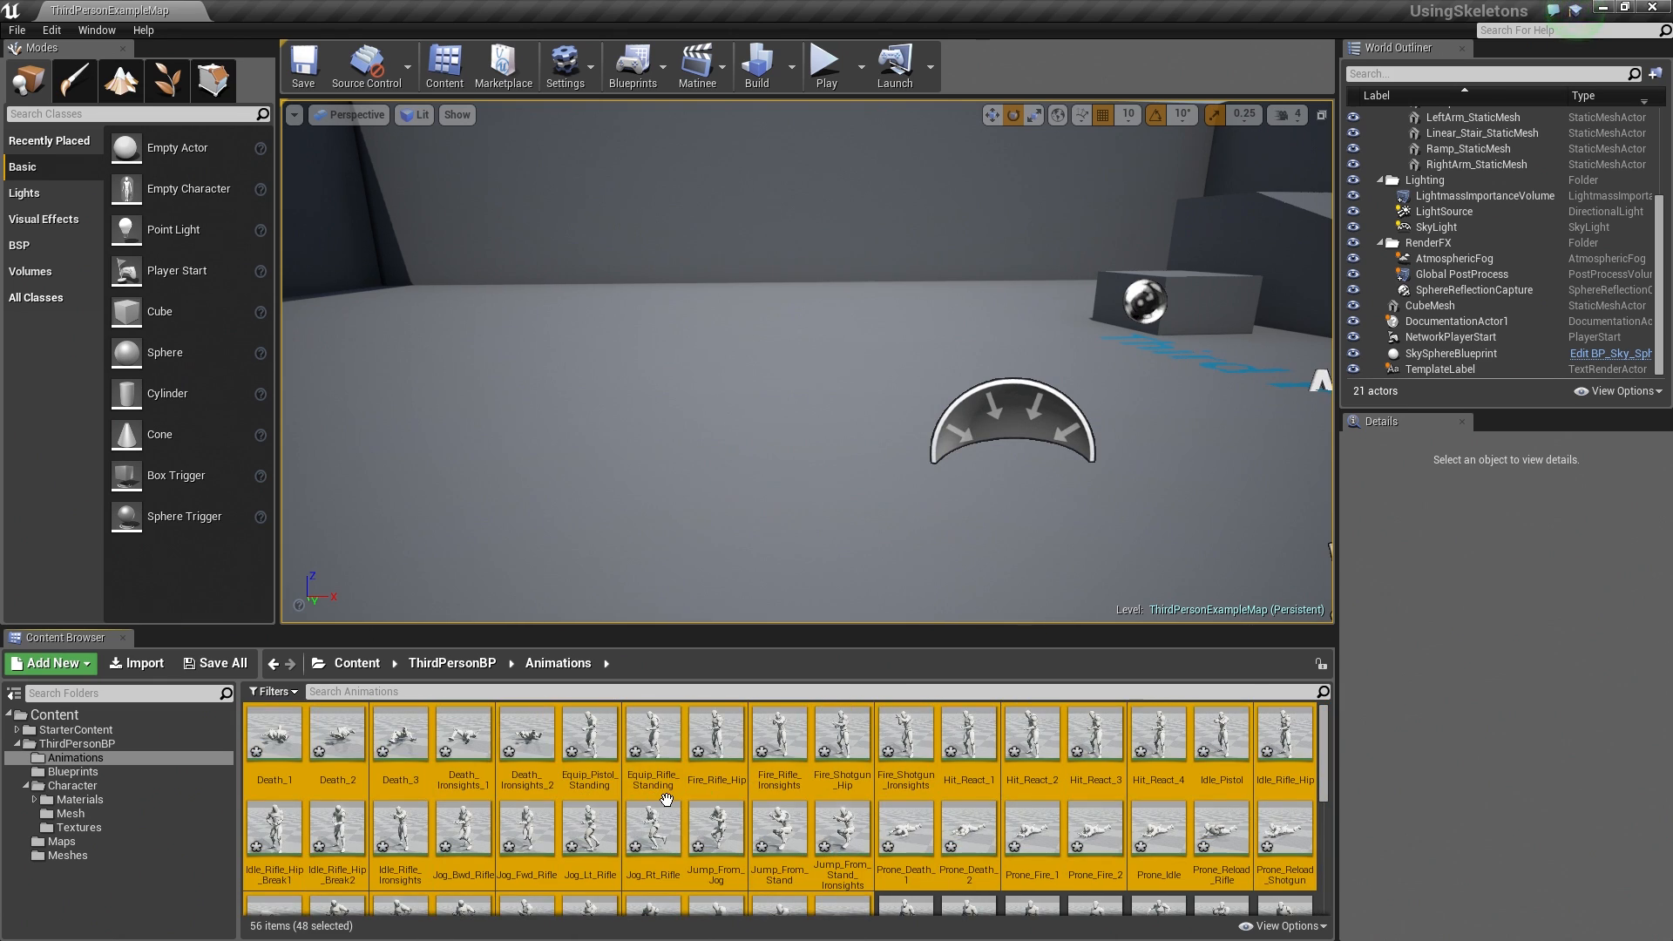
pyautogui.click(231, 664)
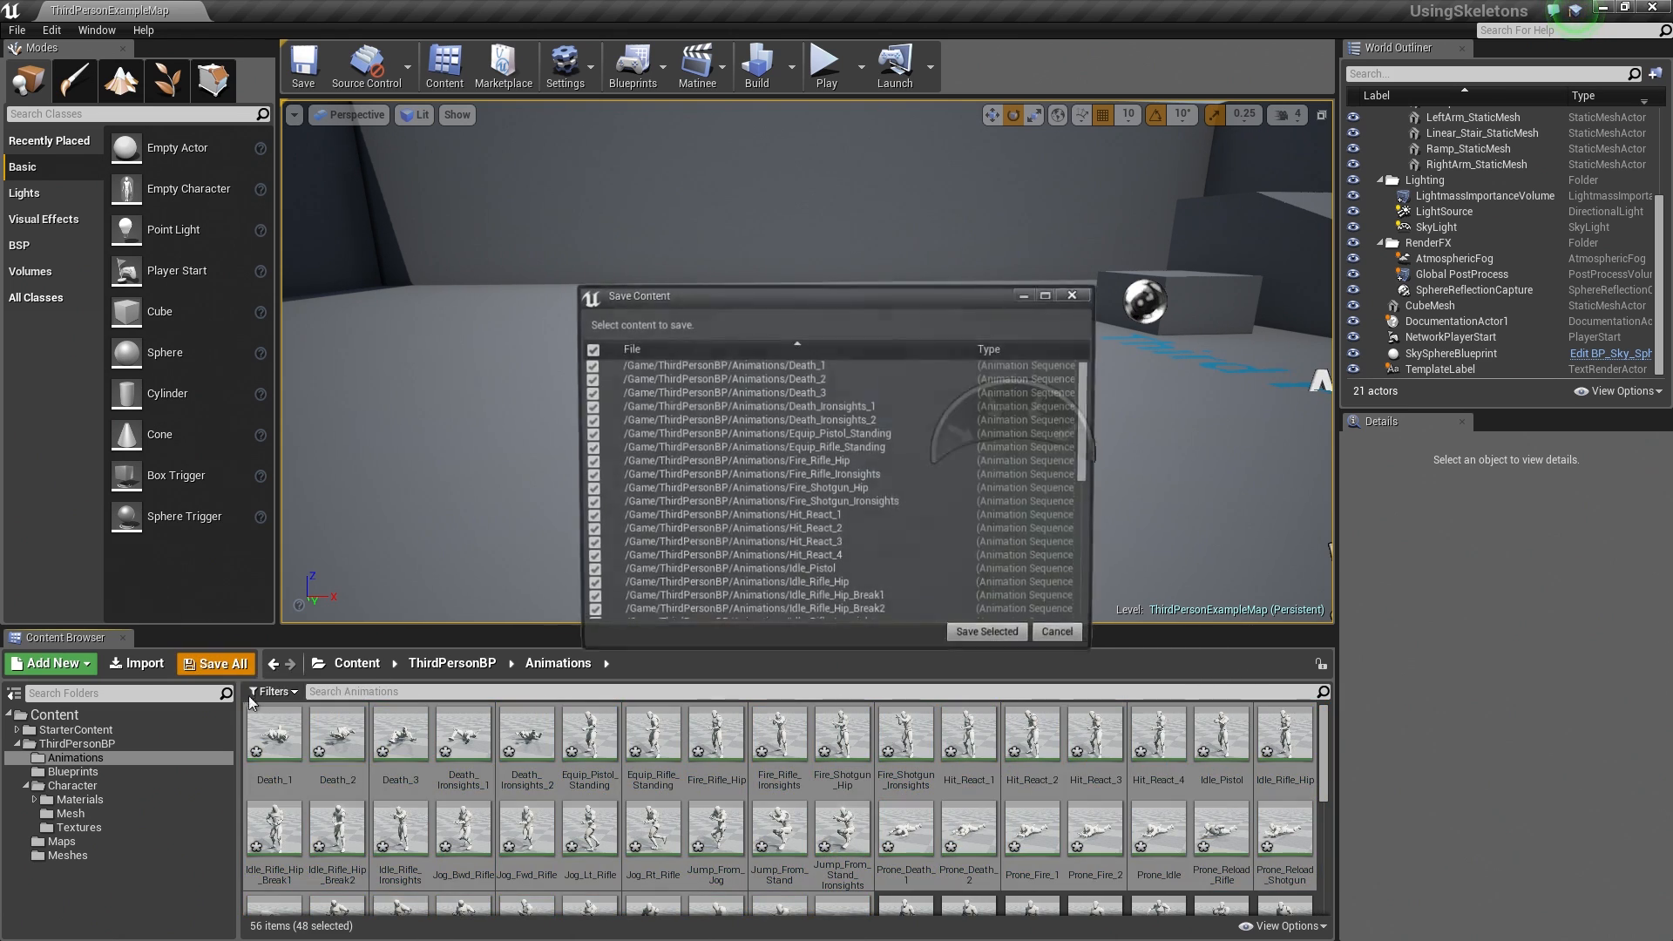
pyautogui.click(983, 632)
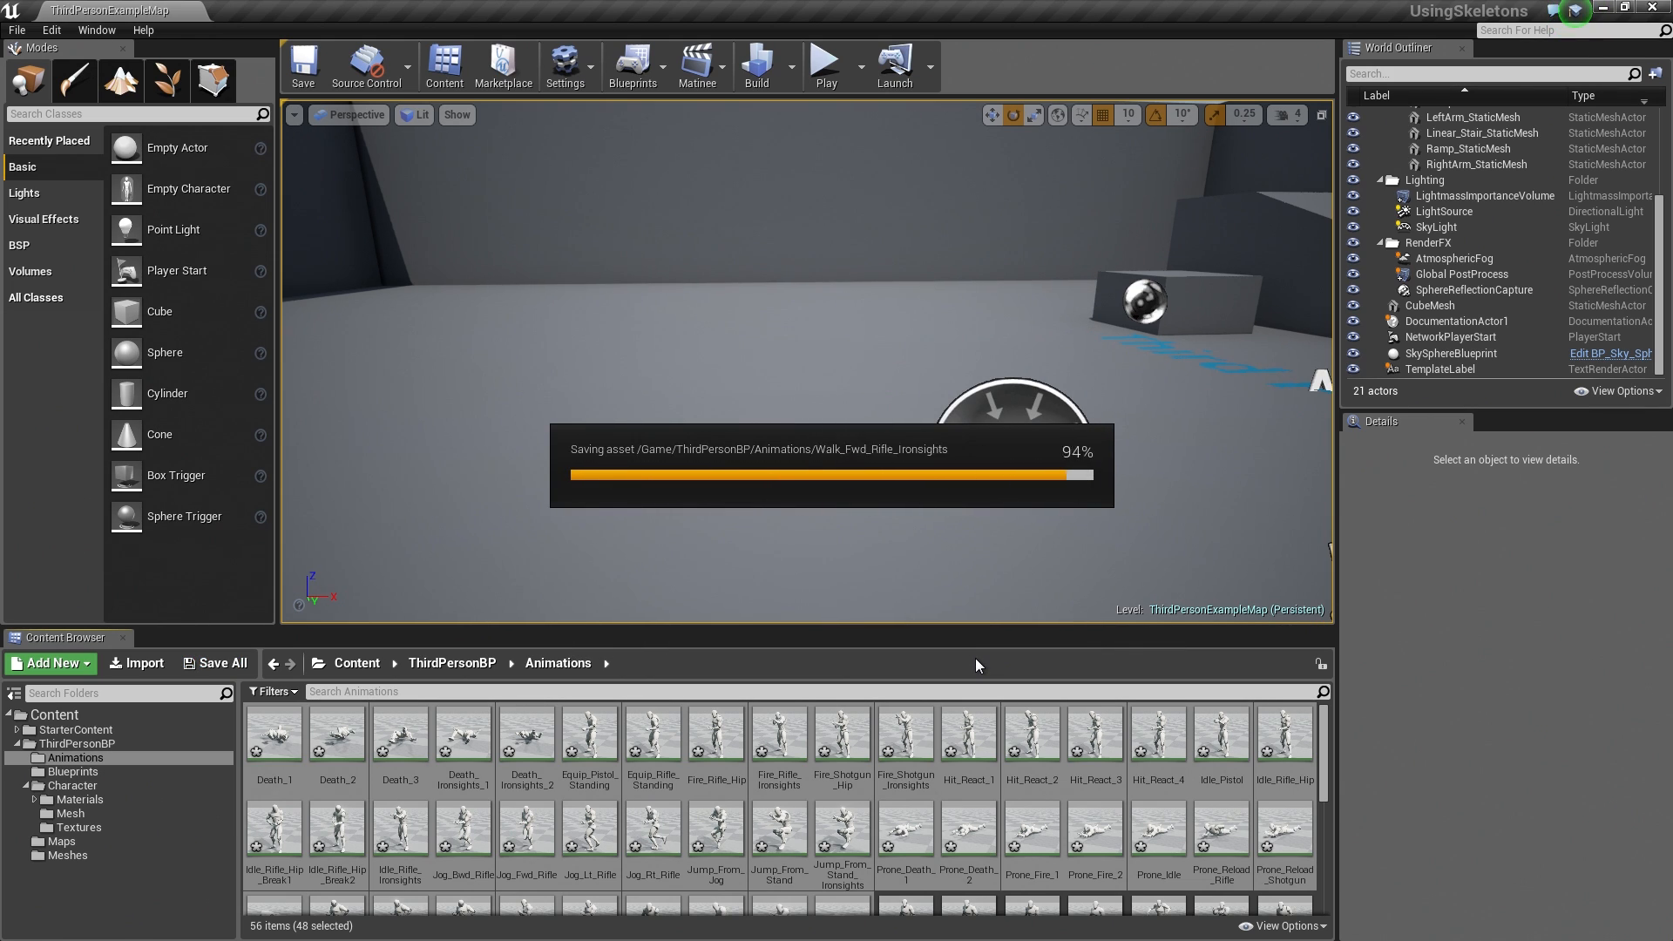
# Filter the animations by "idle" and place Idle_Rifle_Hip_Break1 in the level on the open floor
pyautogui.click(609, 690)
pyautogui.write('idle')
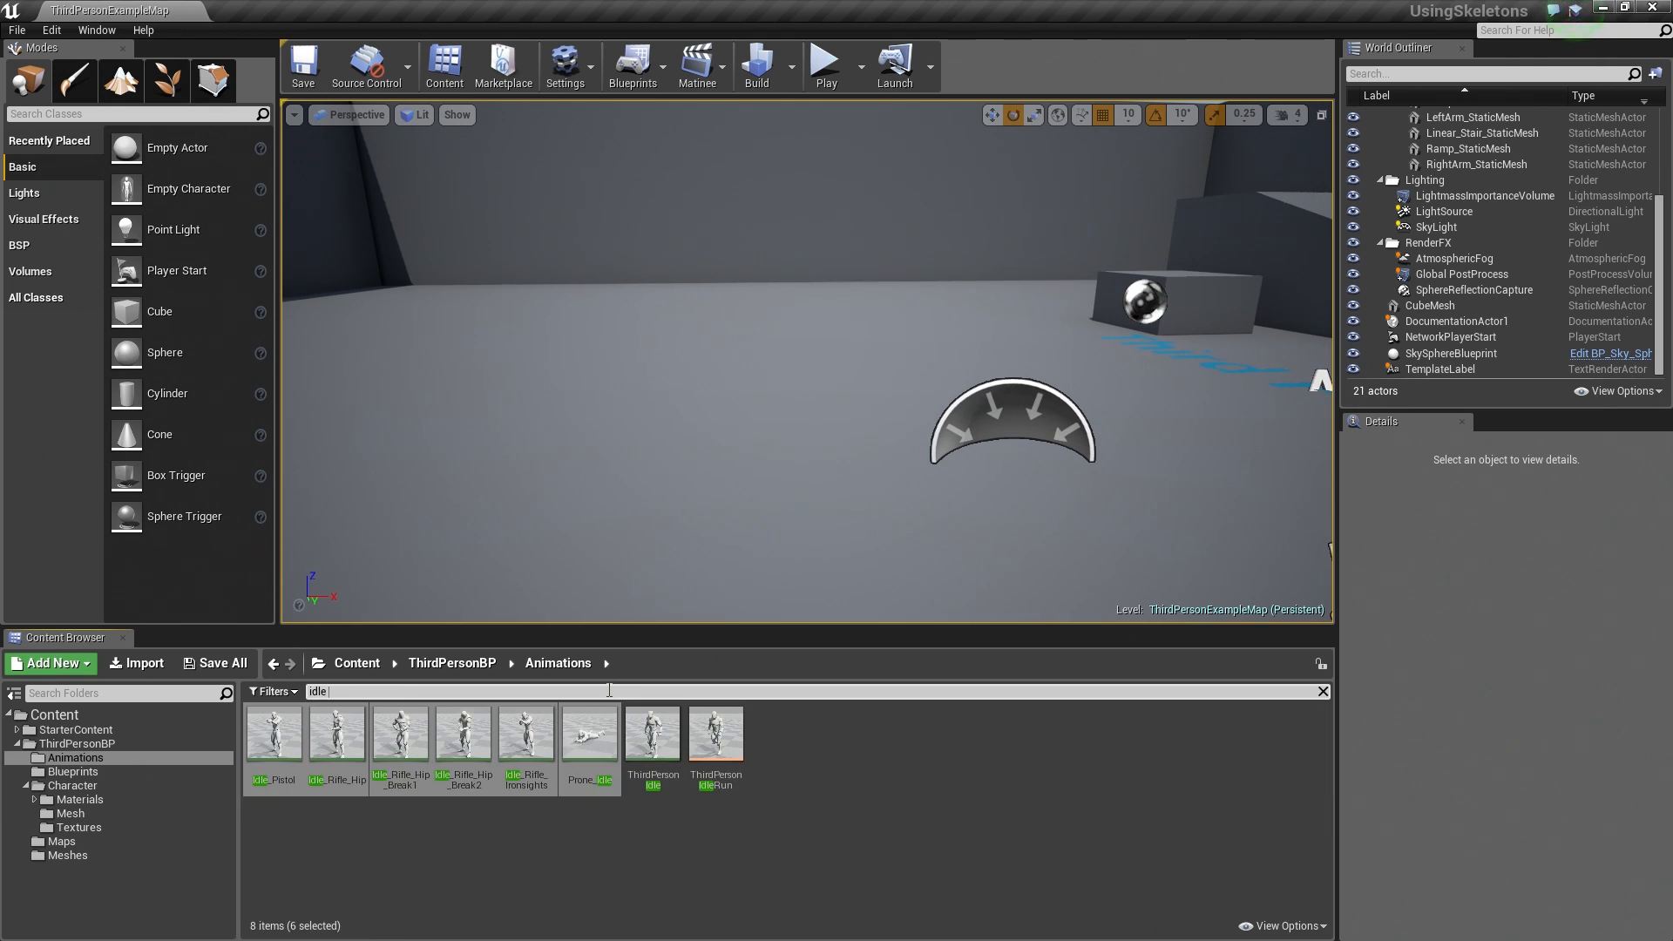
pyautogui.click(401, 737)
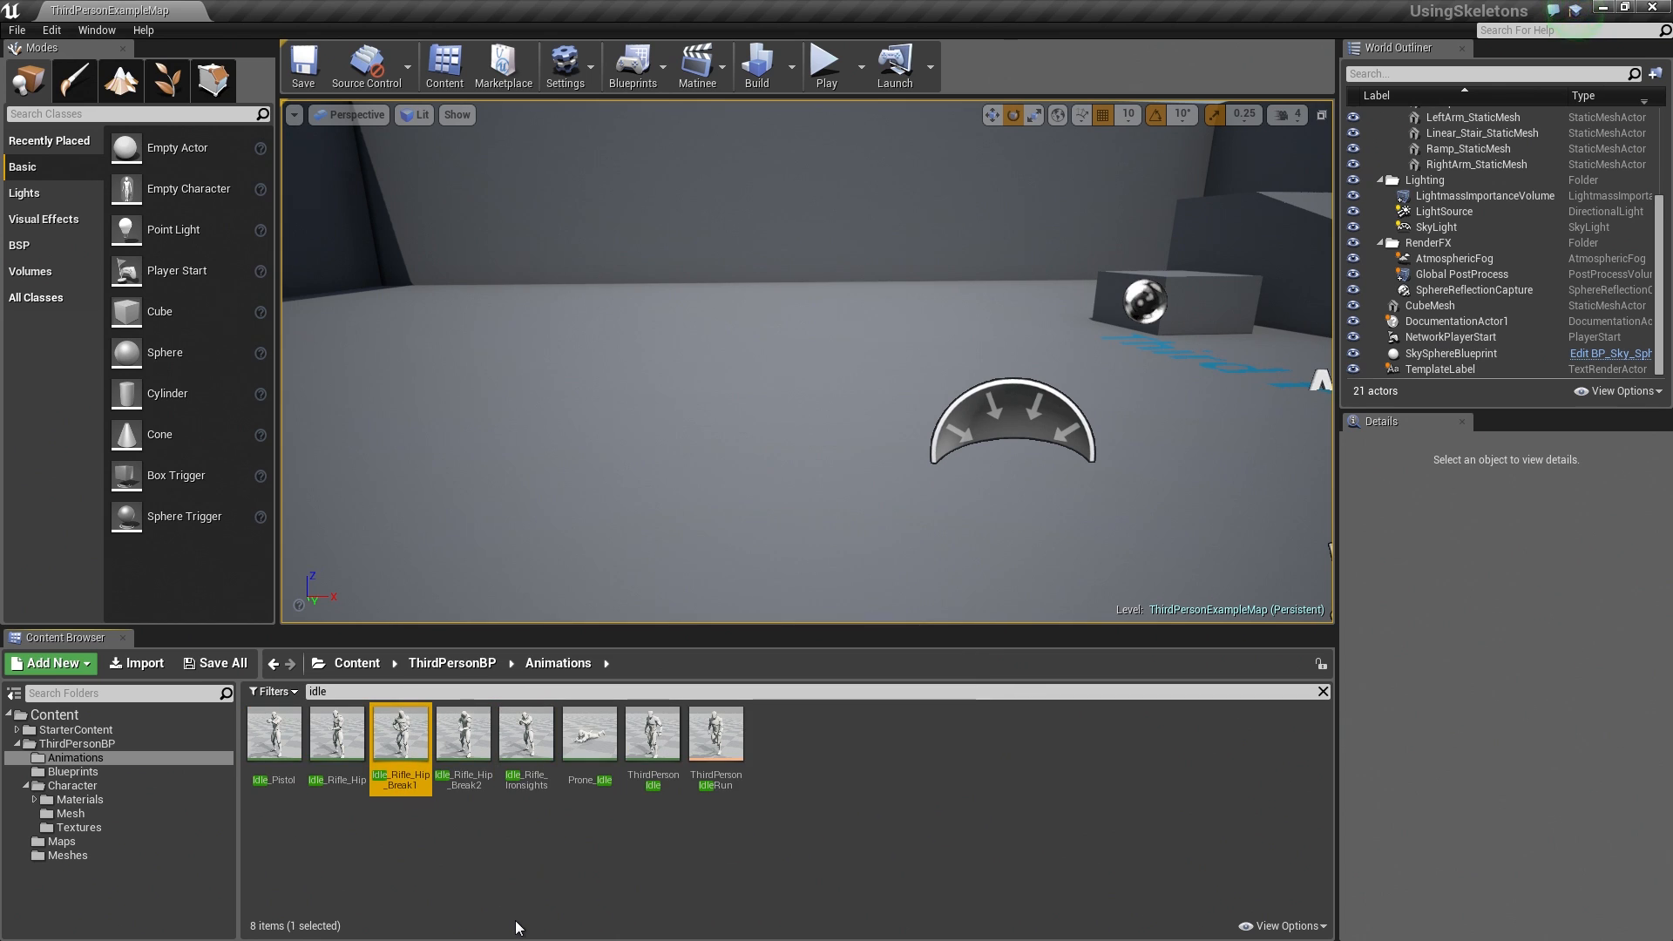
pyautogui.moveTo(401, 736); pyautogui.dragTo(773, 435)
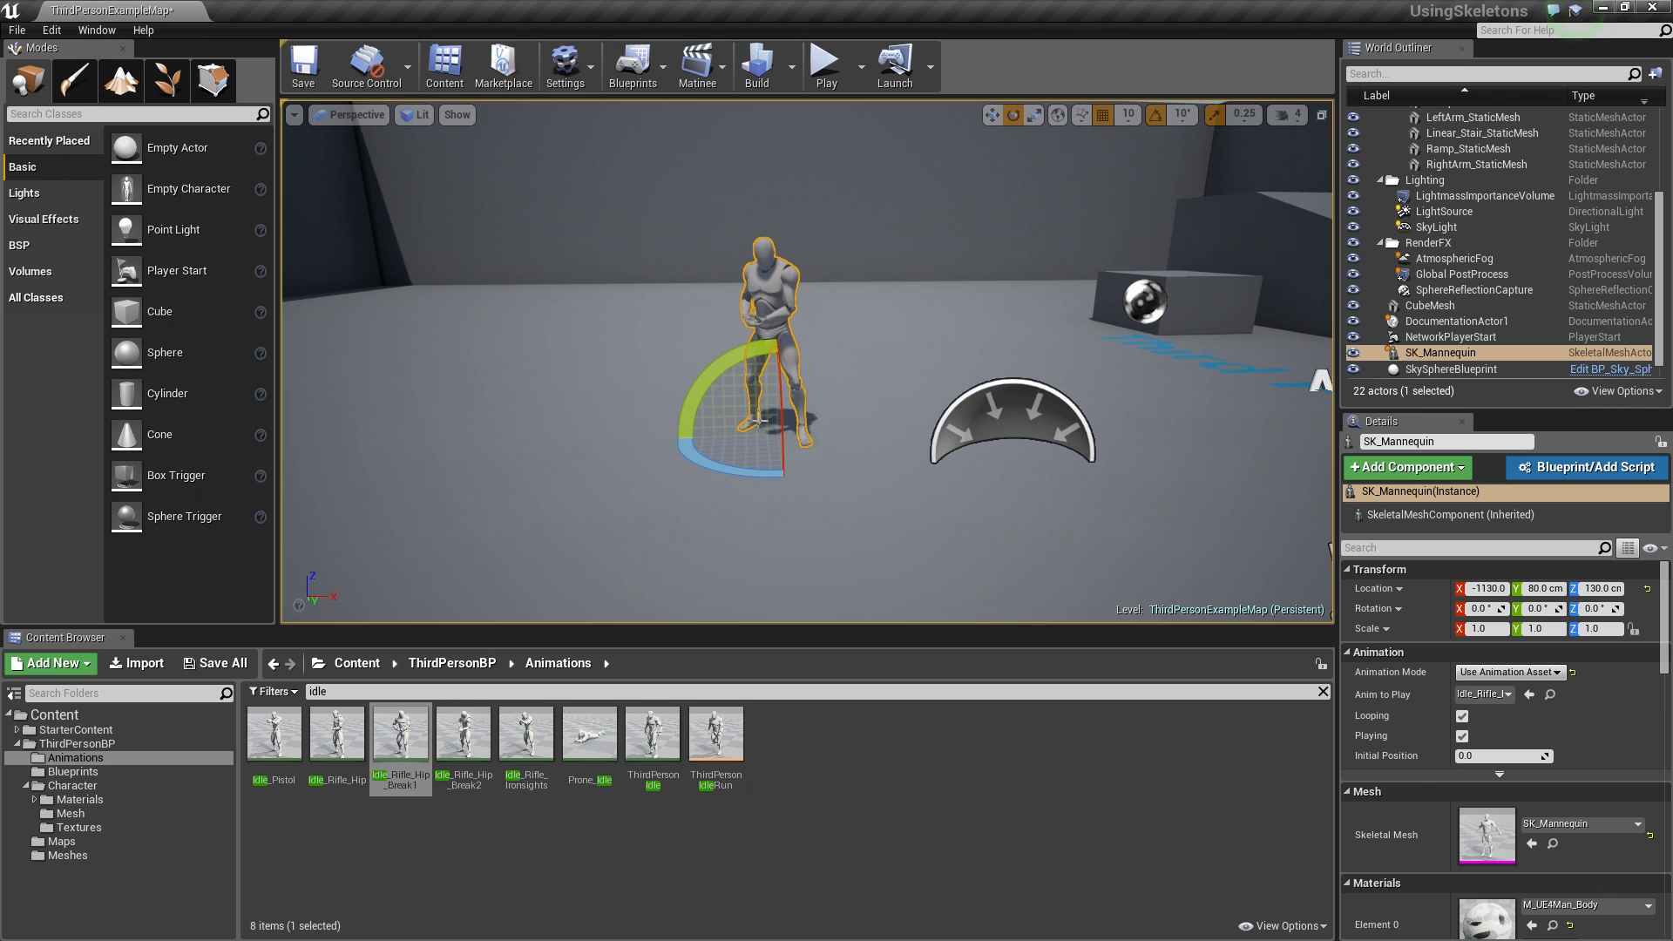
# Play the level, walk up to the placed mannequin to watch its idle animation, and stop playing
pyautogui.click(836, 78)
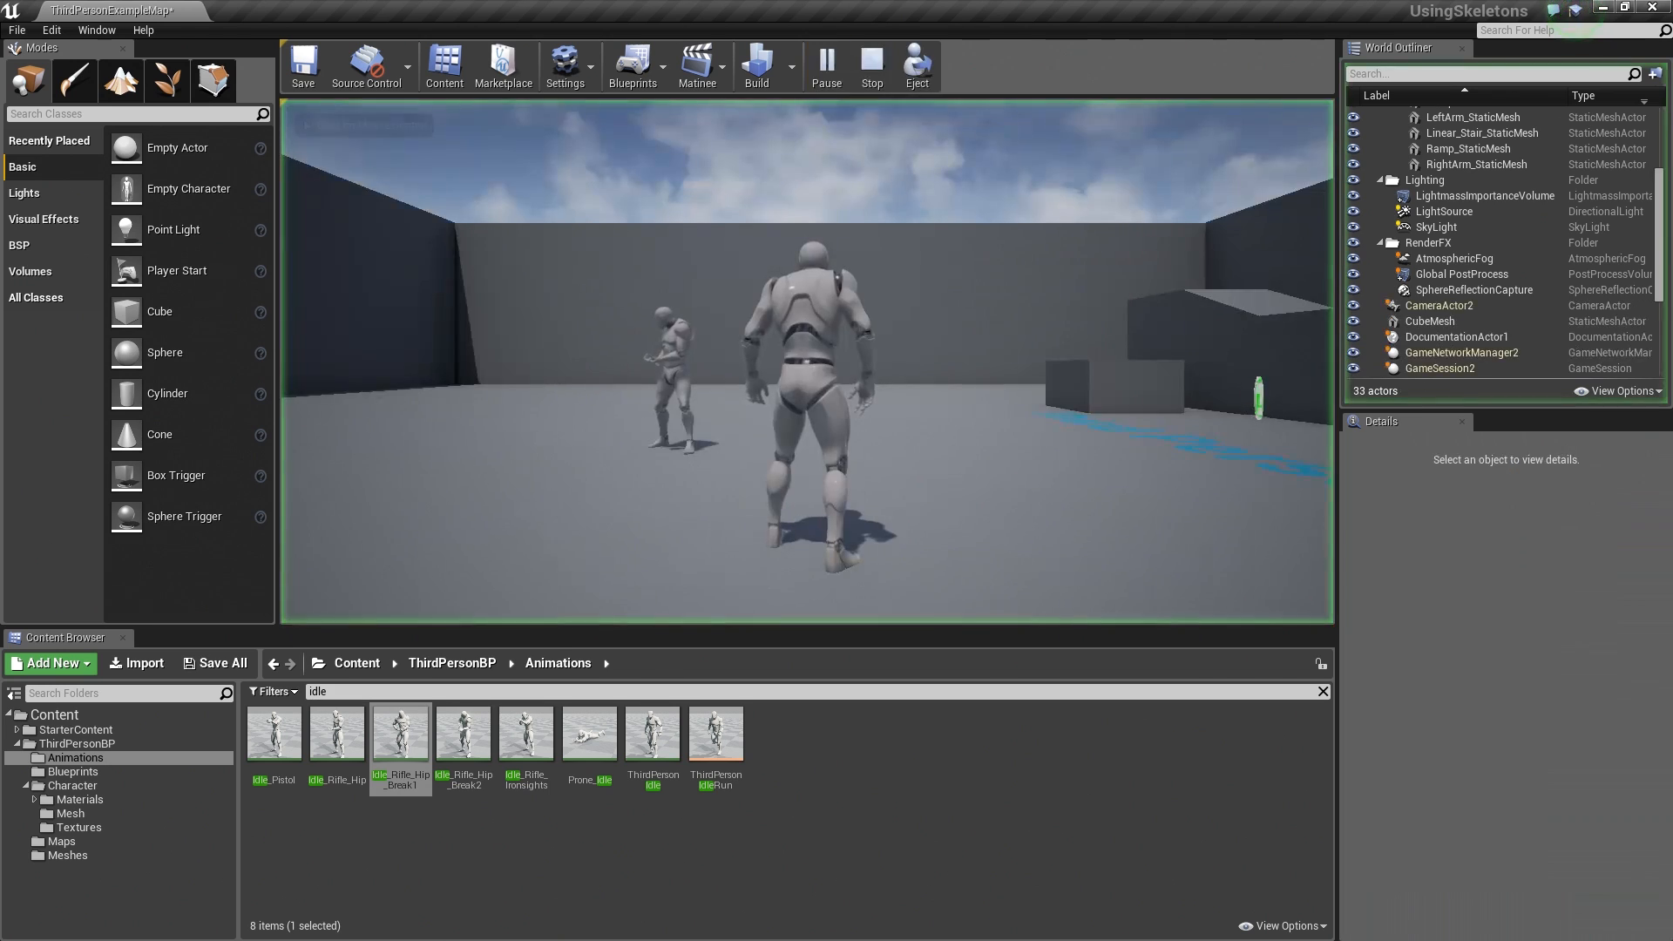
pyautogui.press('w')
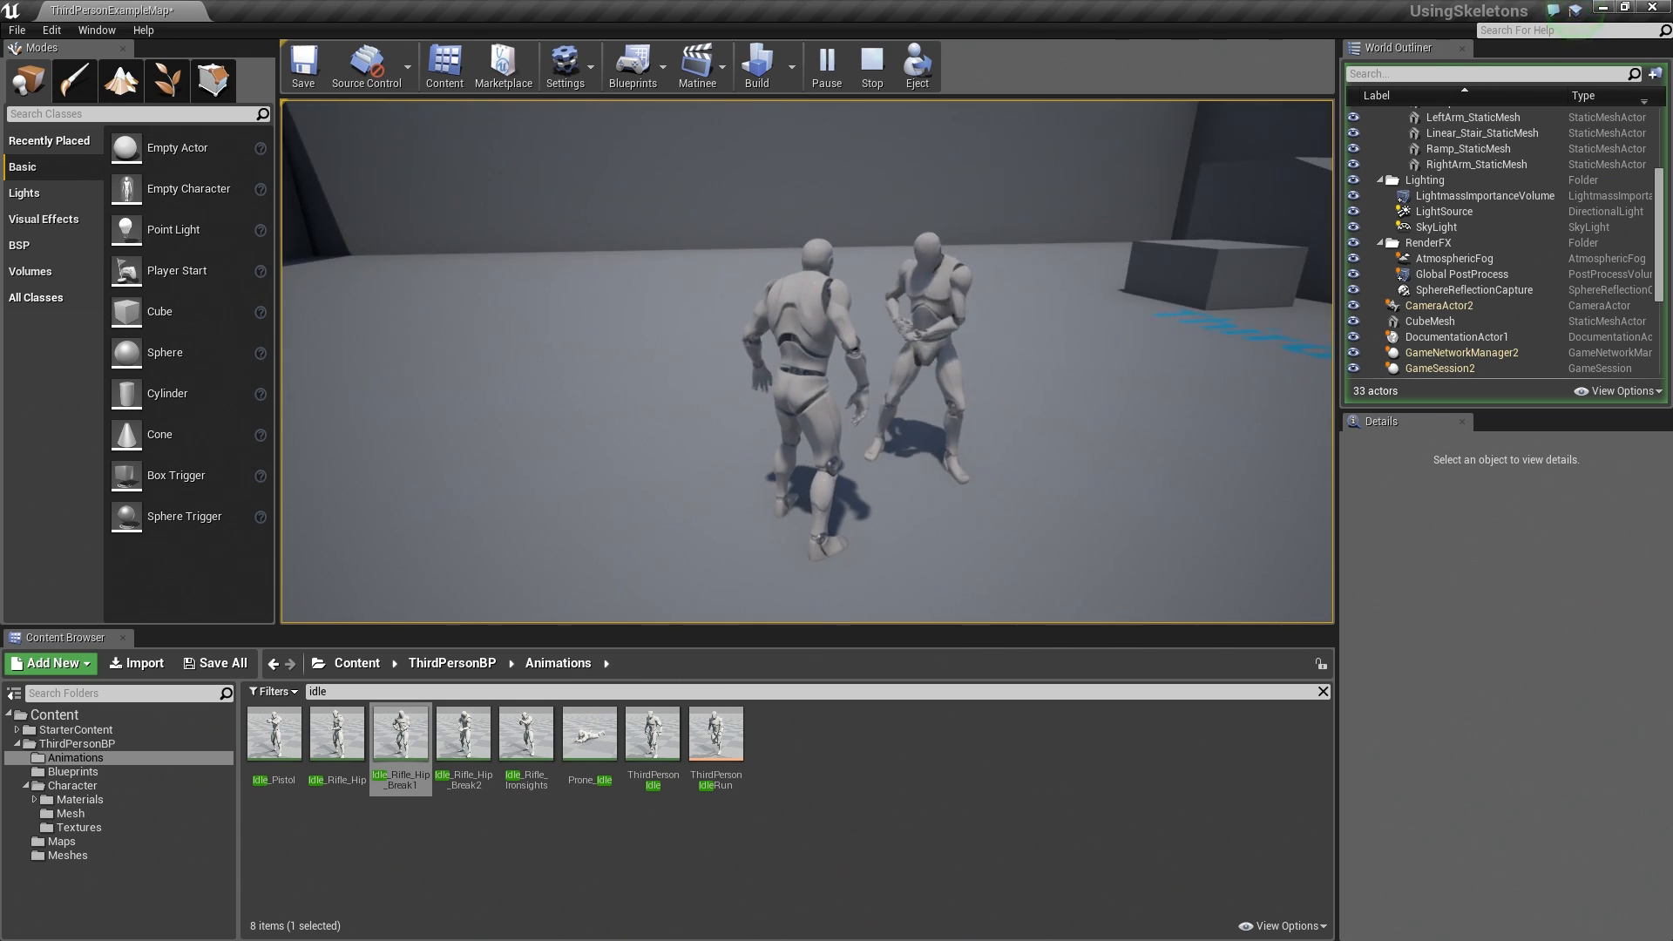
pyautogui.press('Escape')
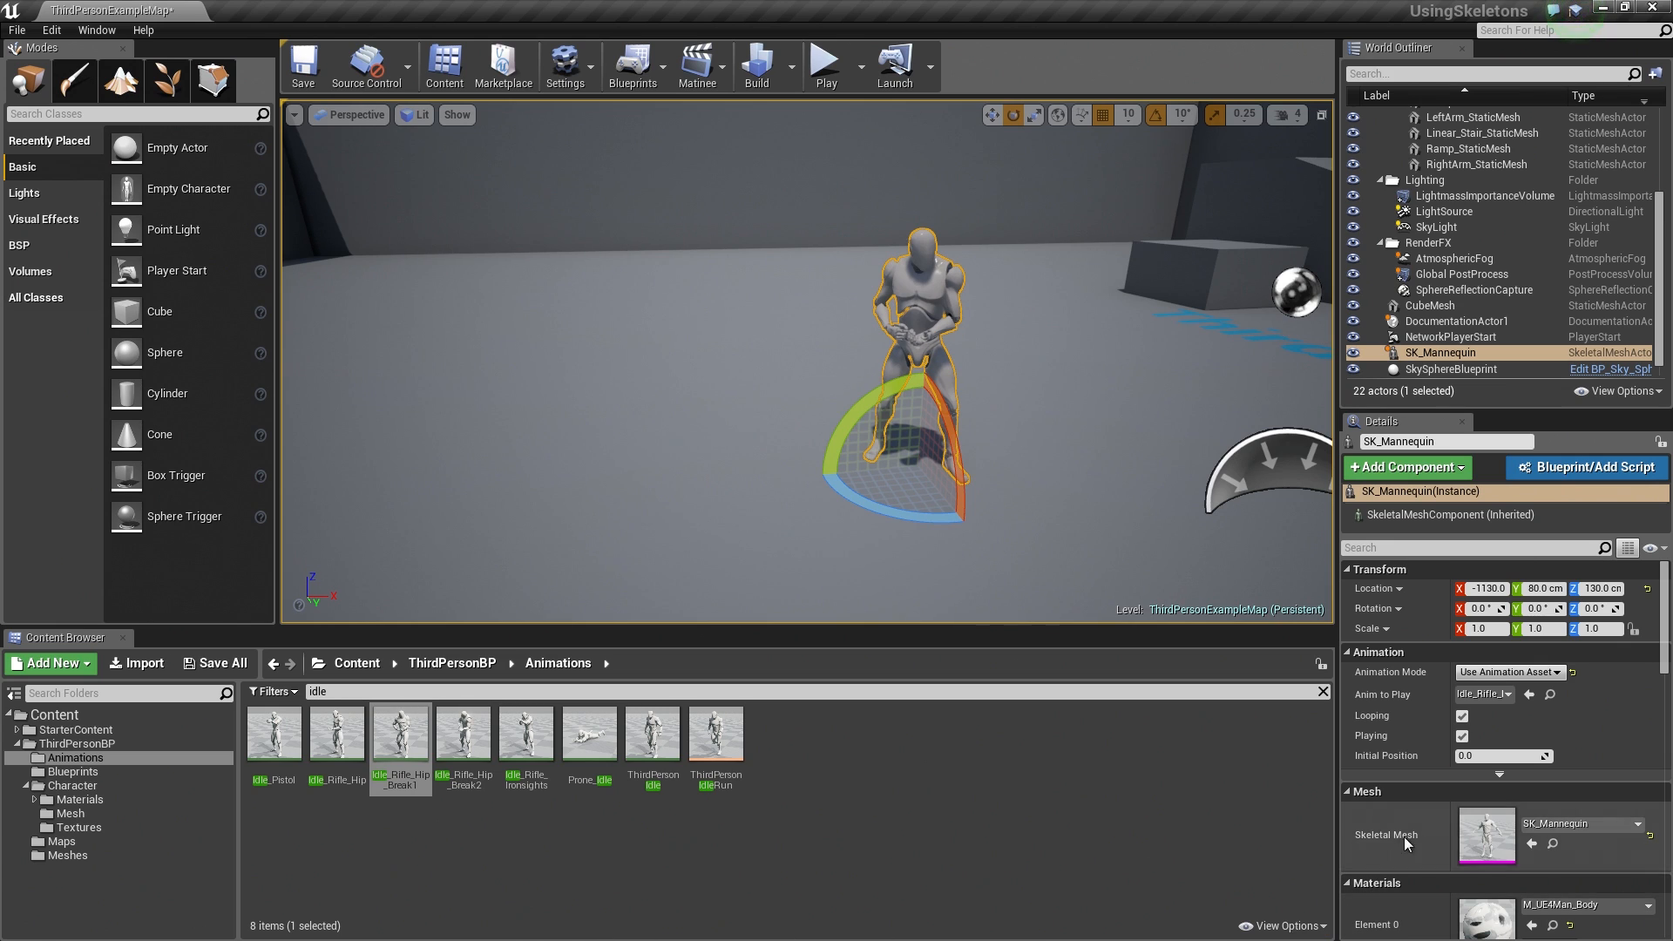
# Switch to the source file window and open the FightScene folder inside Characters
pyautogui.hotkey('alt', 'Tab')
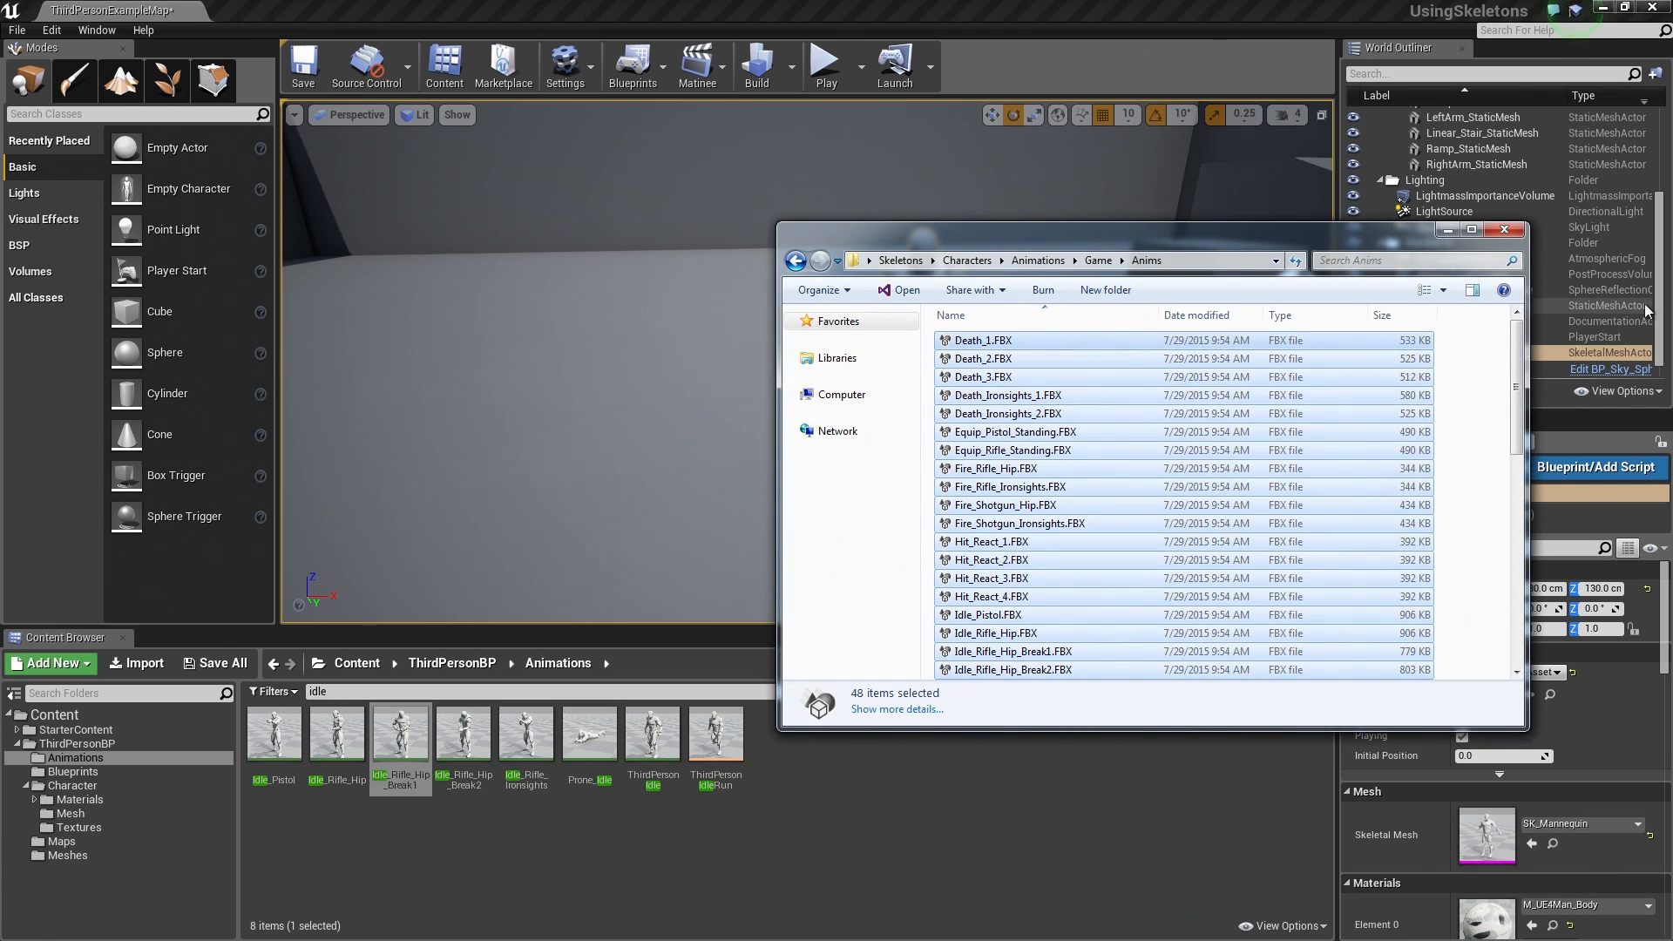
pyautogui.click(963, 261)
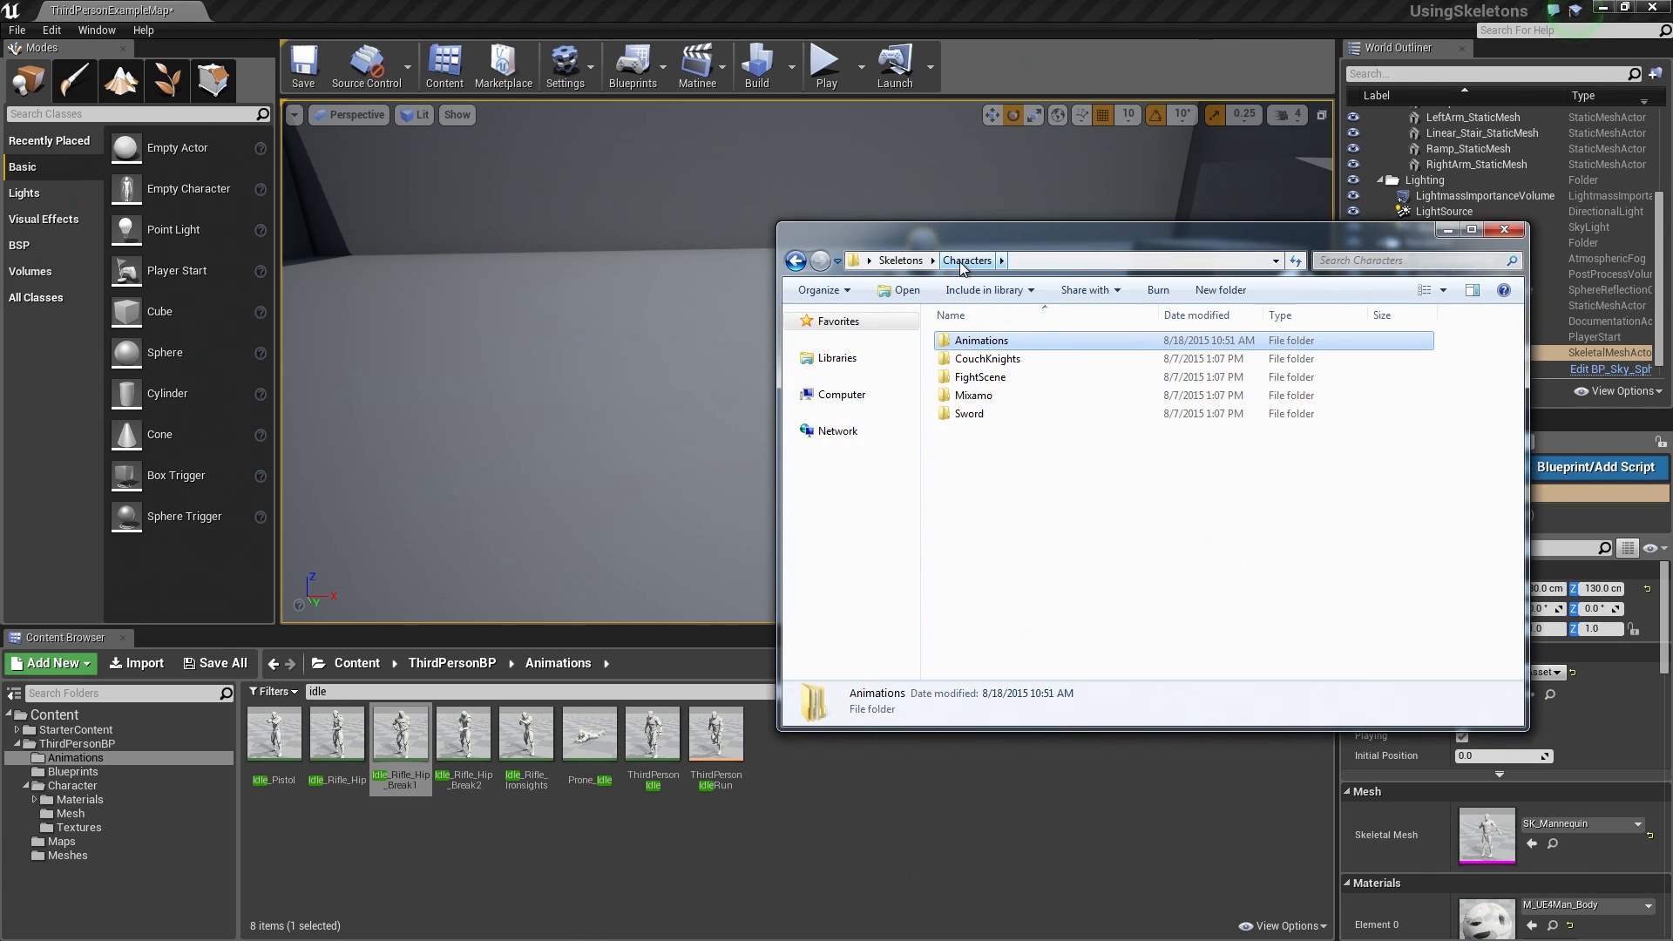
pyautogui.click(1013, 377)
pyautogui.doubleClick(1011, 377)
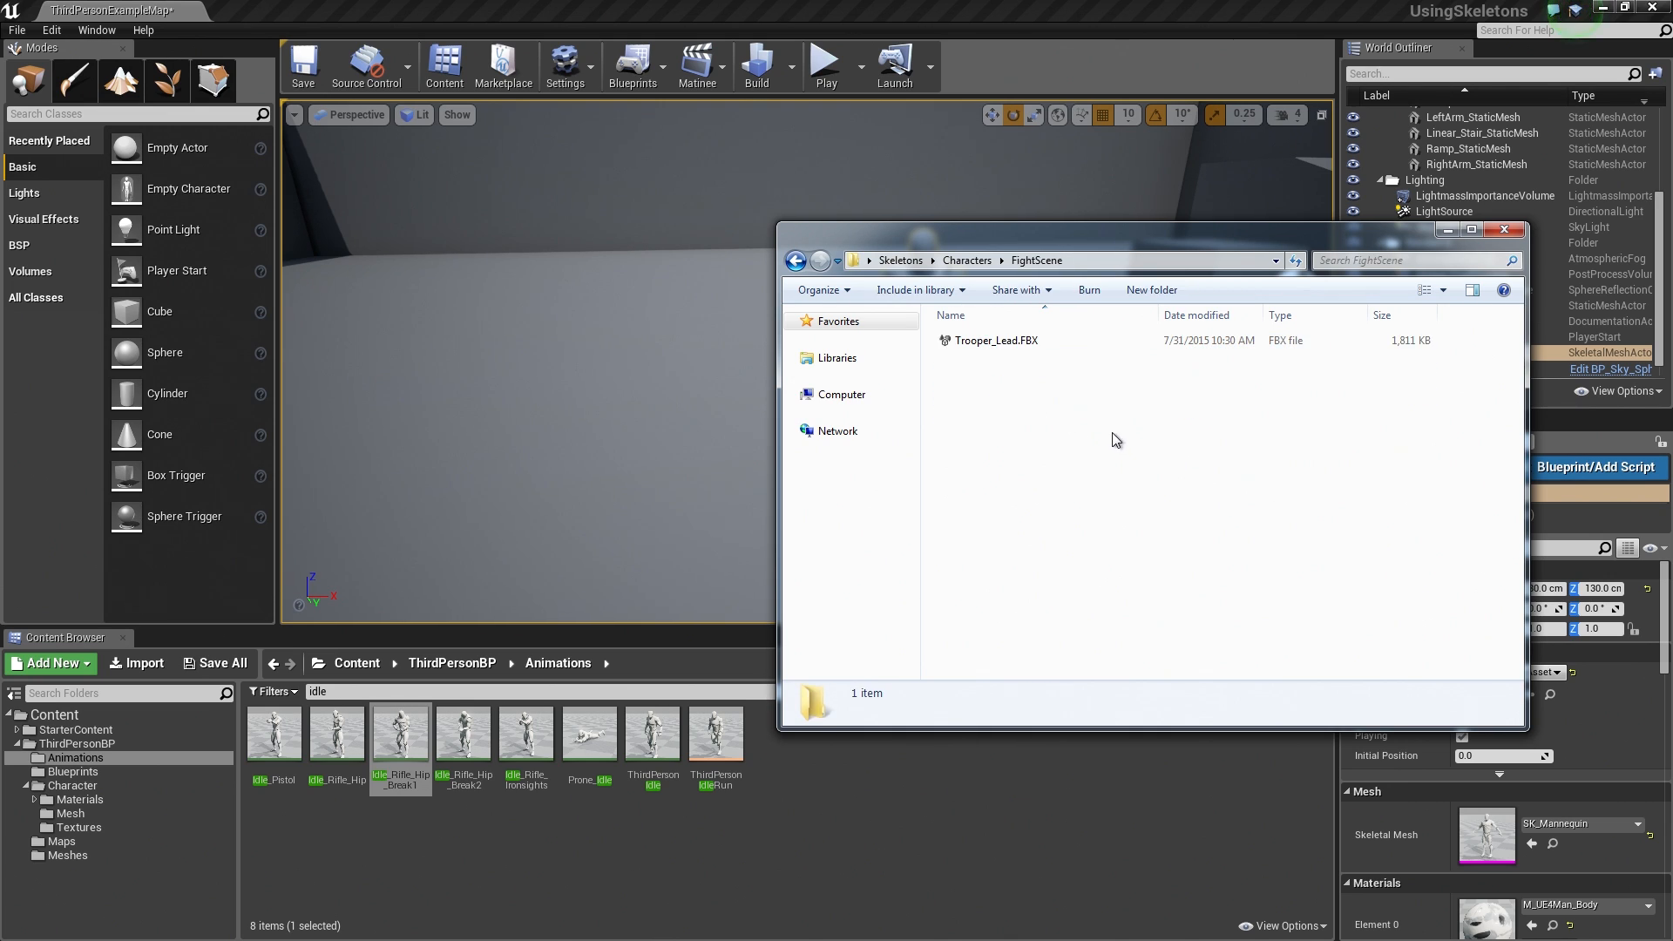
# Create a folder named Trooper directly under the project's Content folder
pyautogui.click(16, 743)
pyautogui.click(49, 718)
pyautogui.rightClick(49, 720)
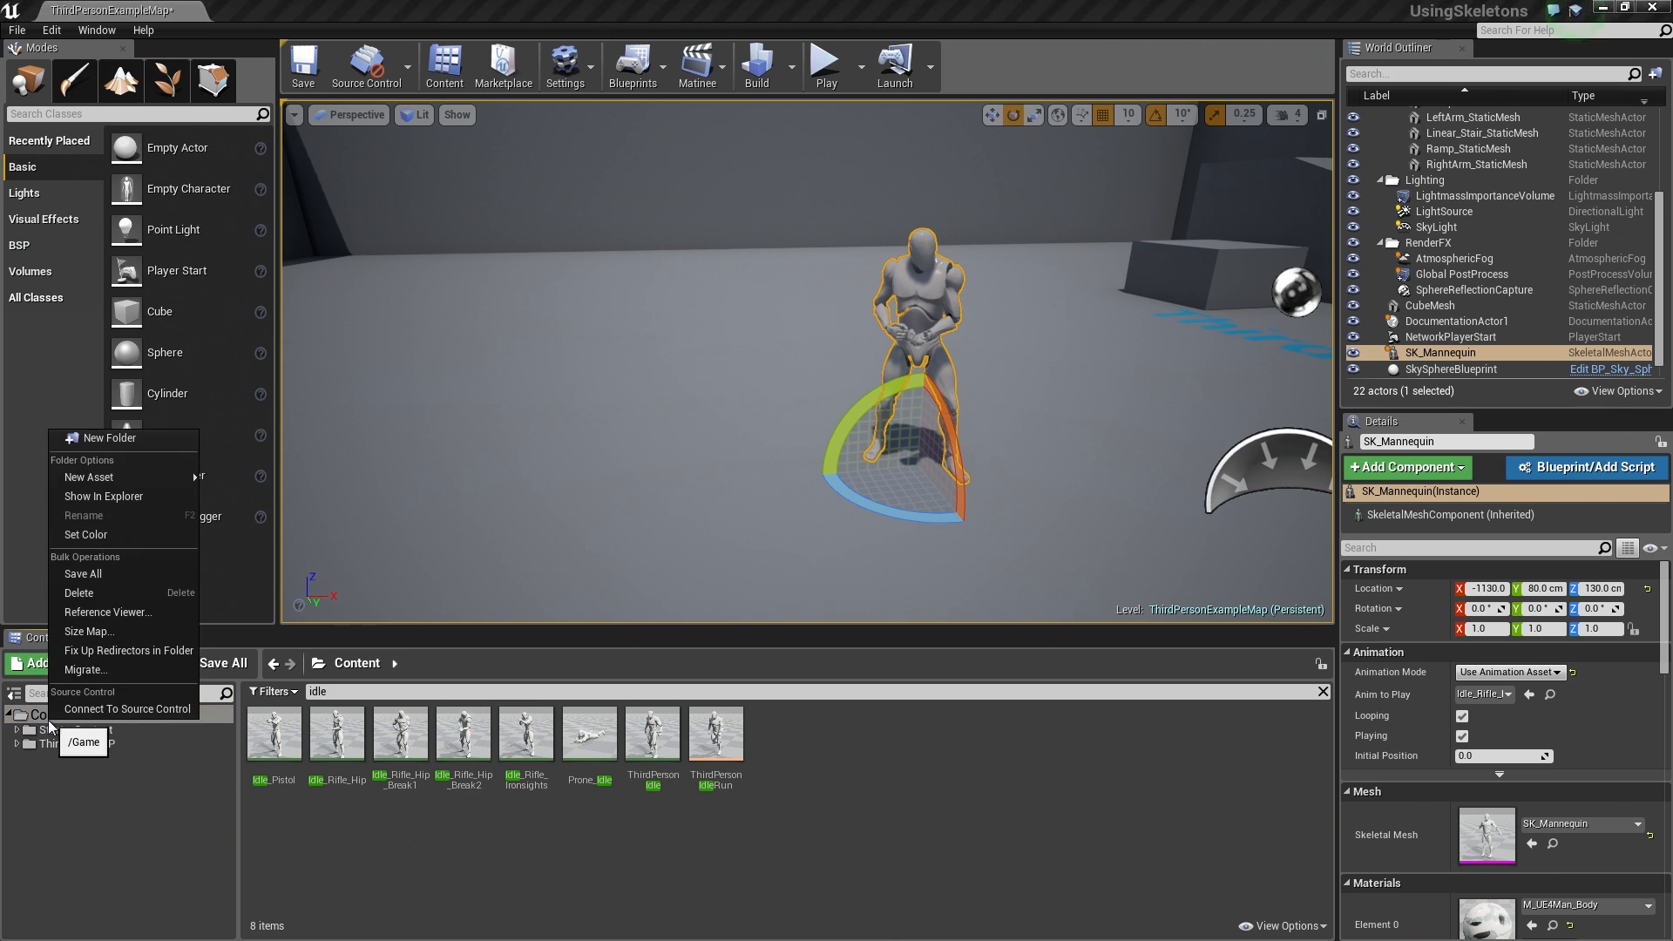
pyautogui.click(108, 440)
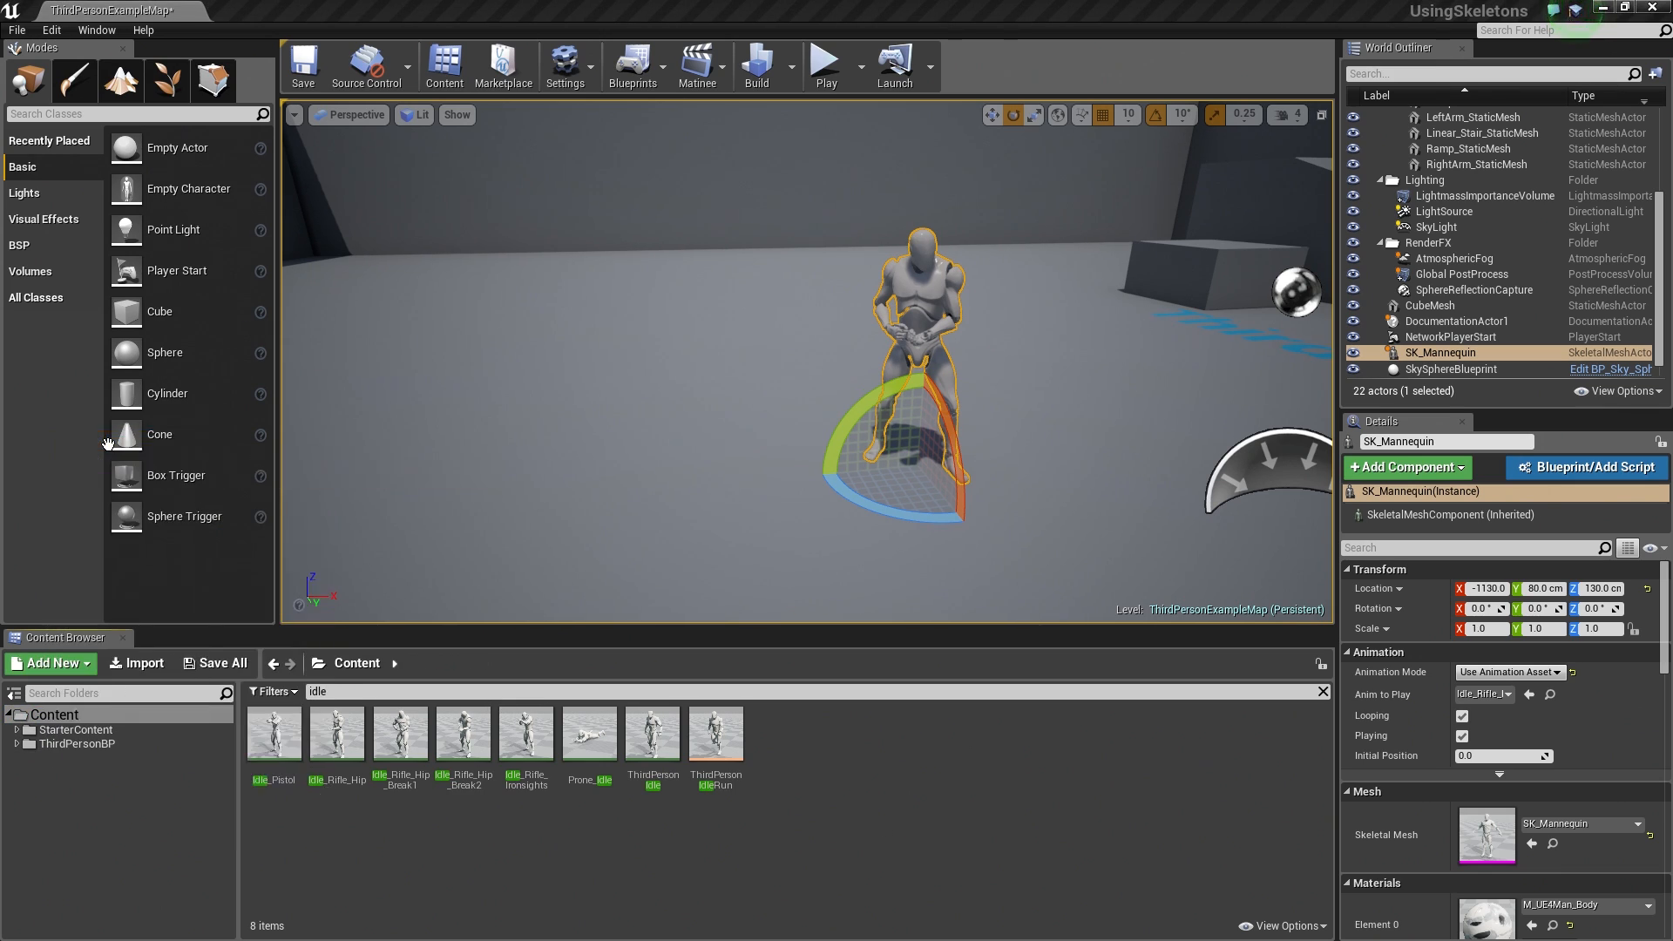
pyautogui.write('Tro')
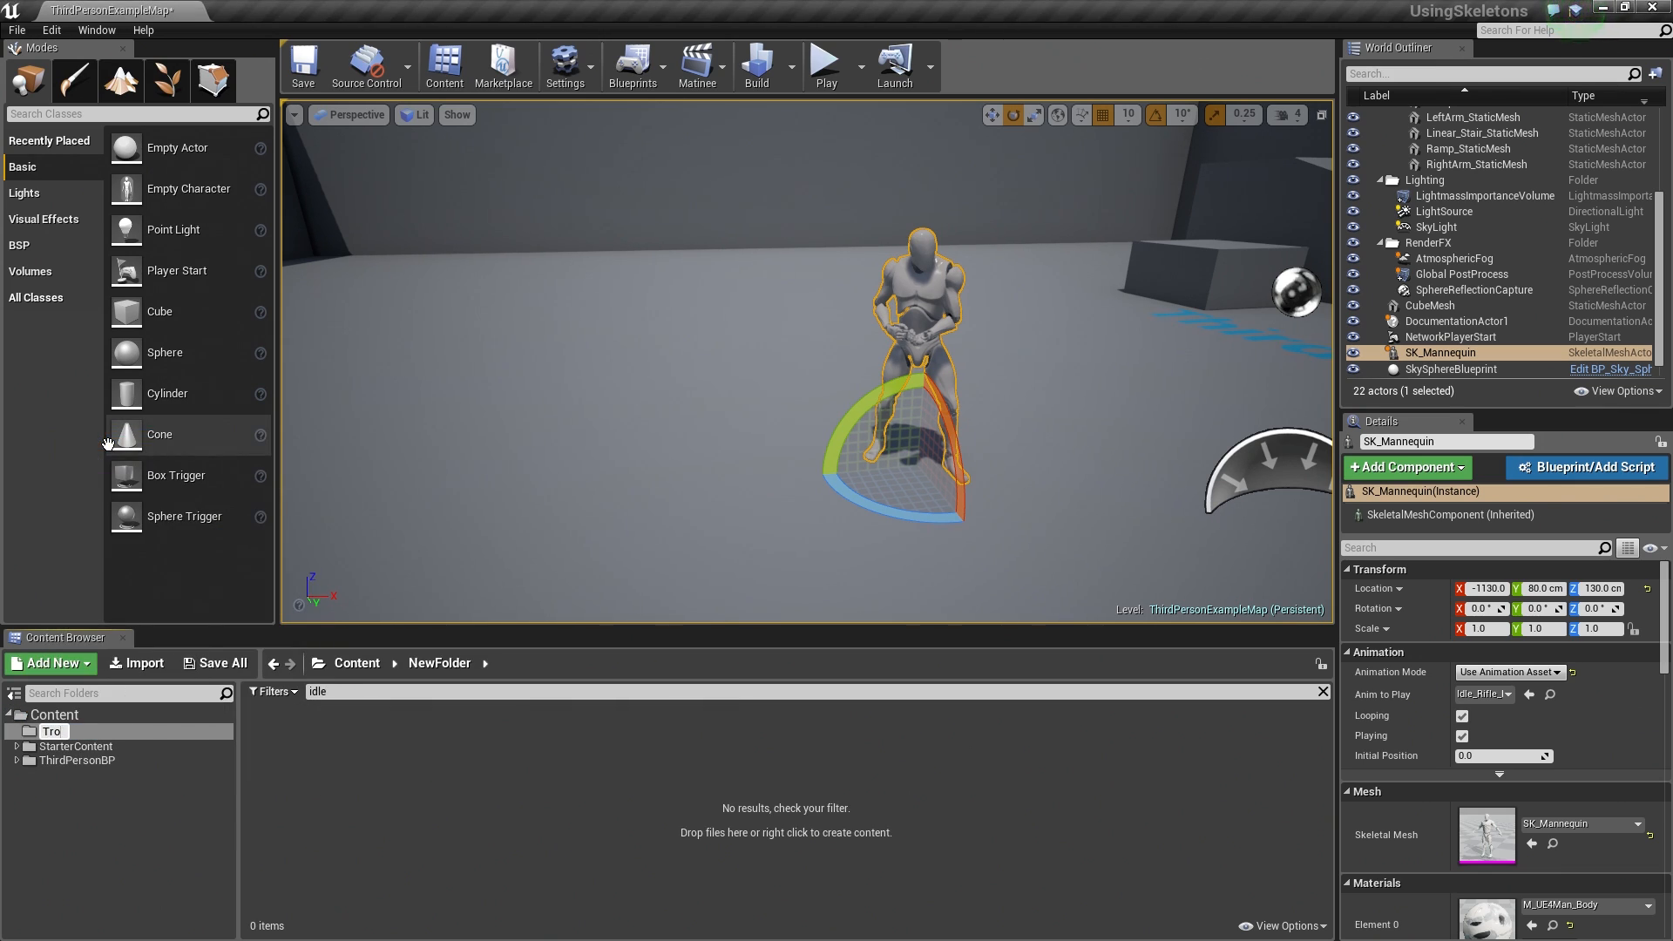
pyautogui.write('oper')
pyautogui.press('Return')
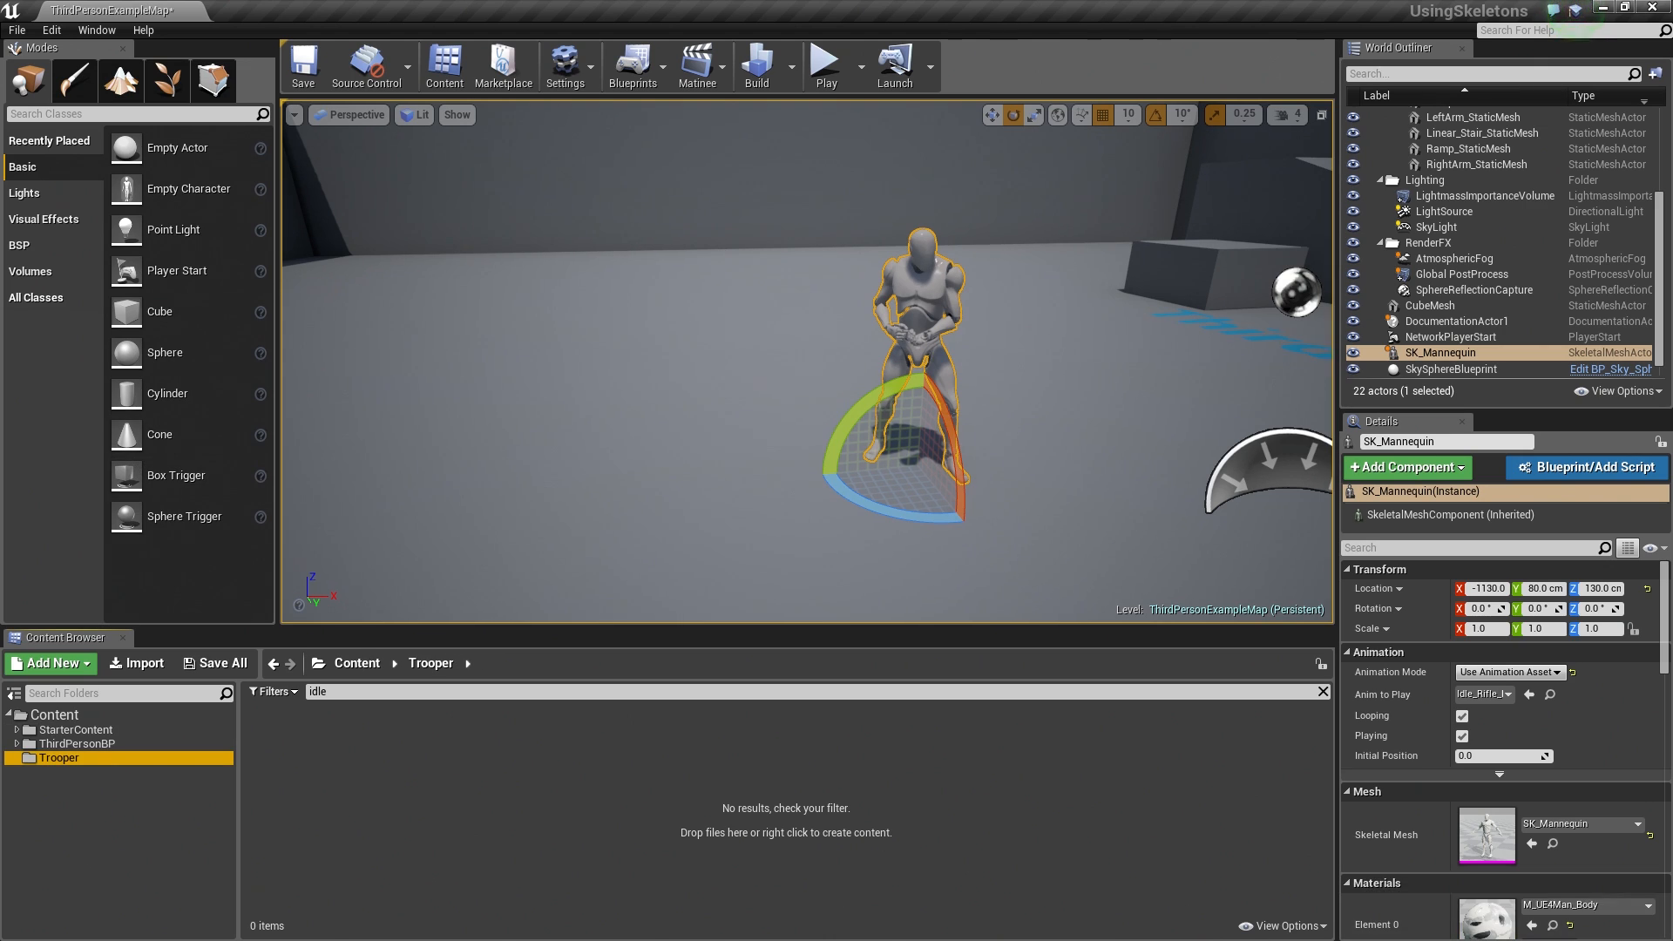
# Start importing Trooper_Lead.FBX from FightScene into the Trooper folder and assign UE4_Mannequin_Skeleton as its skeleton
pyautogui.hotkey('alt', 'Tab')
pyautogui.click(1008, 342)
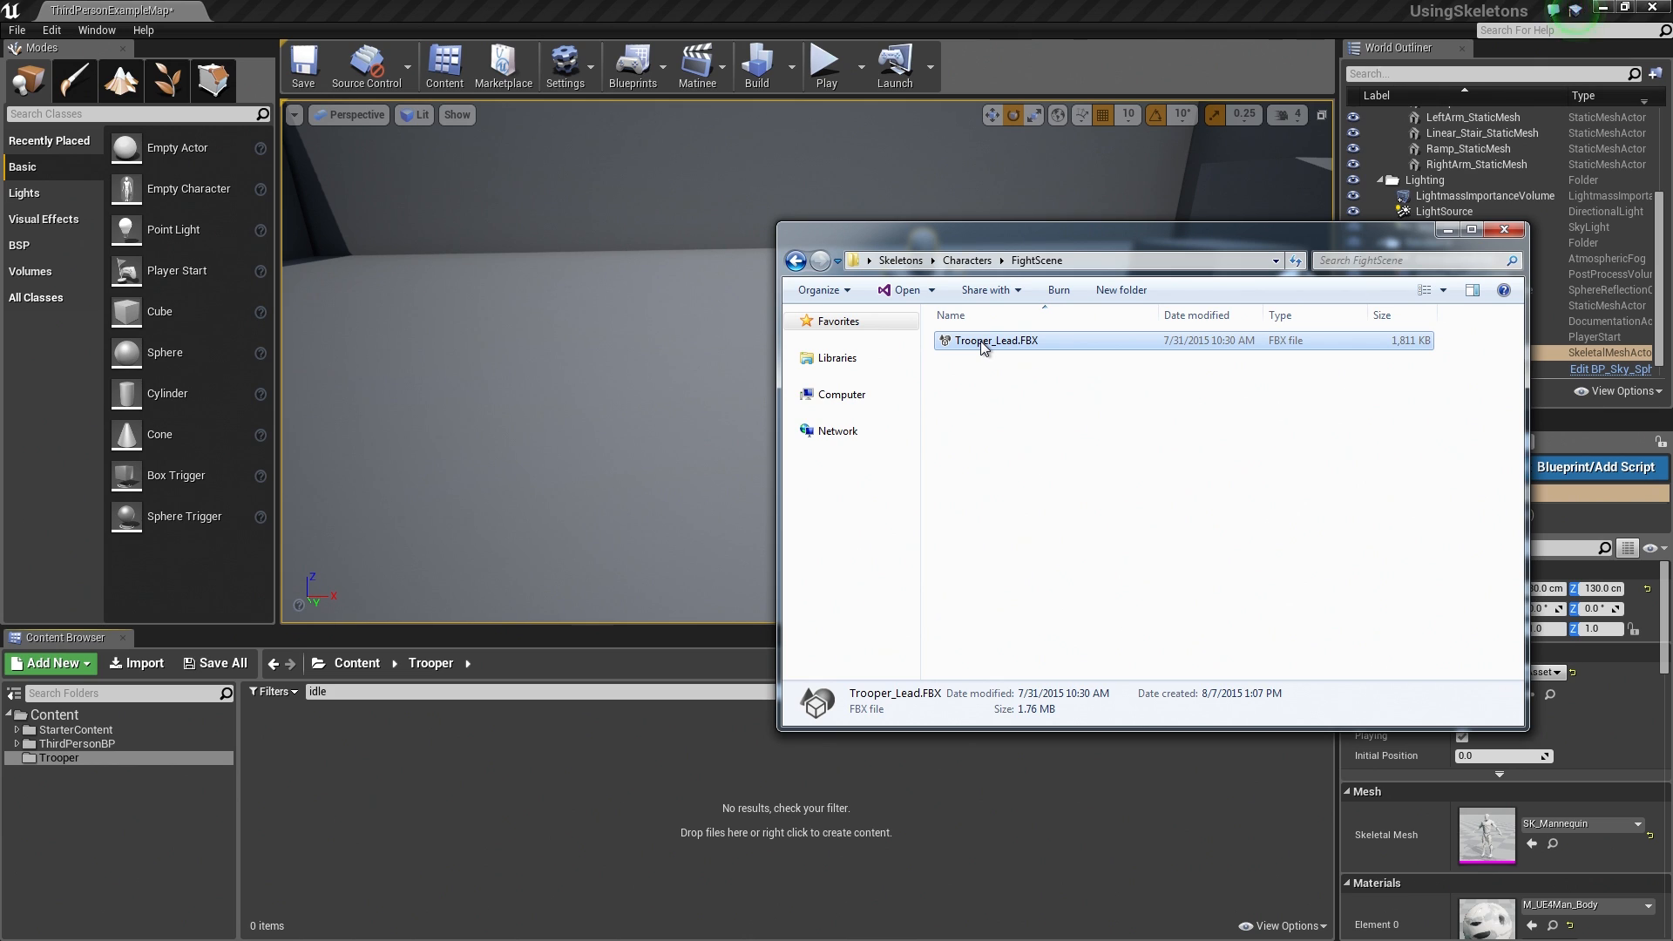
pyautogui.moveTo(981, 341); pyautogui.dragTo(335, 725)
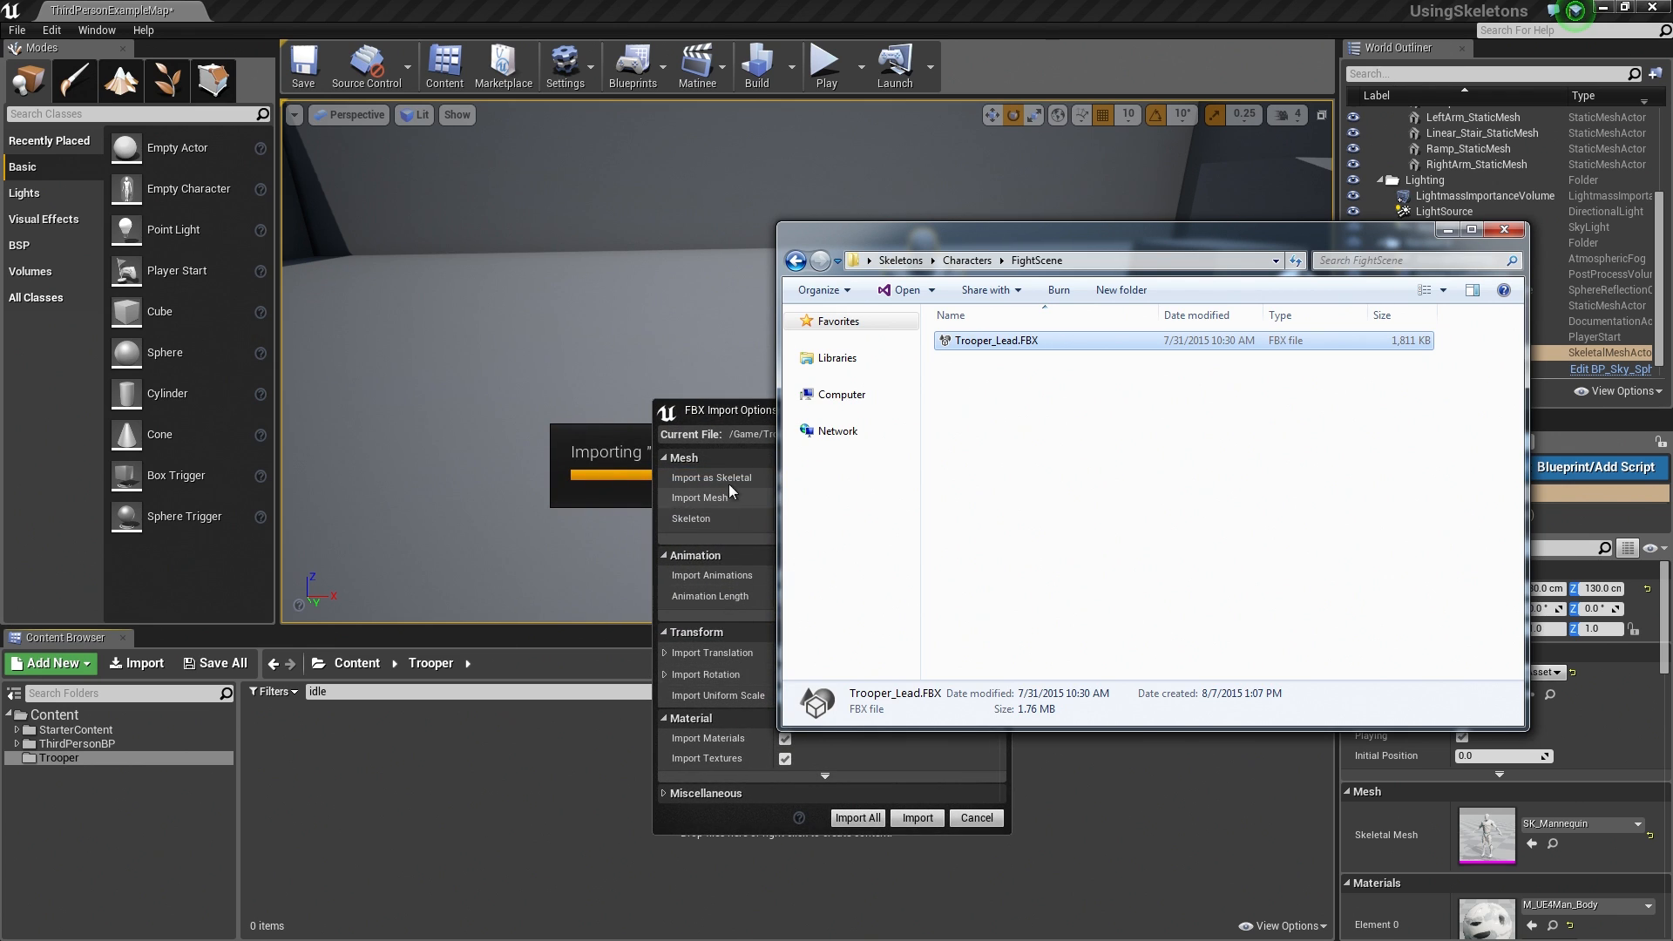
pyautogui.click(728, 410)
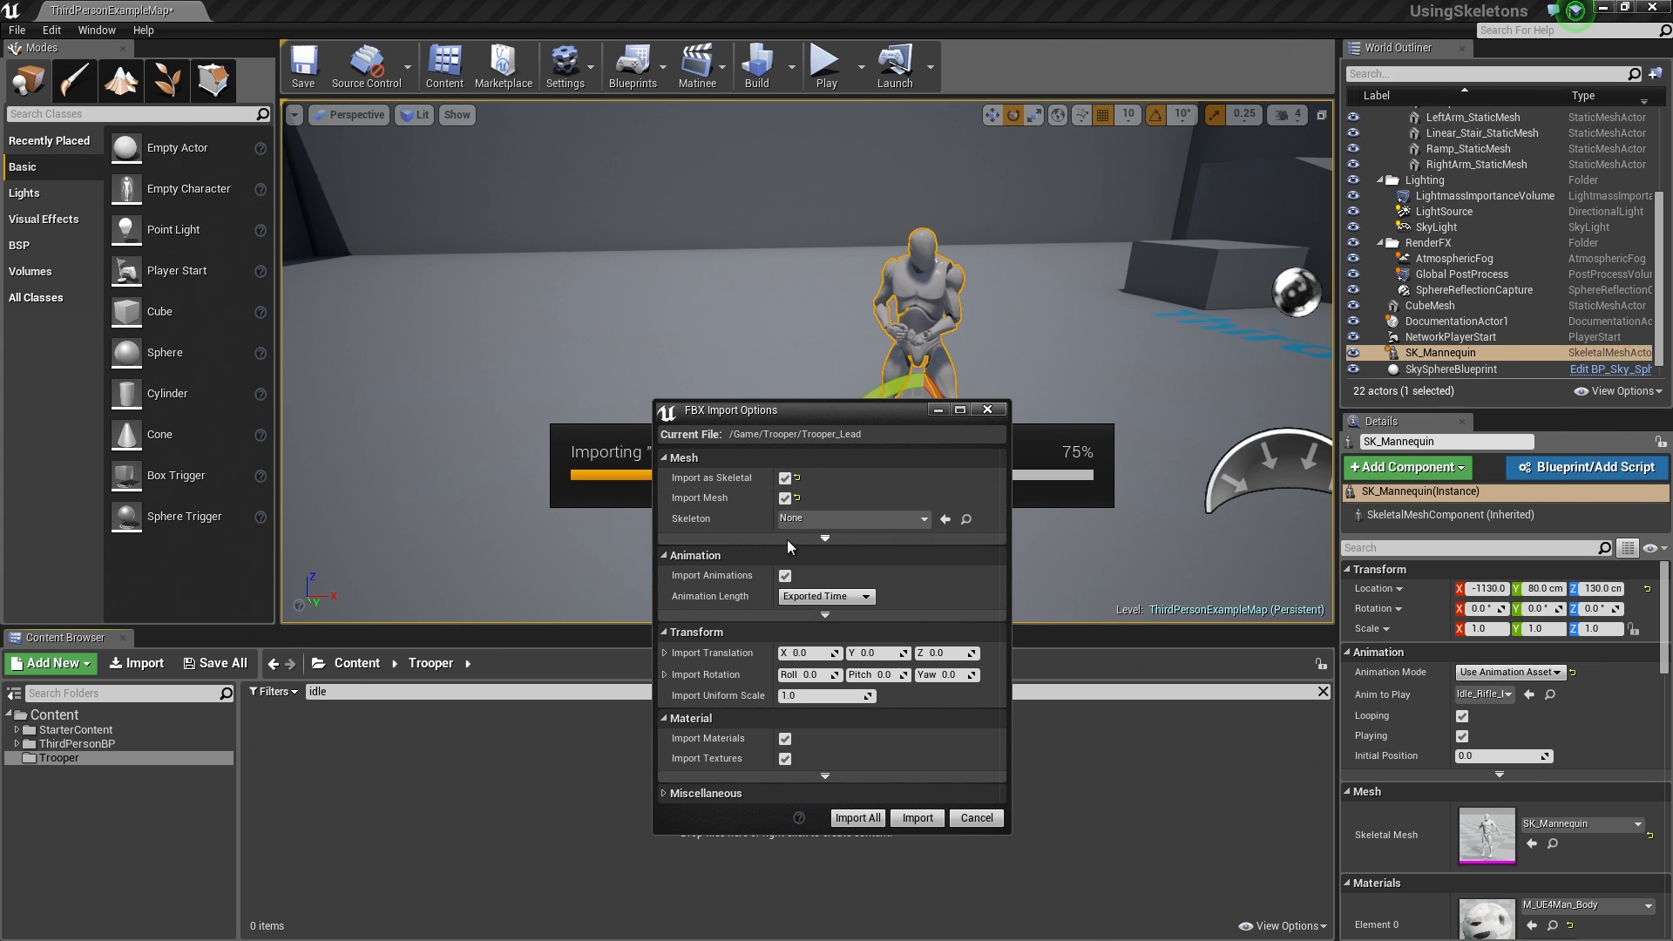
pyautogui.click(785, 575)
pyautogui.click(863, 519)
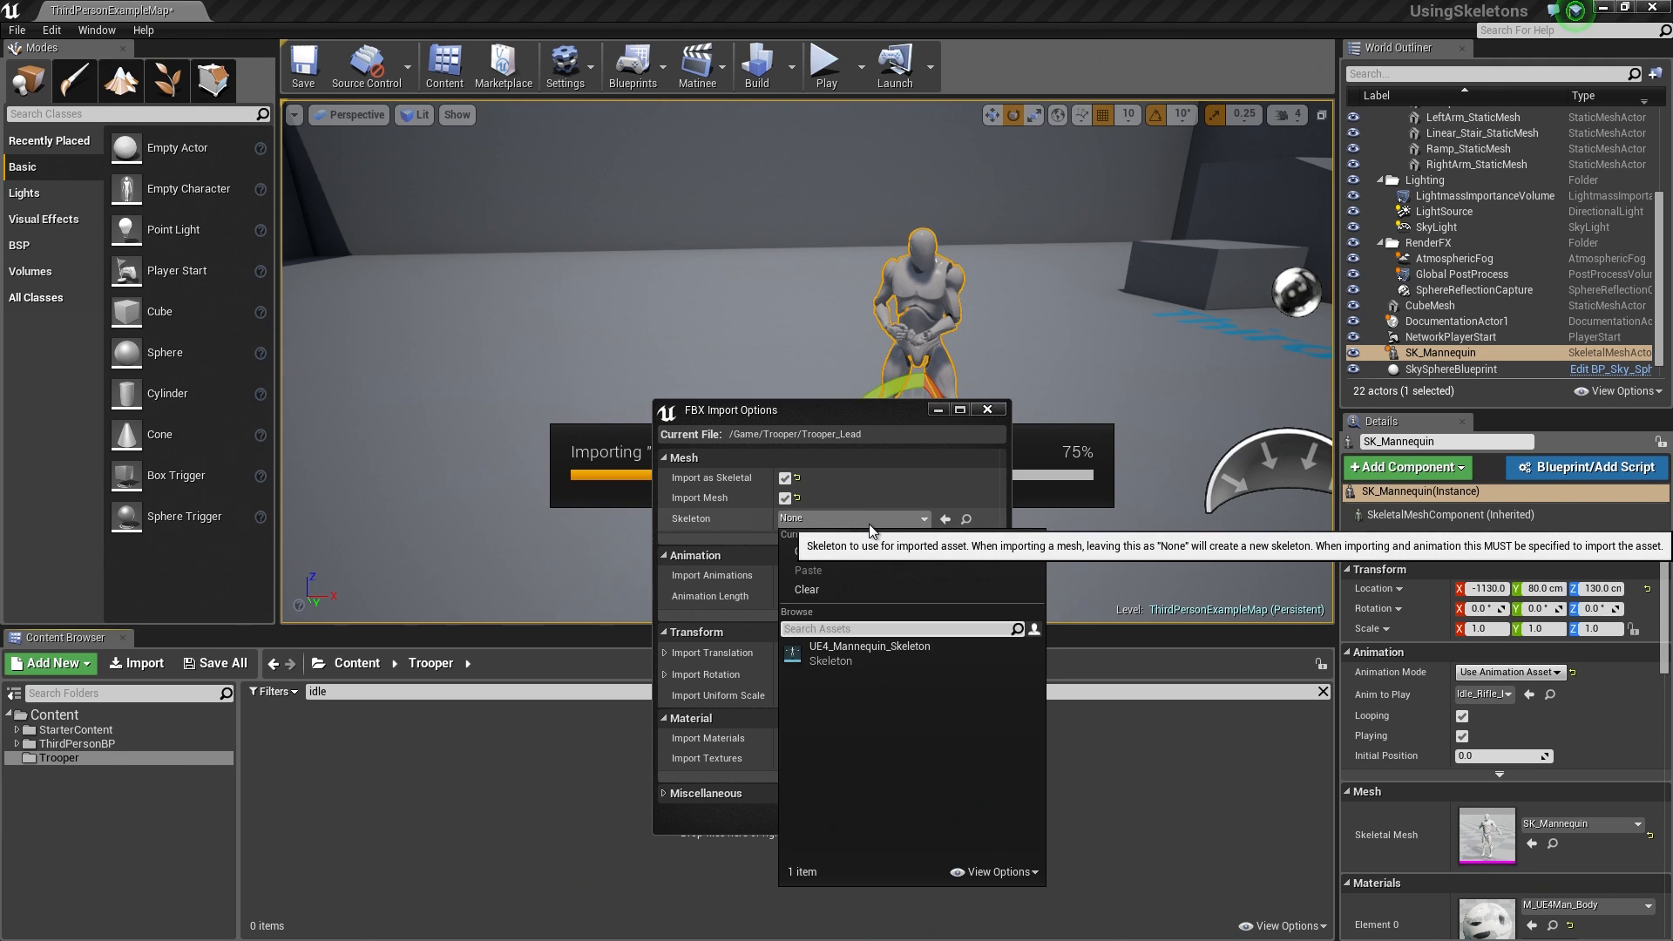
pyautogui.click(839, 657)
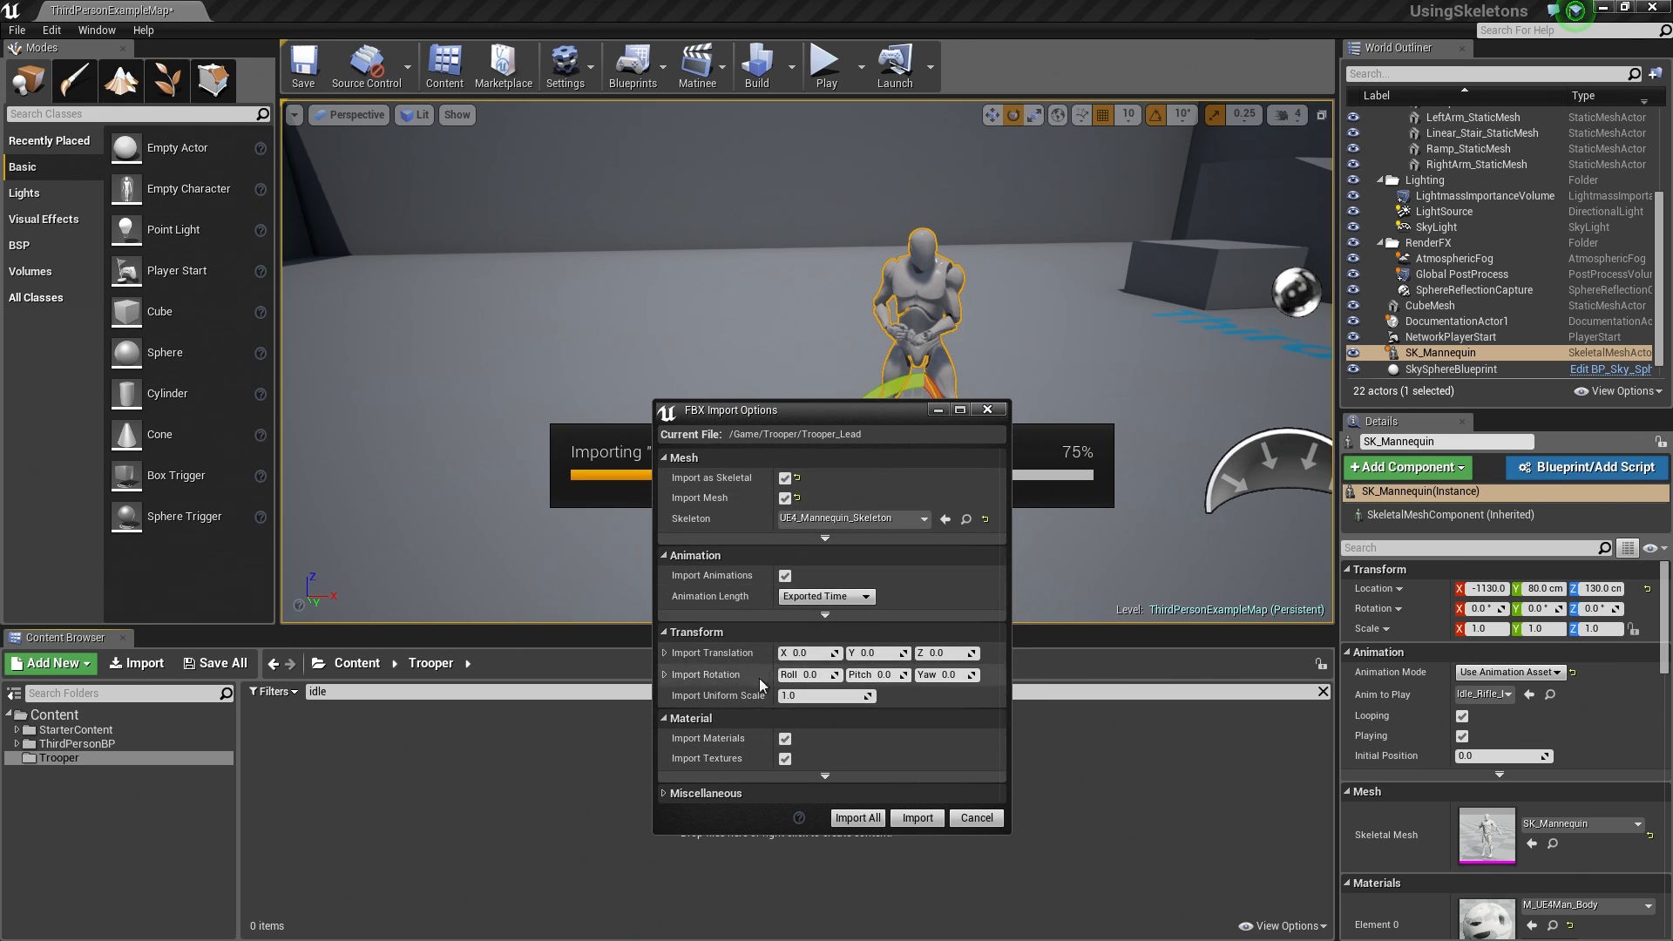
# Review the advanced mesh import options, such as Update Skeleton Reference Pose and Use T0As Ref Pose, with their full names readable
pyautogui.click(825, 540)
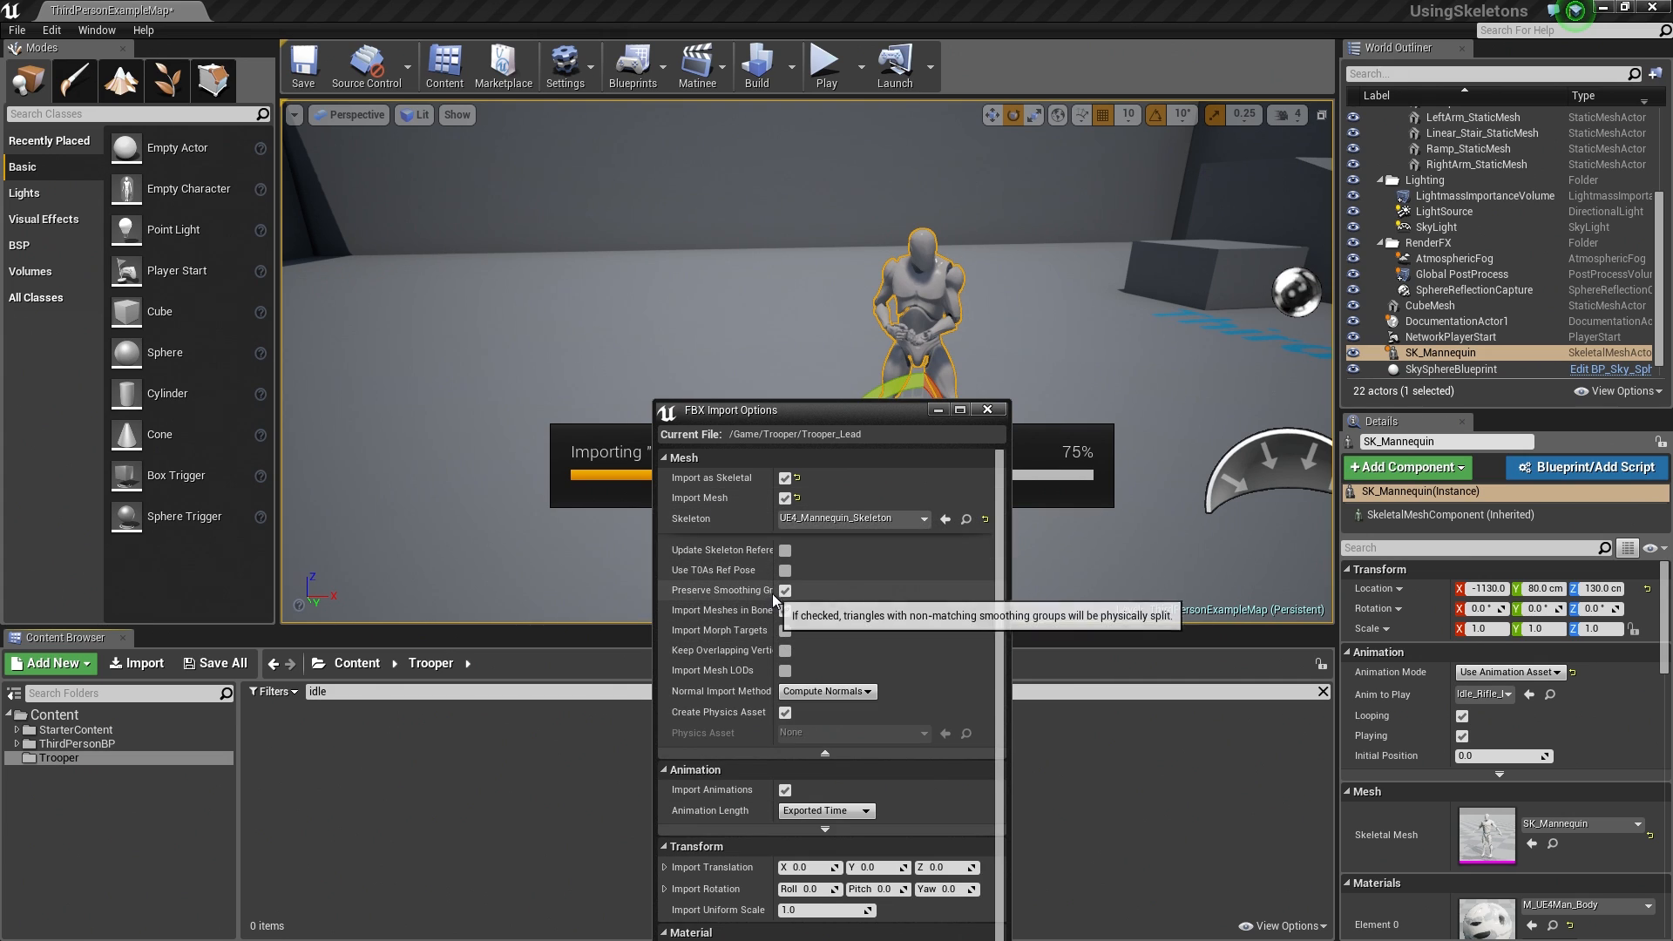
pyautogui.moveTo(775, 593); pyautogui.dragTo(846, 592)
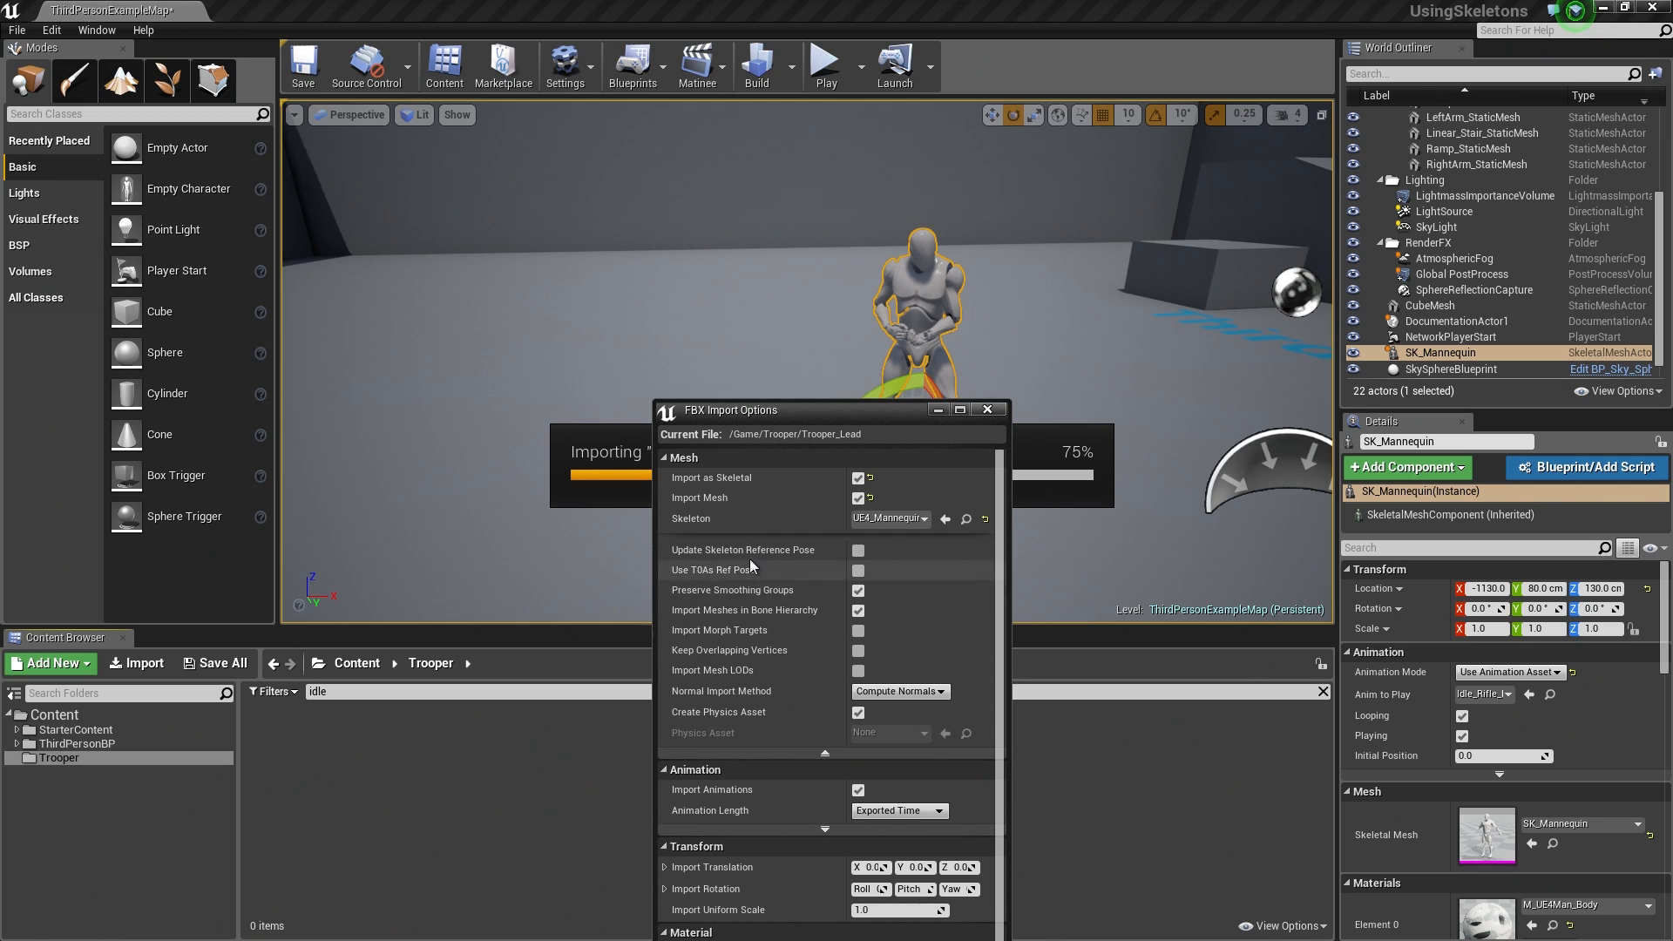
pyautogui.click(825, 753)
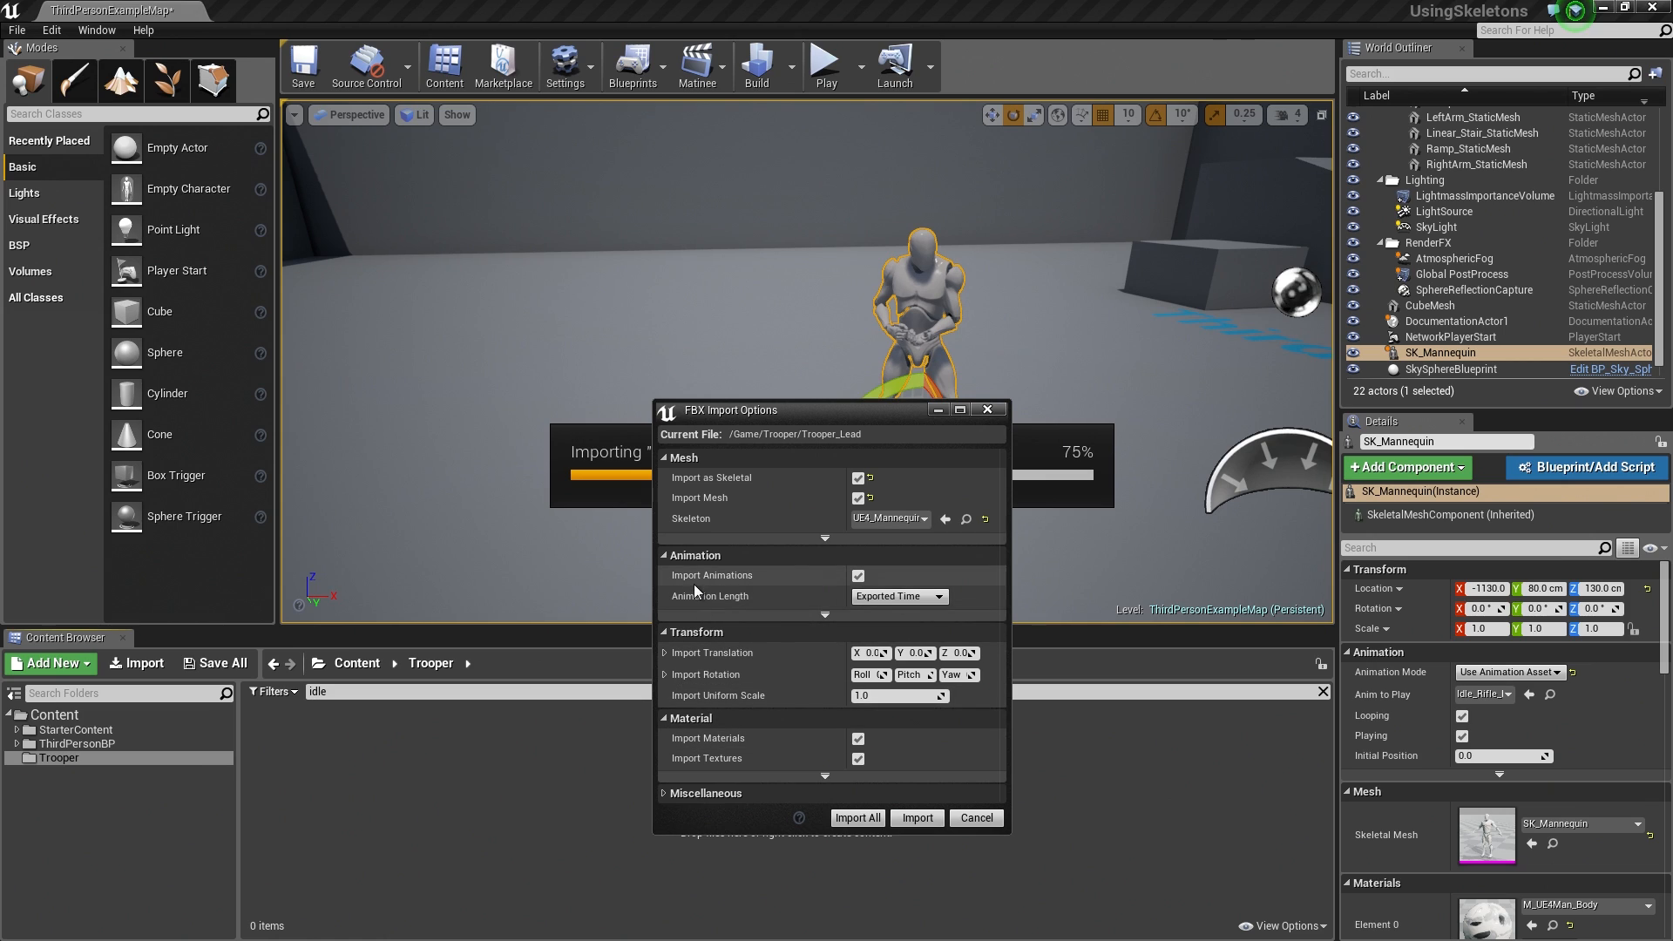
# Exclude animations from the Trooper_Lead import, run the import, and close the message log
pyautogui.click(859, 576)
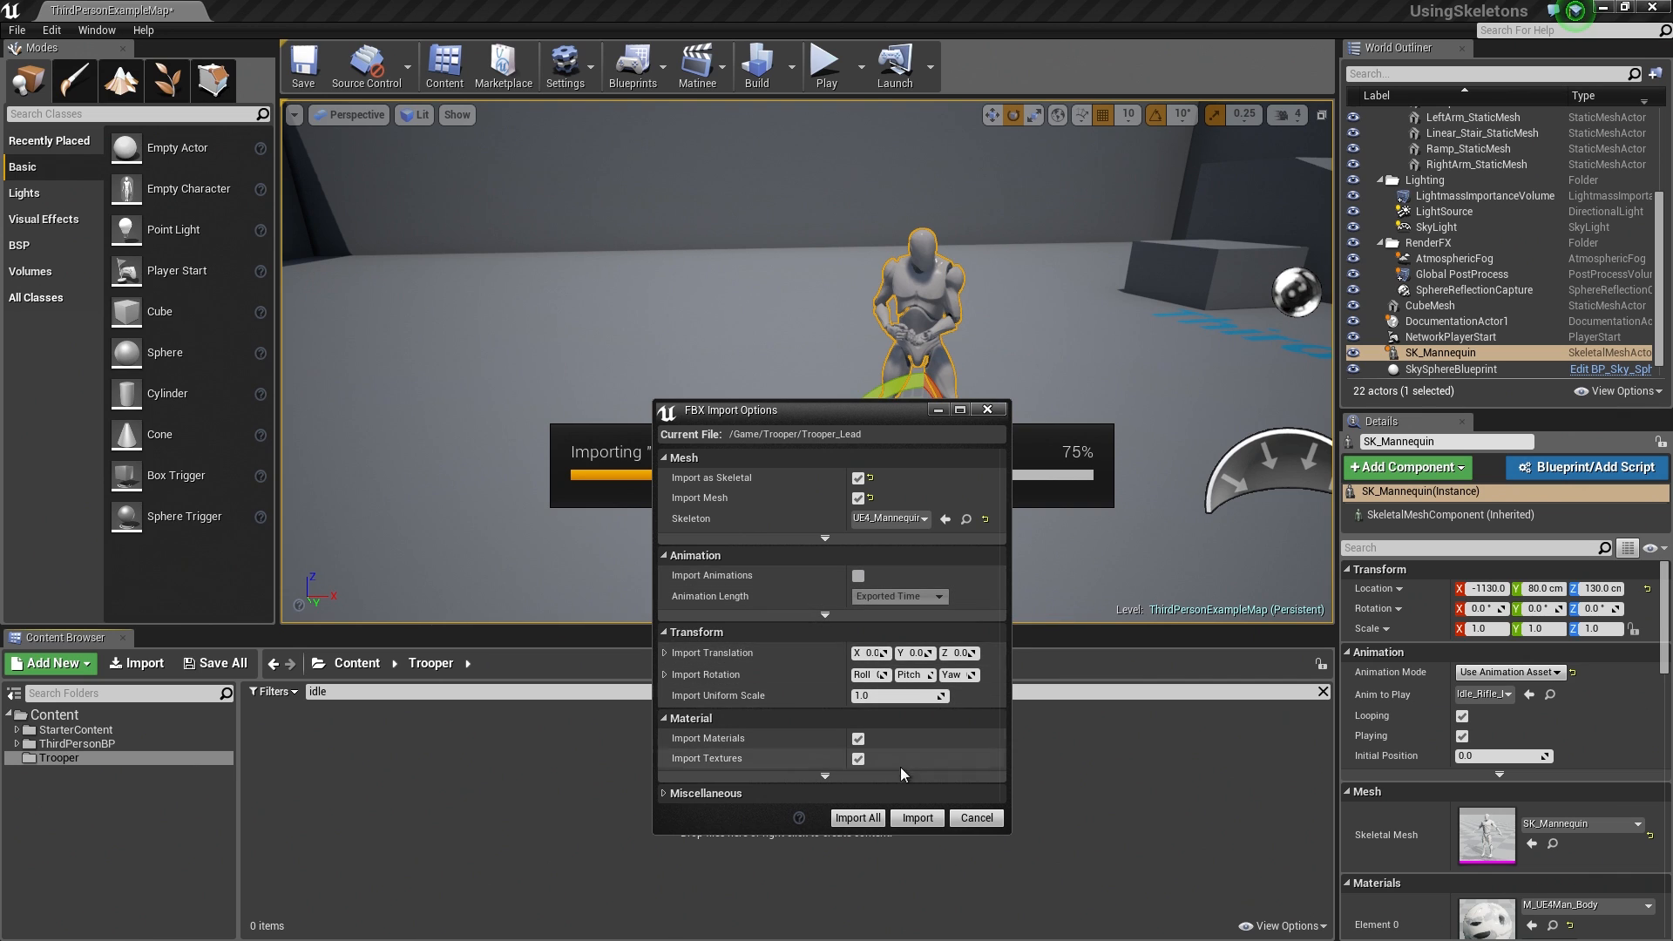
pyautogui.click(917, 819)
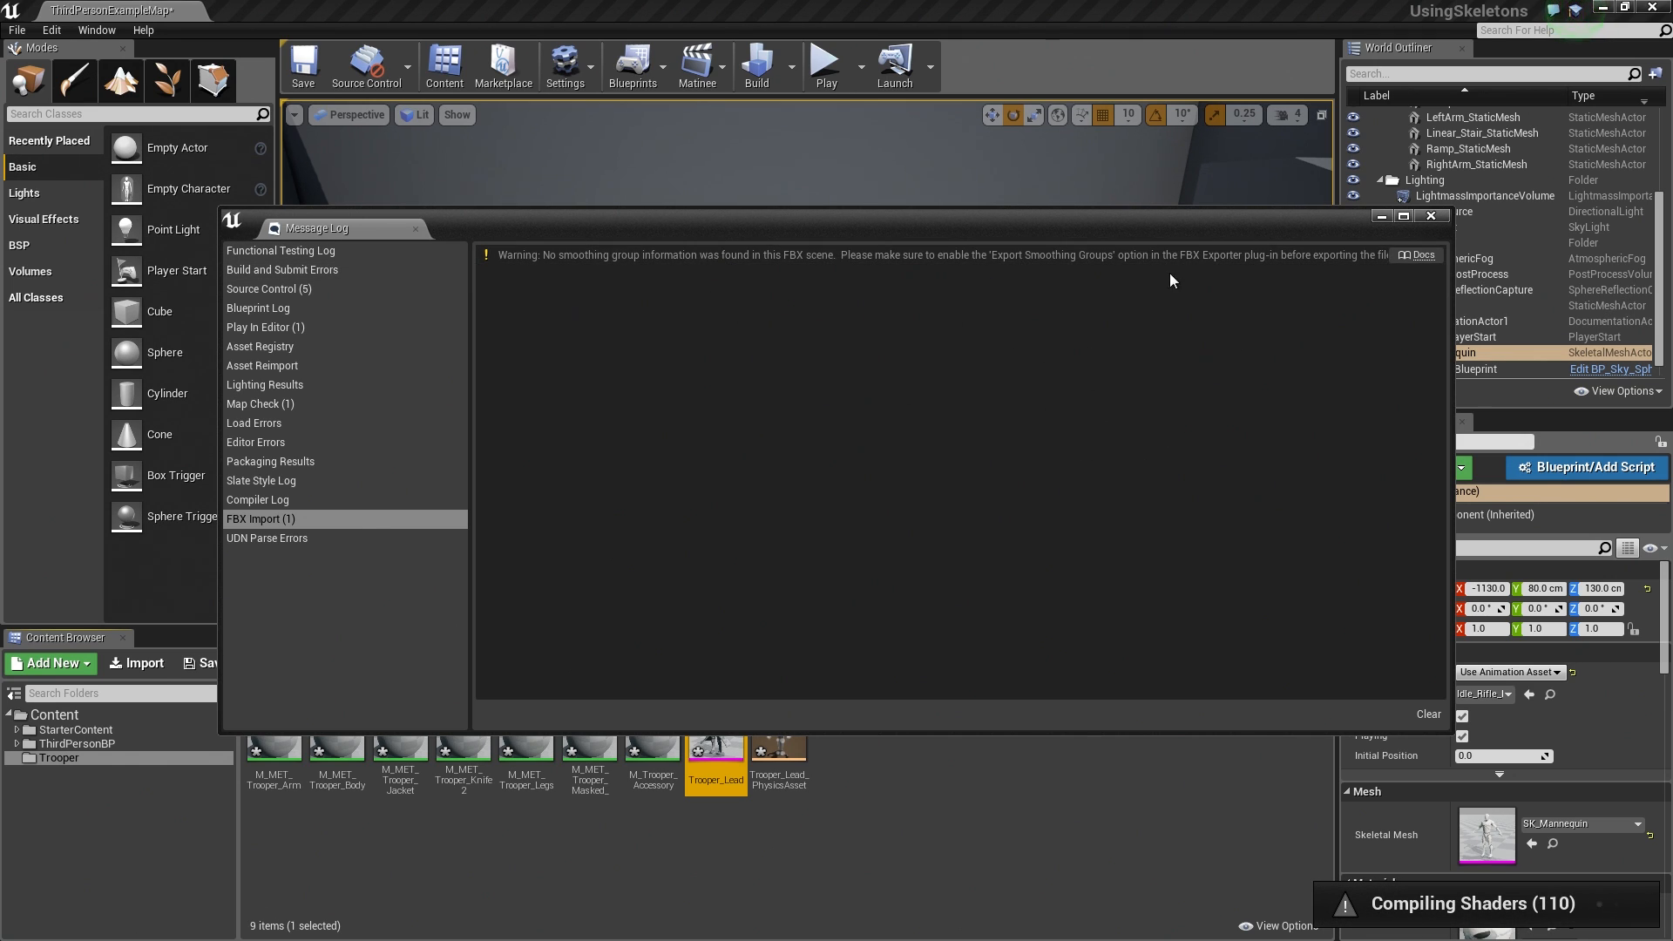
pyautogui.click(1430, 215)
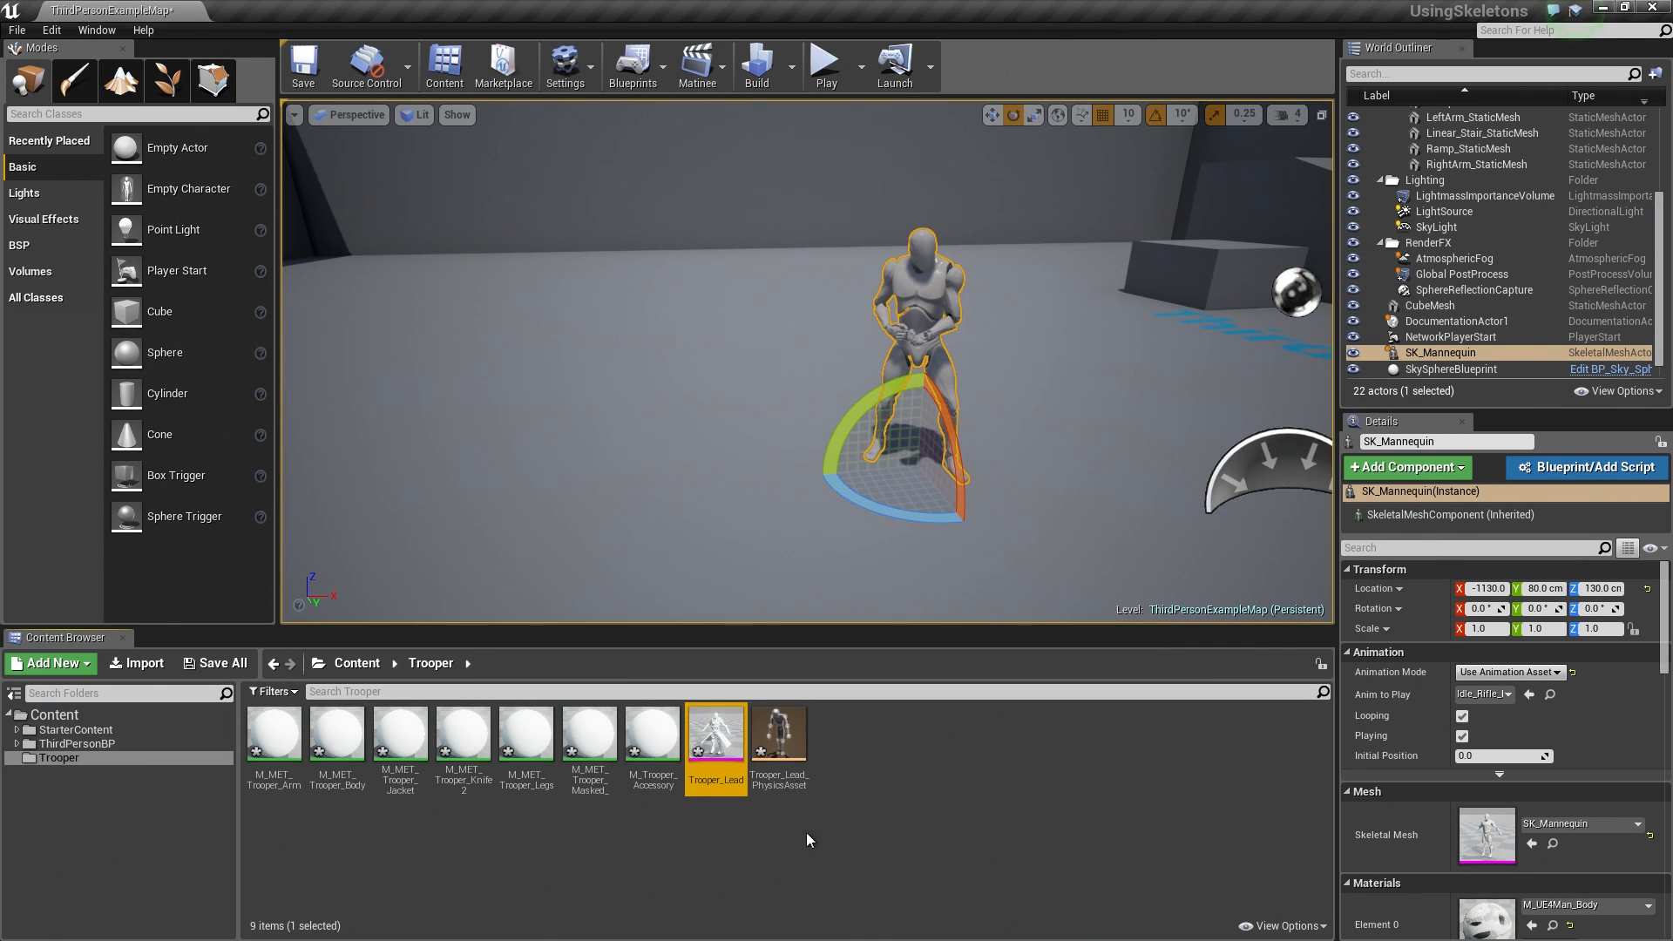
# Place the Trooper_Lead skeletal mesh in the level beside the mannequin
pyautogui.moveTo(732, 790)
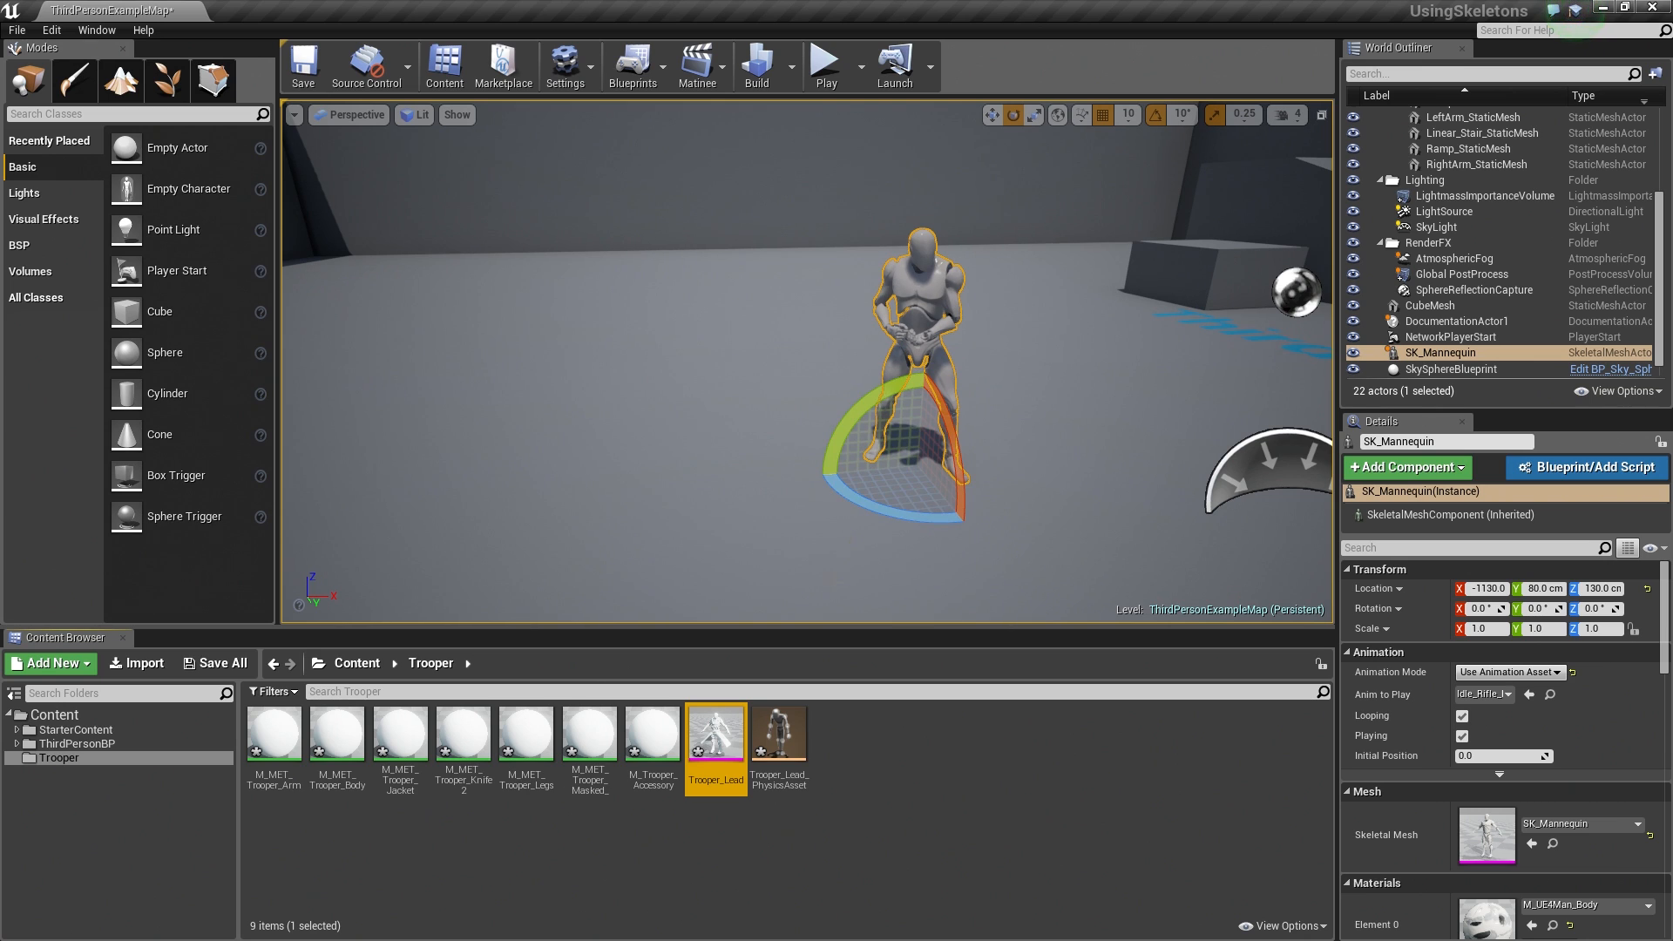
pyautogui.moveTo(714, 755)
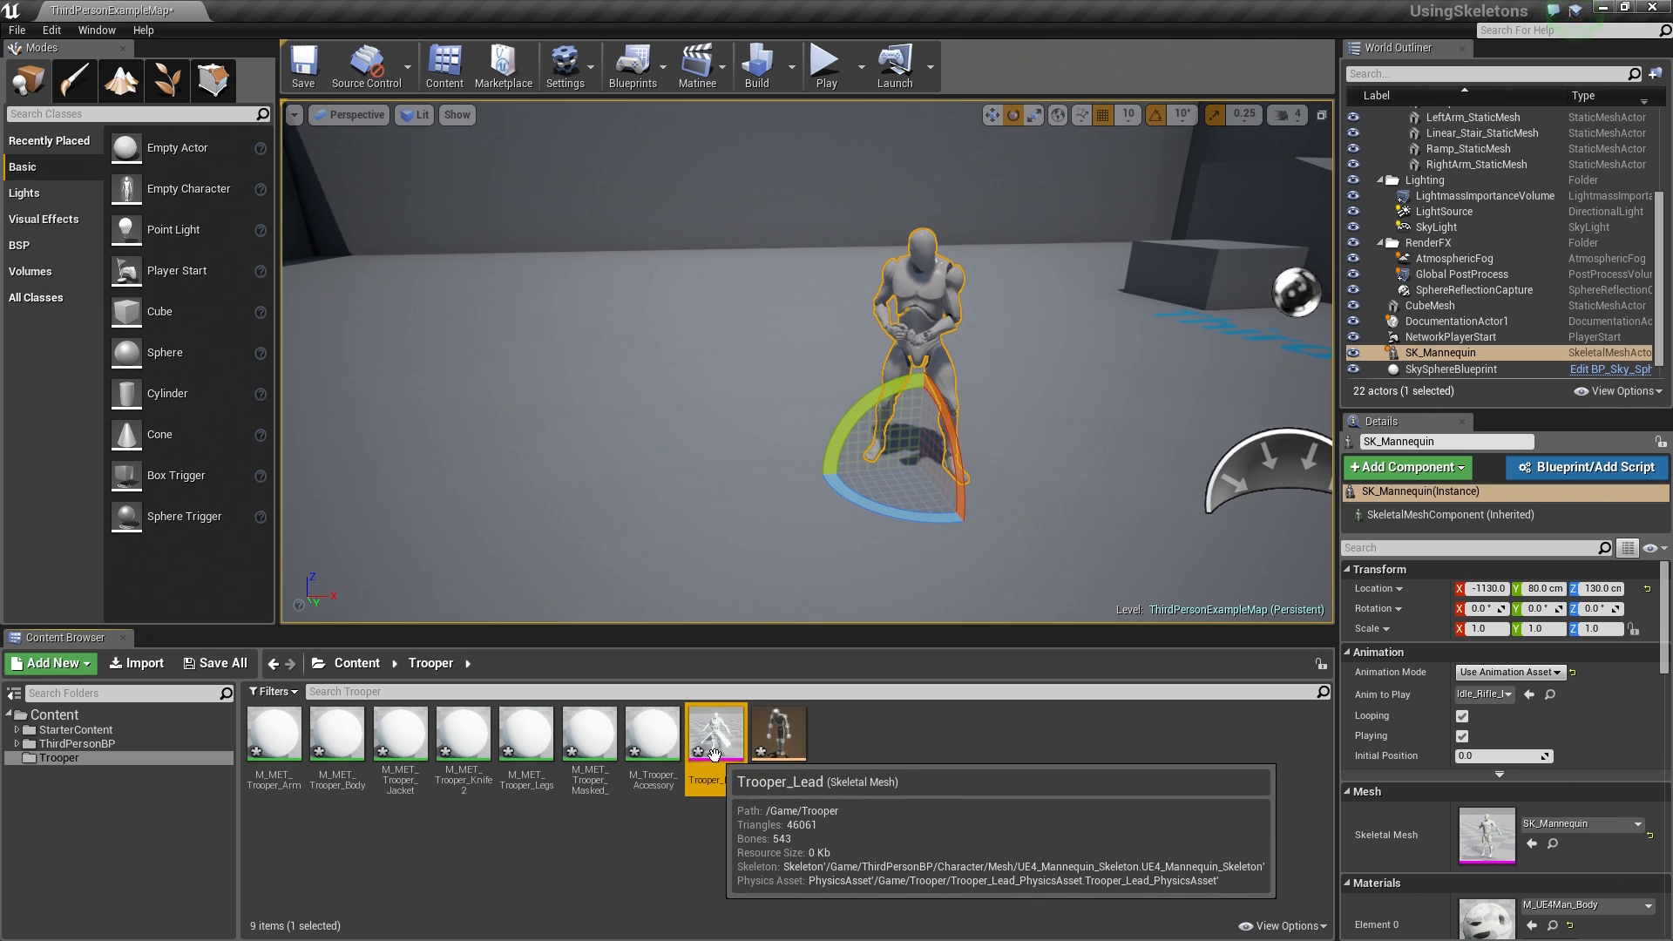
pyautogui.moveTo(714, 755); pyautogui.dragTo(730, 472)
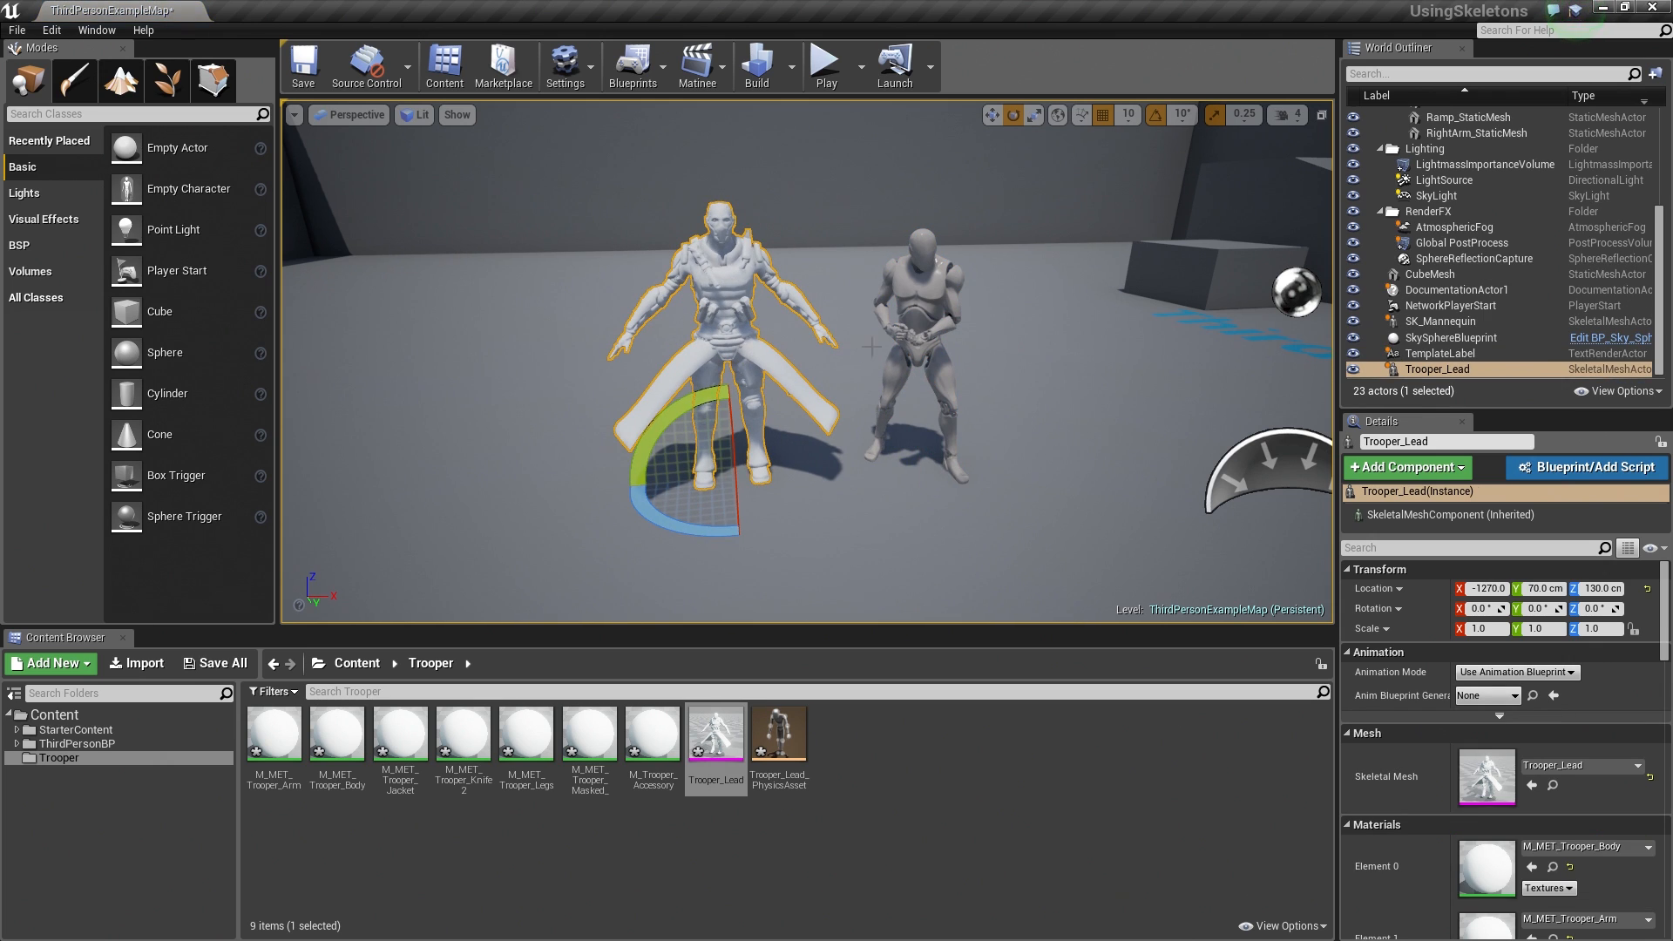
# Set the placed Trooper_Lead's animation mode to Use Animation Asset and assign it an Idle_Rifle_Hip_Break animation
pyautogui.moveTo(927, 418); pyautogui.dragTo(675, 314, button='right')
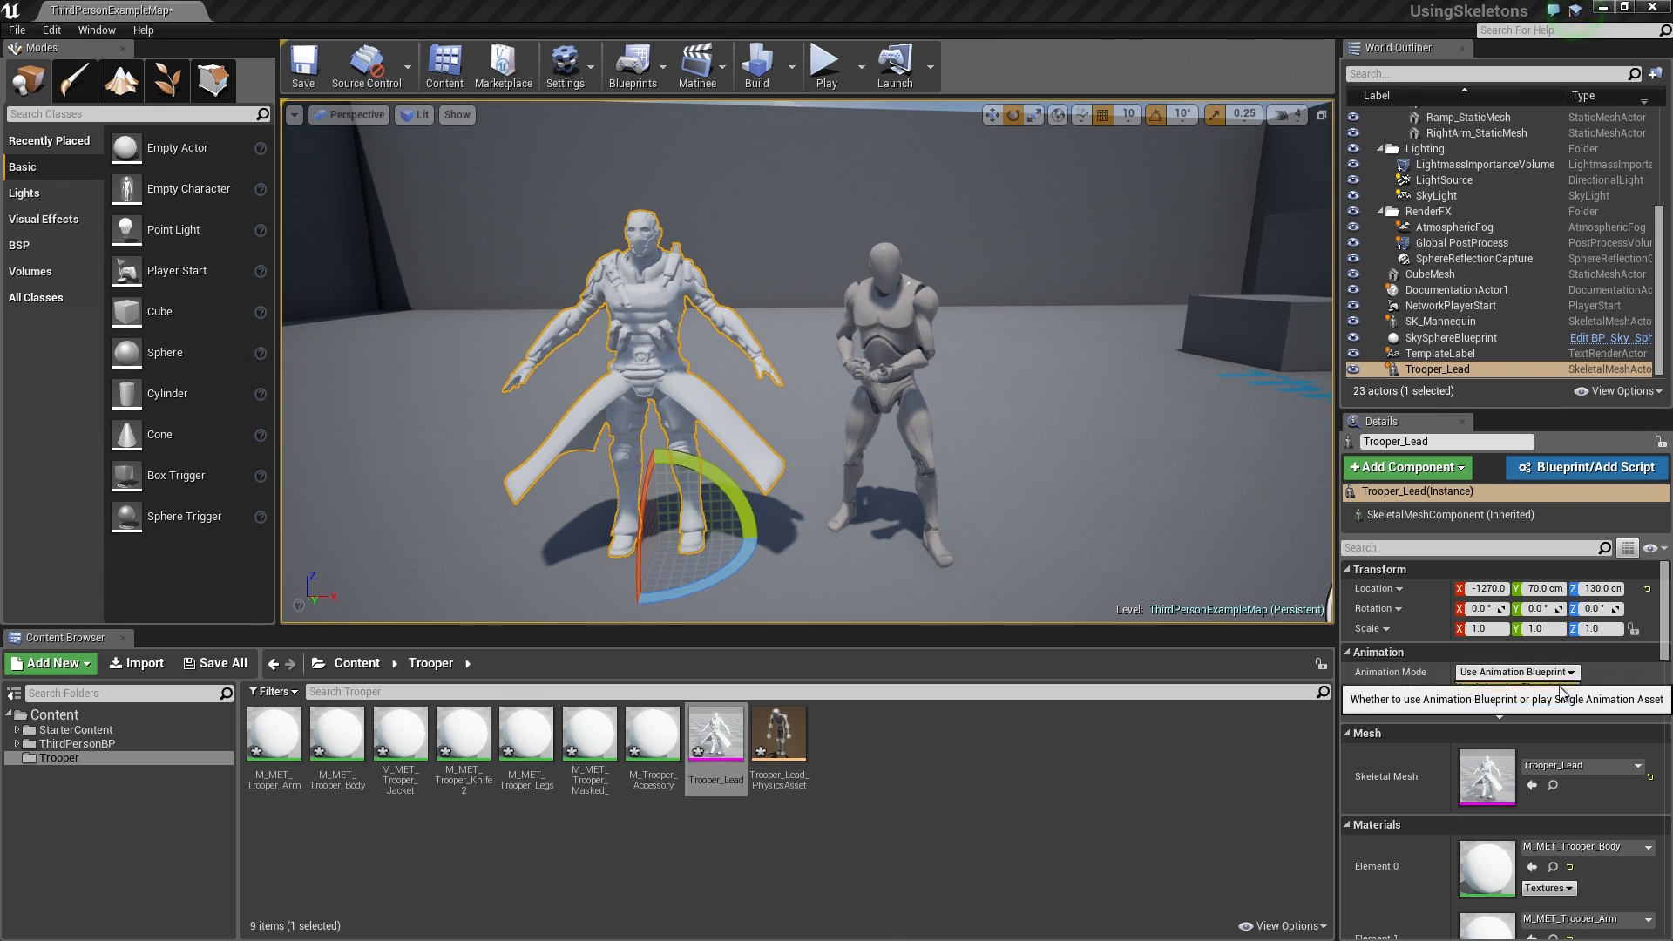
pyautogui.click(1495, 676)
pyautogui.click(1496, 698)
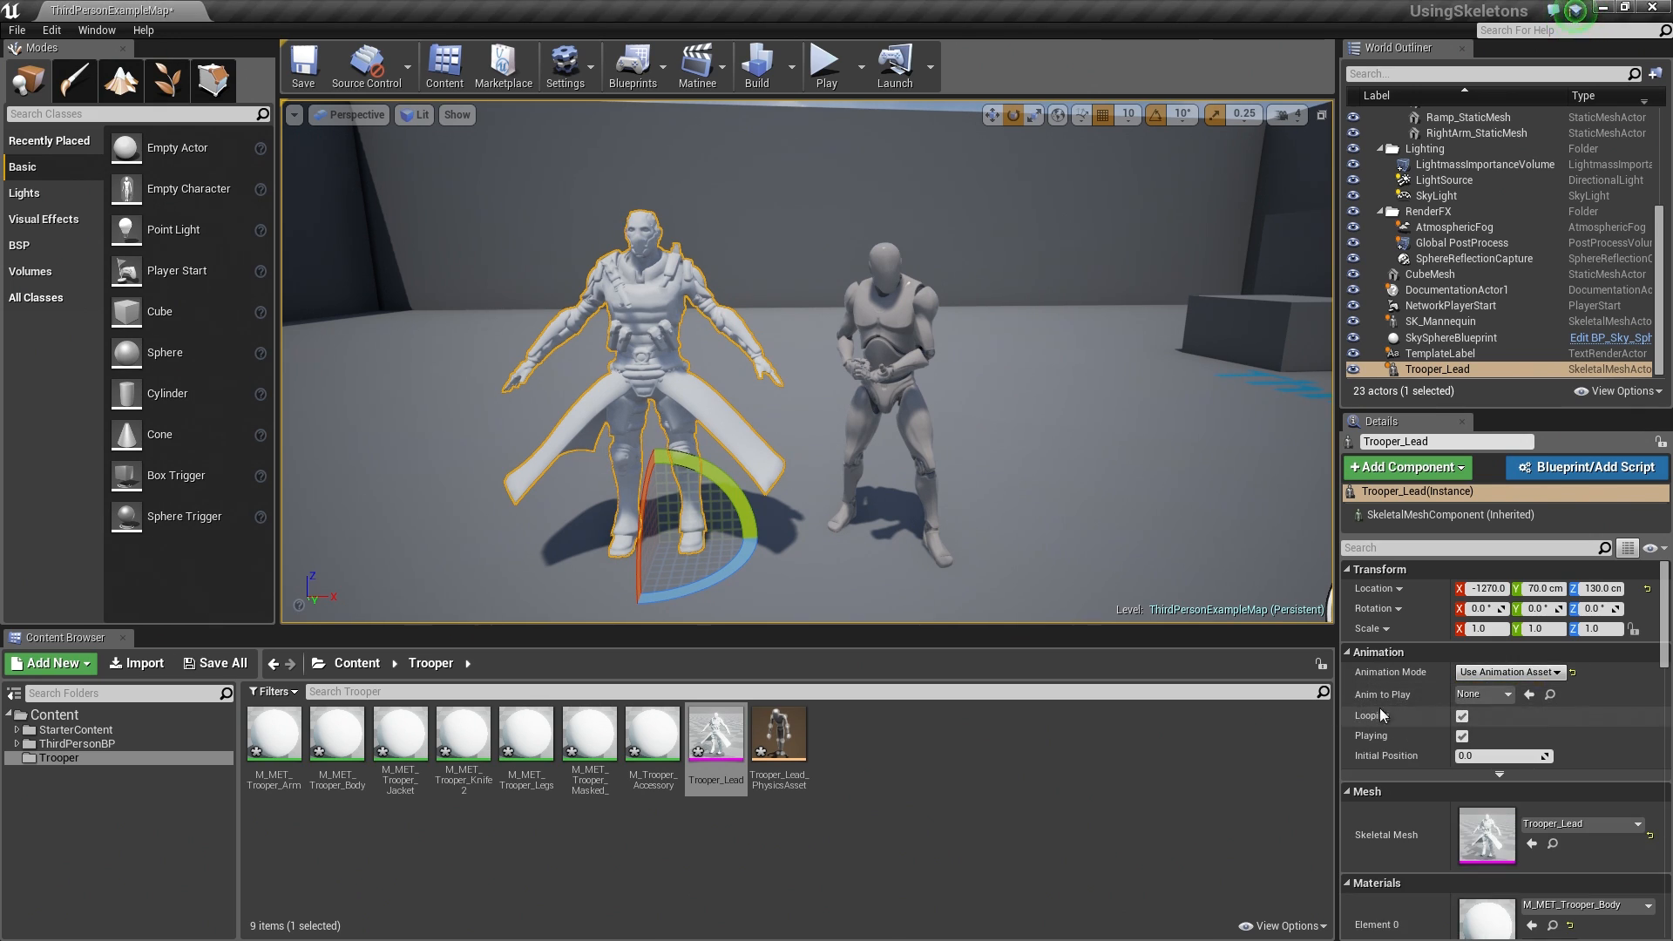
pyautogui.click(1481, 694)
pyautogui.write('idle break')
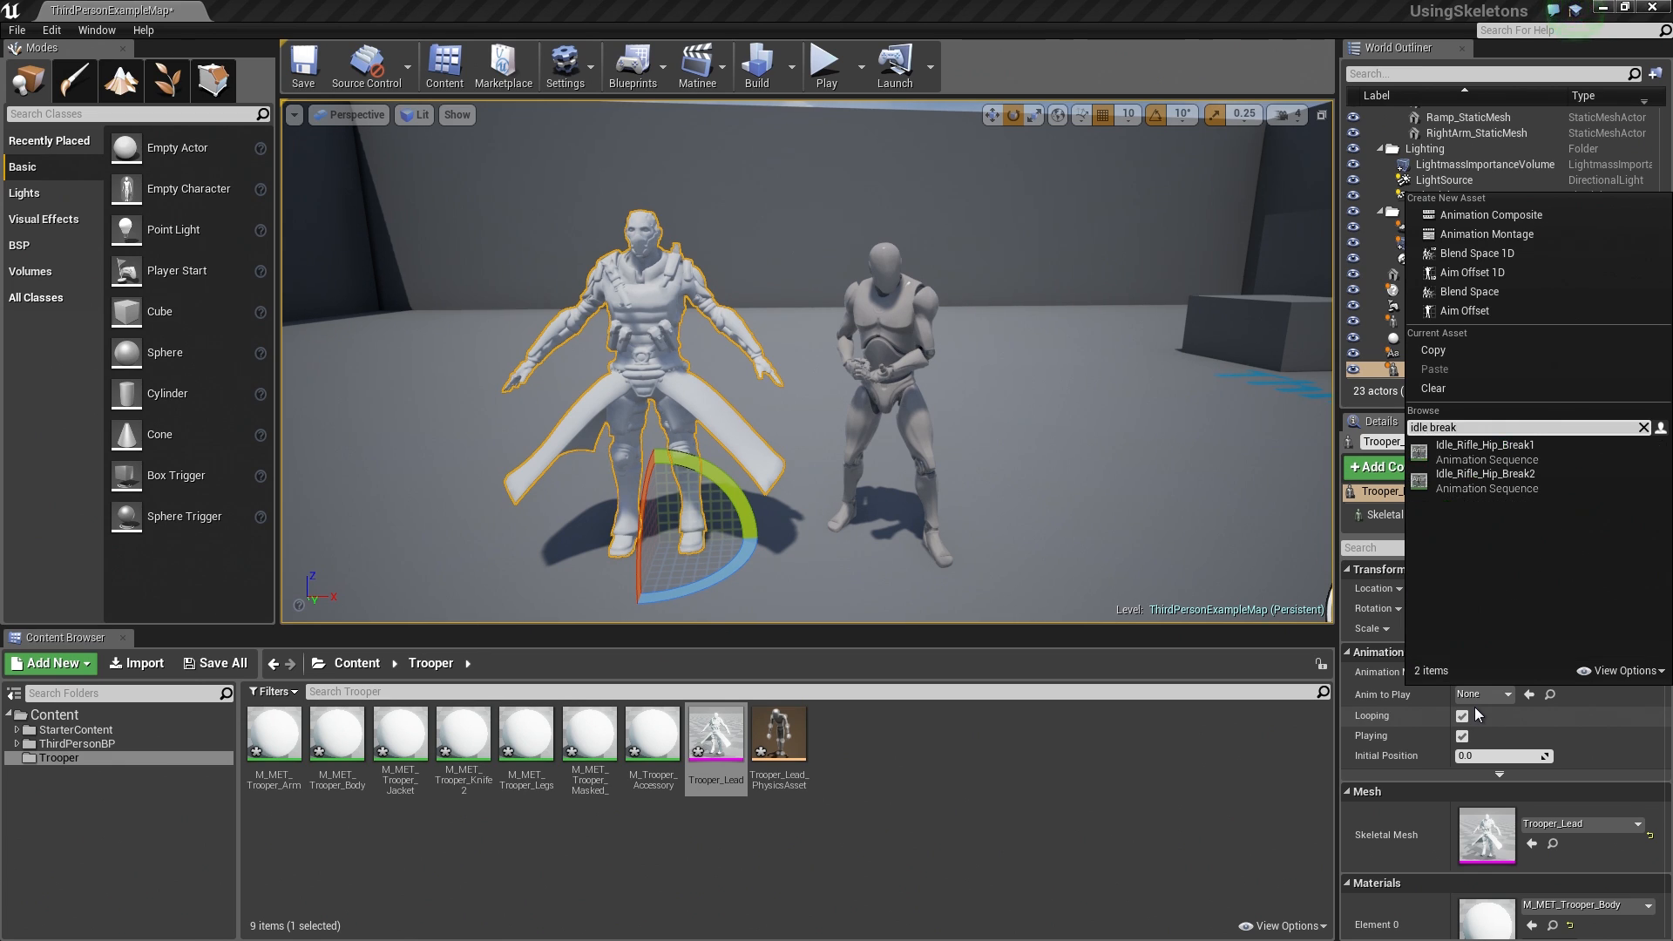
pyautogui.click(1479, 465)
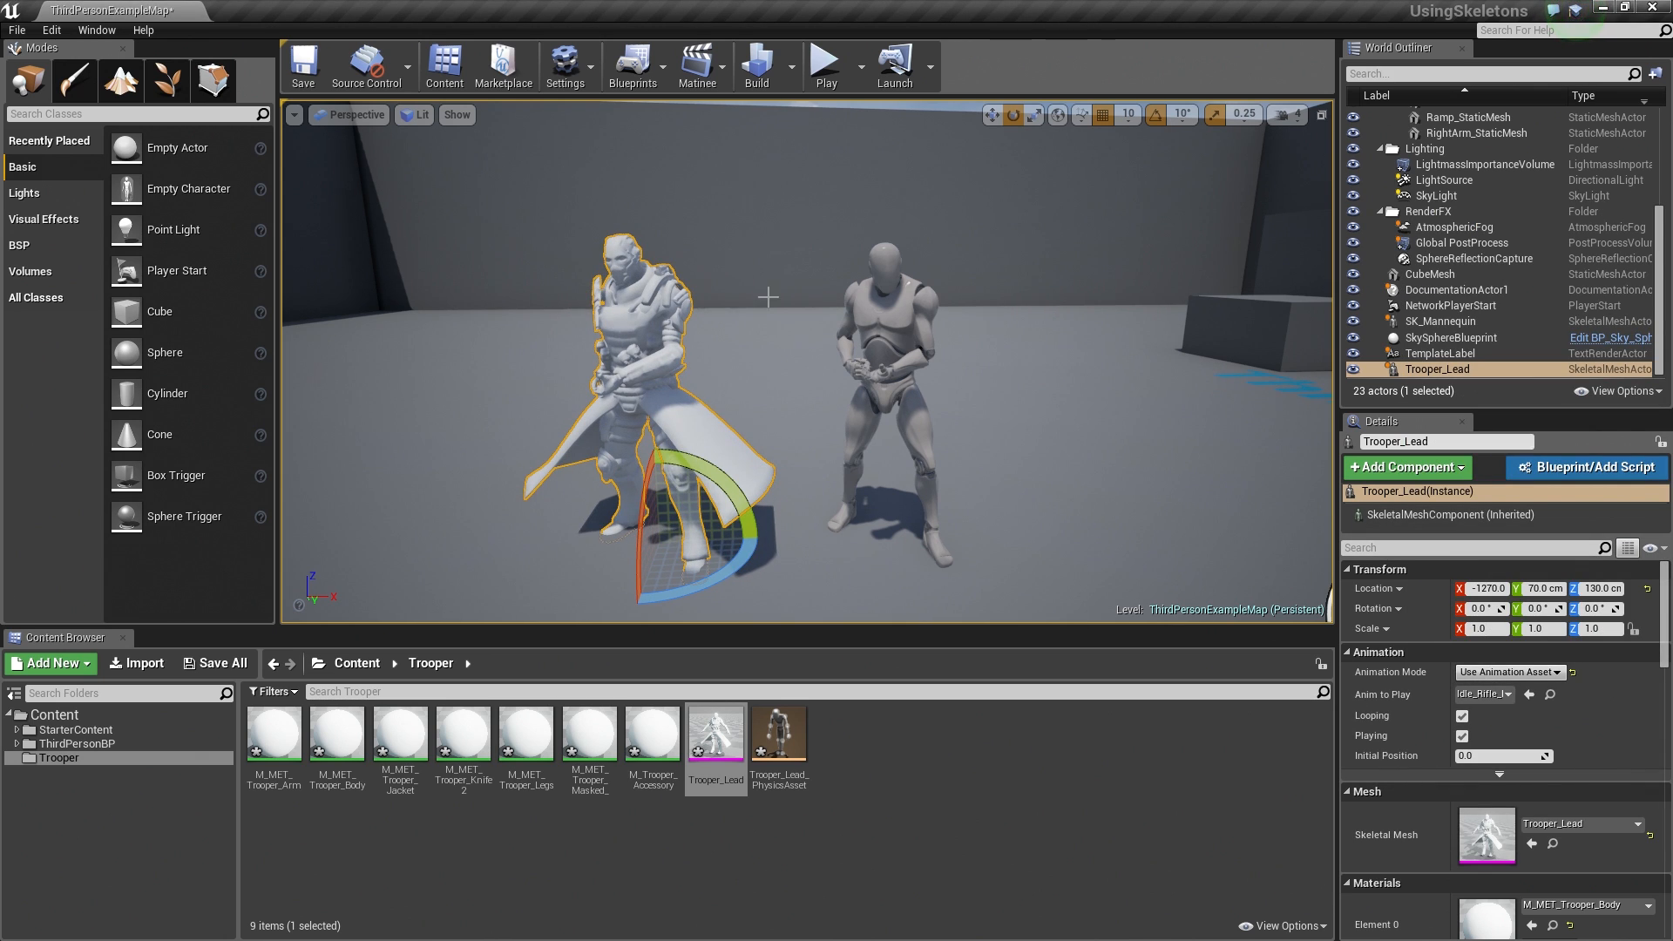
# Play the level, walk the character up to the Trooper and mannequin to watch their animations, and stop the session
pyautogui.click(824, 65)
pyautogui.press('w')
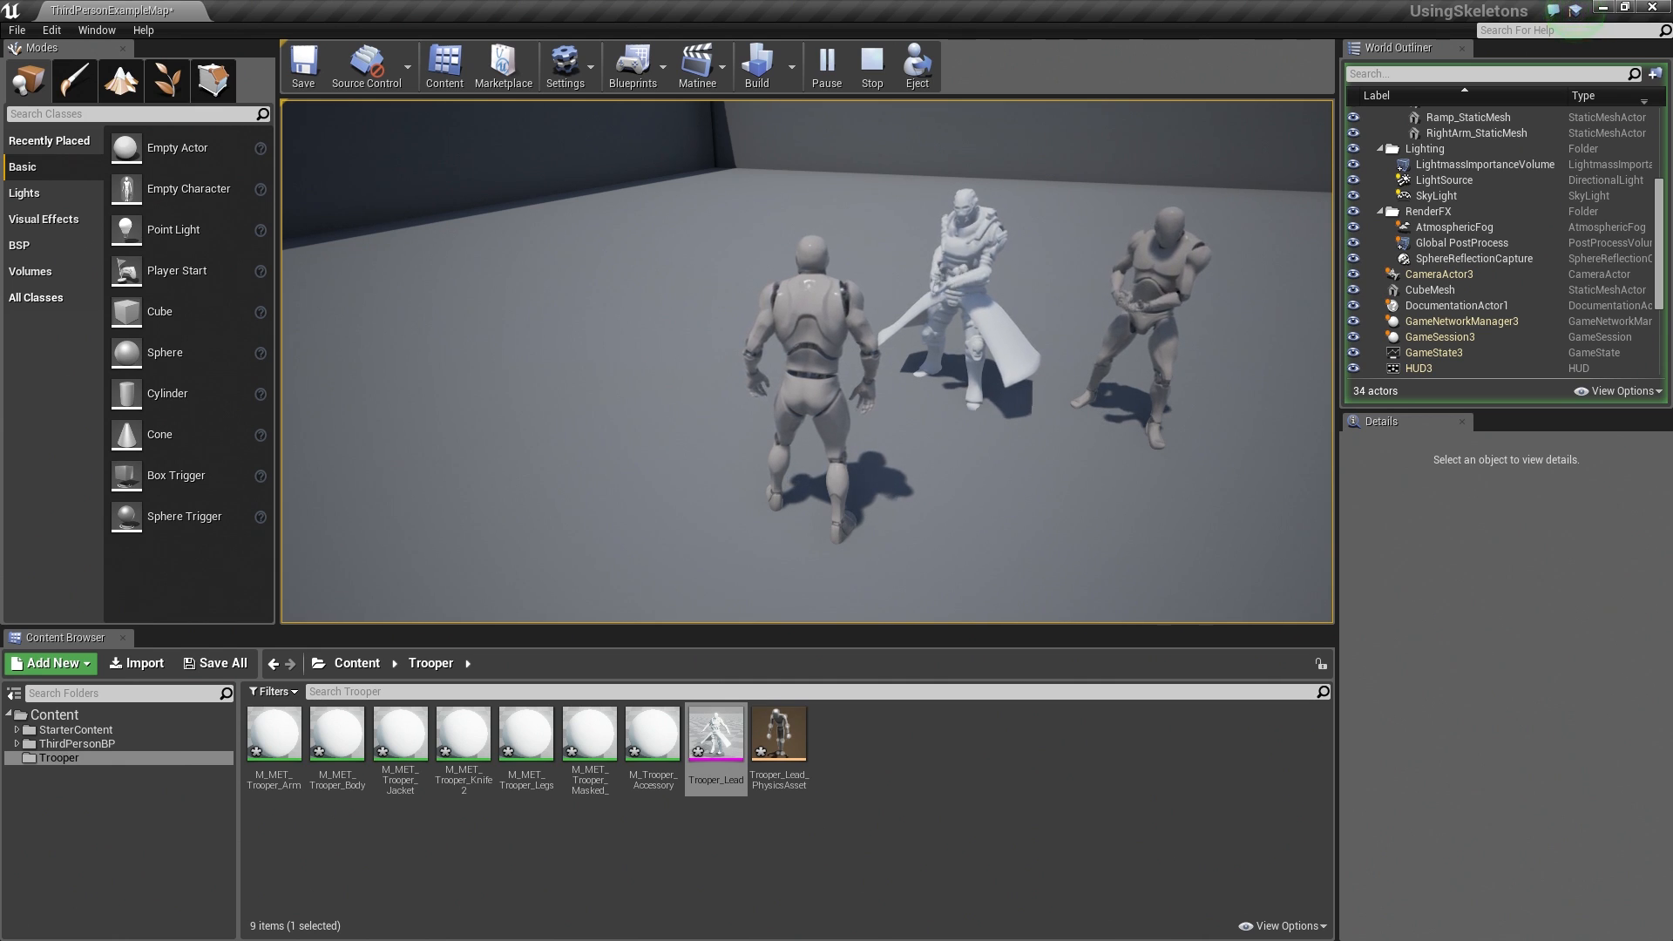
pyautogui.press('Escape')
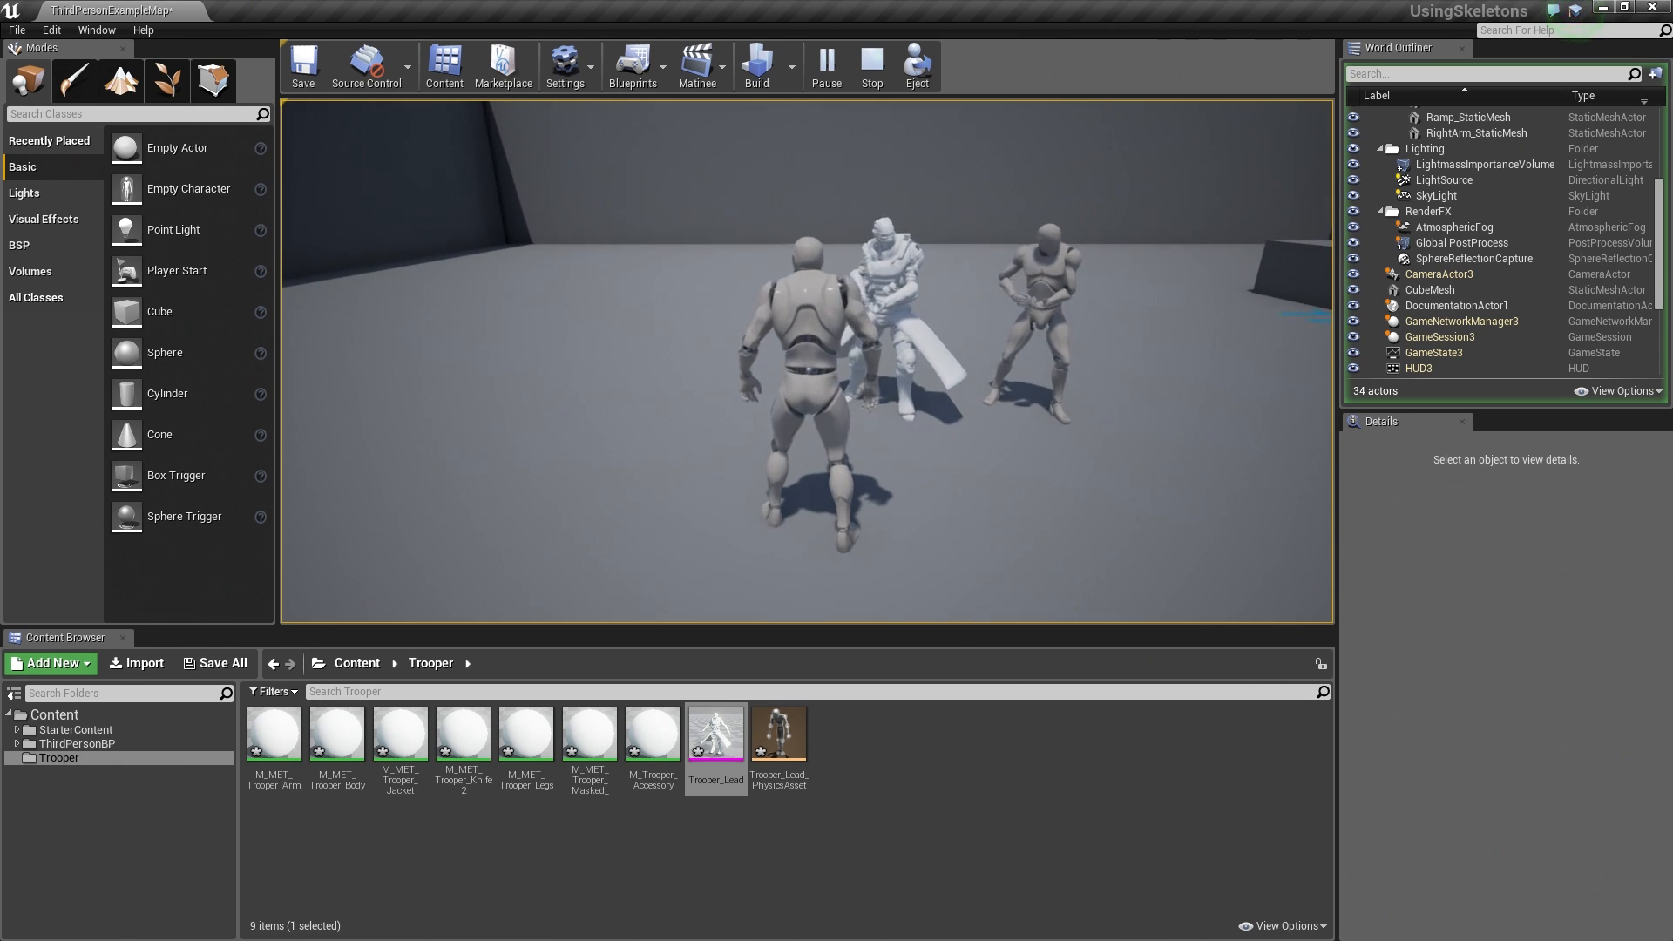
pyautogui.click(906, 448)
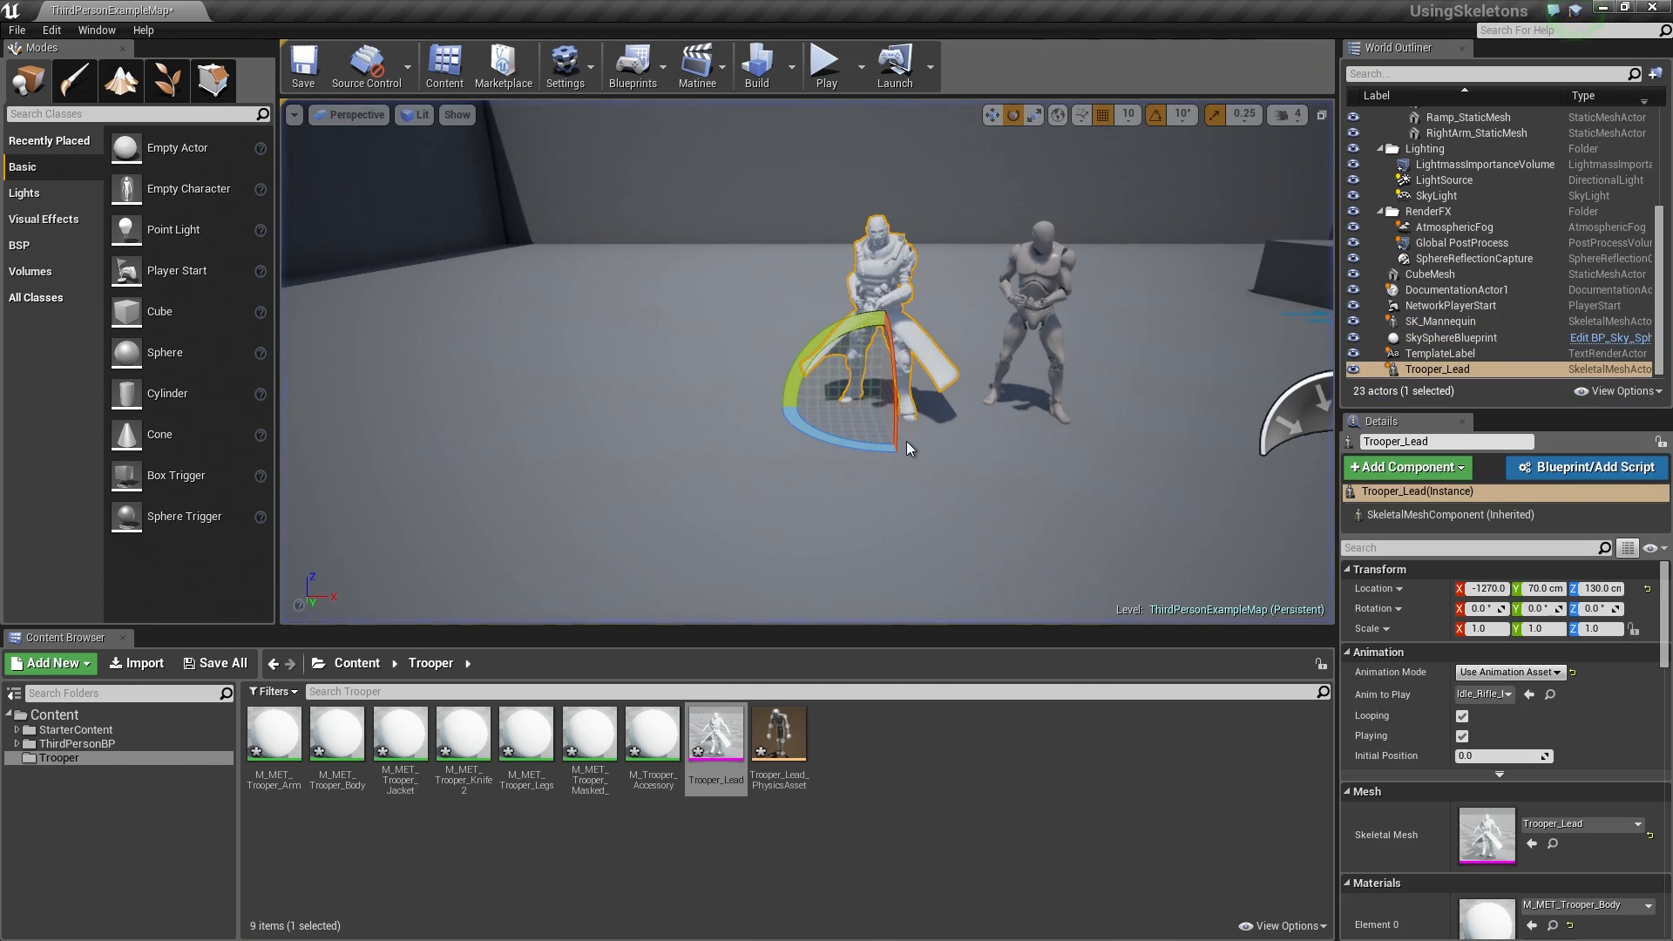
# Open the Trooper_Lead mesh asset, go to its UE4_Mannequin_Skeleton, and display the bones in the preview
pyautogui.click(731, 756)
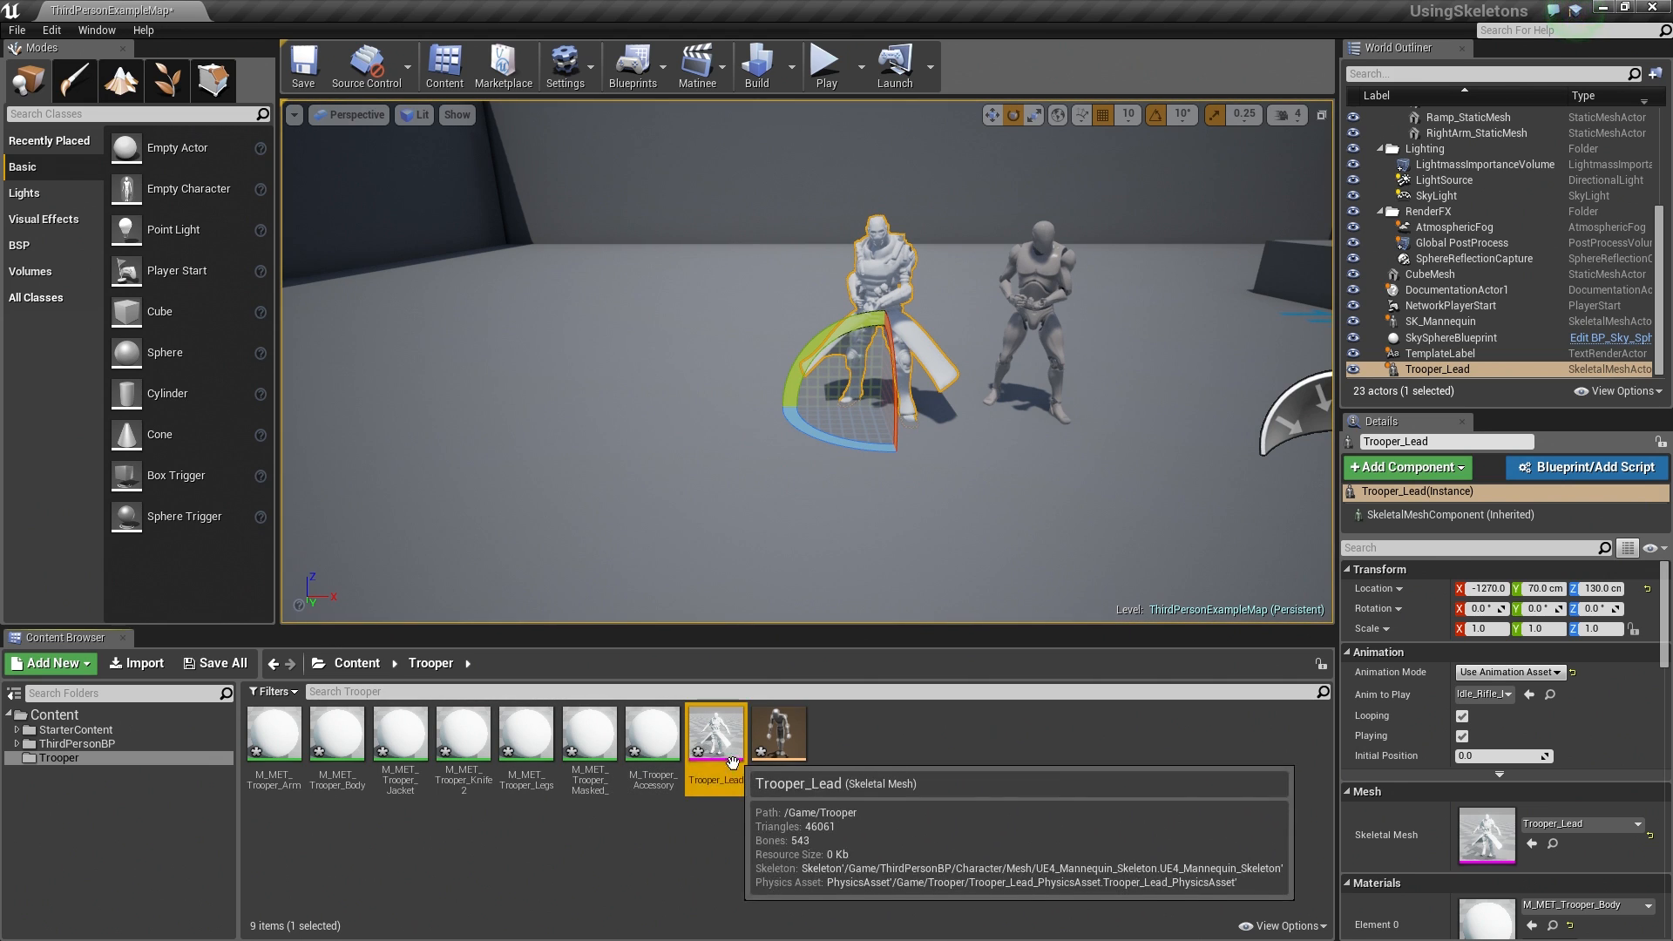
pyautogui.doubleClick(725, 746)
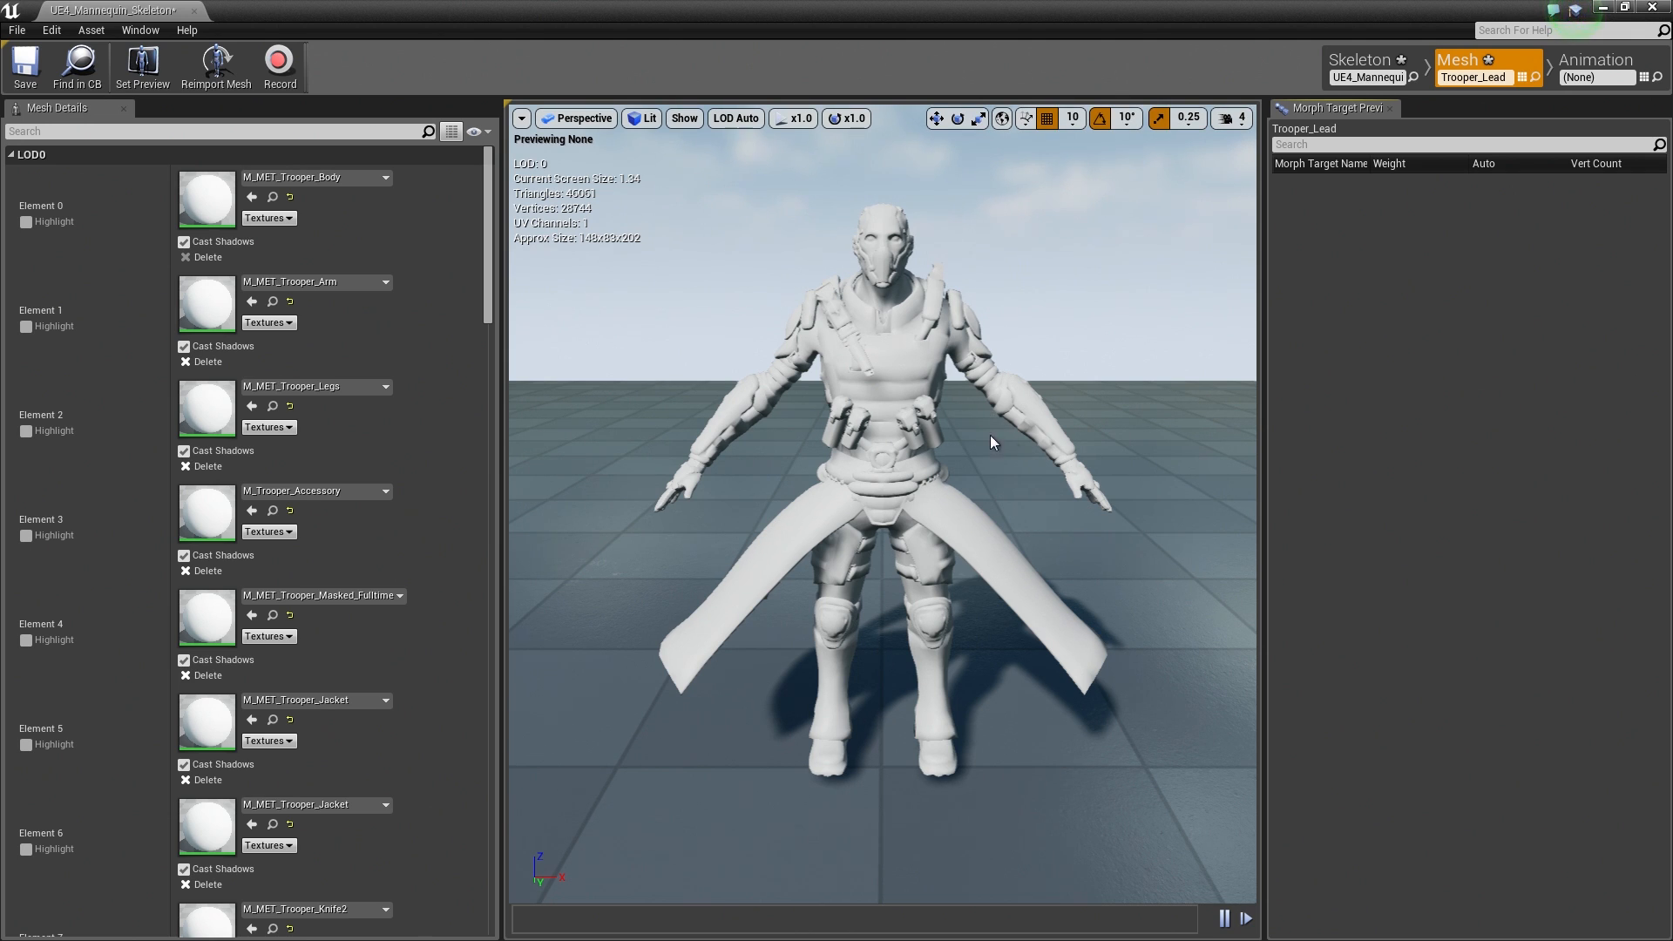
pyautogui.click(1352, 65)
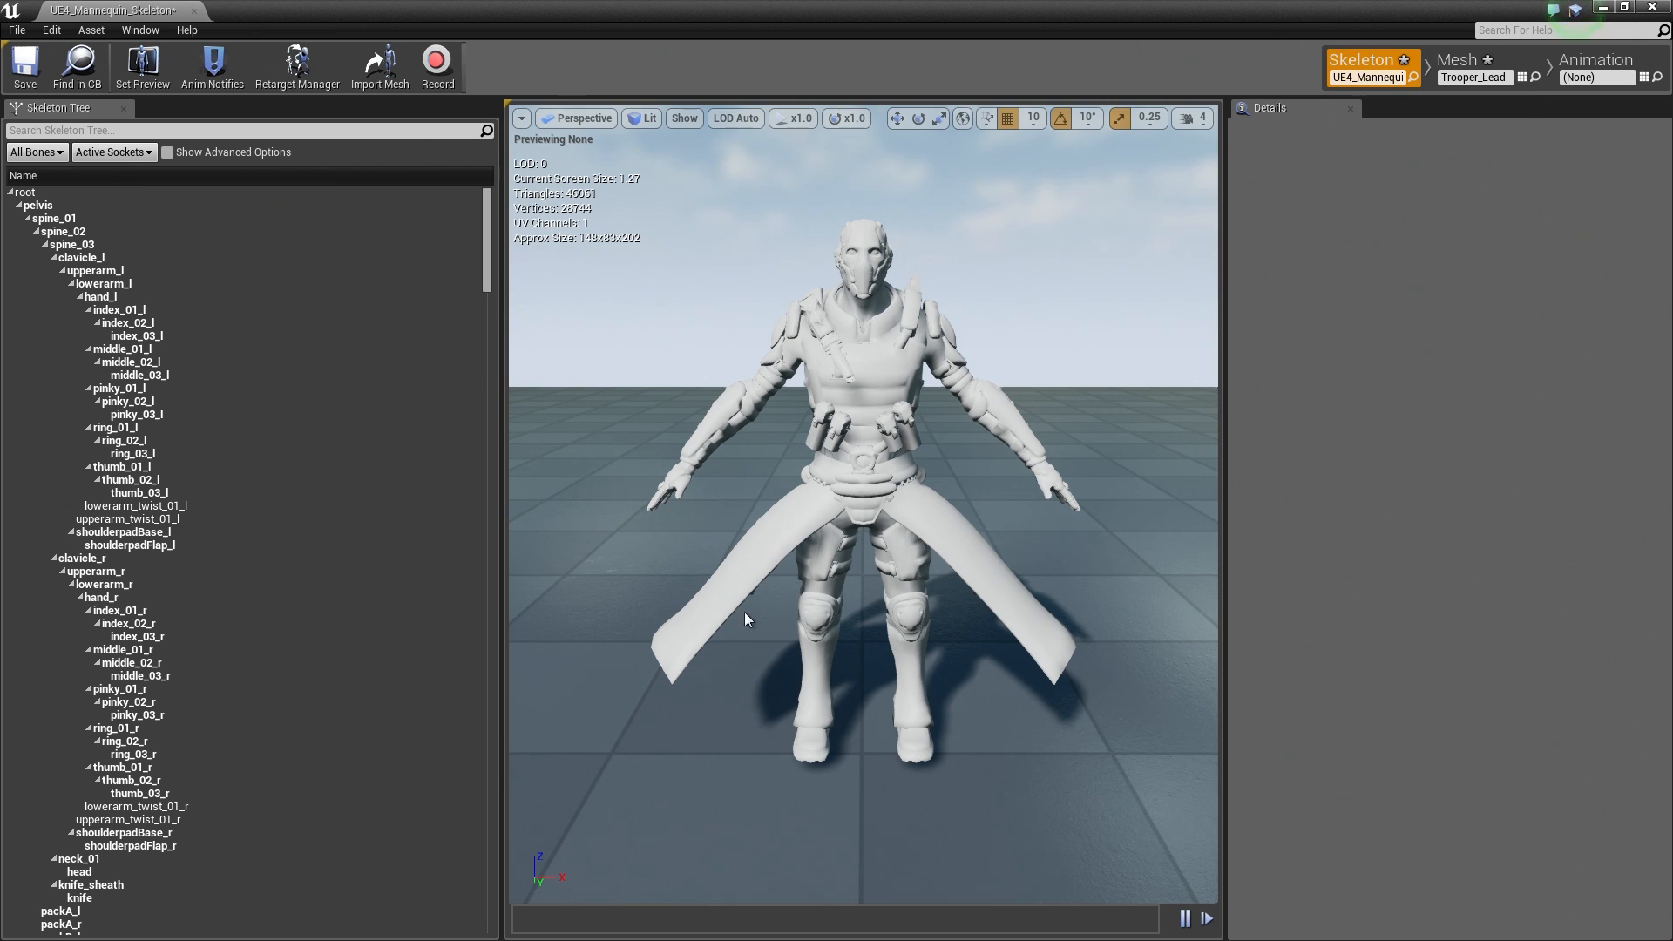
pyautogui.click(677, 119)
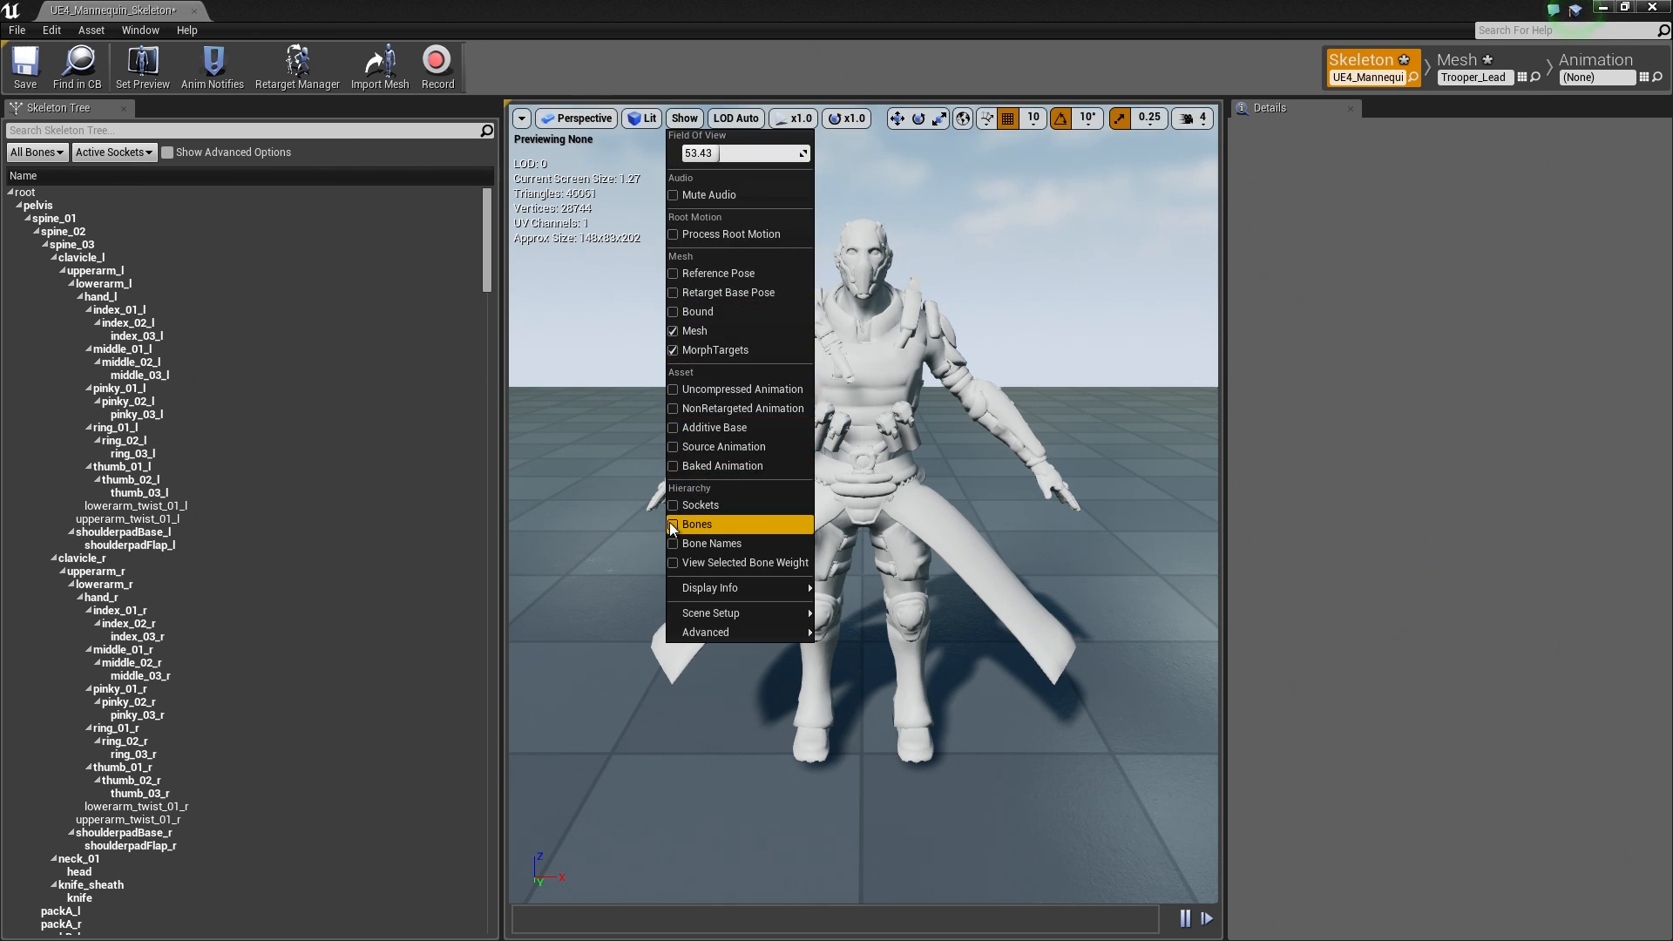
pyautogui.click(697, 524)
pyautogui.click(1169, 510)
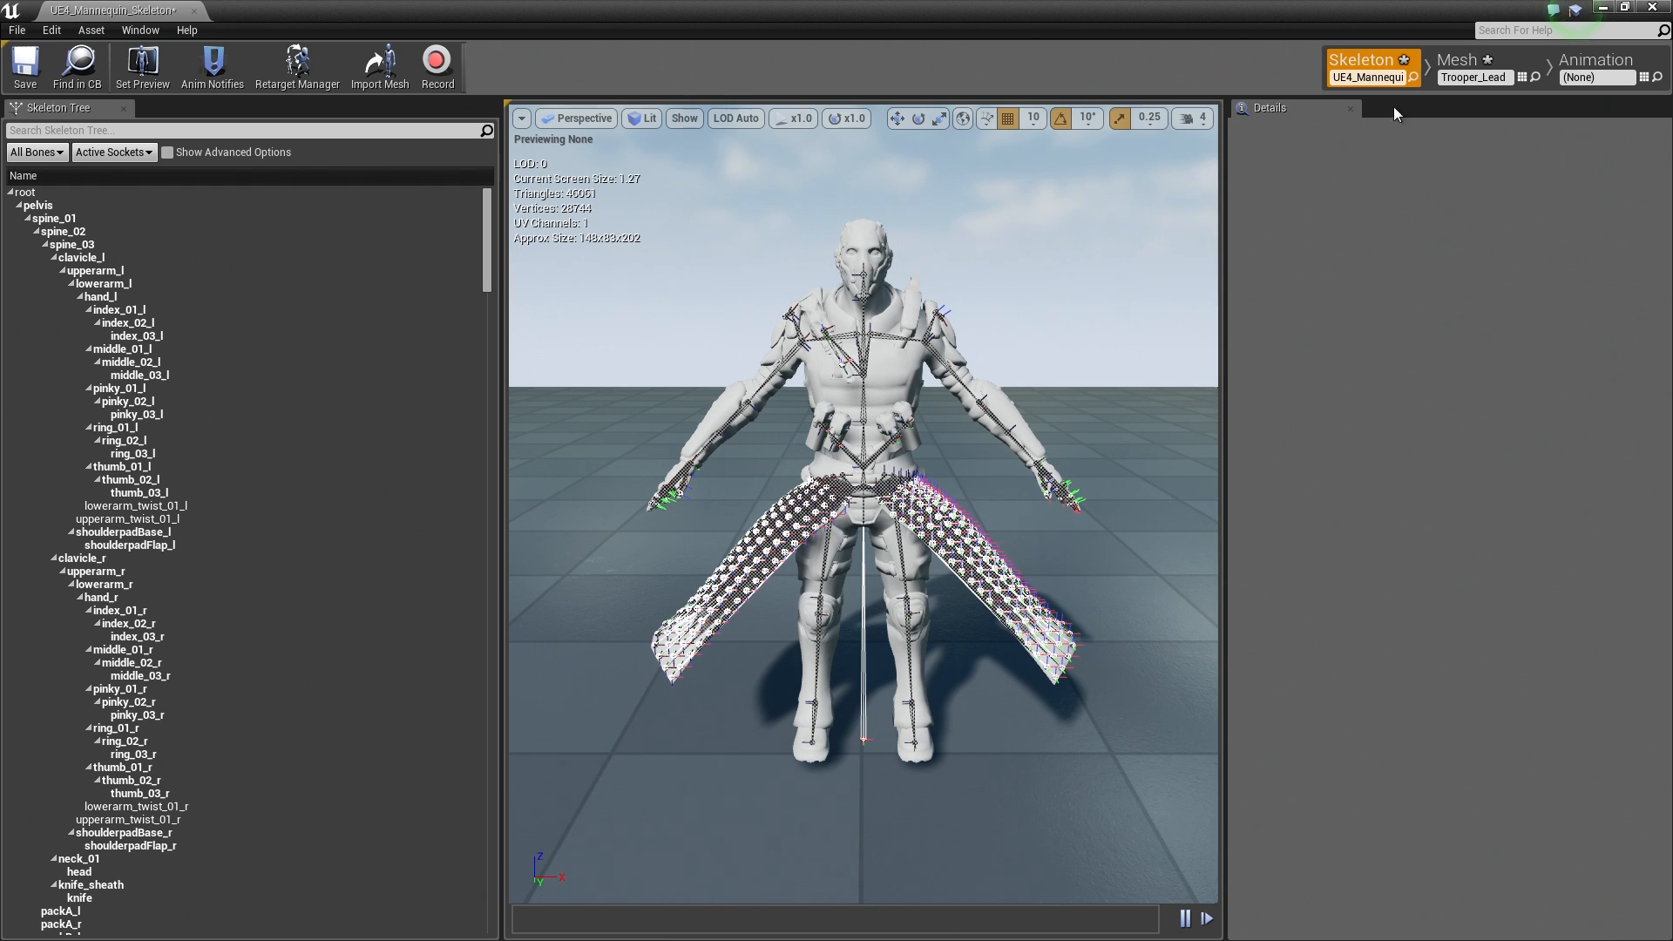
# Preview SK_Mannequin on the shared skeleton to compare which bones it uses, and switch the preview mesh back to Trooper_Lead
pyautogui.click(1472, 77)
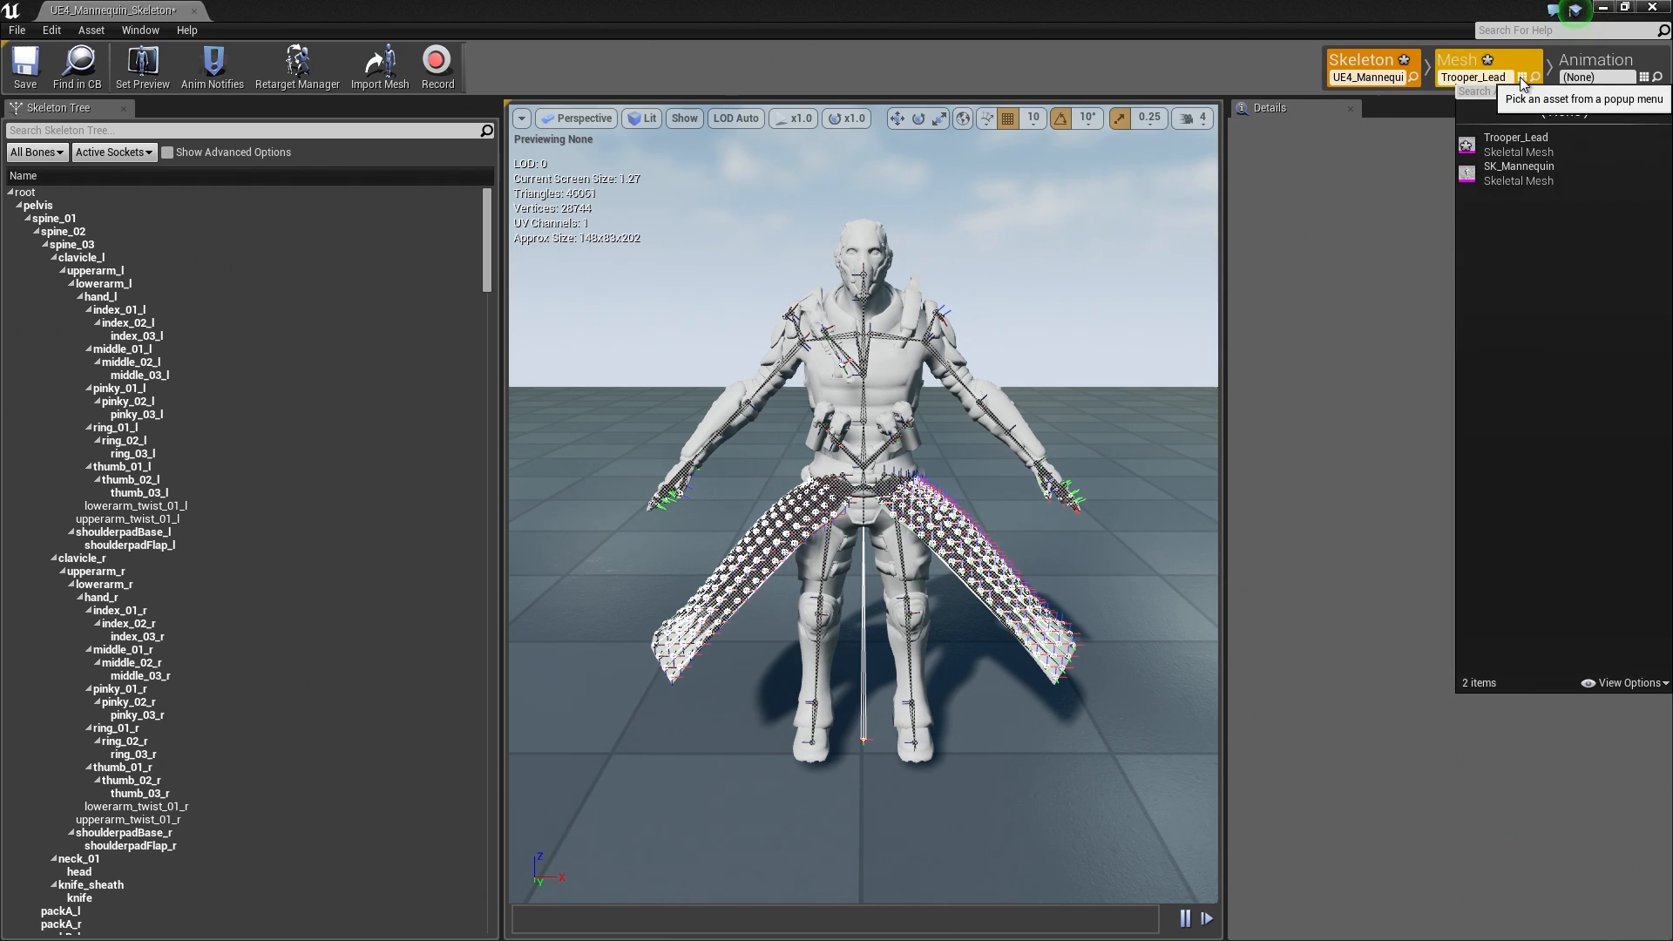
pyautogui.click(1533, 175)
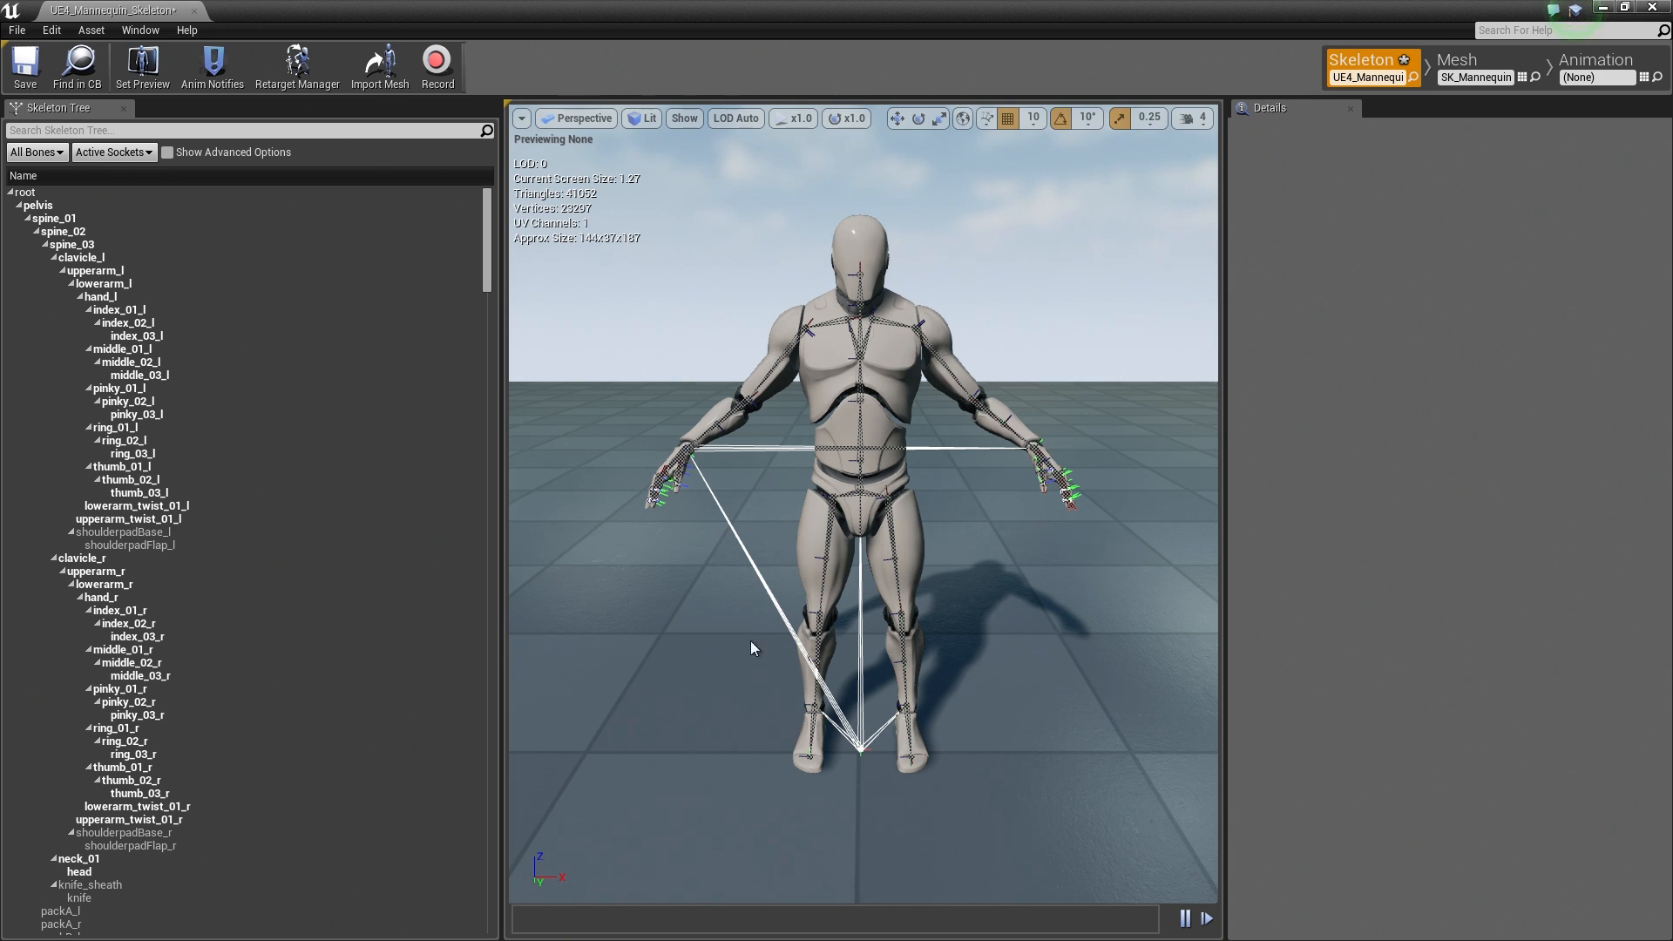
pyautogui.scroll(-10, 285, 560)
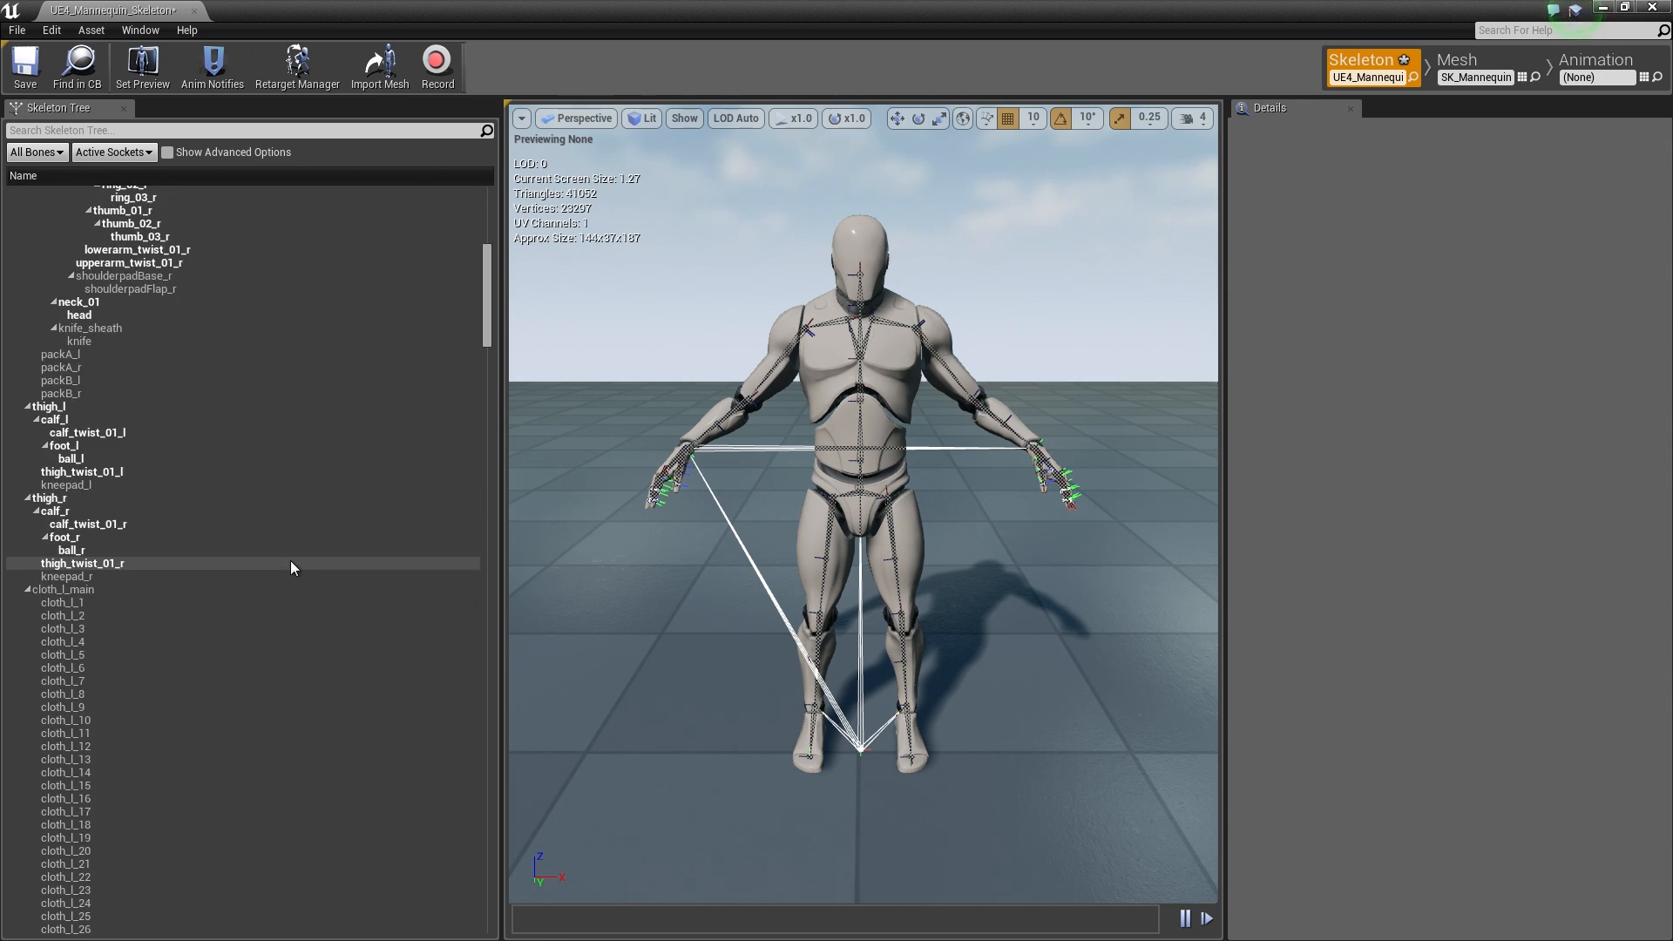
pyautogui.scroll(-5, 290, 561)
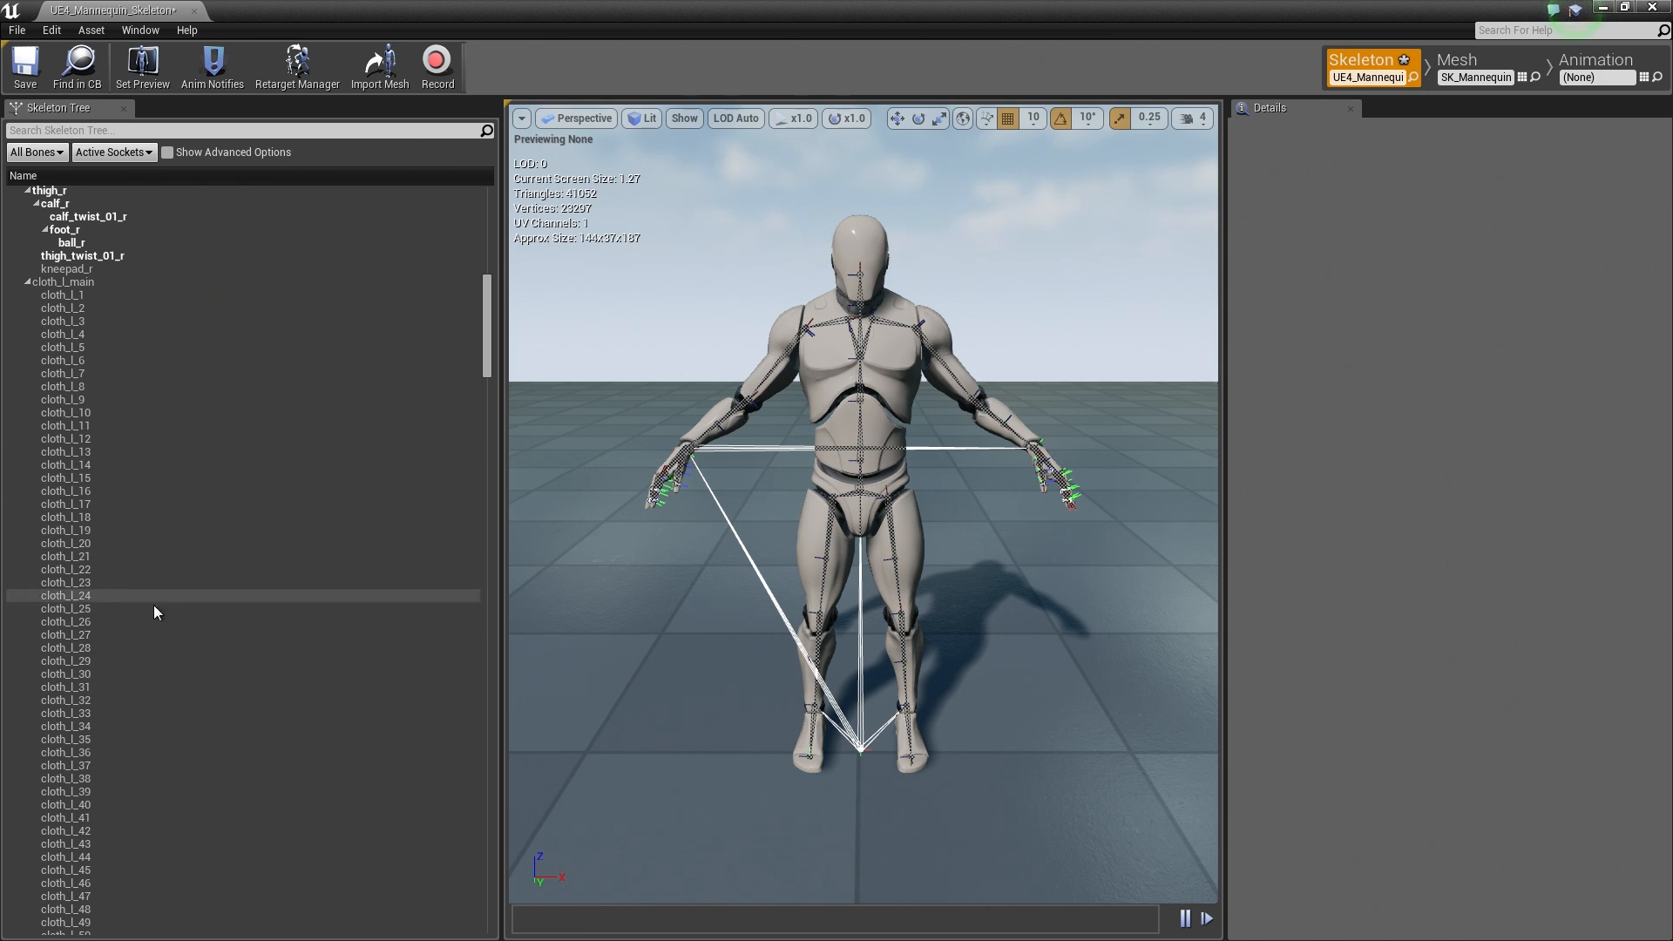
pyautogui.click(1521, 77)
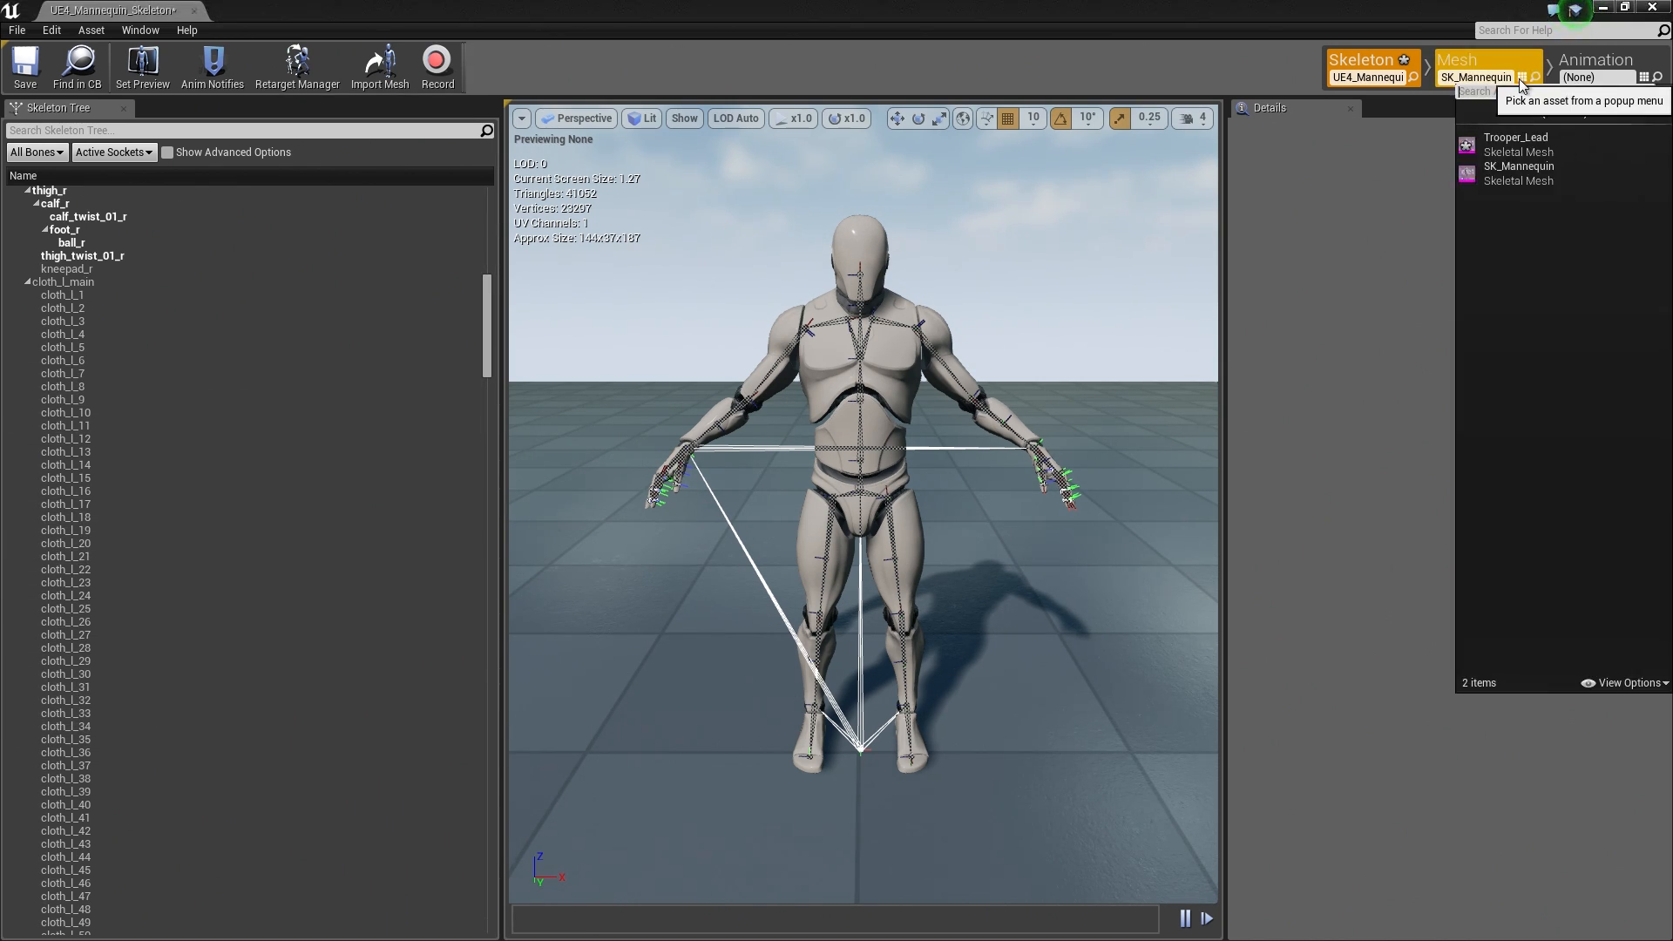
pyautogui.click(1539, 141)
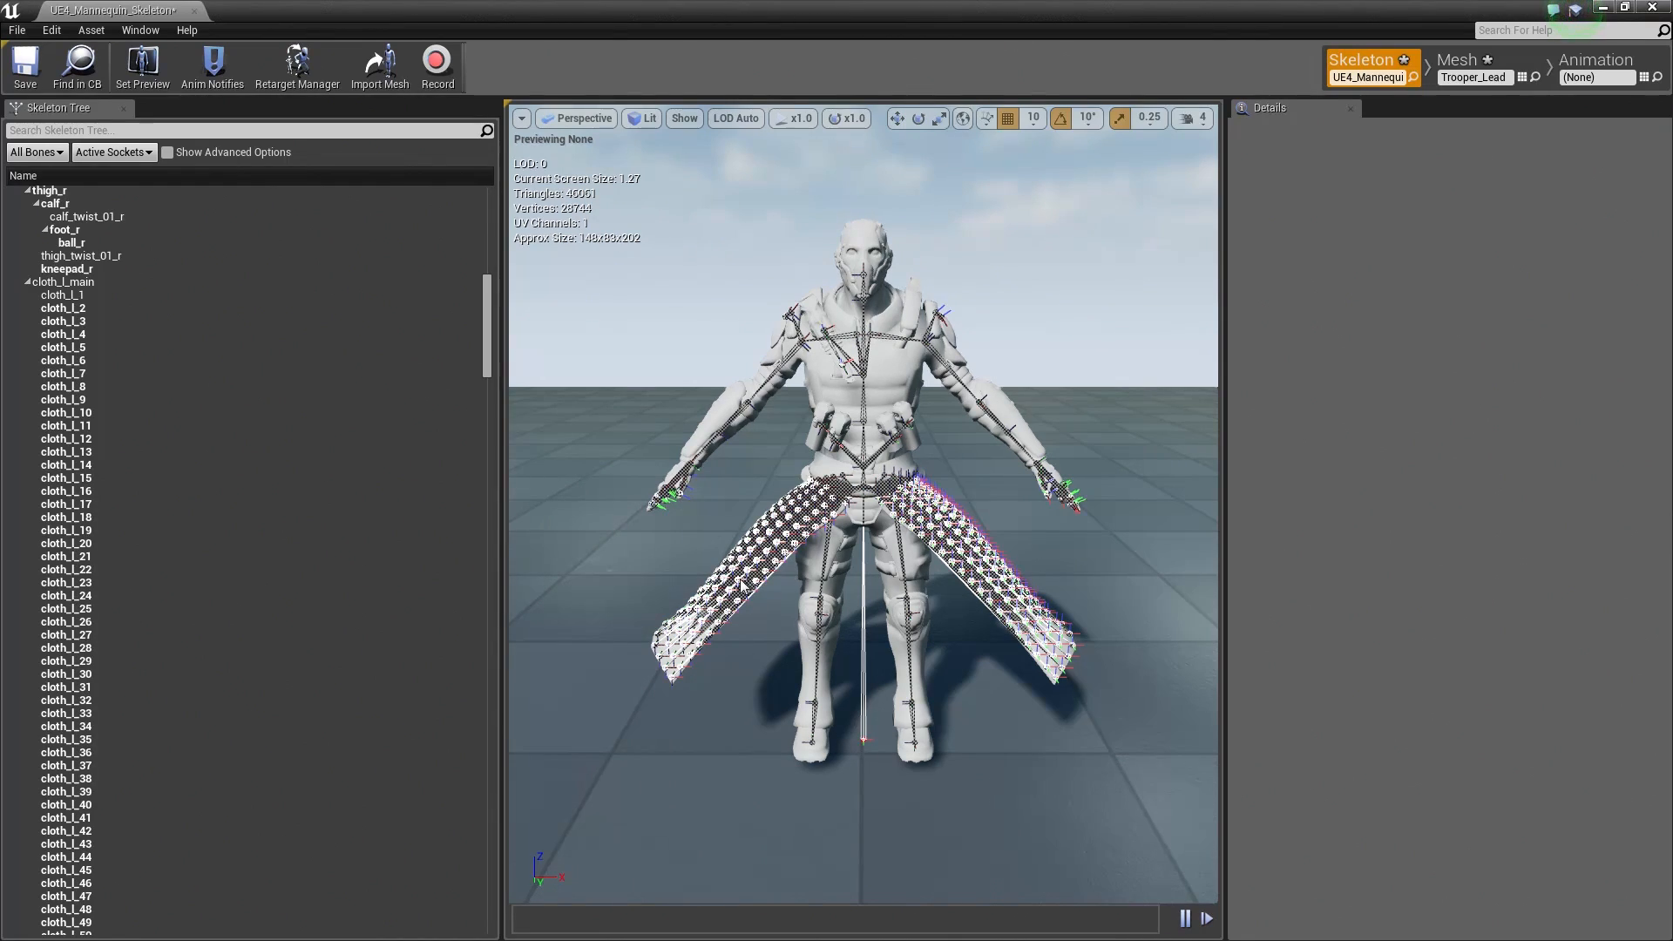
# Examine the Trooper's extra cloth and chest bones up close and look through the cloth bones in the skeleton hierarchy
pyautogui.click(827, 523)
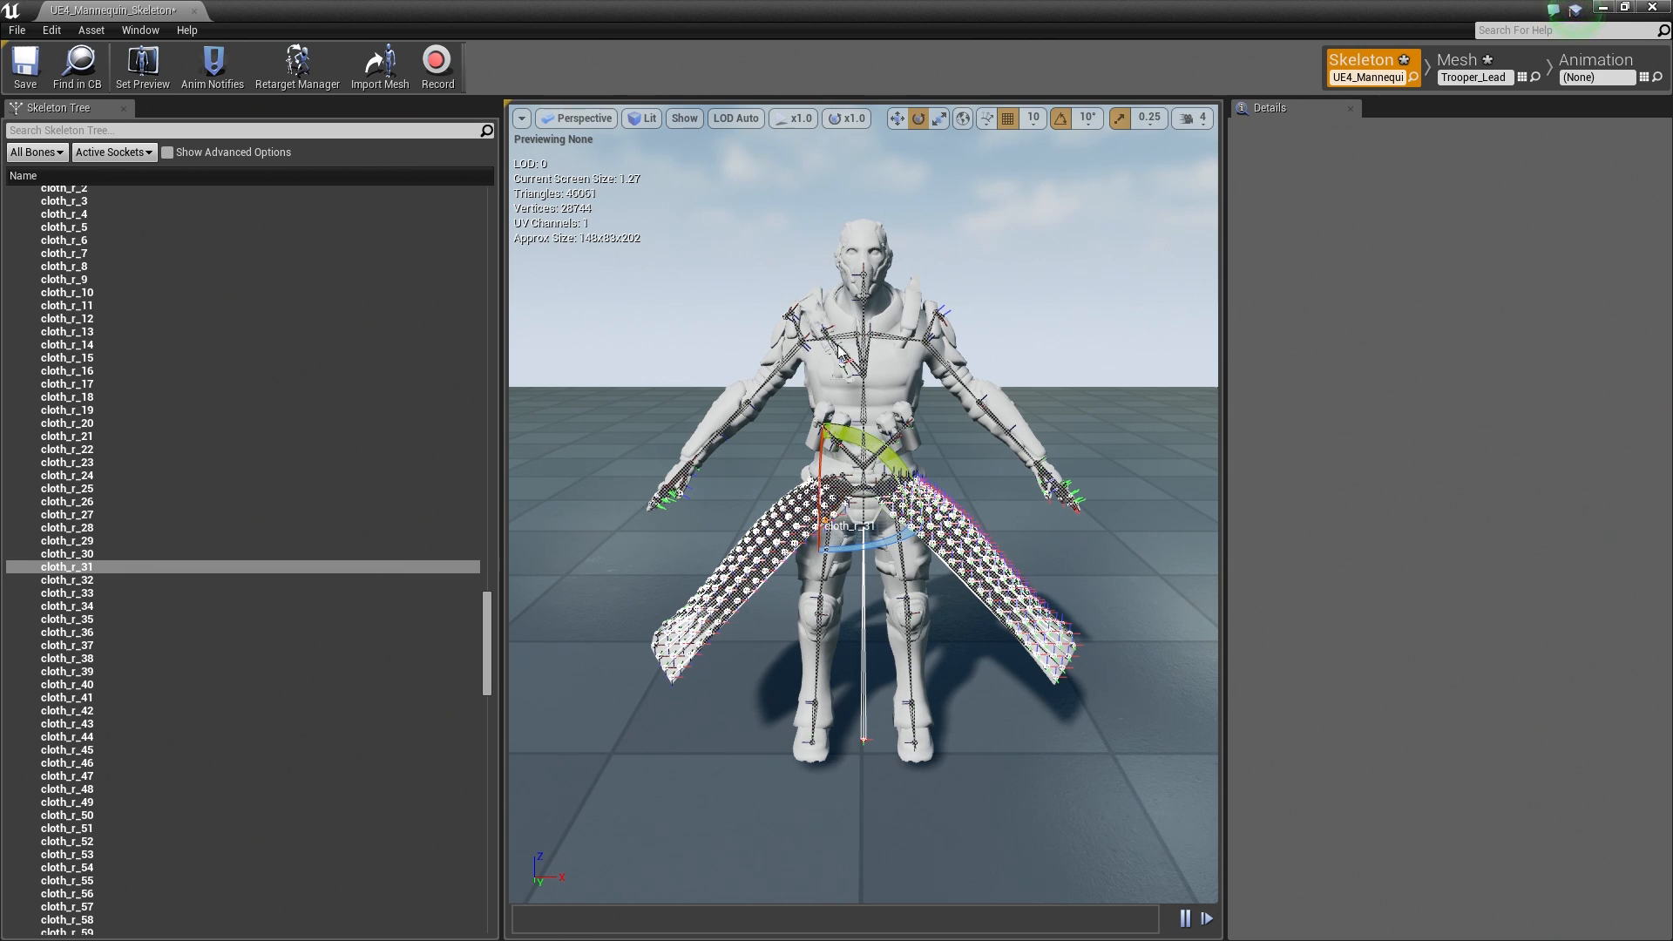
pyautogui.moveTo(846, 369); pyautogui.dragTo(974, 290, button='right')
pyautogui.press('w')
pyautogui.press('w')
pyautogui.press('s')
pyautogui.moveTo(748, 377); pyautogui.dragTo(780, 377, button='right')
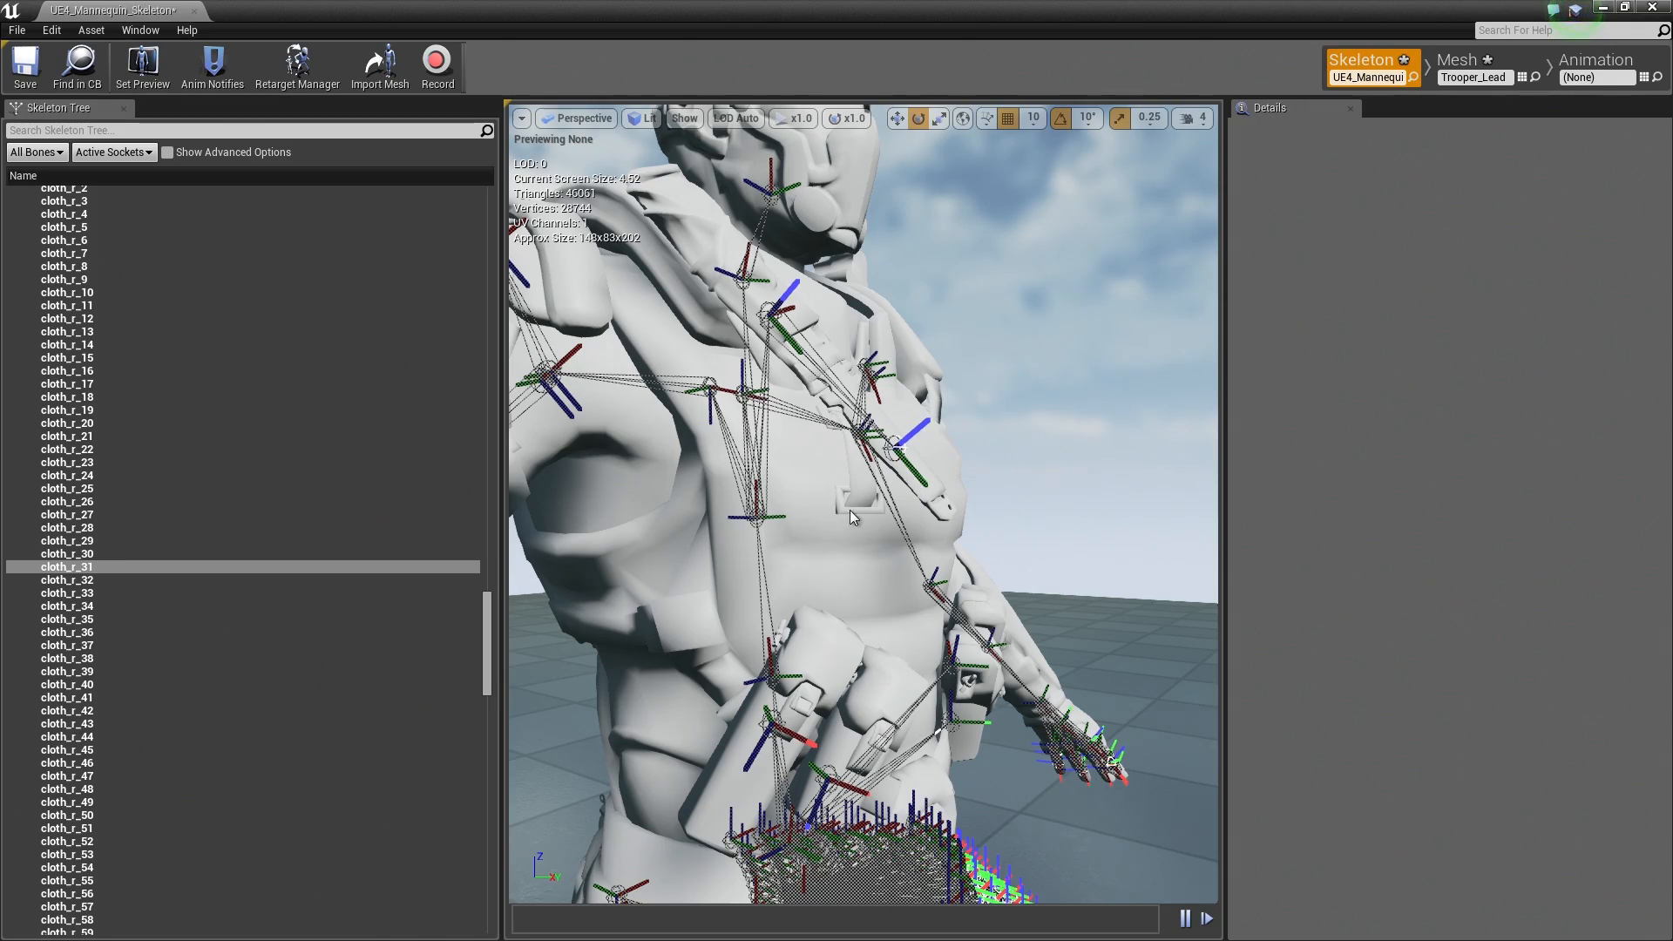
pyautogui.press('s')
pyautogui.moveTo(958, 374); pyautogui.dragTo(784, 434, button='right')
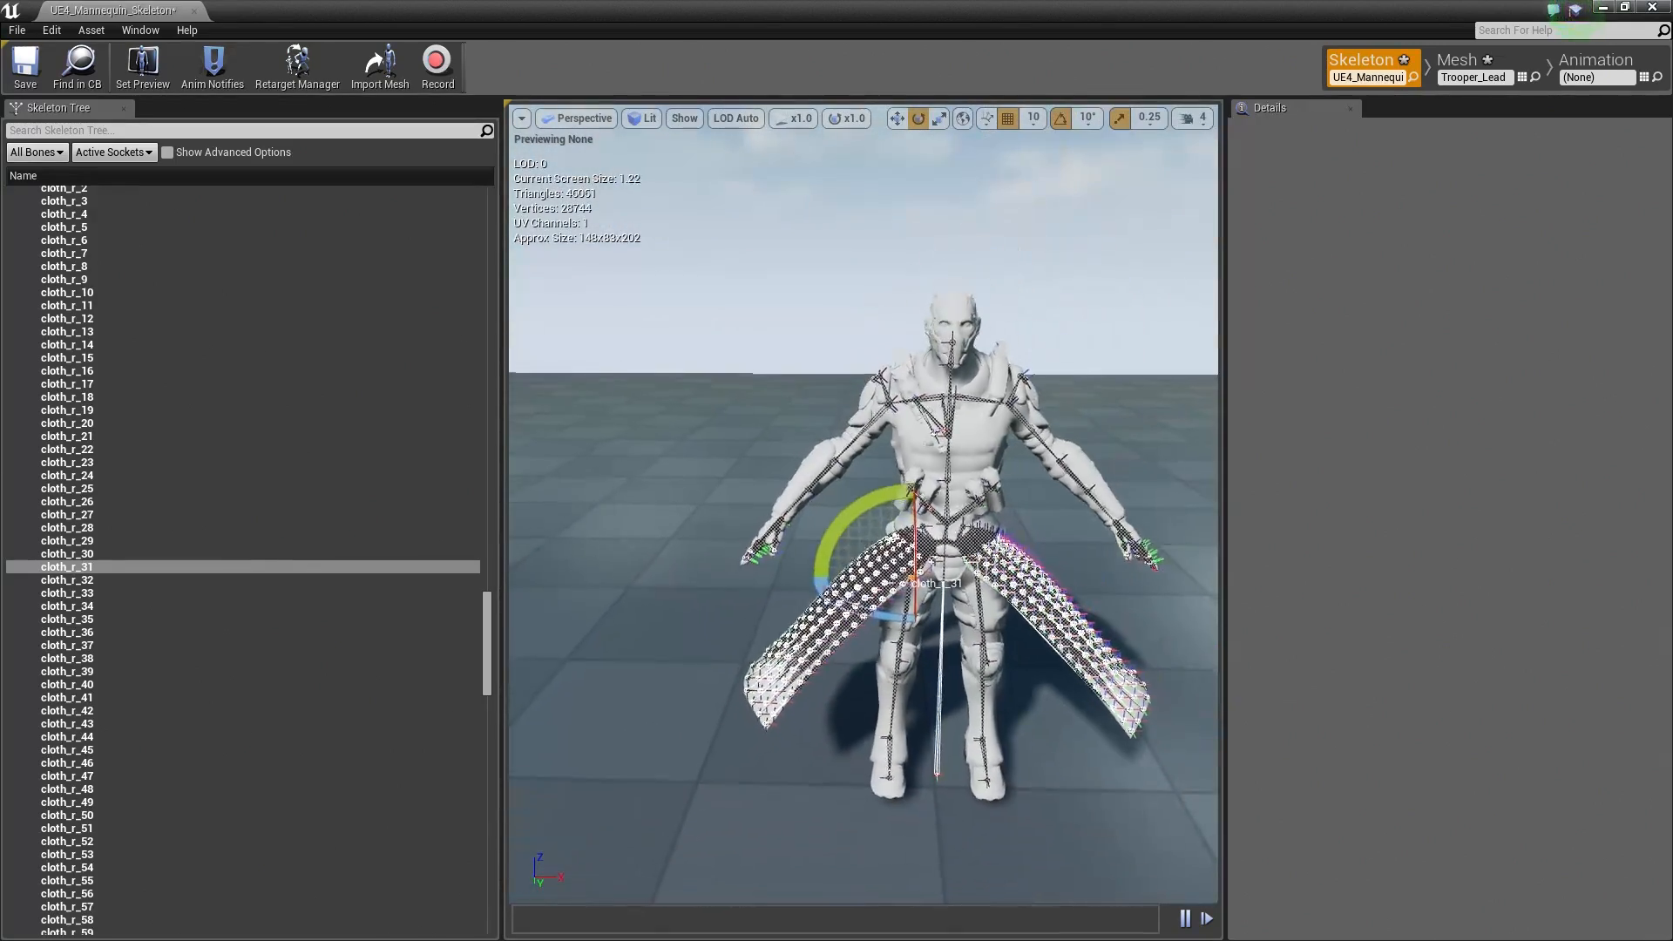
pyautogui.moveTo(912, 491); pyautogui.dragTo(913, 488, button='right')
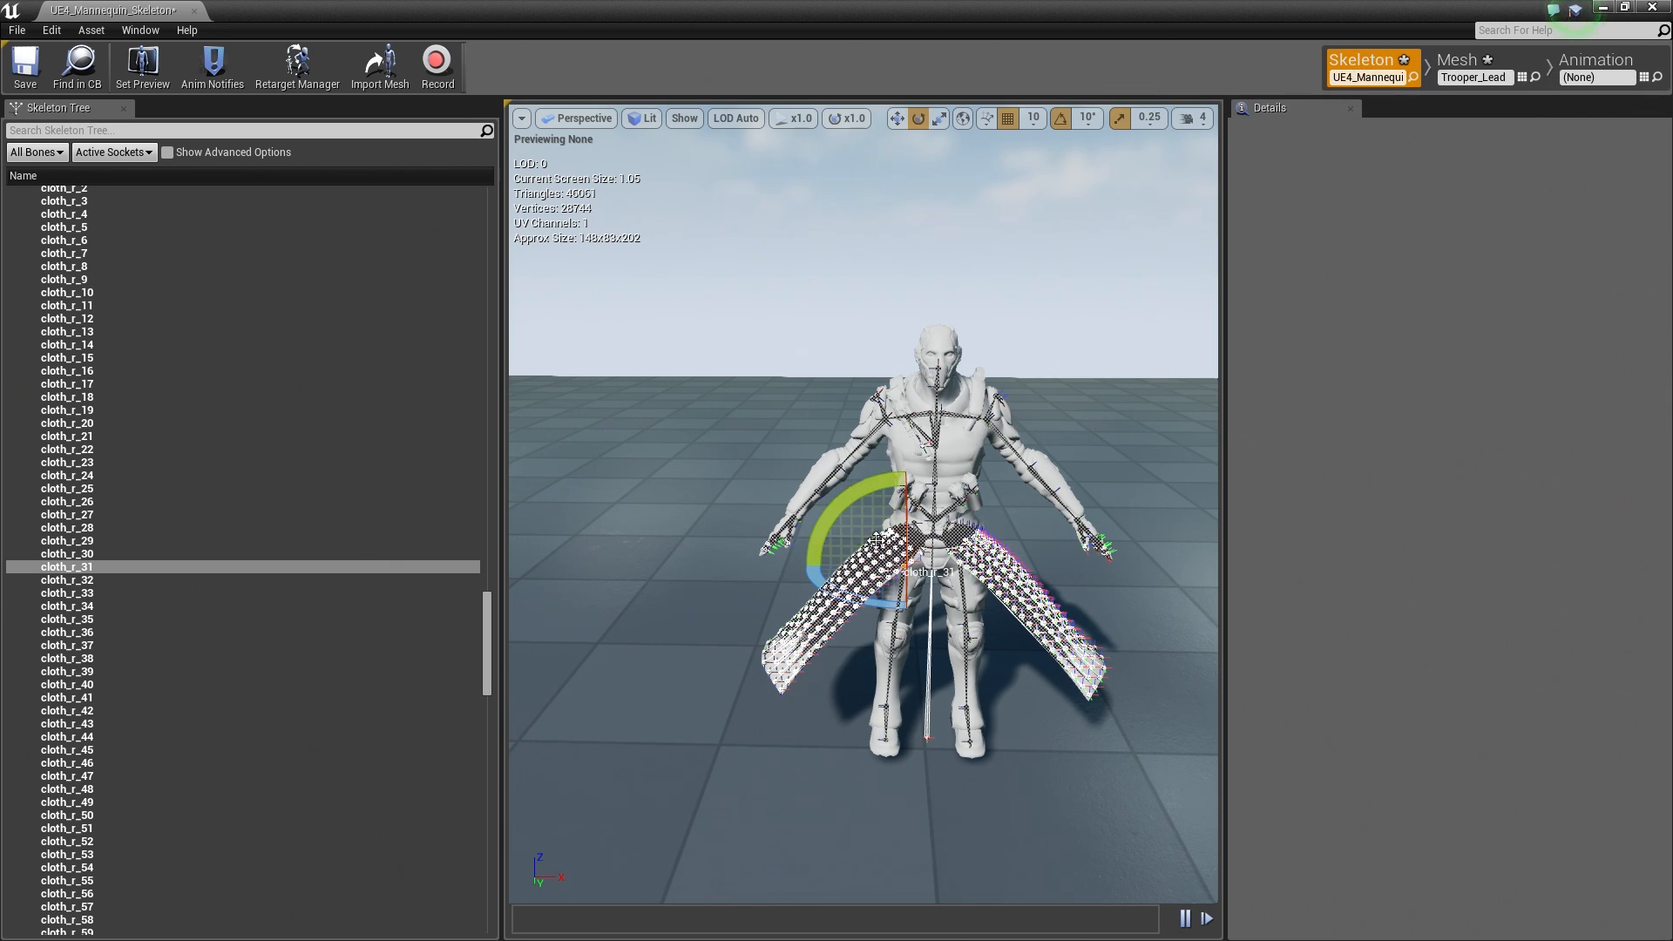
pyautogui.scroll(5, 261, 549)
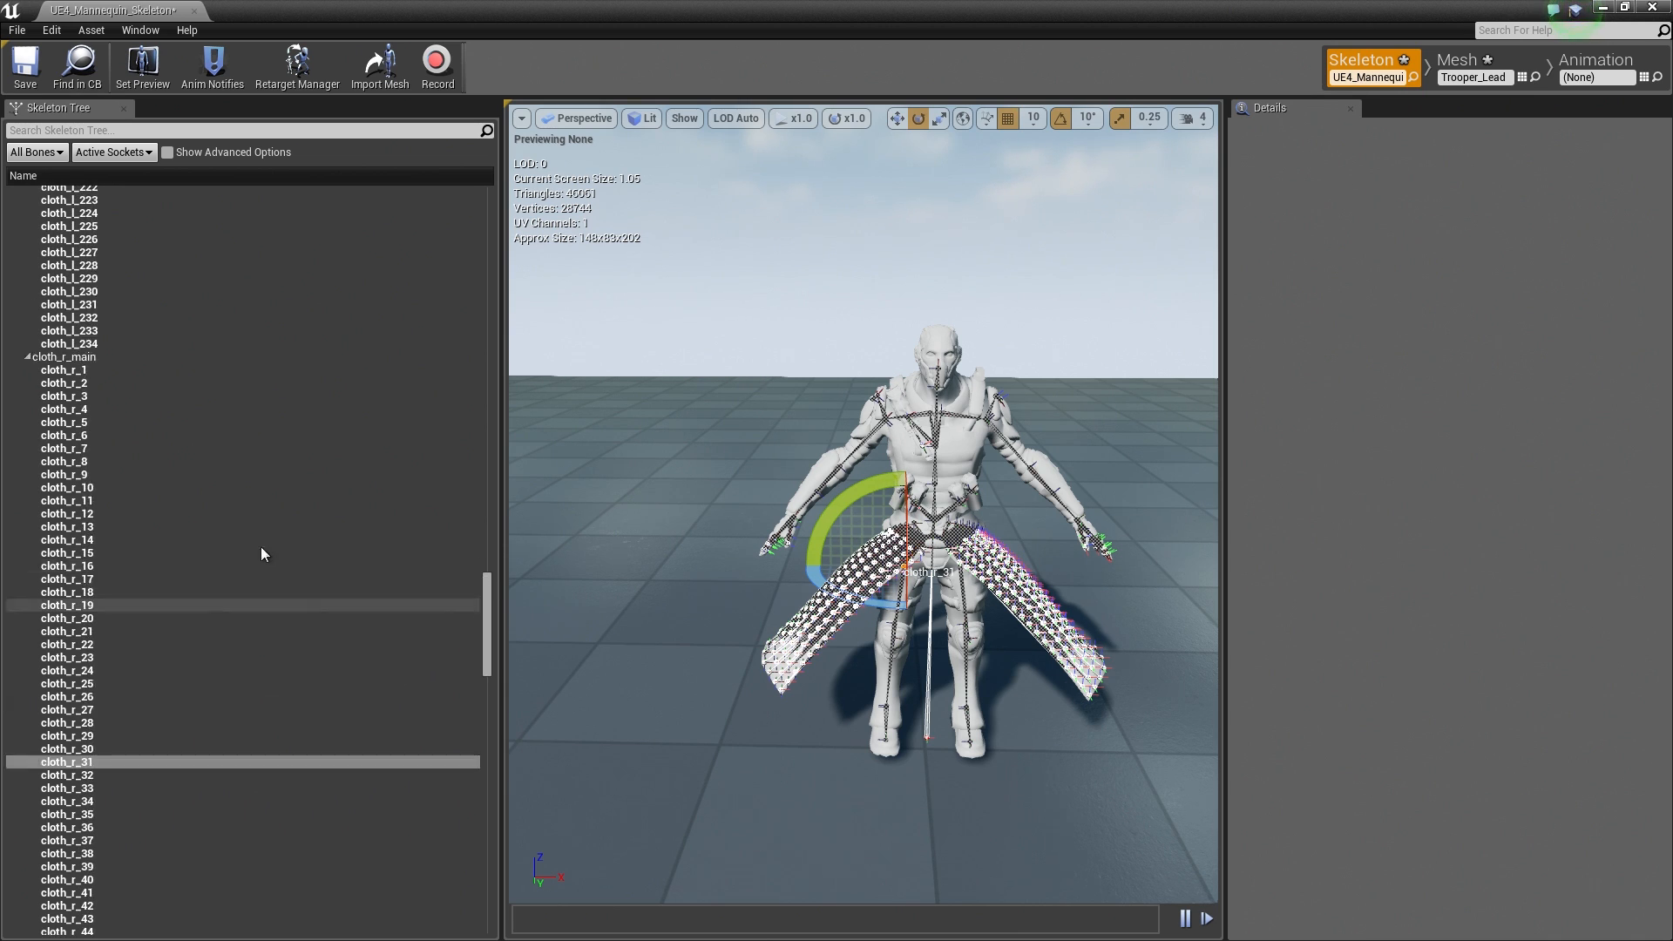
pyautogui.scroll(20, 262, 552)
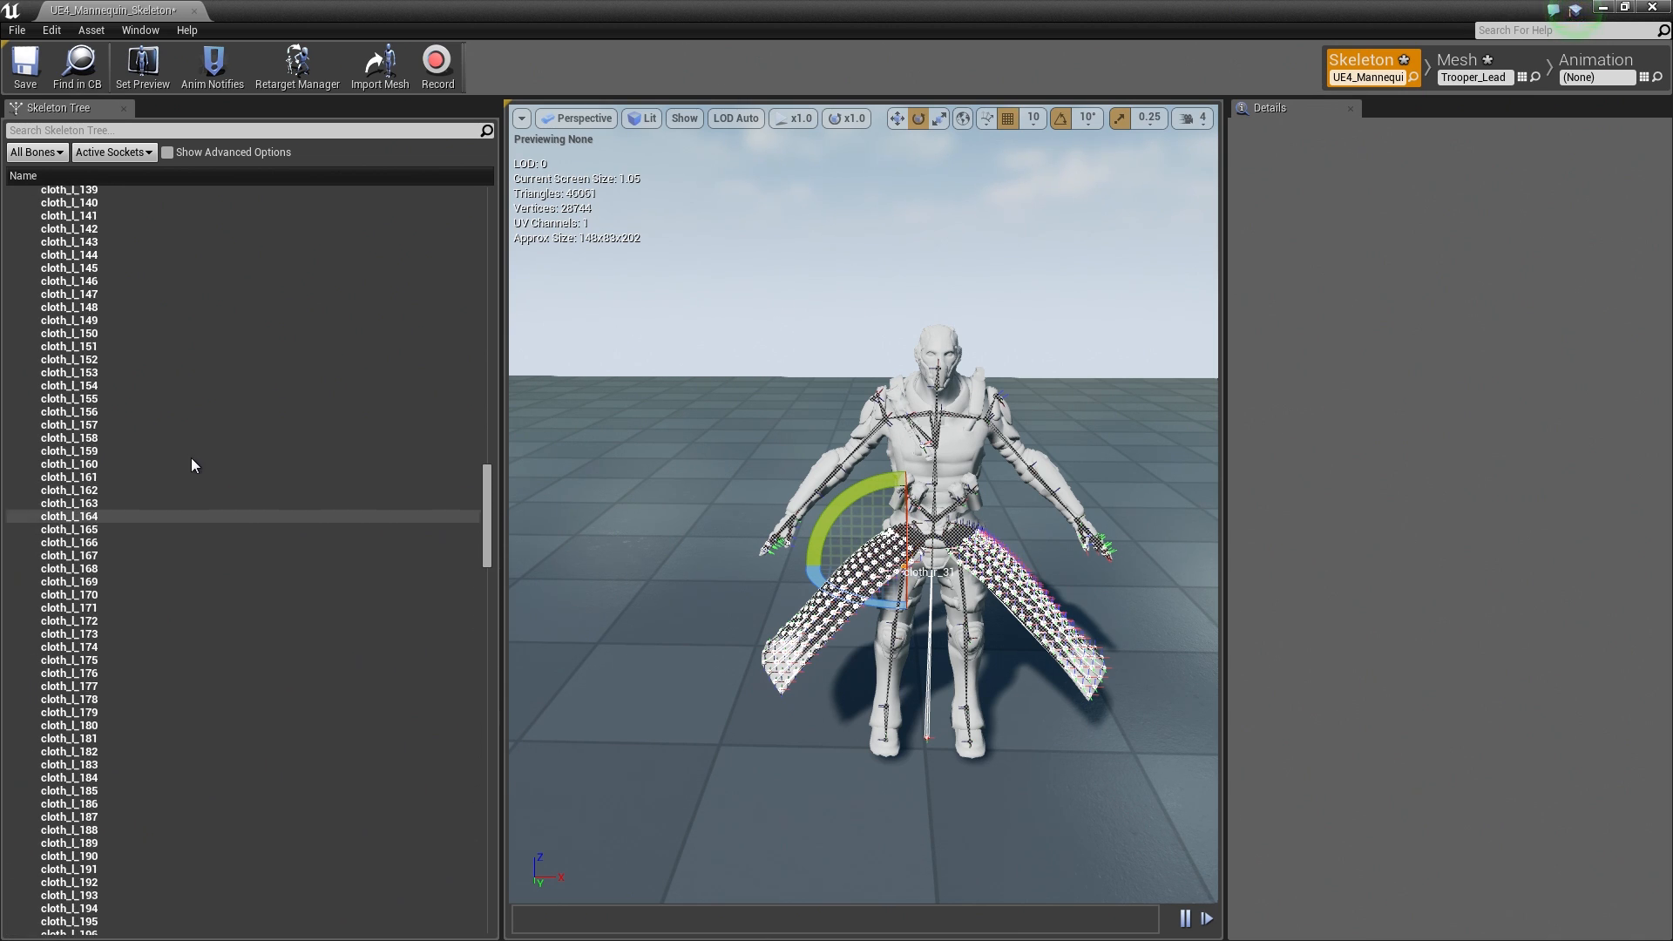
pyautogui.scroll(8, 192, 465)
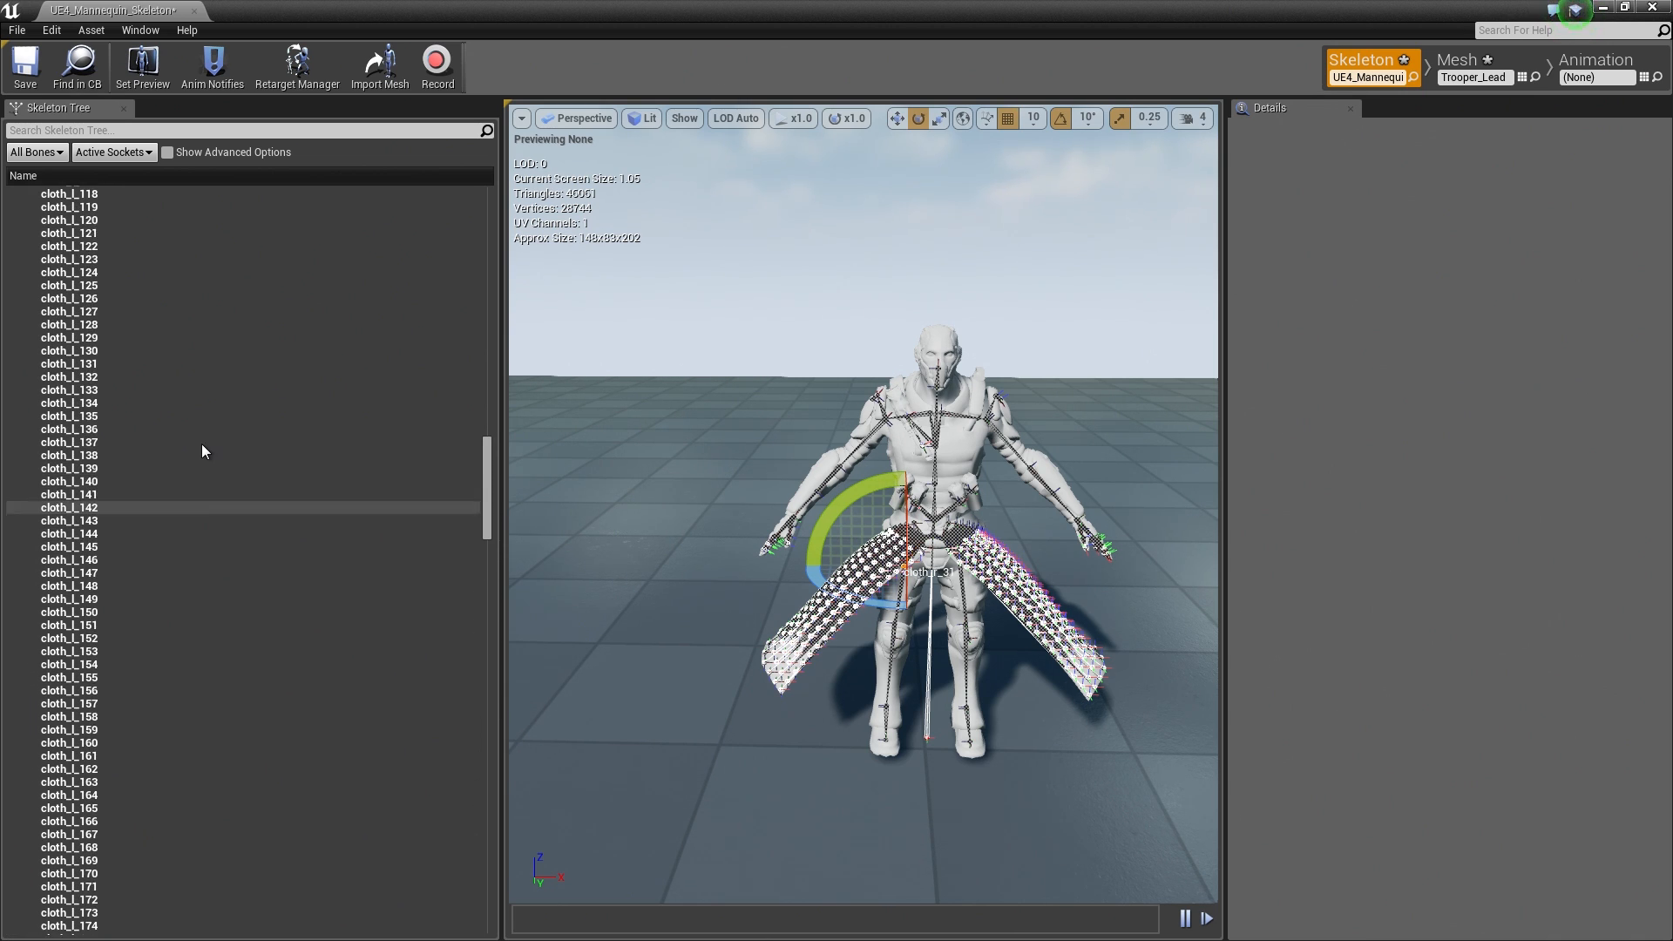
# Save UE4_Mannequin_Skeleton, close its editor, and save all modified project content including the level
pyautogui.click(25, 77)
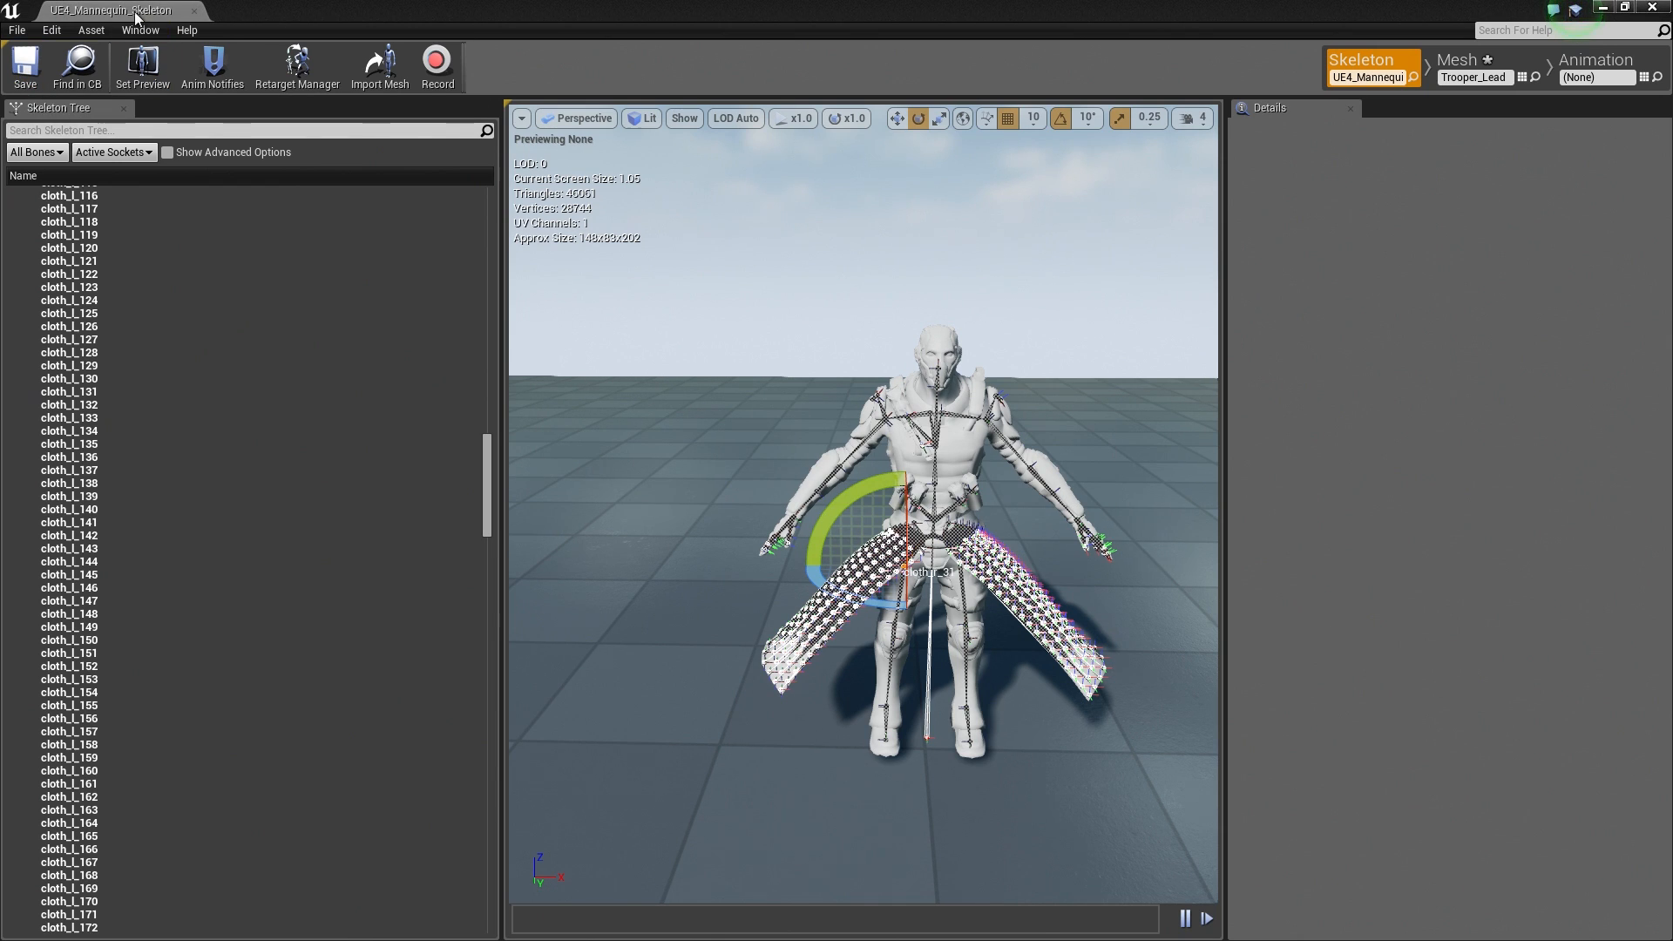
pyautogui.click(193, 11)
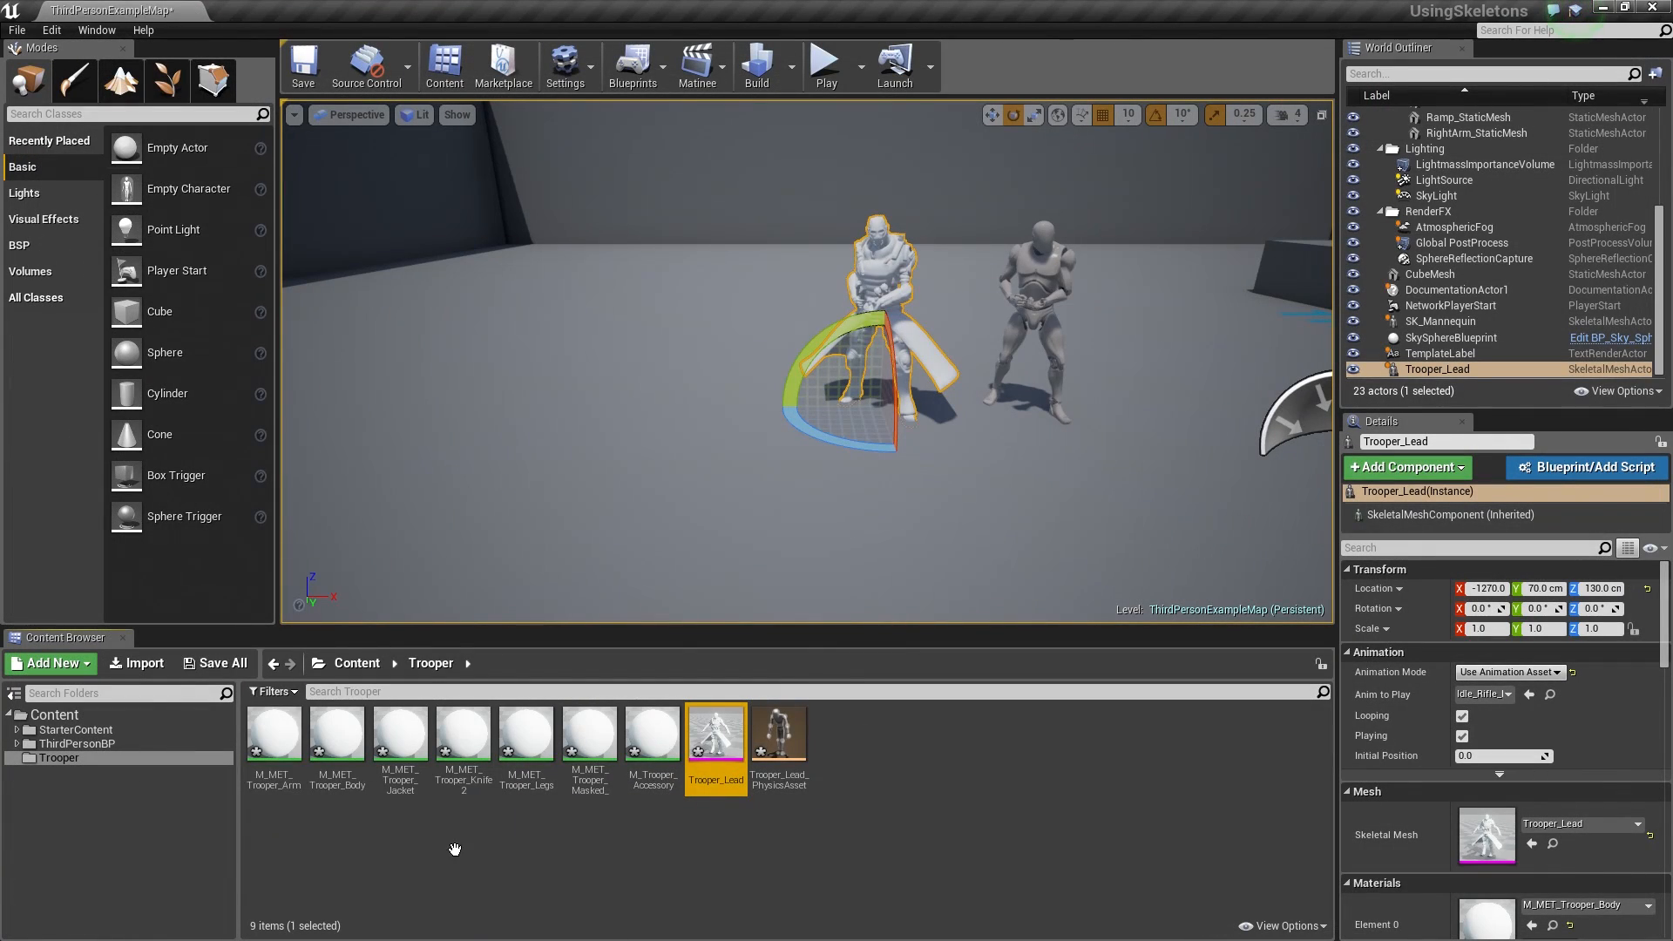
pyautogui.click(215, 663)
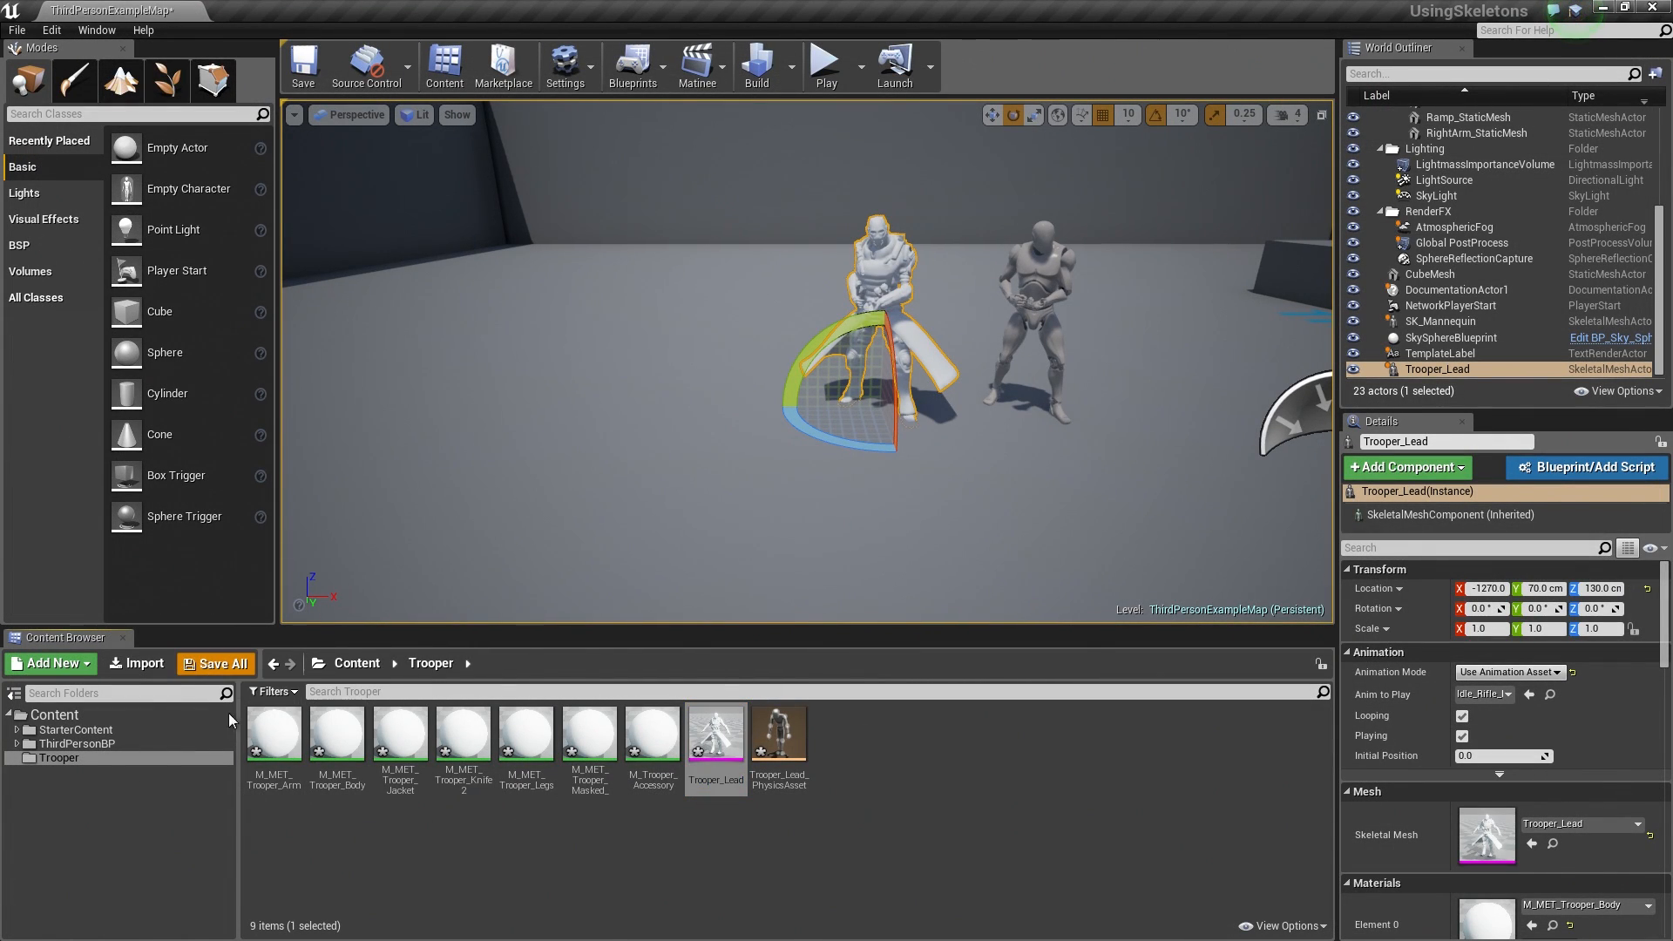
pyautogui.click(990, 644)
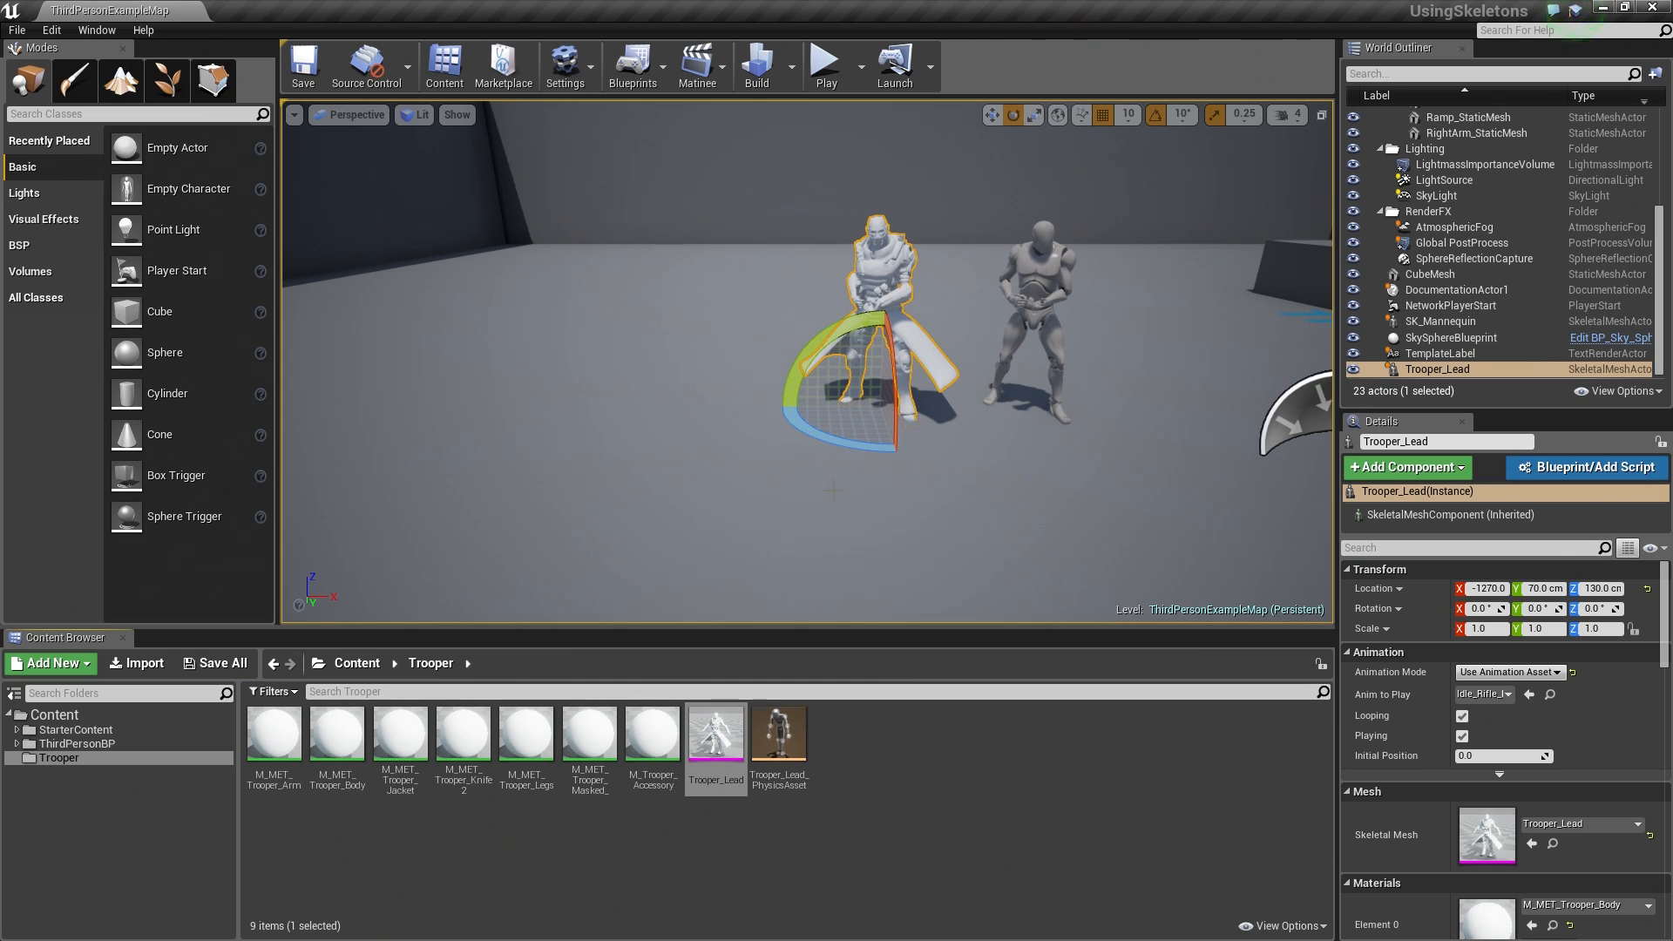
# Deselect the Trooper in the level, switch to the file explorer, and open the CouchKnights folder under Skeletons > Characters
pyautogui.moveTo(811, 491)
pyautogui.mouseDown(button='right')
pyautogui.moveTo(811, 459)
pyautogui.moveTo(812, 480)
pyautogui.mouseUp(button='right')
pyautogui.press('d')
pyautogui.press('w')
pyautogui.press('Escape')
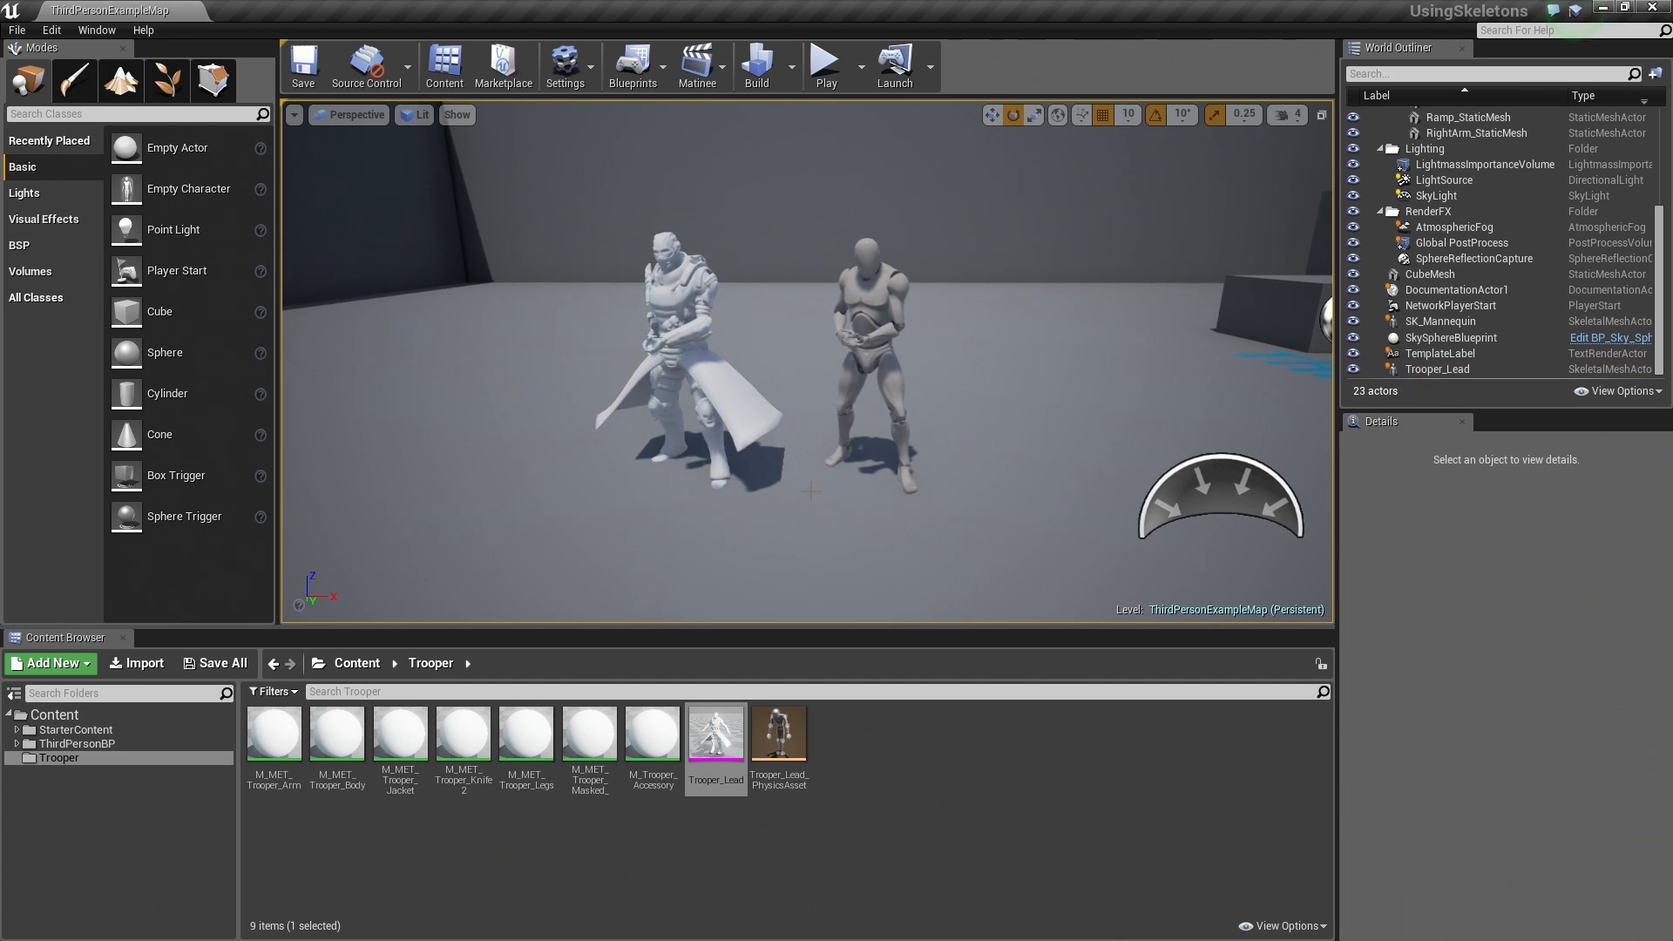
pyautogui.hotkey('alt', 'Tab')
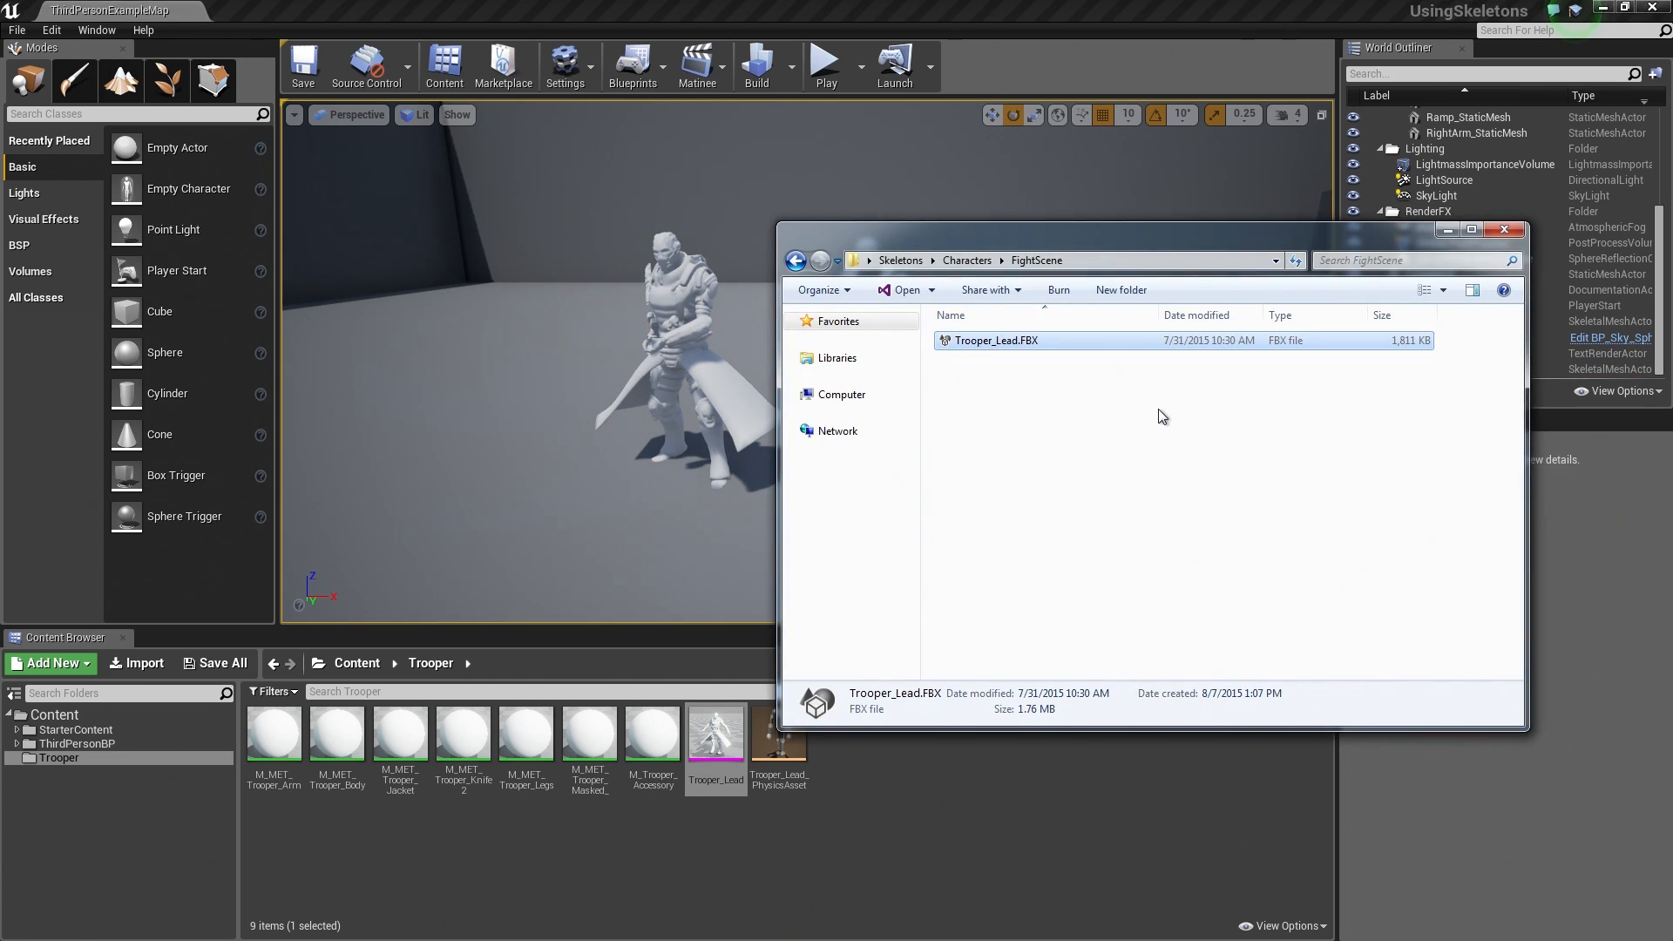
pyautogui.click(967, 261)
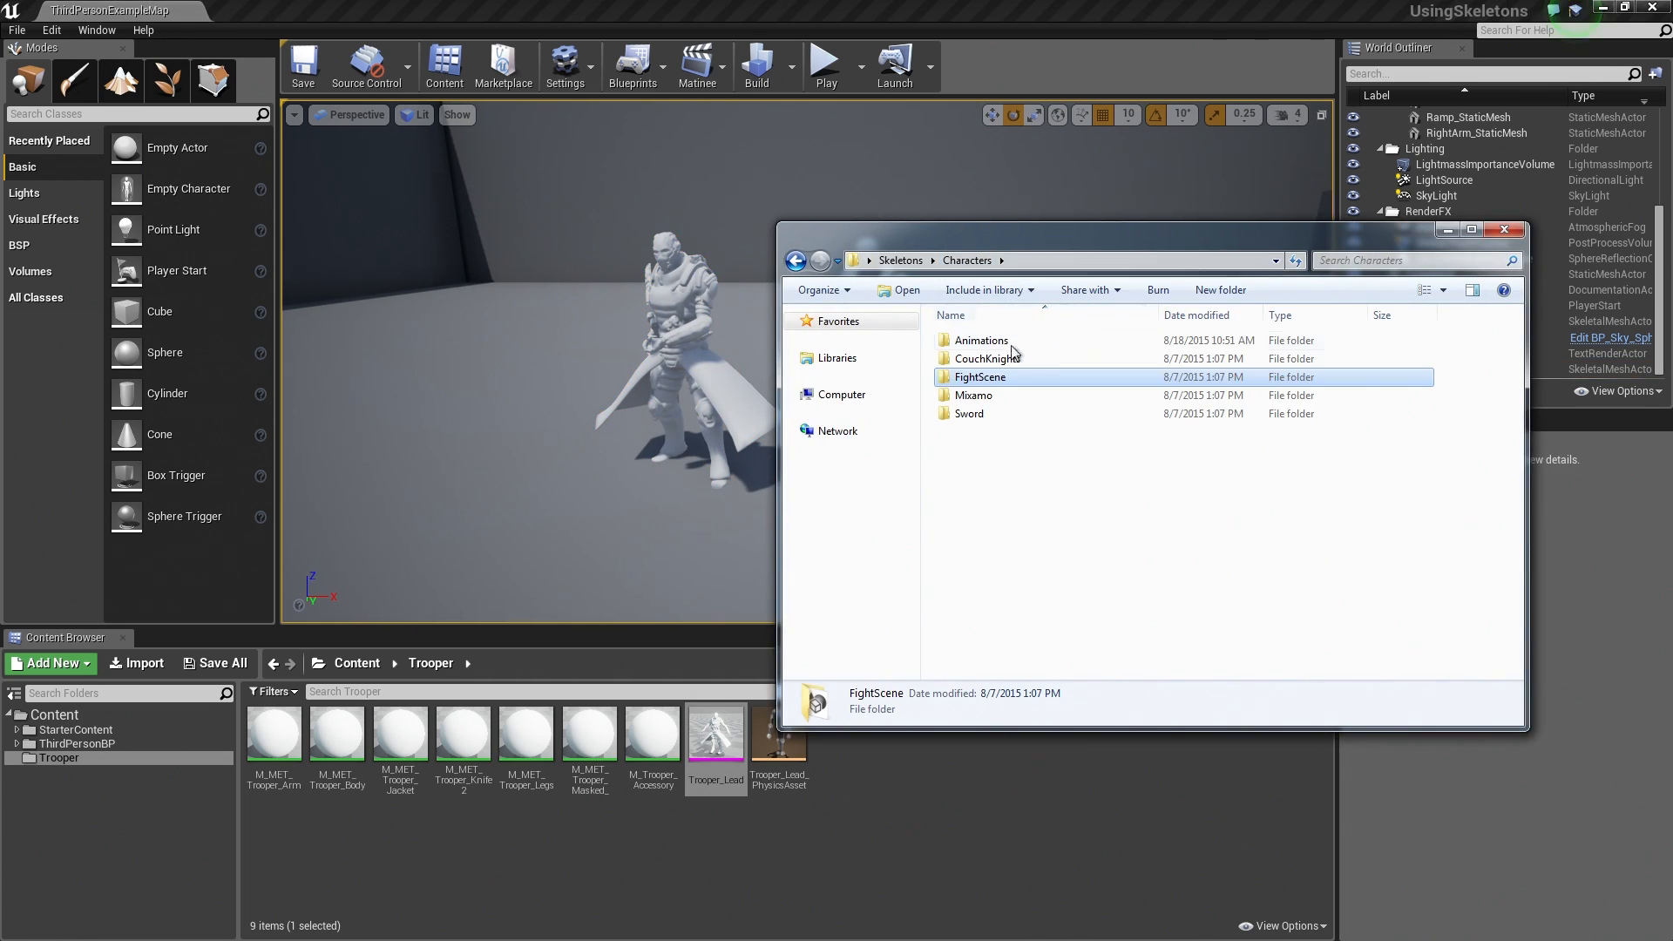
pyautogui.click(1002, 361)
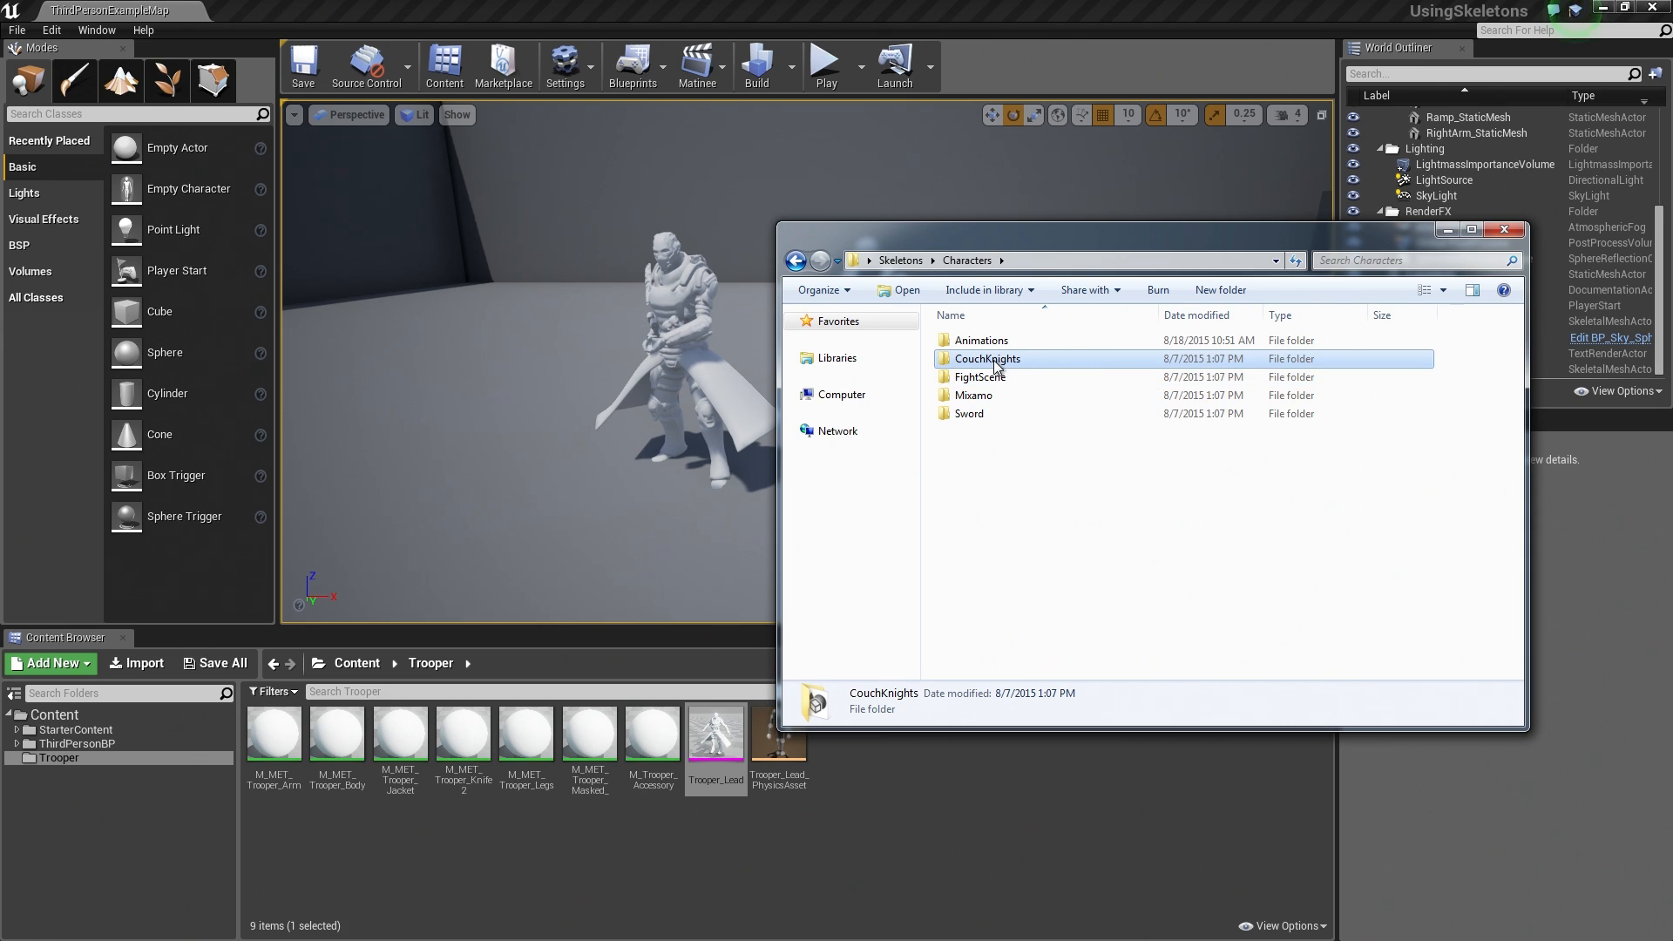
pyautogui.doubleClick(996, 361)
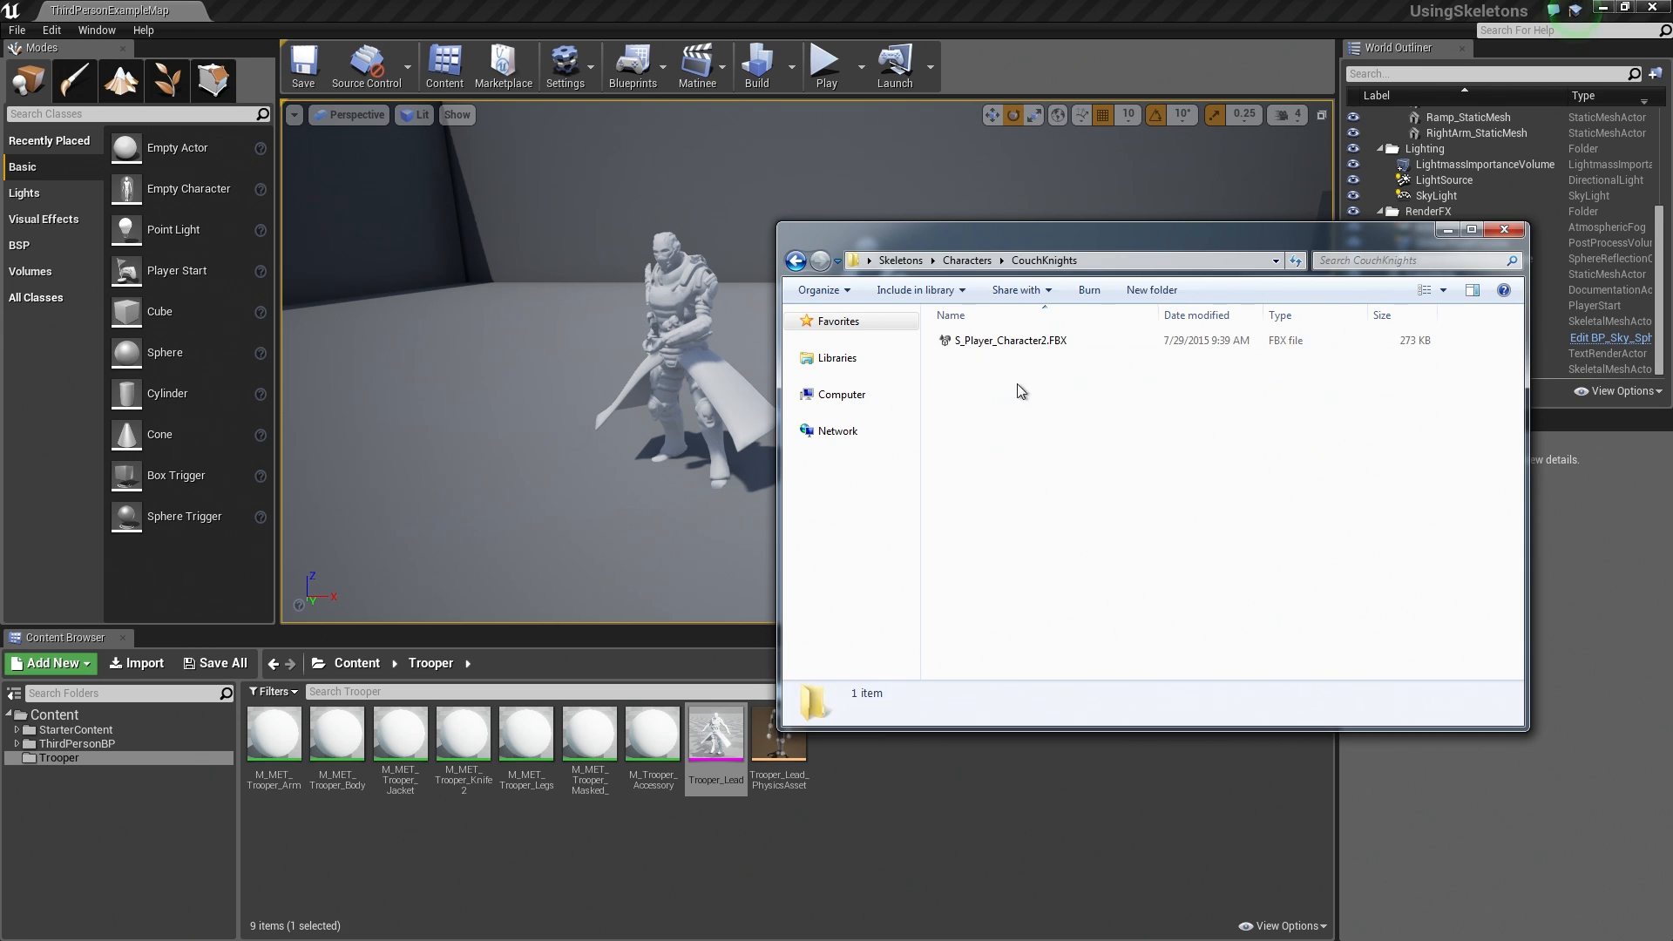
# In the Unreal Editor, create a new folder named CouchKnights directly under the project's Content folder
pyautogui.click(53, 715)
pyautogui.rightClick(53, 715)
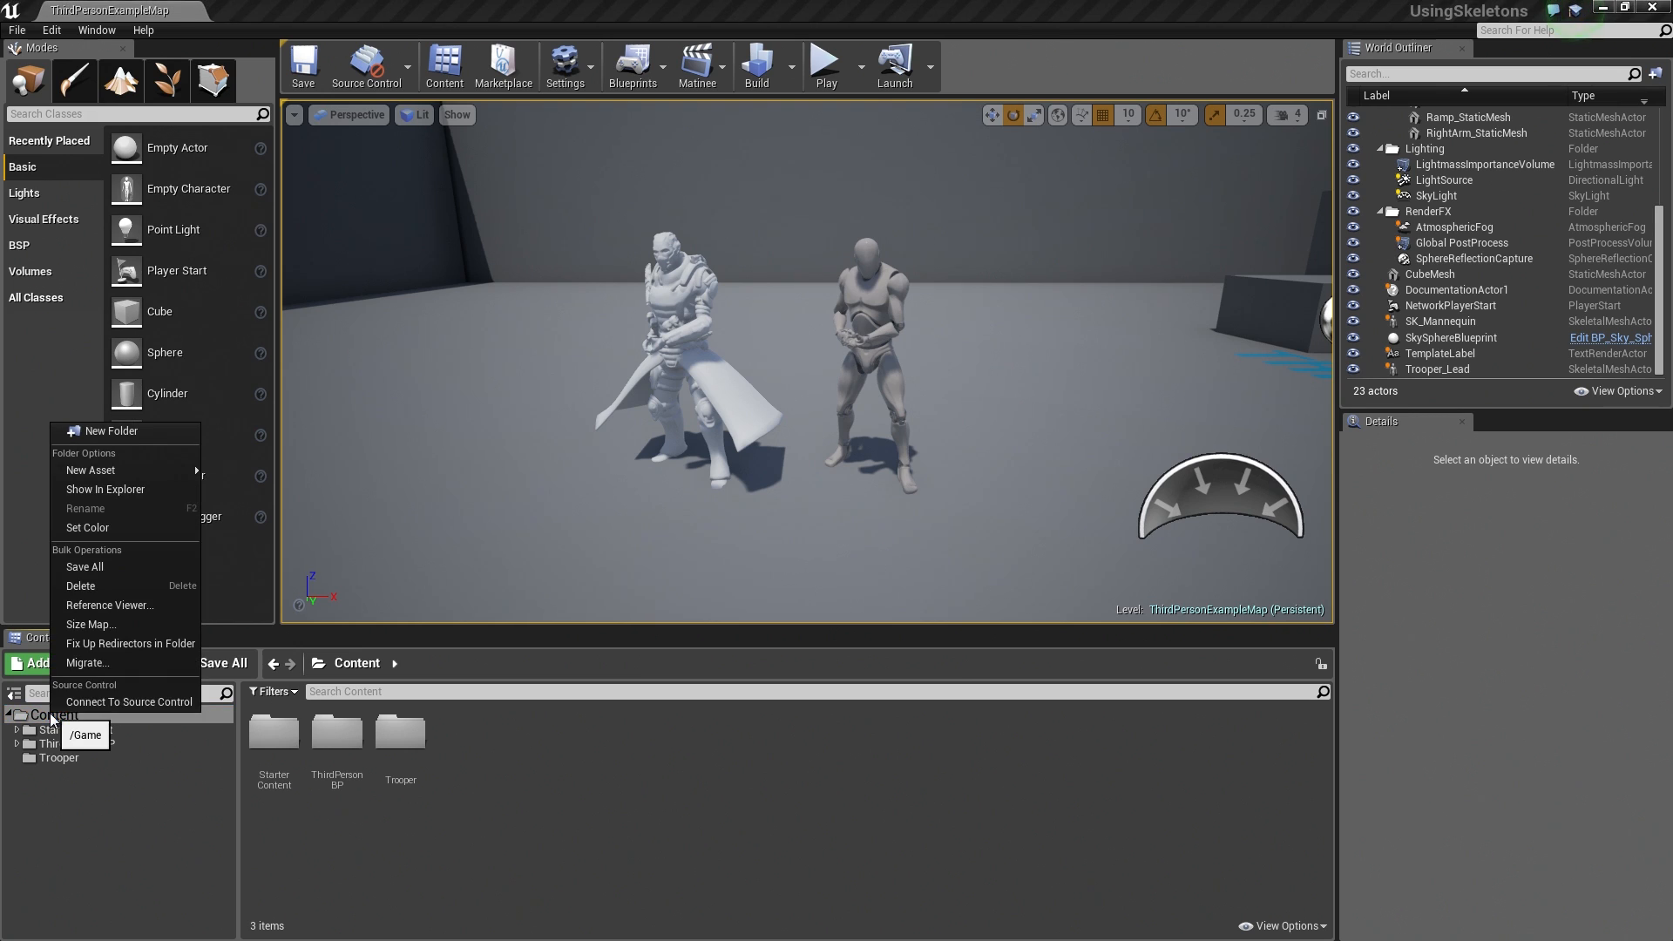
pyautogui.click(96, 431)
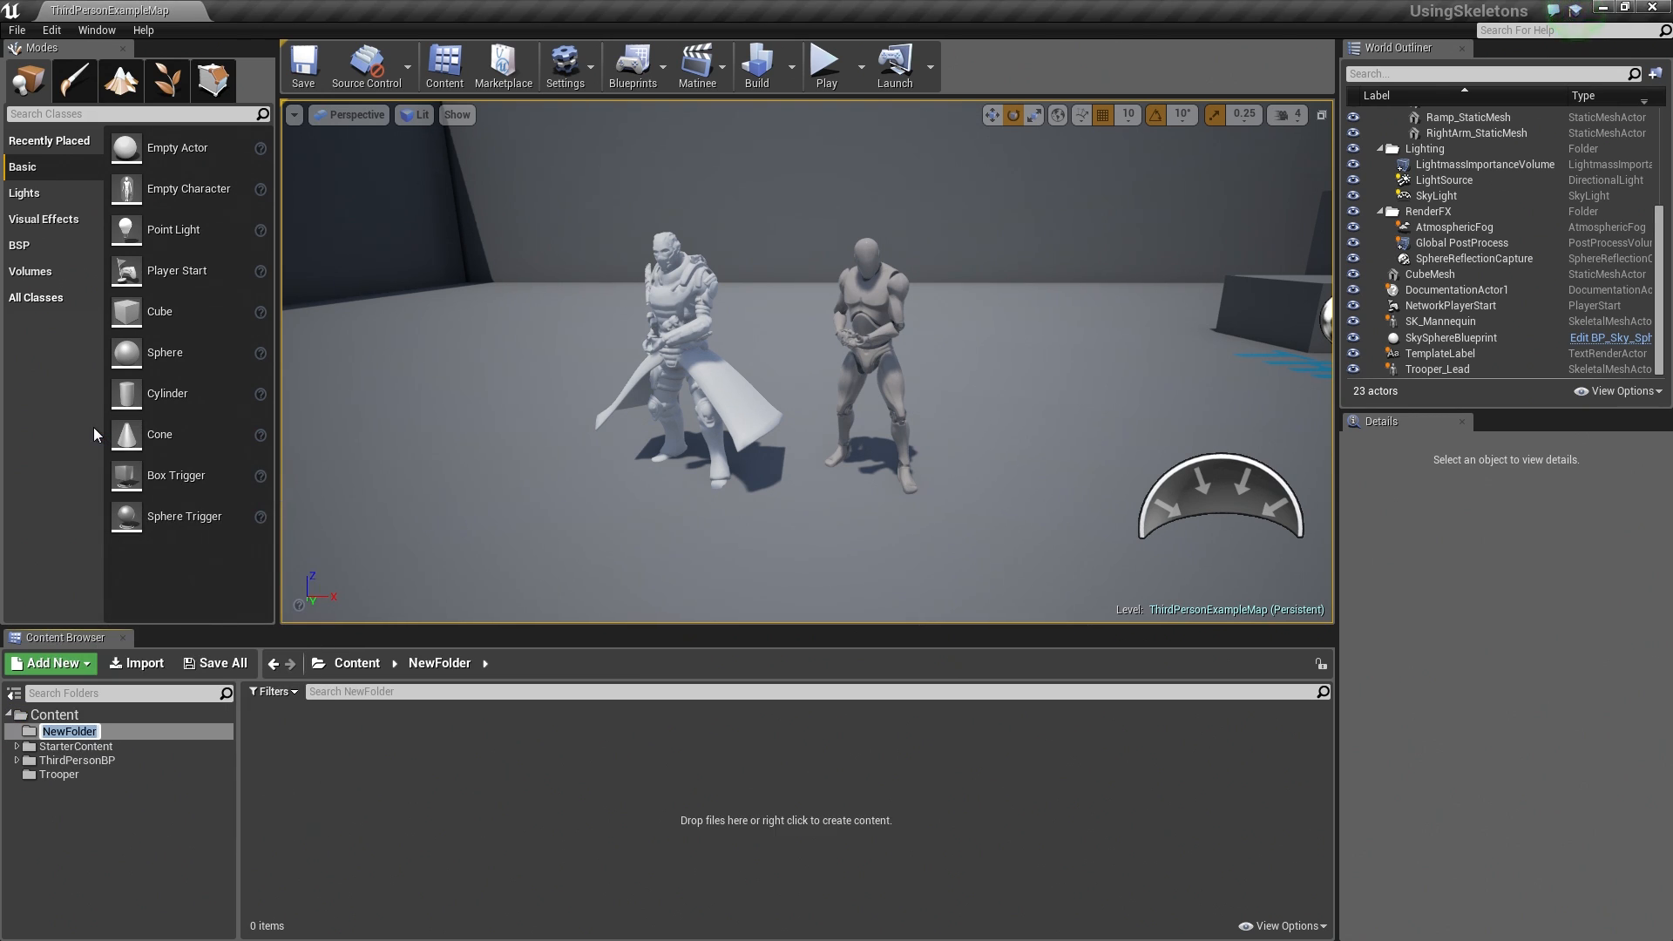
pyautogui.write('CouchKnights')
pyautogui.press('Return')
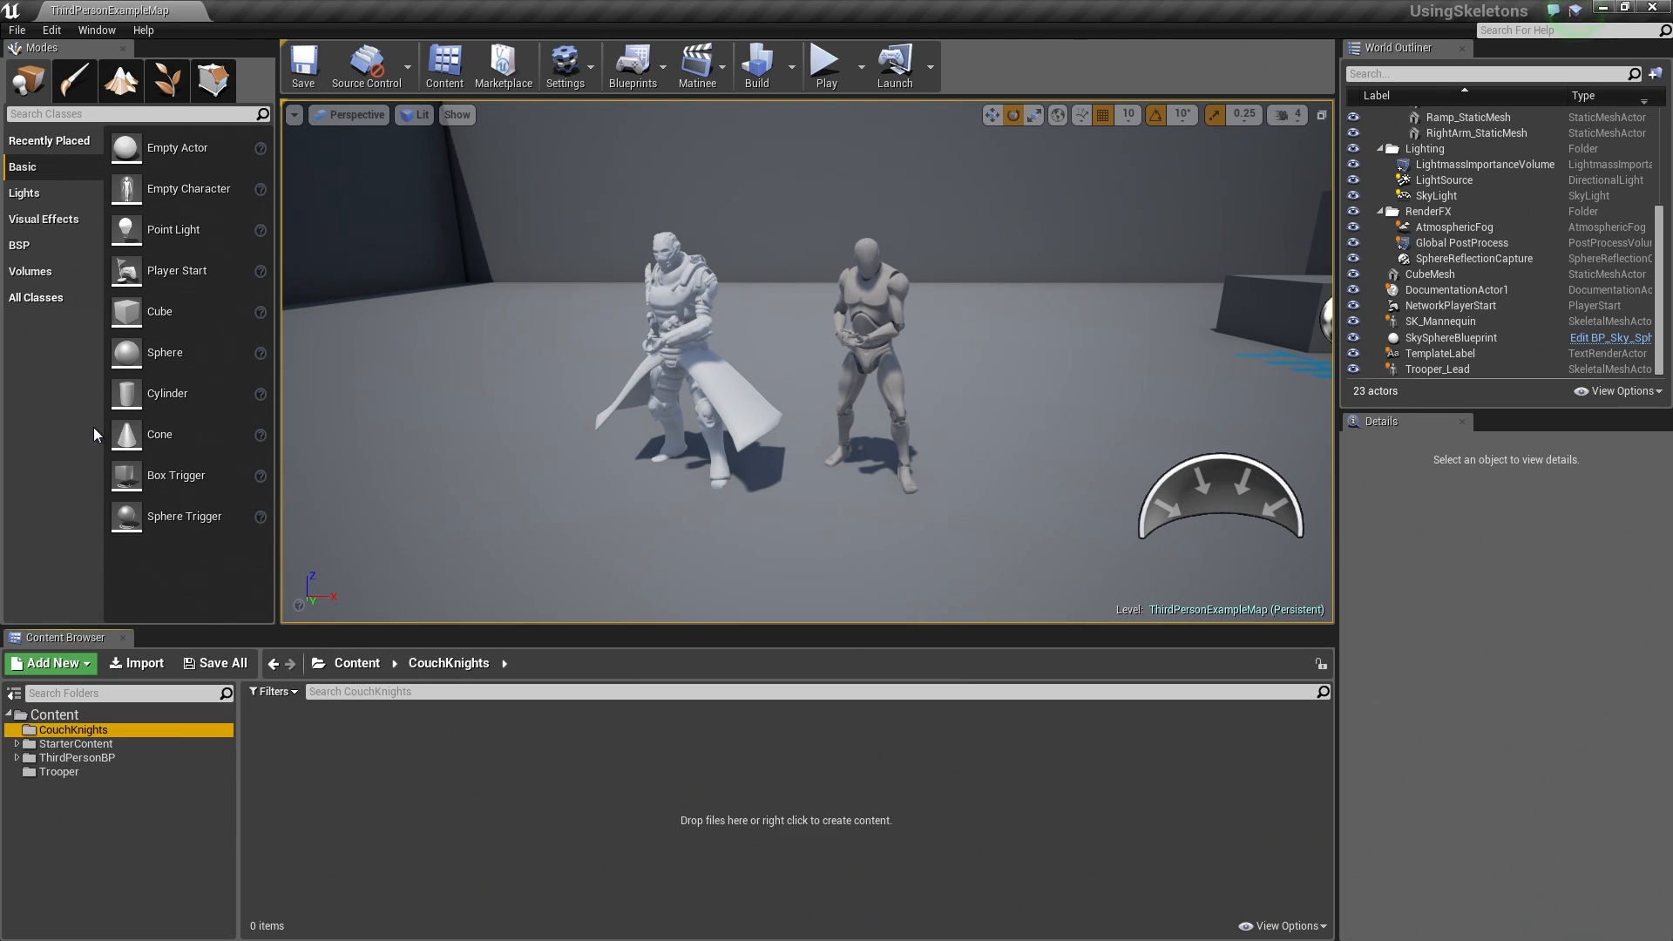
# Import S_Player_Character2.FBX into the CouchKnights folder as a skeletal mesh assigned to UE4_Mannequin_Skeleton, and close the message log
pyautogui.hotkey('alt', 'Tab')
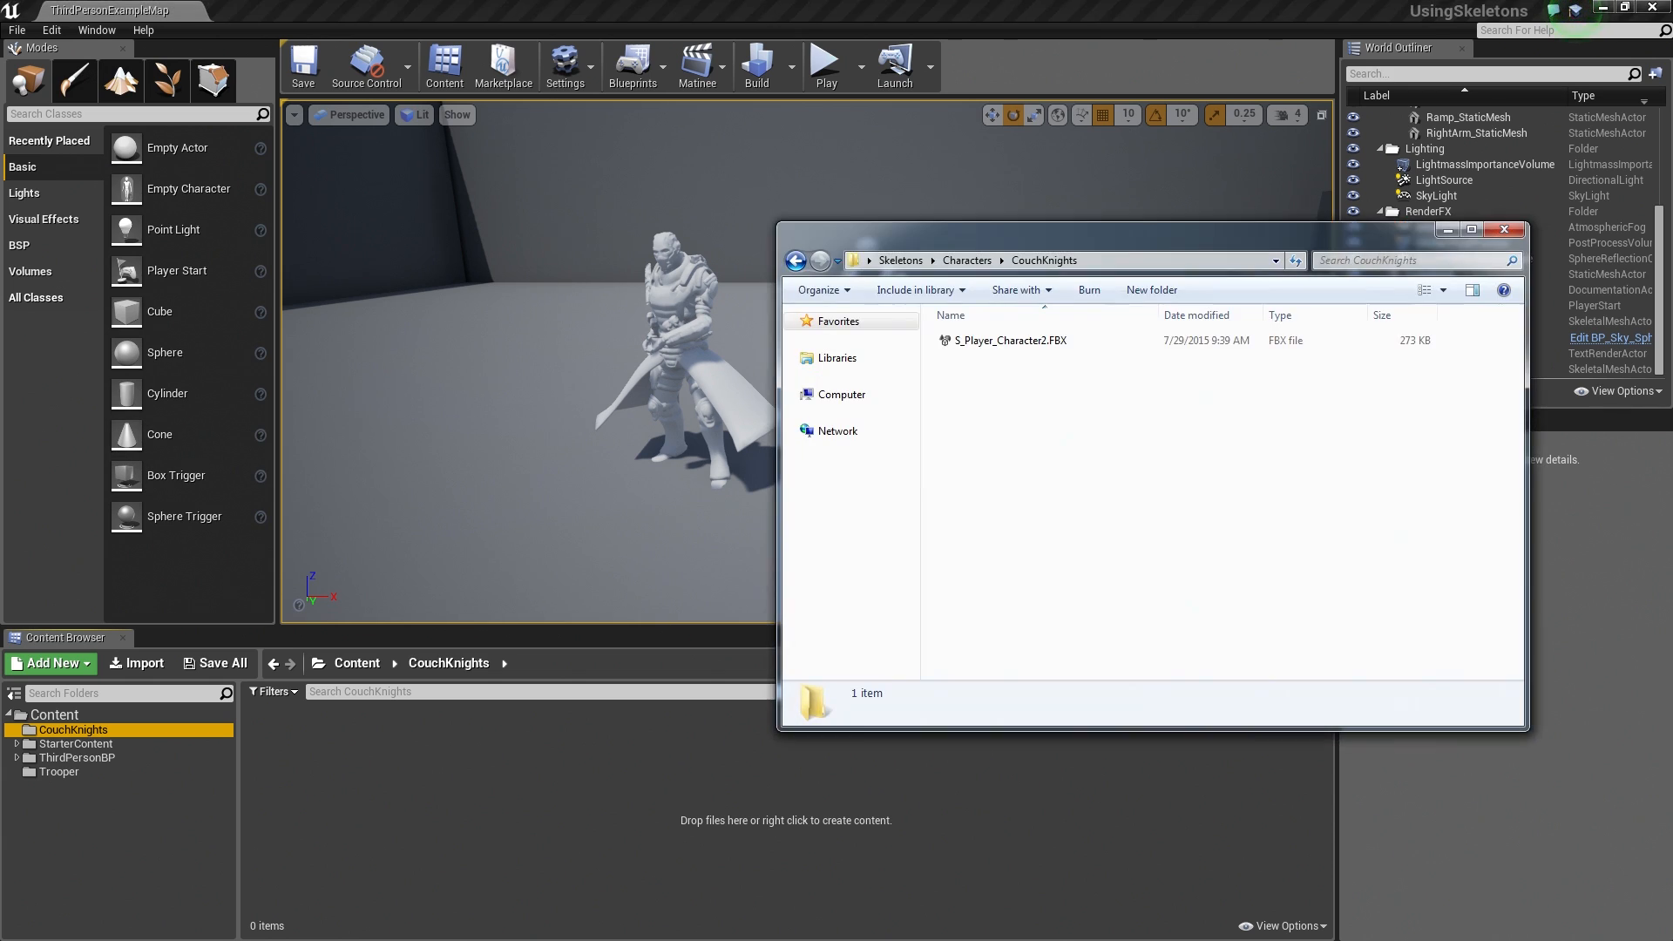
pyautogui.moveTo(1050, 342); pyautogui.dragTo(361, 813)
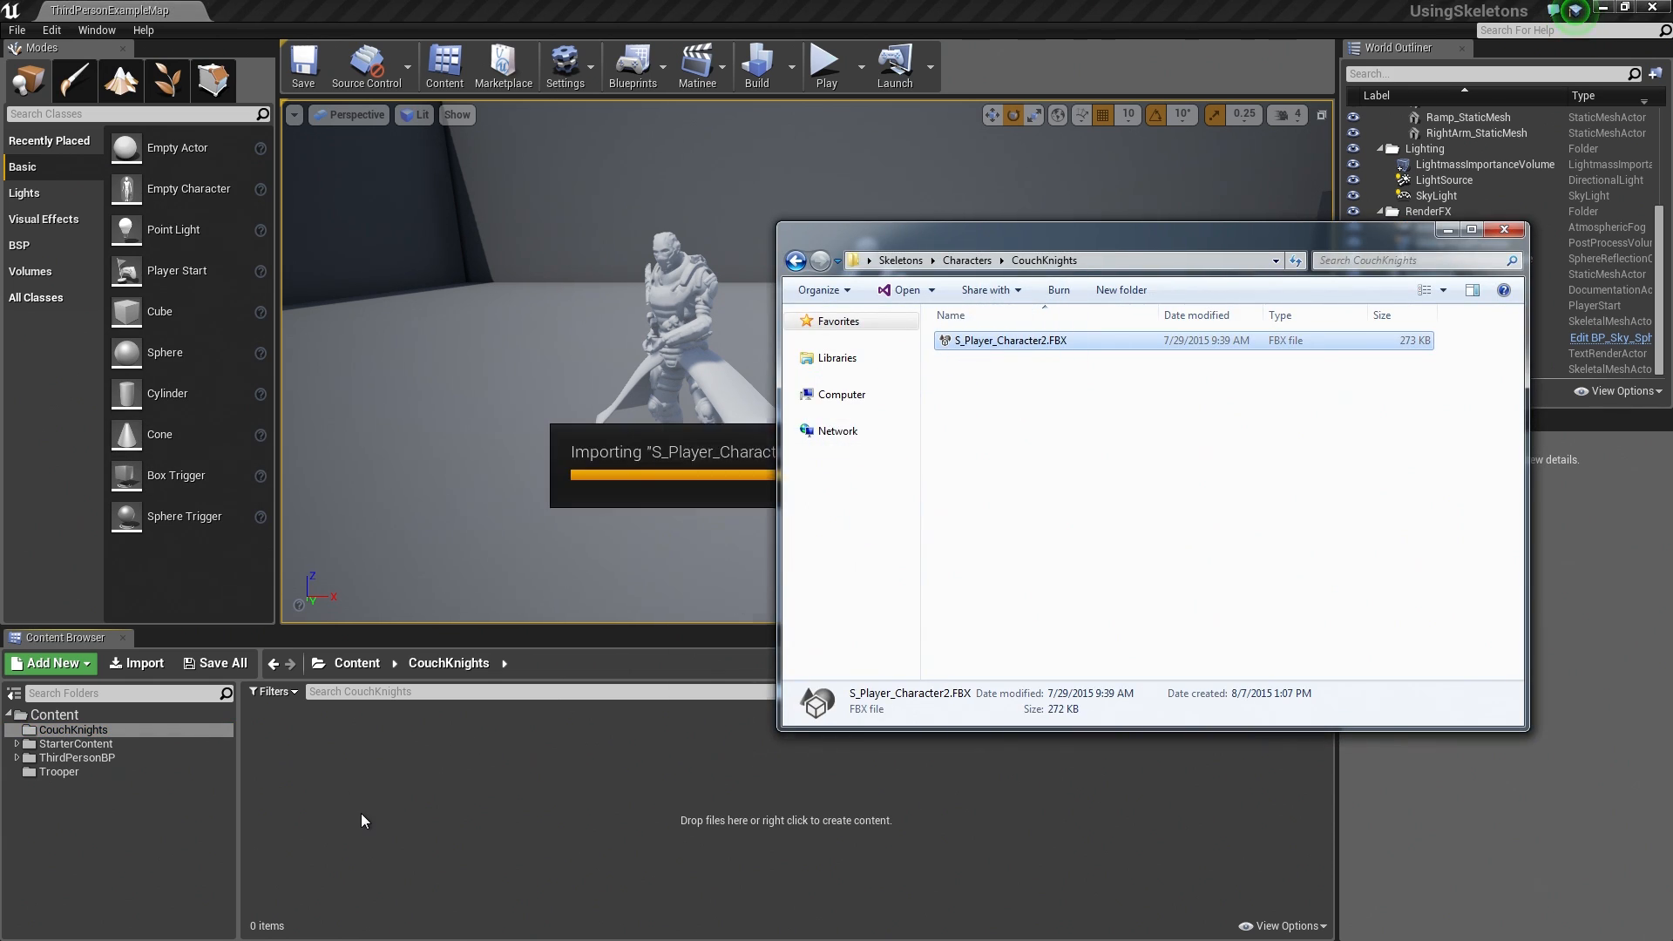
pyautogui.click(724, 413)
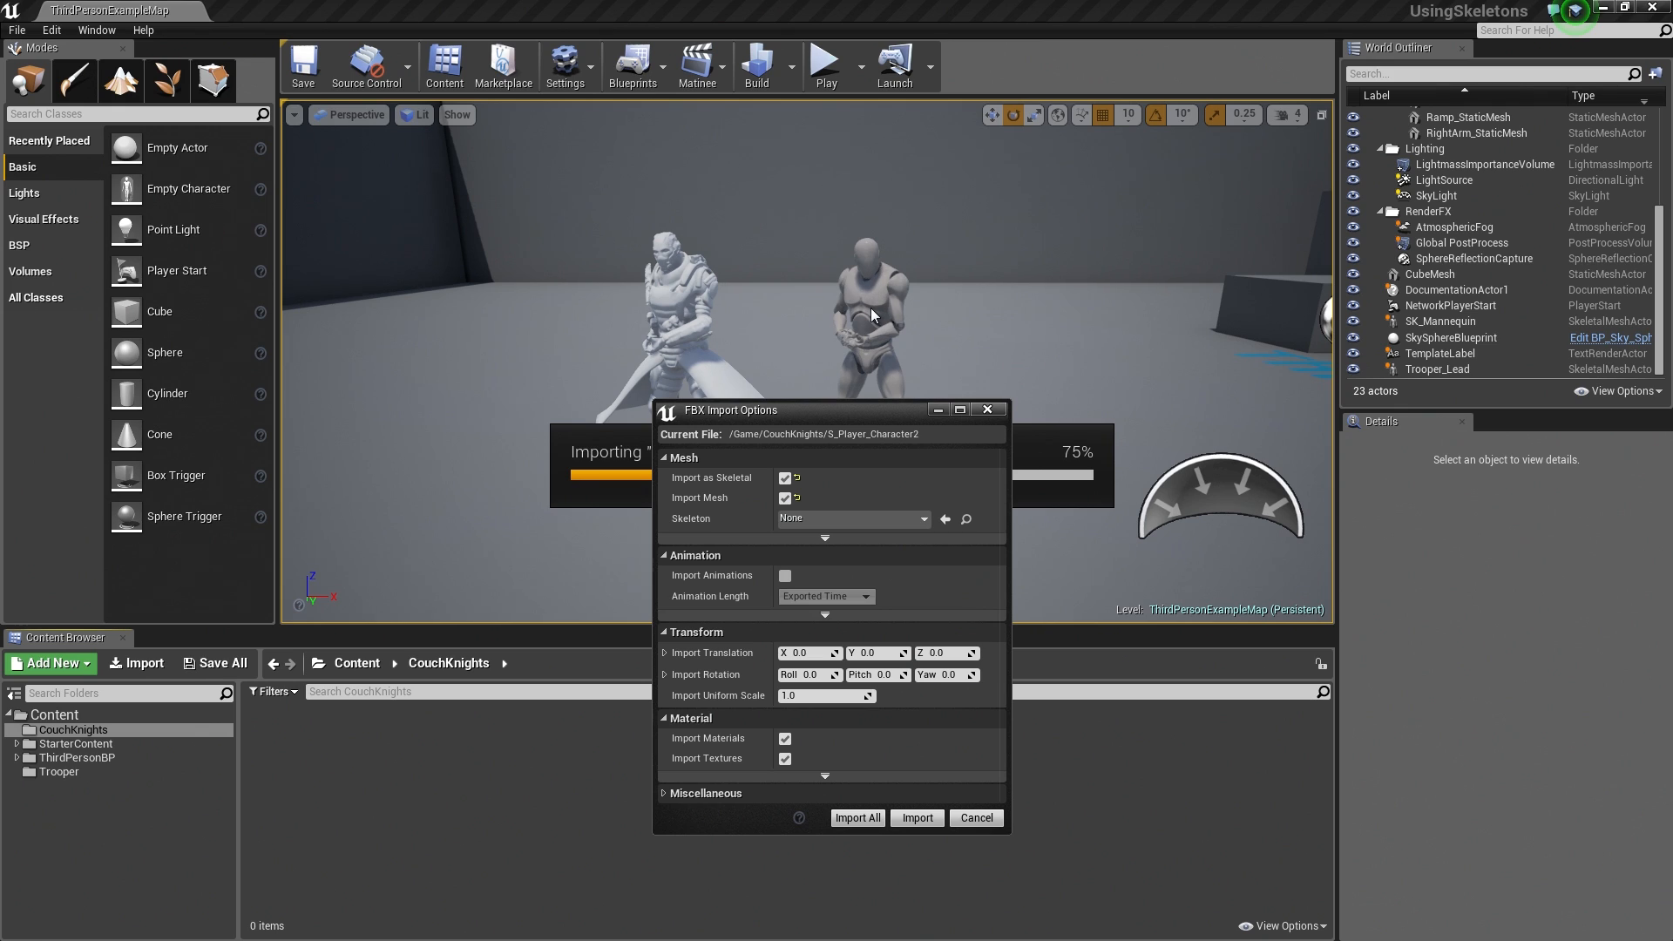
pyautogui.click(852, 516)
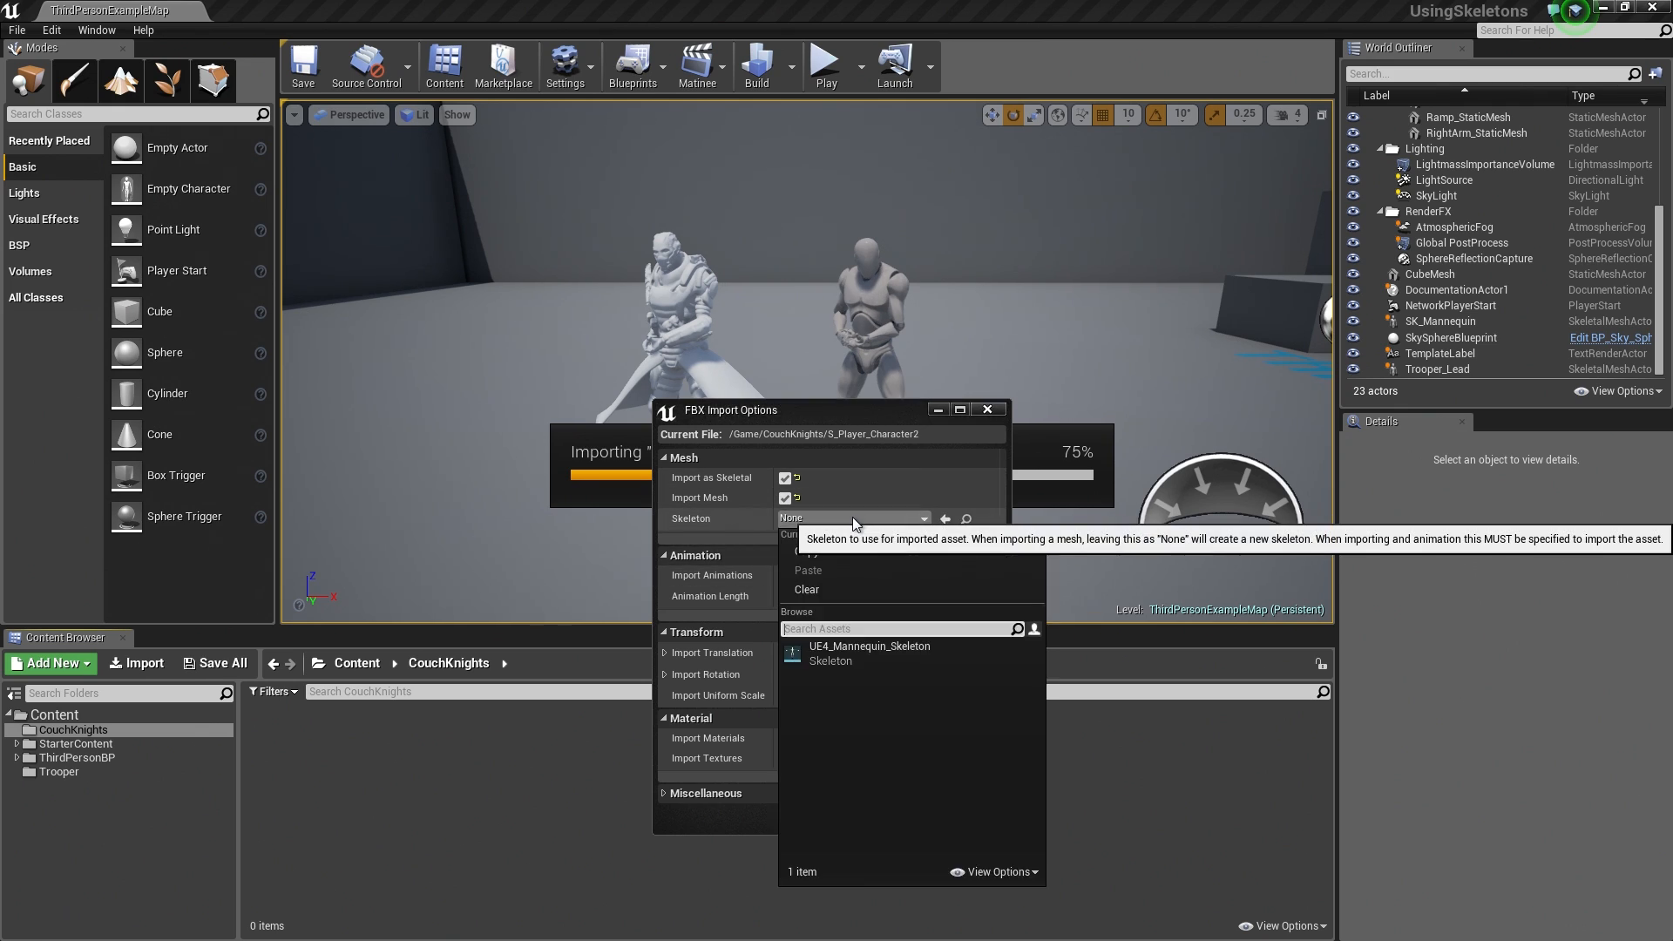
pyautogui.click(870, 653)
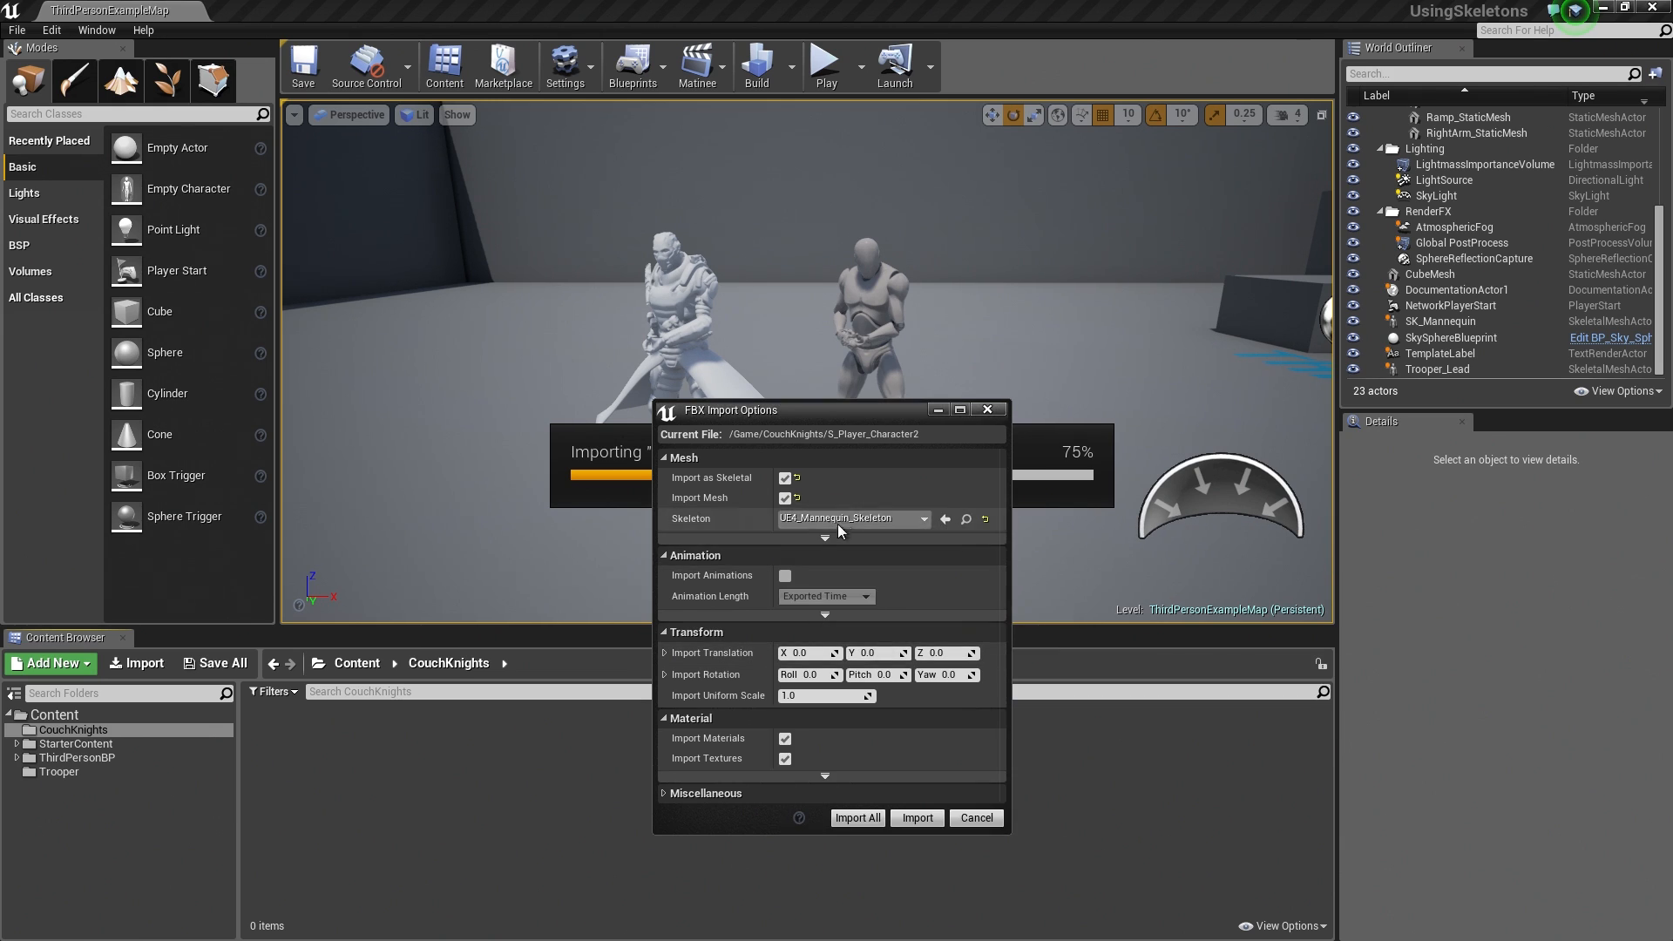
pyautogui.click(908, 819)
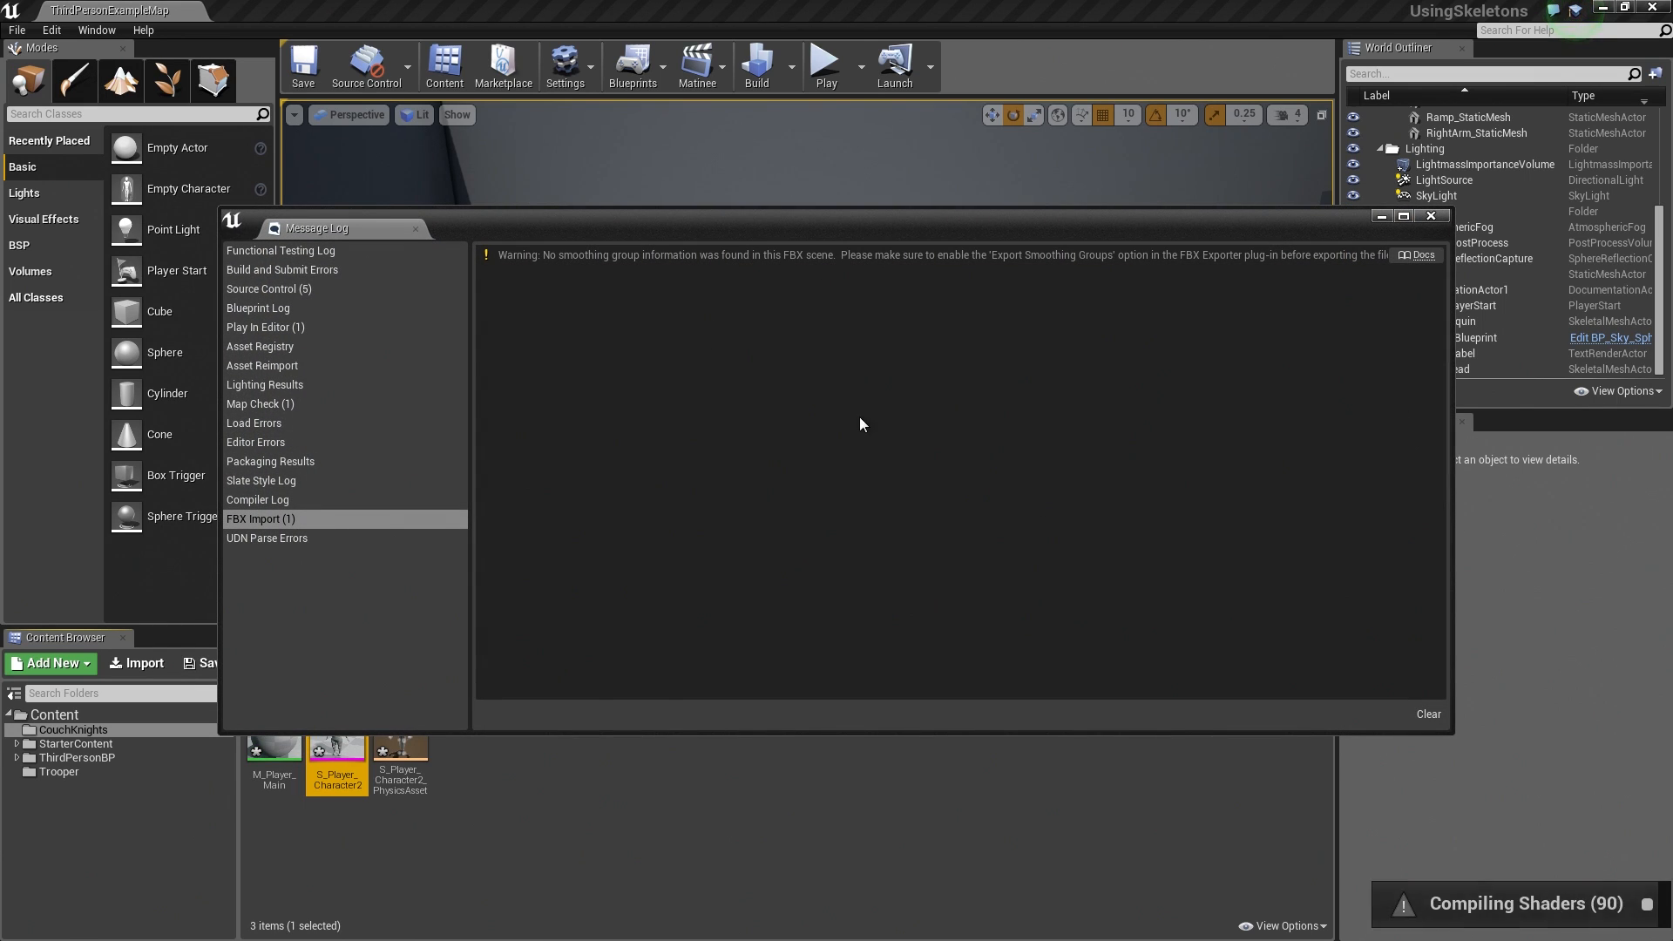
pyautogui.click(1431, 217)
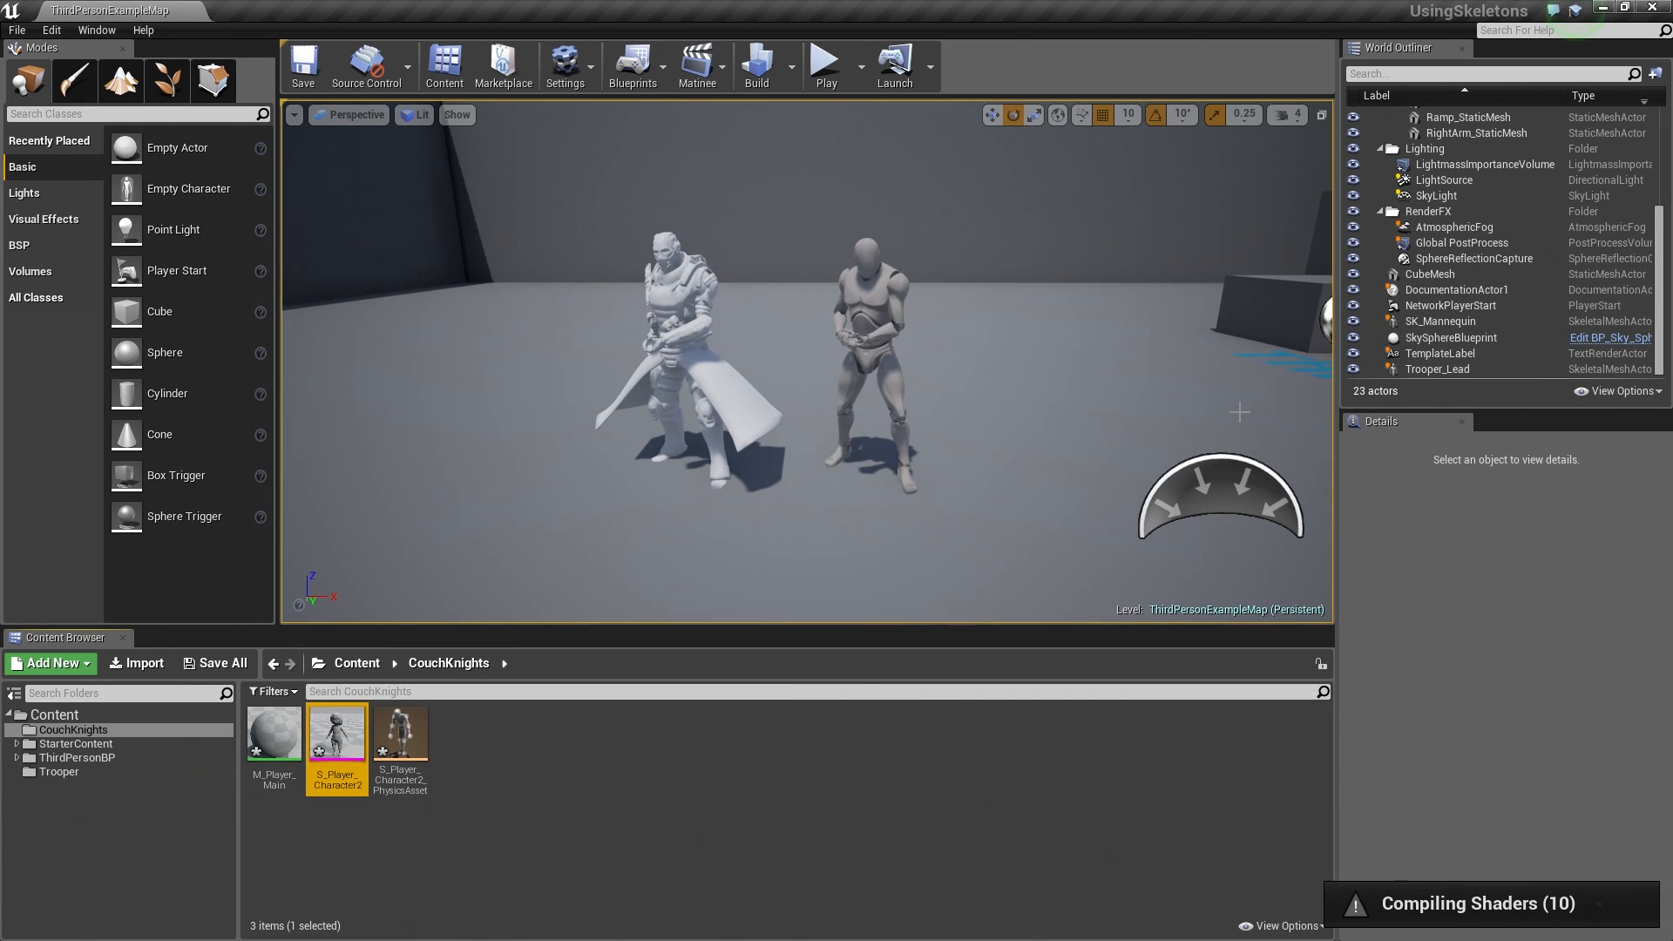
# Place the S_Player_Character2 mesh in the level on the floor beside the mannequin
pyautogui.moveTo(1215, 416); pyautogui.dragTo(1213, 439, button='right')
pyautogui.press('d')
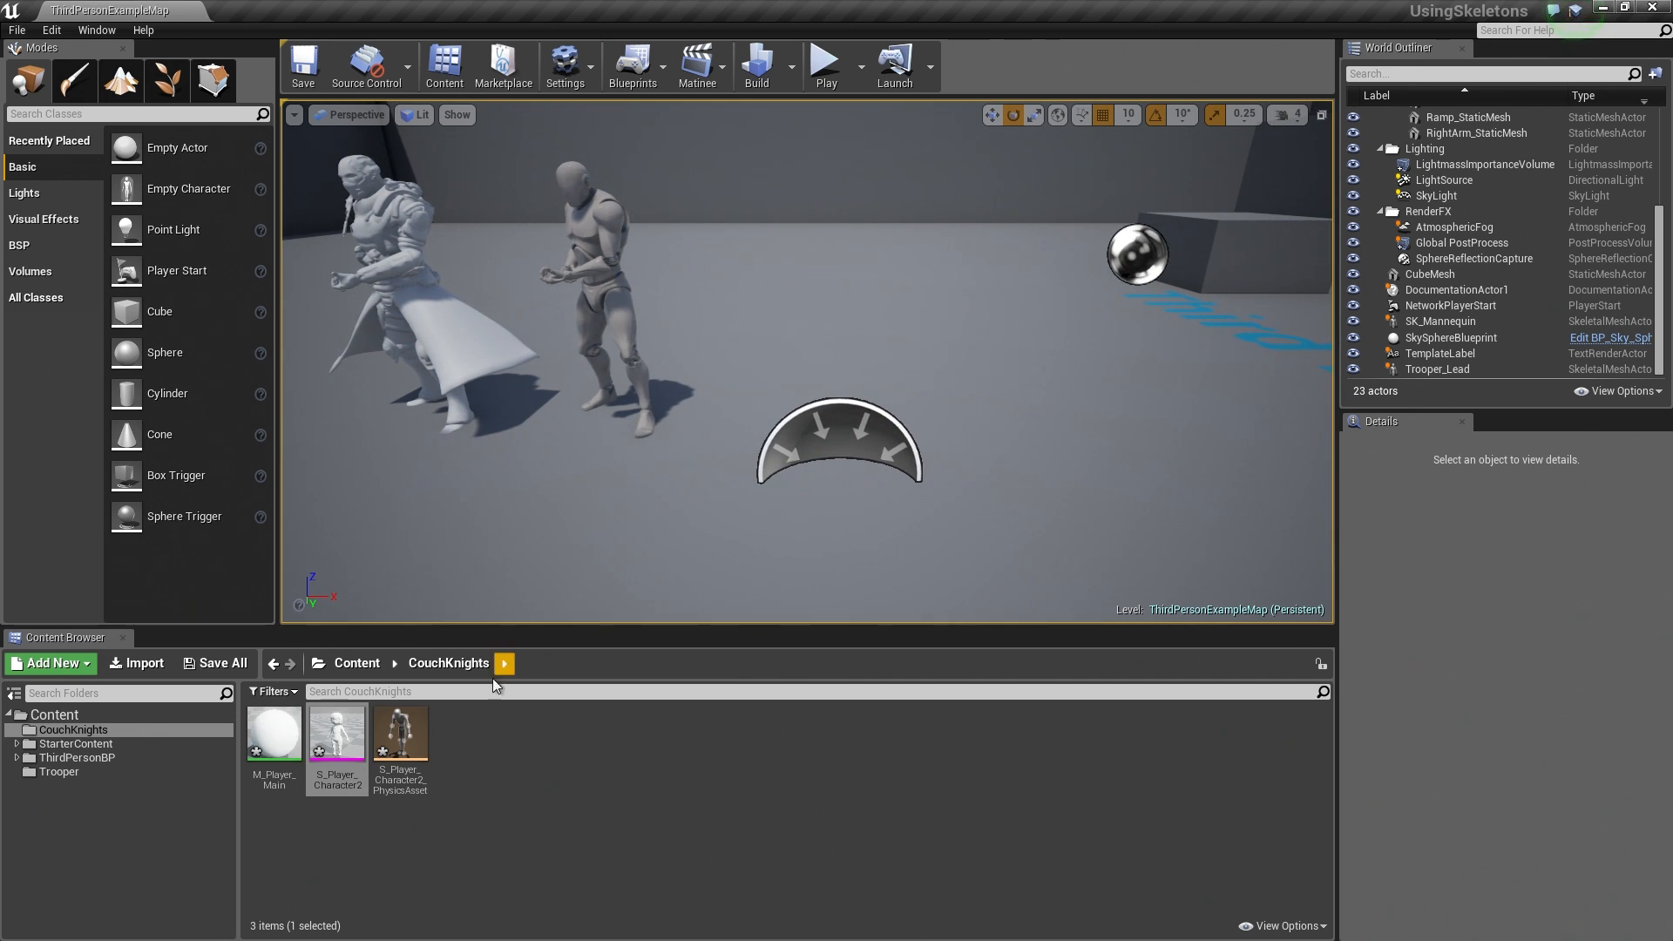
pyautogui.moveTo(327, 740); pyautogui.dragTo(810, 408)
pyautogui.press('a')
pyautogui.moveTo(810, 408)
pyautogui.mouseDown(button='right')
pyautogui.moveTo(767, 388)
pyautogui.moveTo(789, 375)
pyautogui.moveTo(815, 397)
pyautogui.moveTo(795, 404)
pyautogui.mouseUp(button='right')
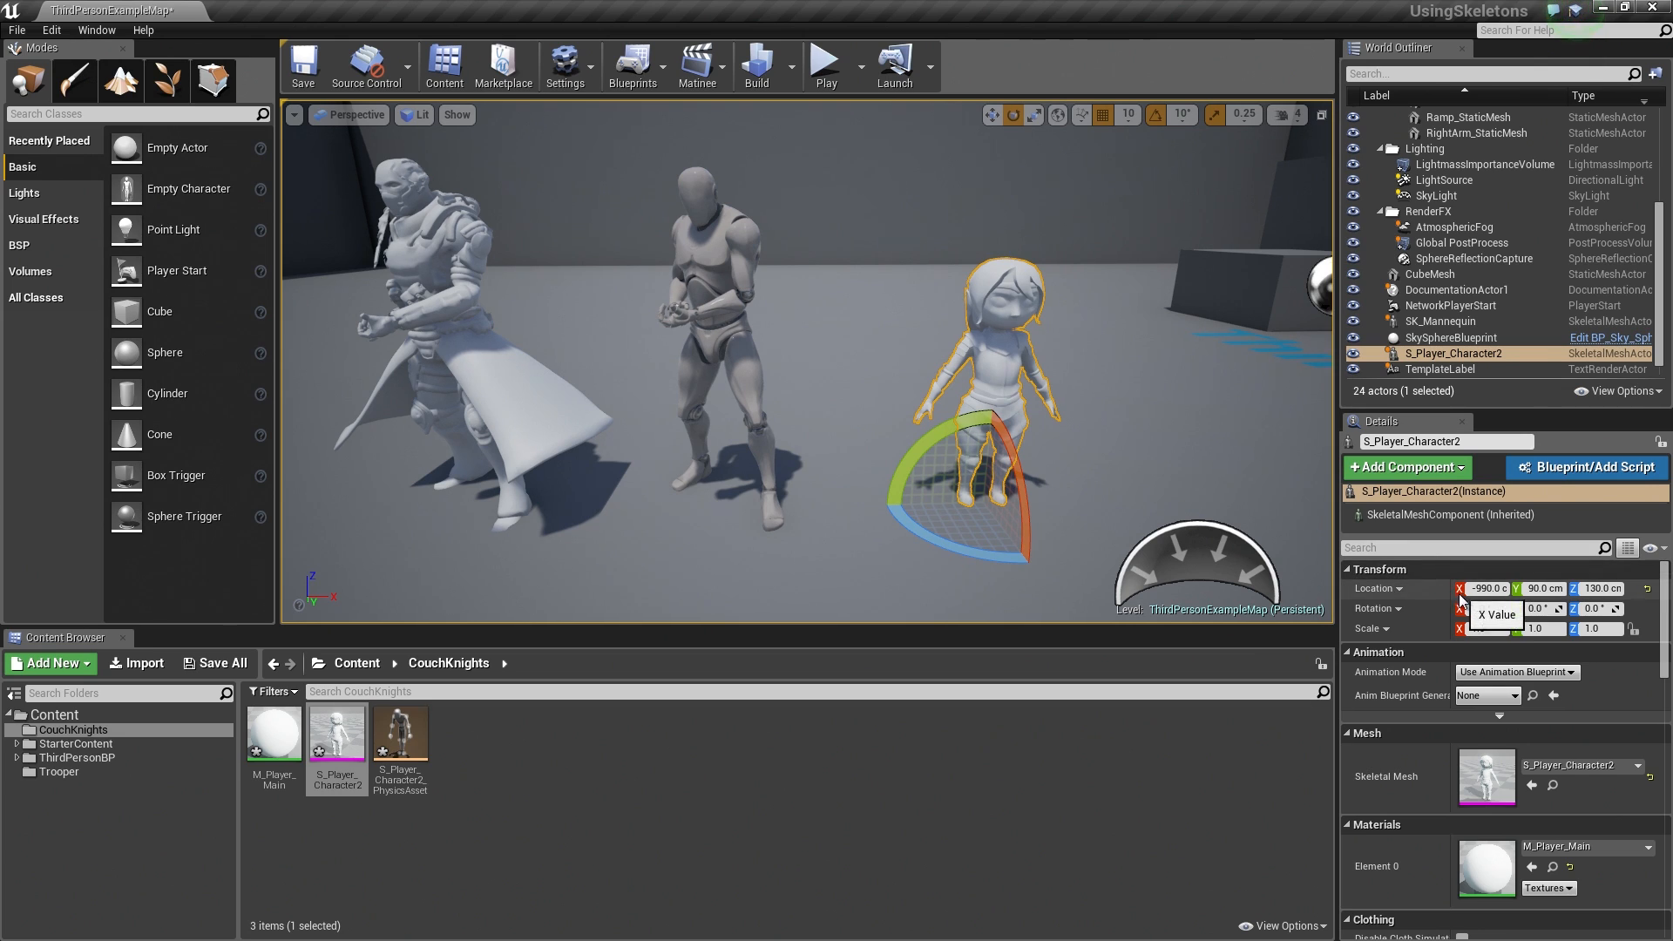
# Set the placed S_Player_Character2 to use an animation asset and assign Idle_Rifle_Hip_Break1 as its animation to play
pyautogui.click(1518, 673)
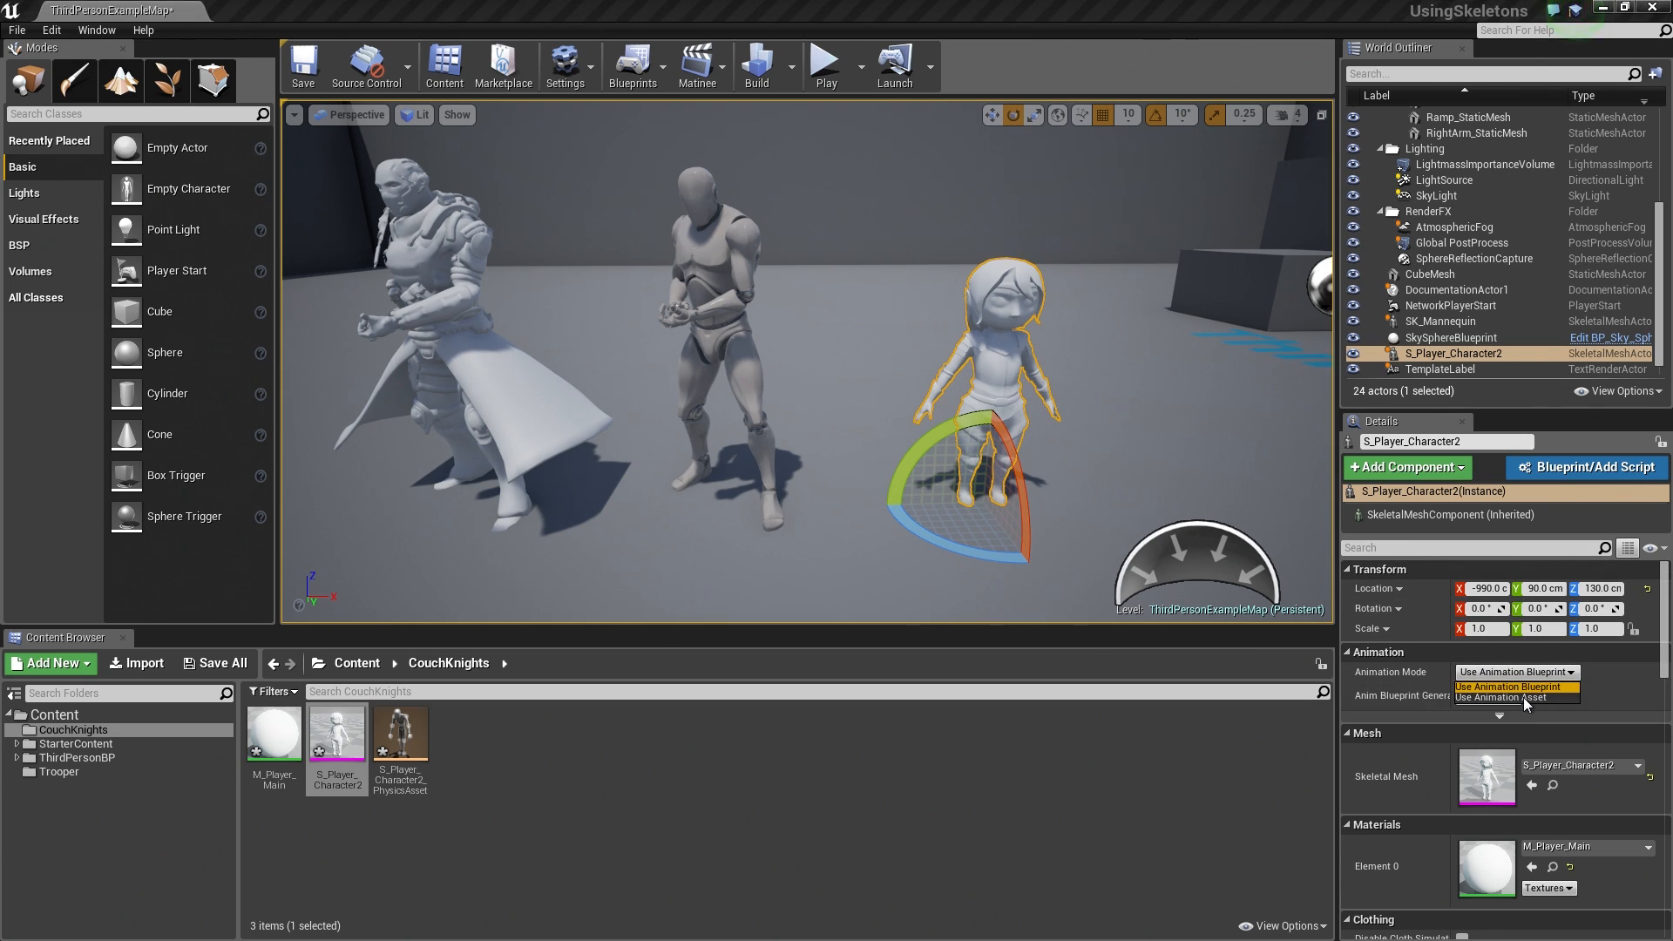
pyautogui.click(1524, 698)
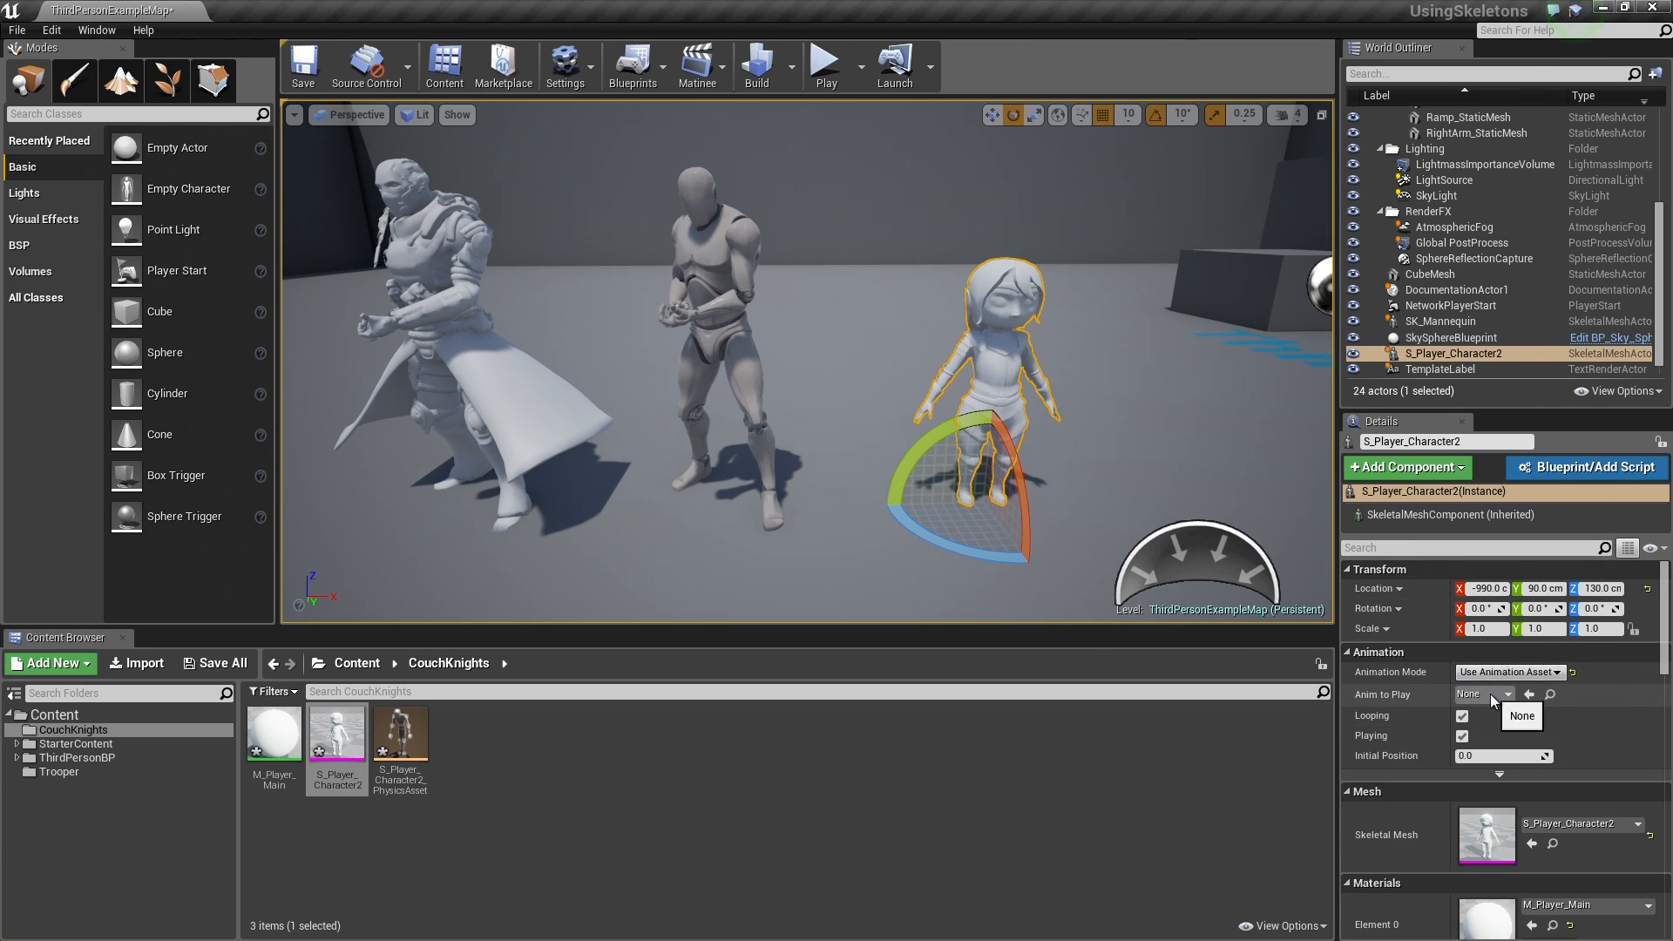
pyautogui.click(1491, 695)
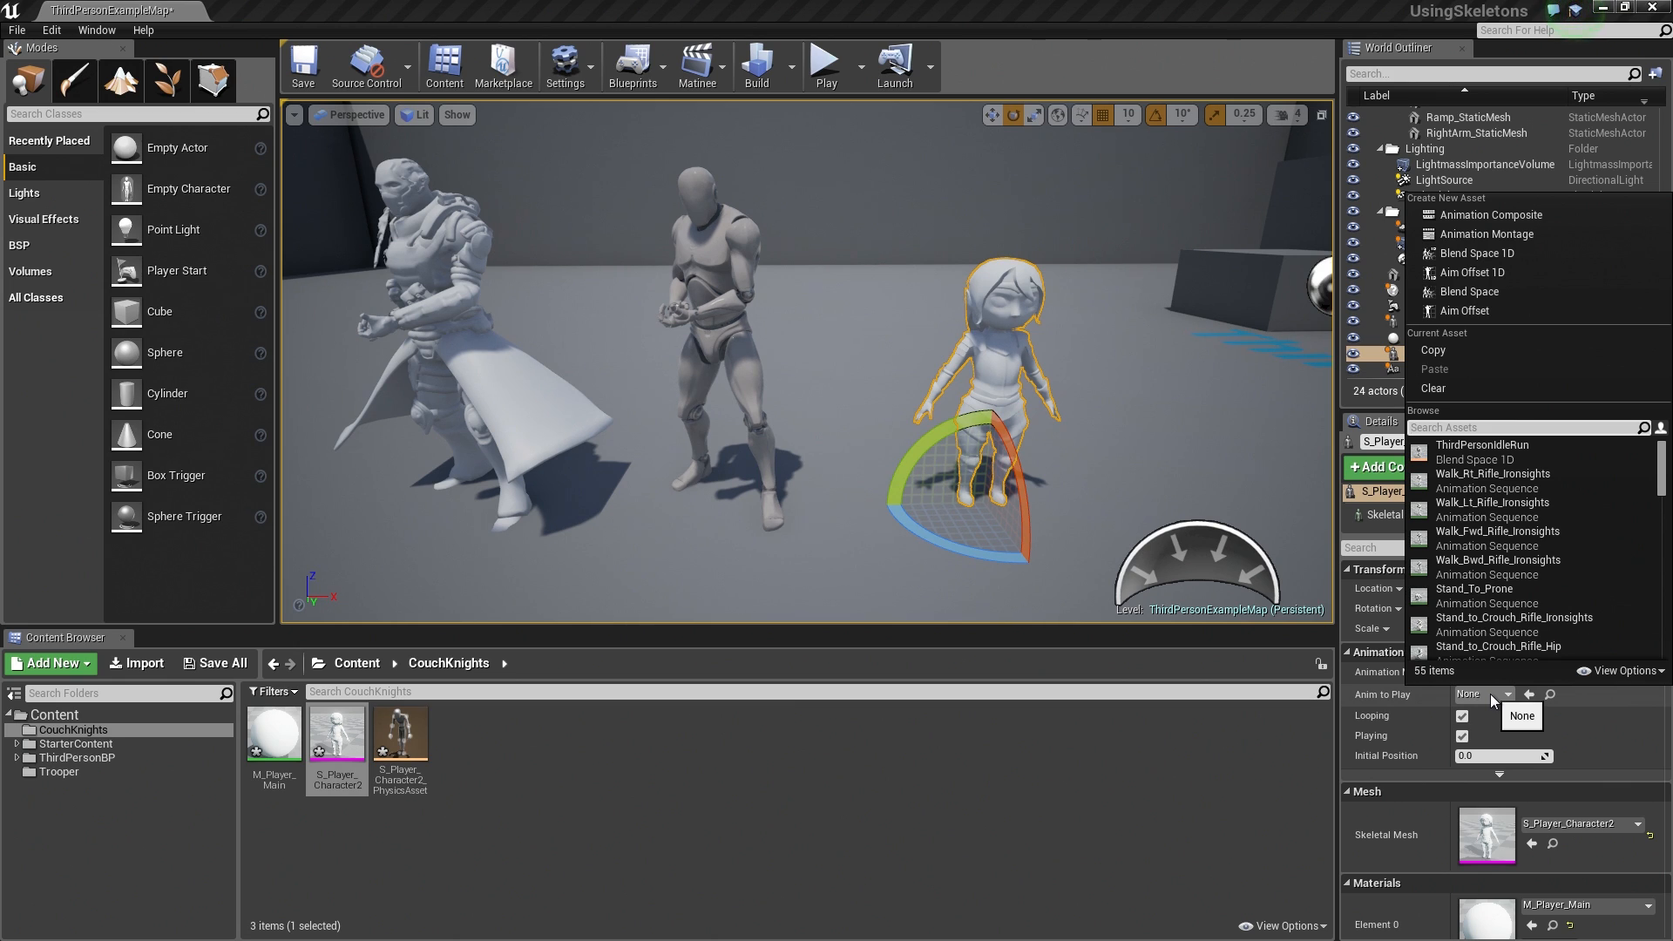
pyautogui.write('idle break')
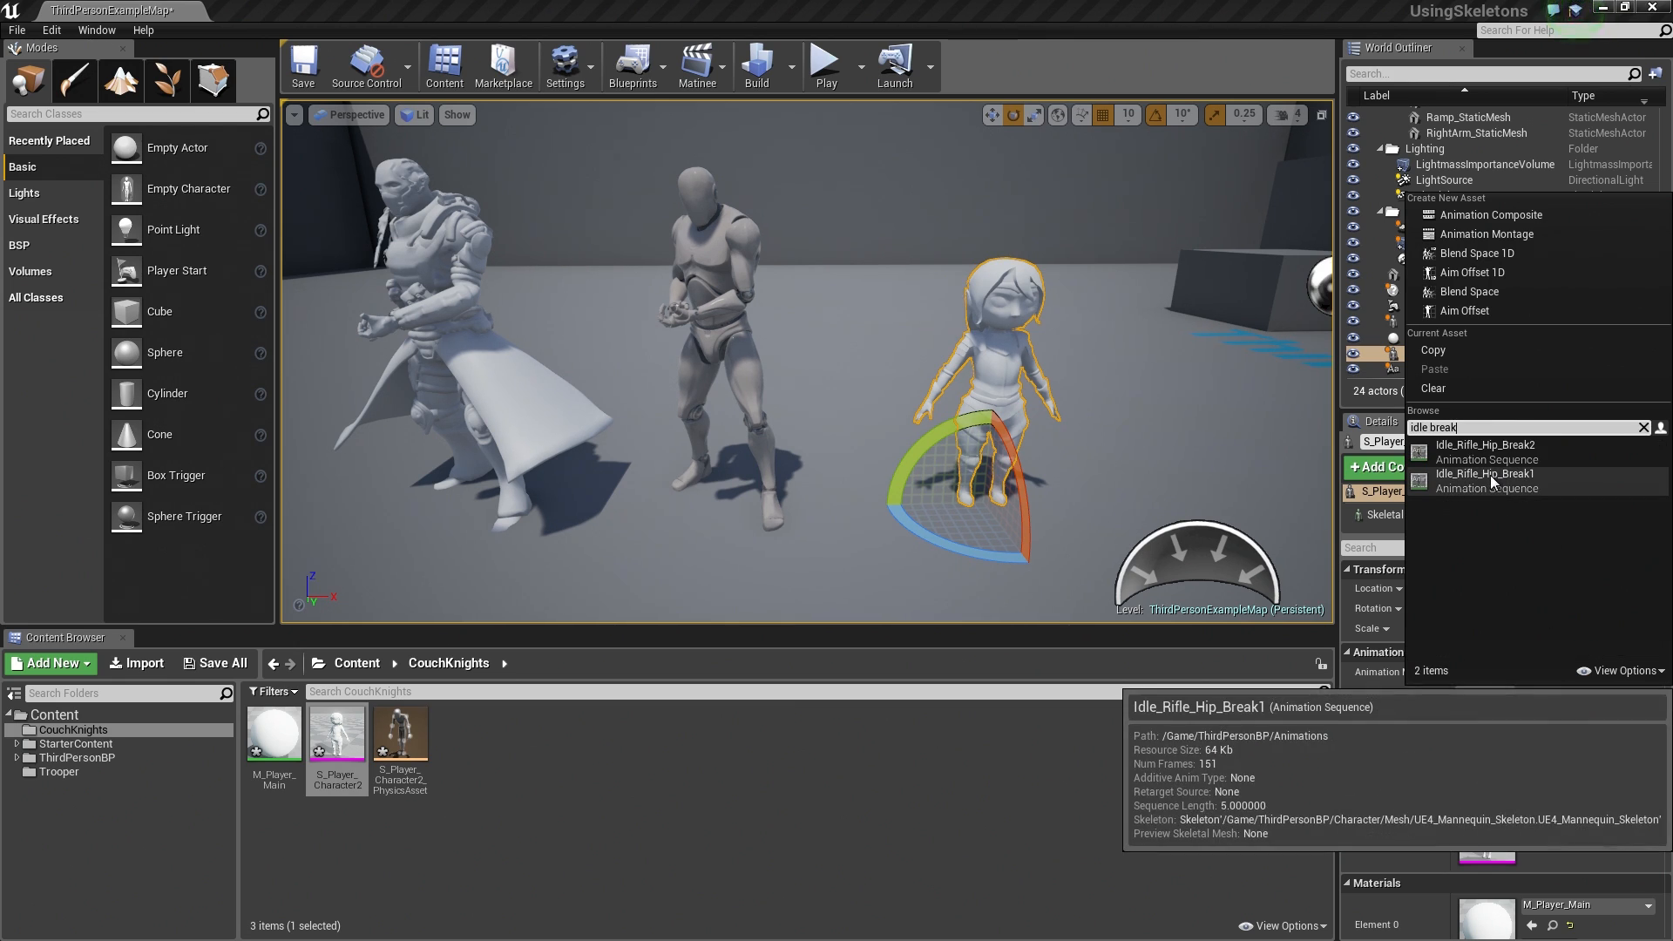
pyautogui.click(1490, 476)
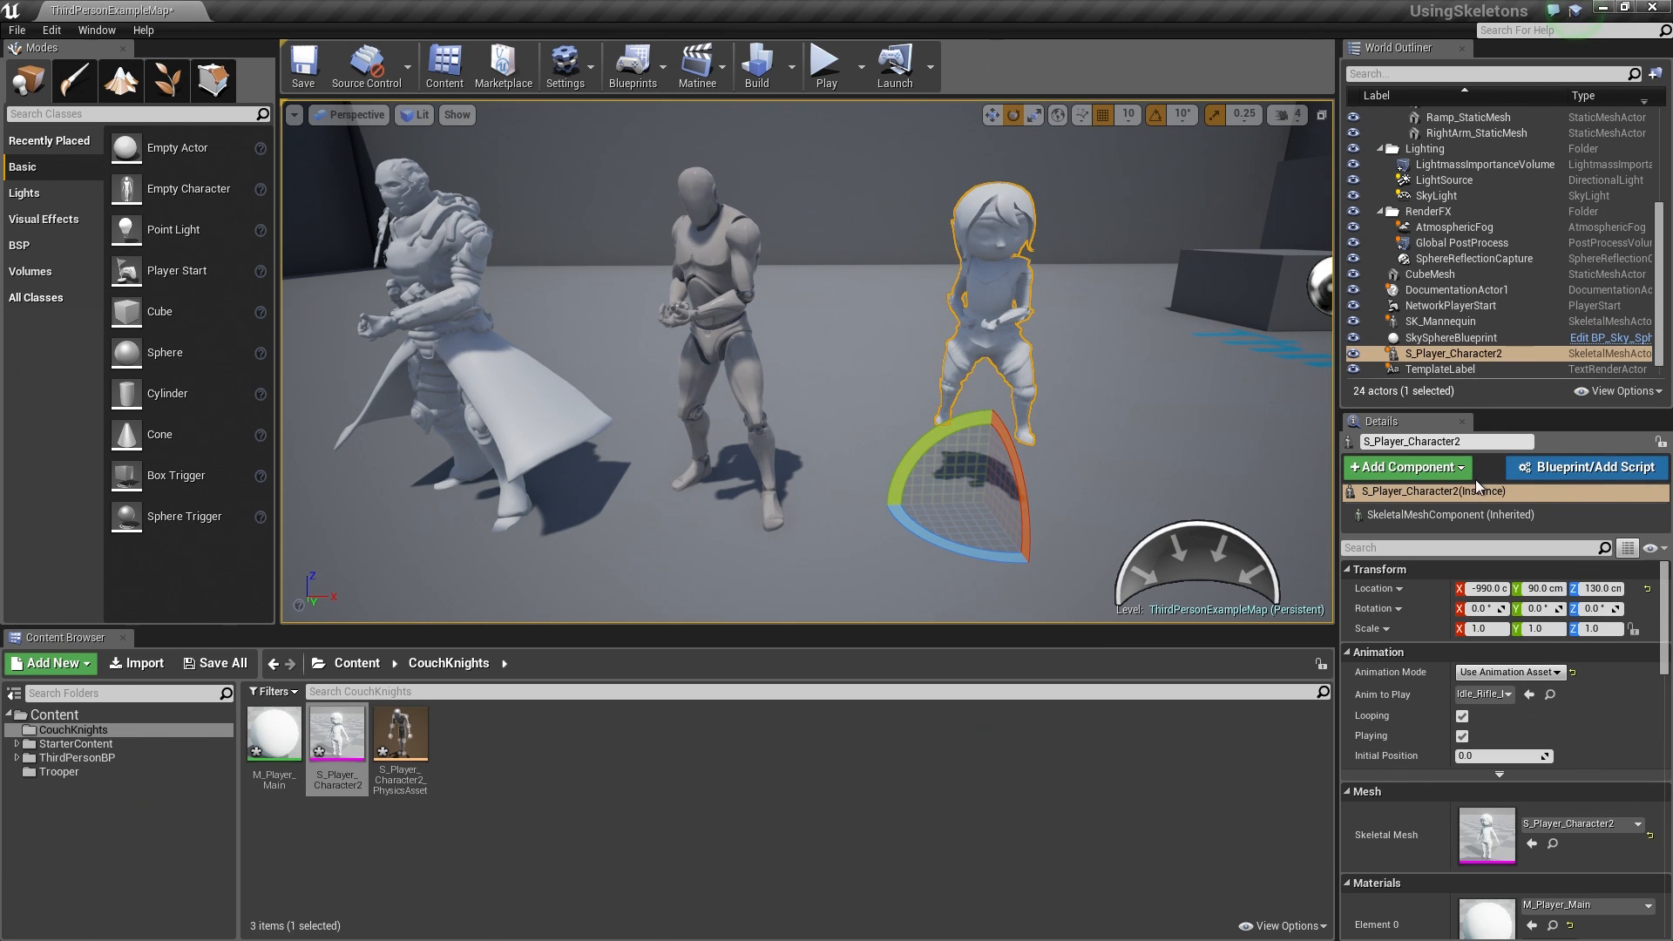
# Examine S_Player_Character2's pose and proportions from several angles against the mannequin and the Trooper
pyautogui.moveTo(807, 362); pyautogui.dragTo(634, 346, button='right')
pyautogui.press('s')
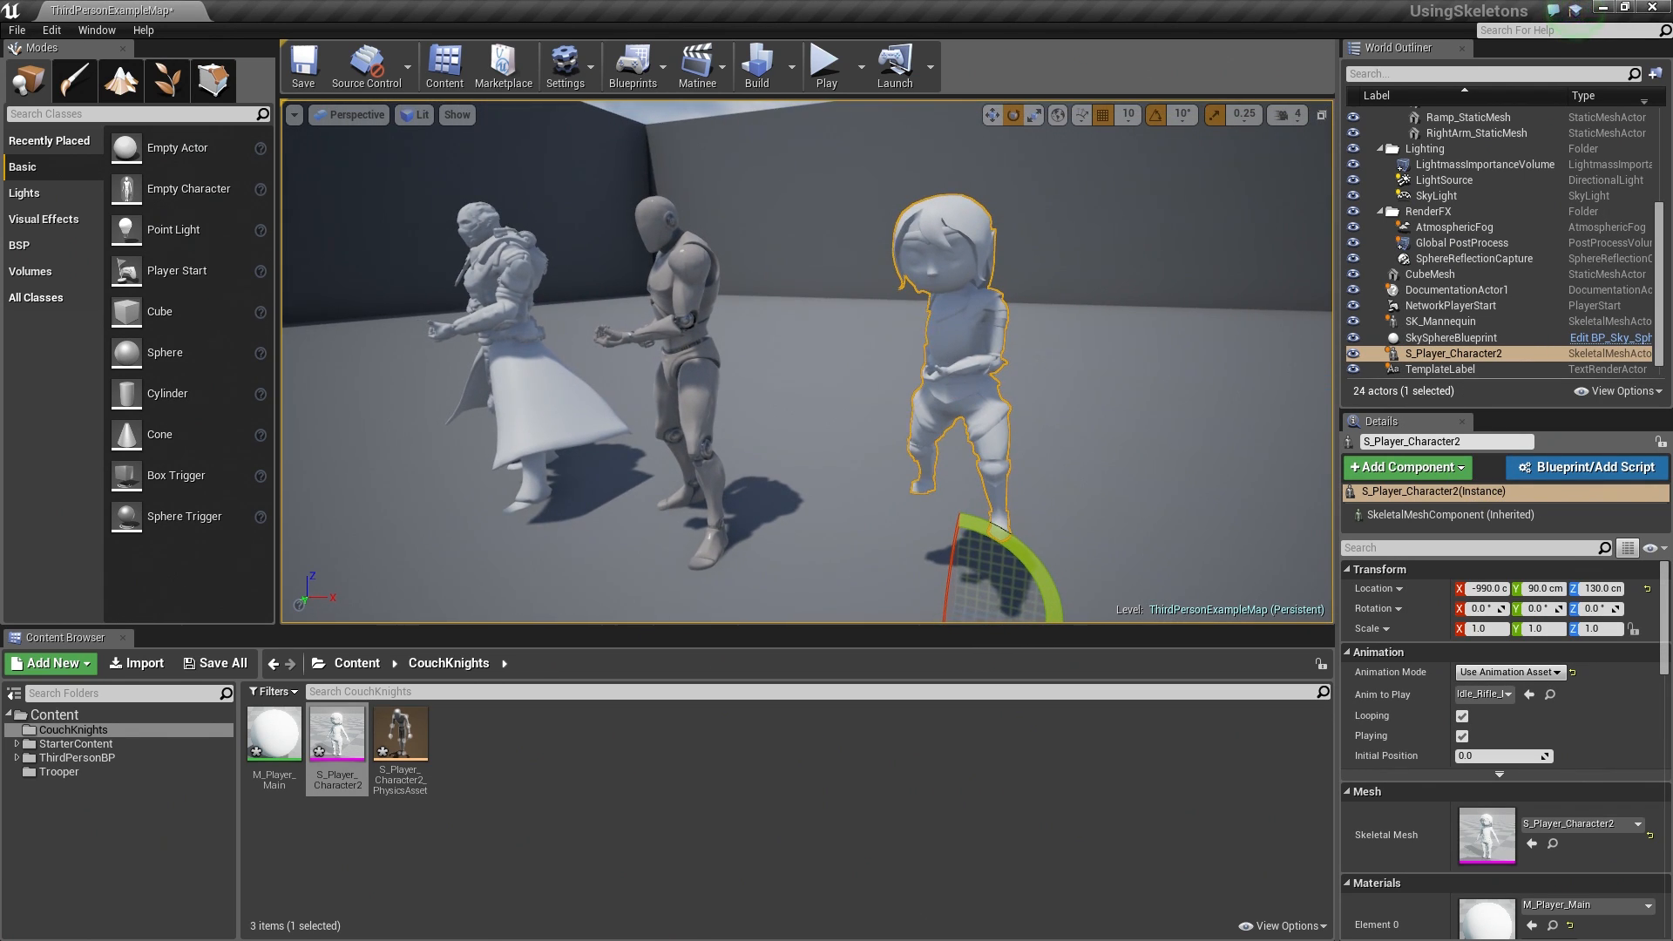
pyautogui.moveTo(555, 217); pyautogui.dragTo(647, 228, button='right')
pyautogui.press('s')
pyautogui.press('w')
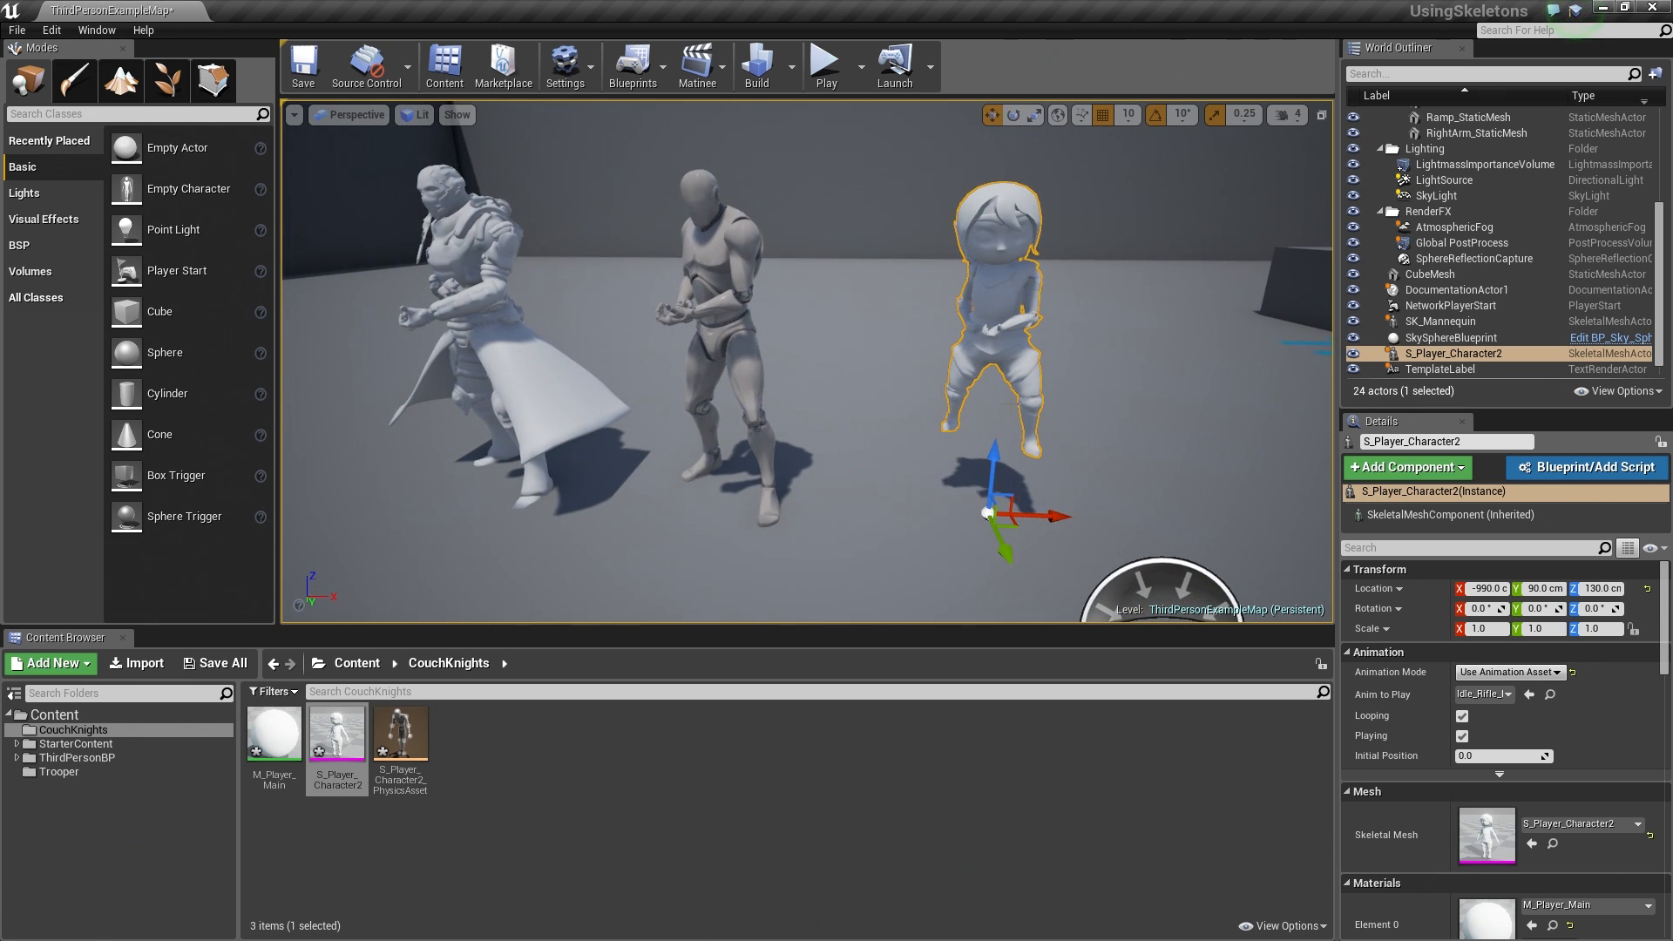
pyautogui.moveTo(1011, 403)
pyautogui.mouseDown(button='right')
pyautogui.moveTo(1015, 377)
pyautogui.moveTo(994, 378)
pyautogui.mouseUp(button='right')
pyautogui.press('s')
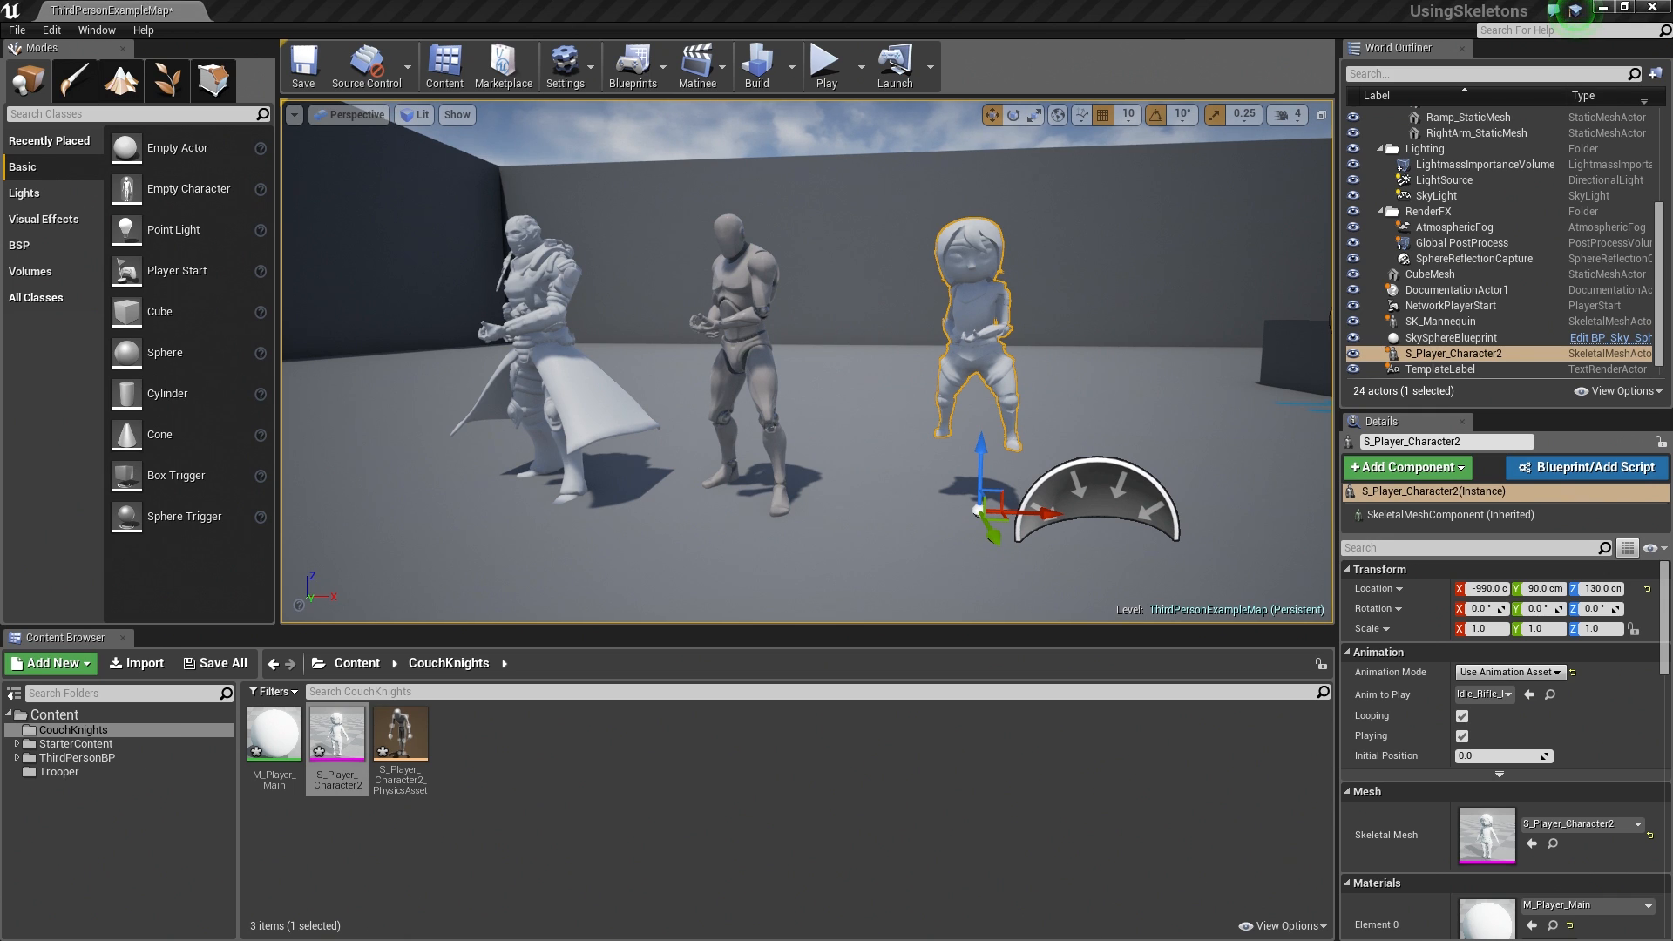
# Switch to the browser's Animation Retargeting (Same Skeleton) documentation and read the overview, the reasons for retargeting, and the results before retargeting
pyautogui.moveTo(1672, 86); pyautogui.dragTo(694, 43)
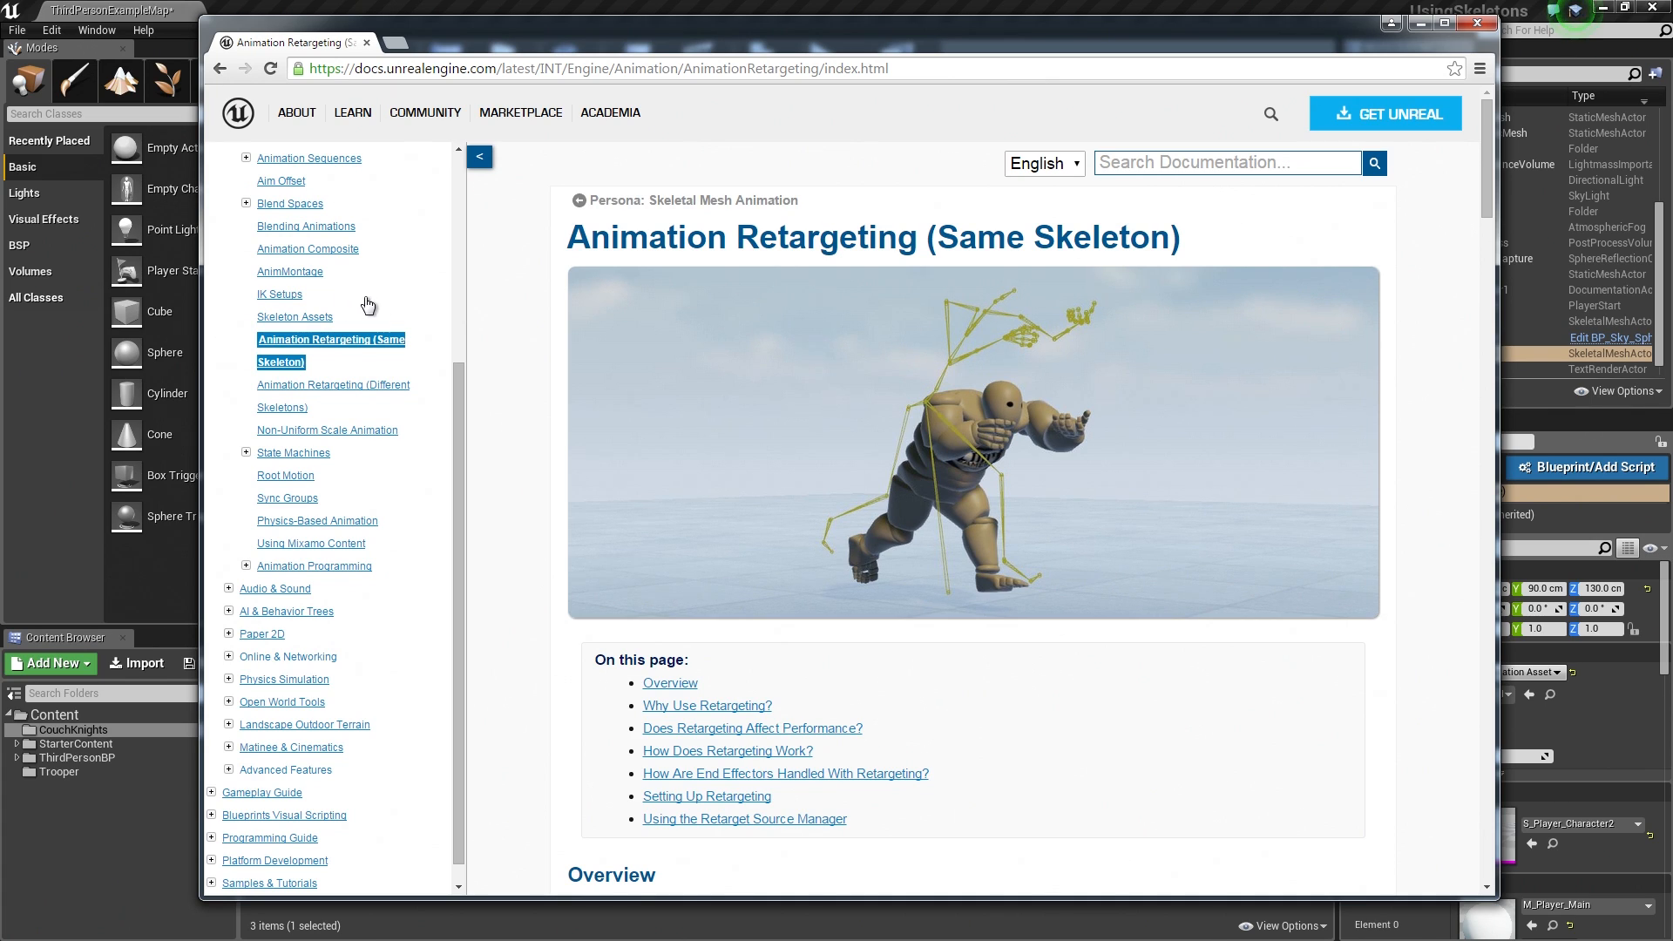
pyautogui.scroll(4, 366, 305)
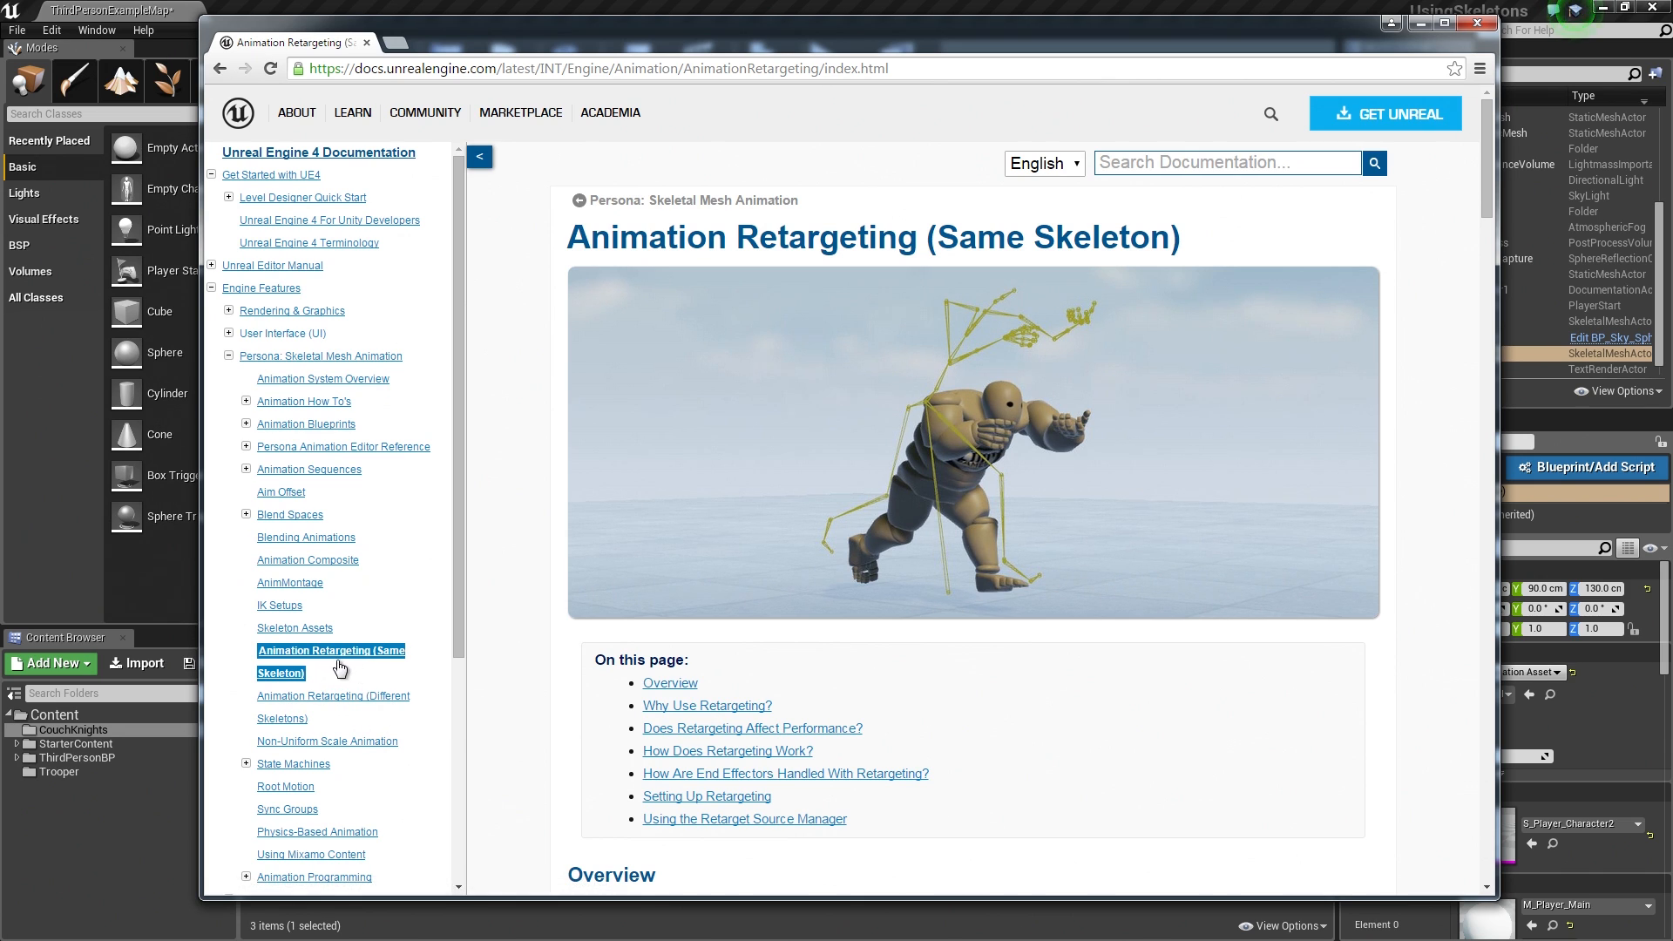
pyautogui.moveTo(782, 36); pyautogui.dragTo(880, 21)
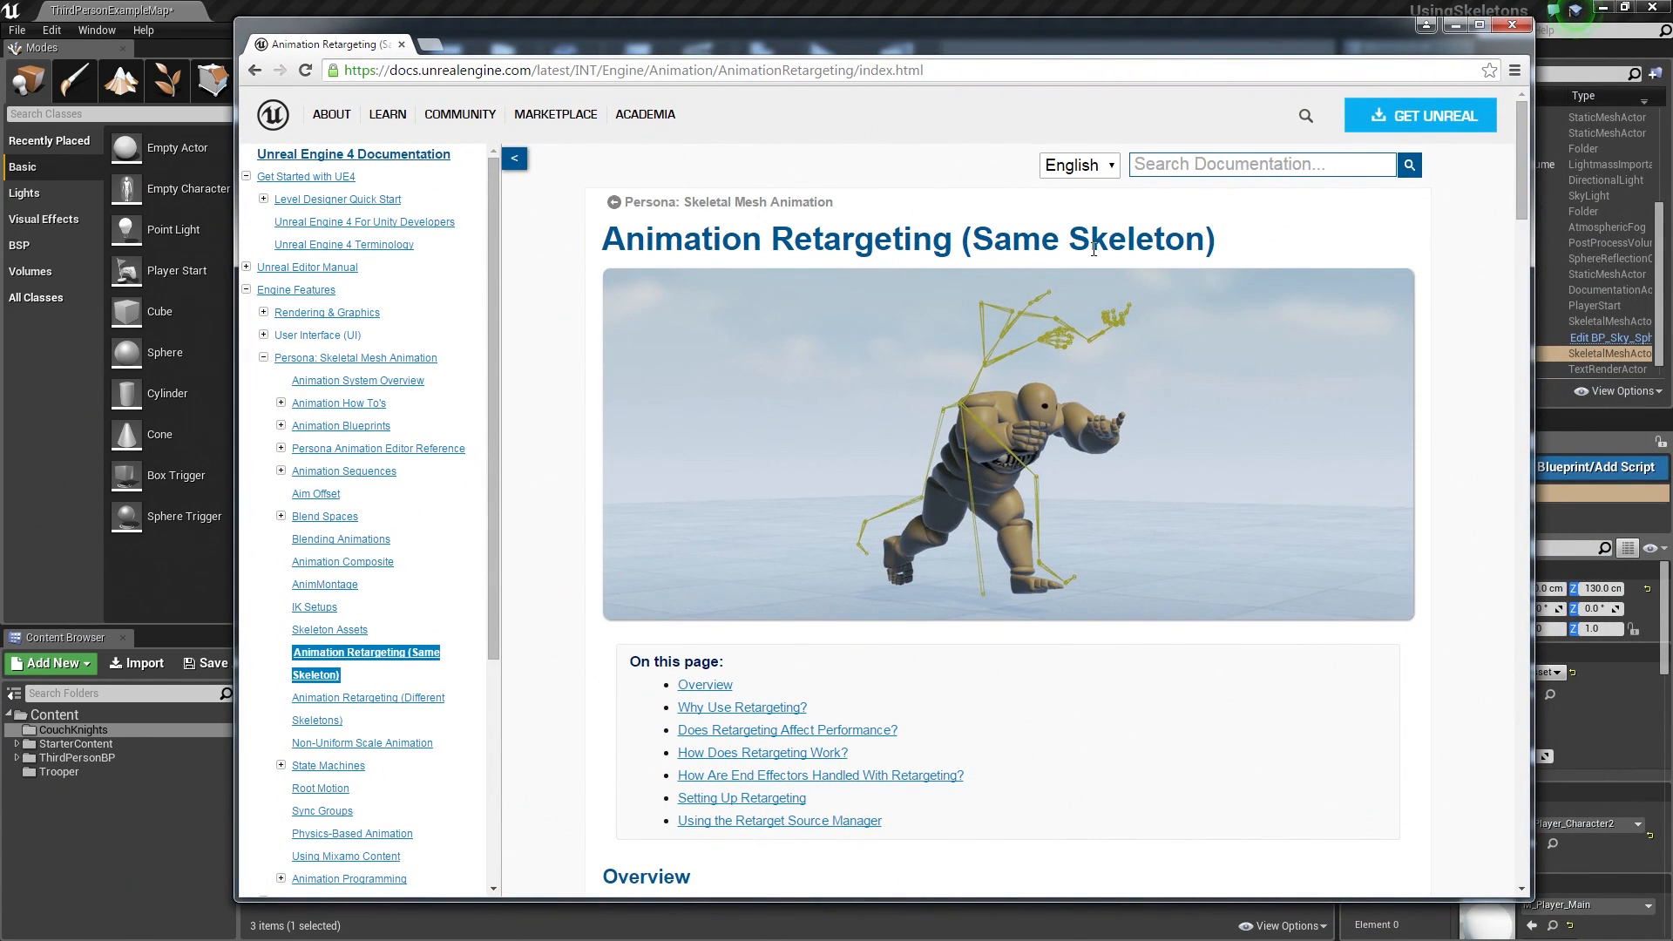
pyautogui.scroll(-6, 960, 342)
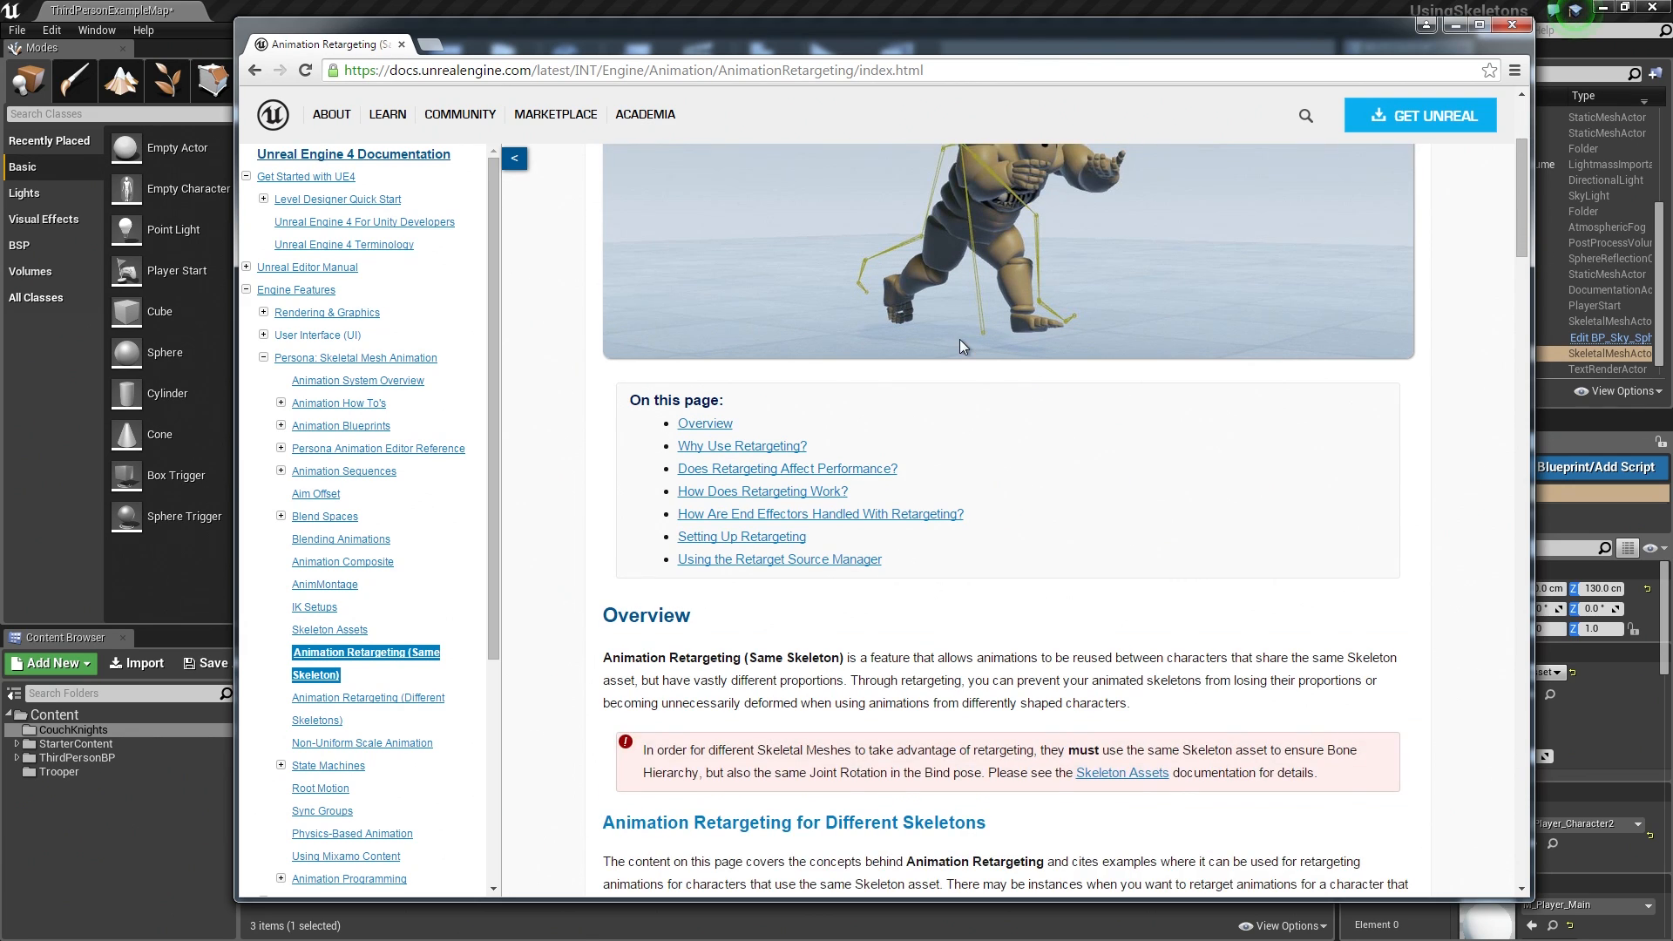
pyautogui.scroll(-6, 963, 346)
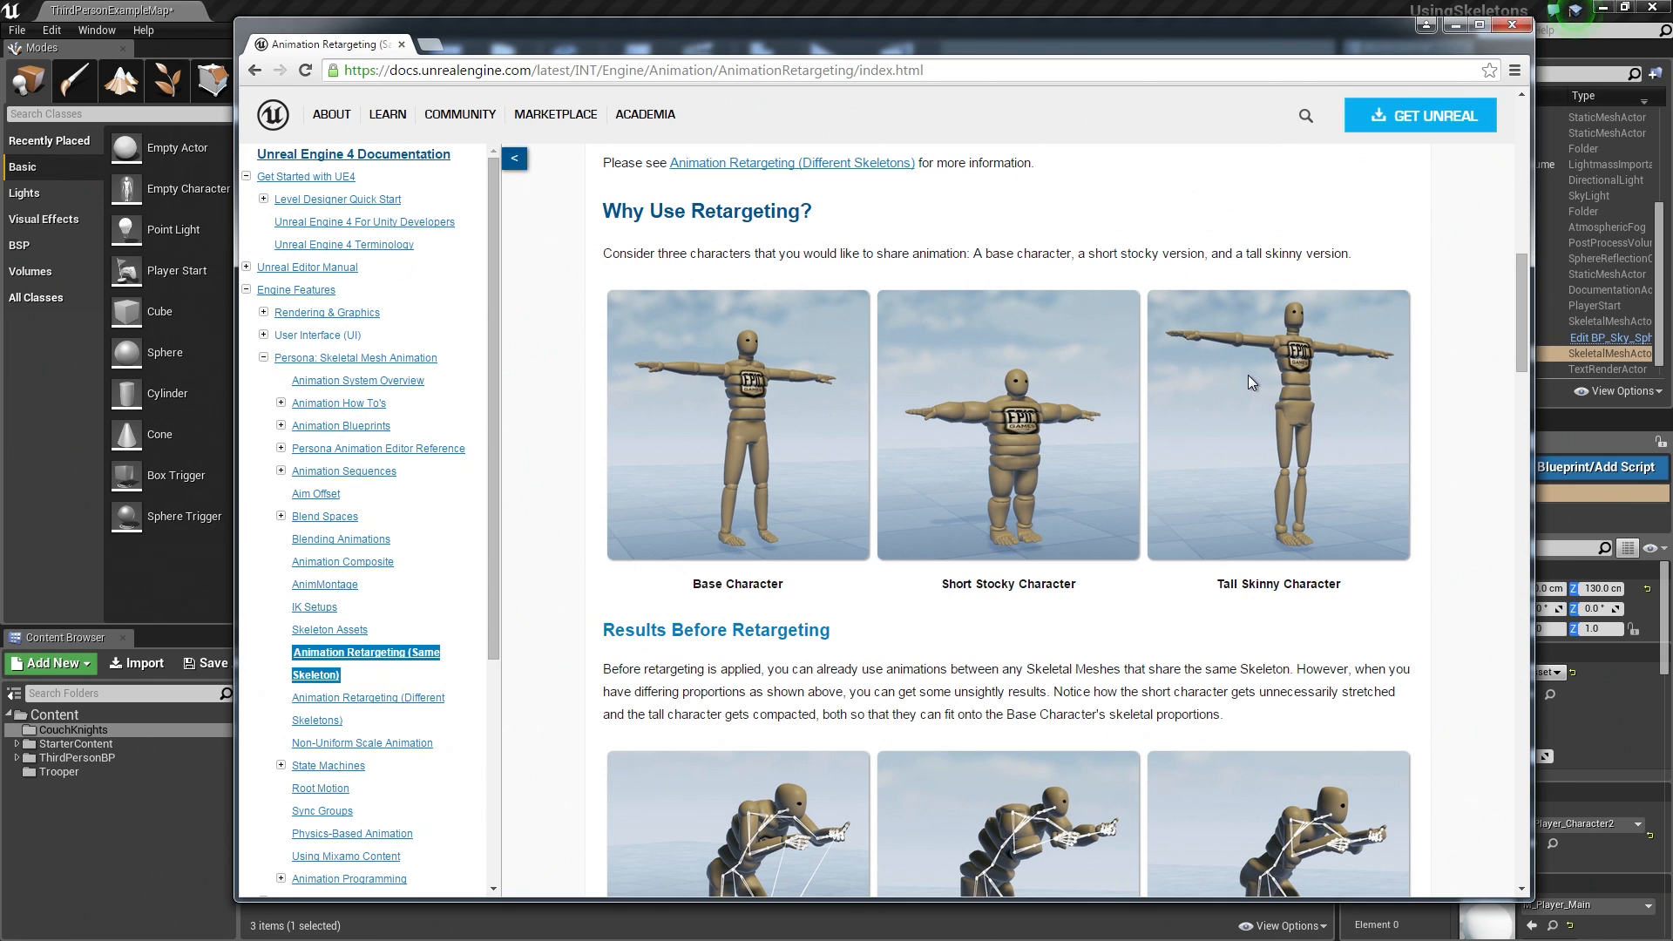
pyautogui.scroll(-4, 1222, 345)
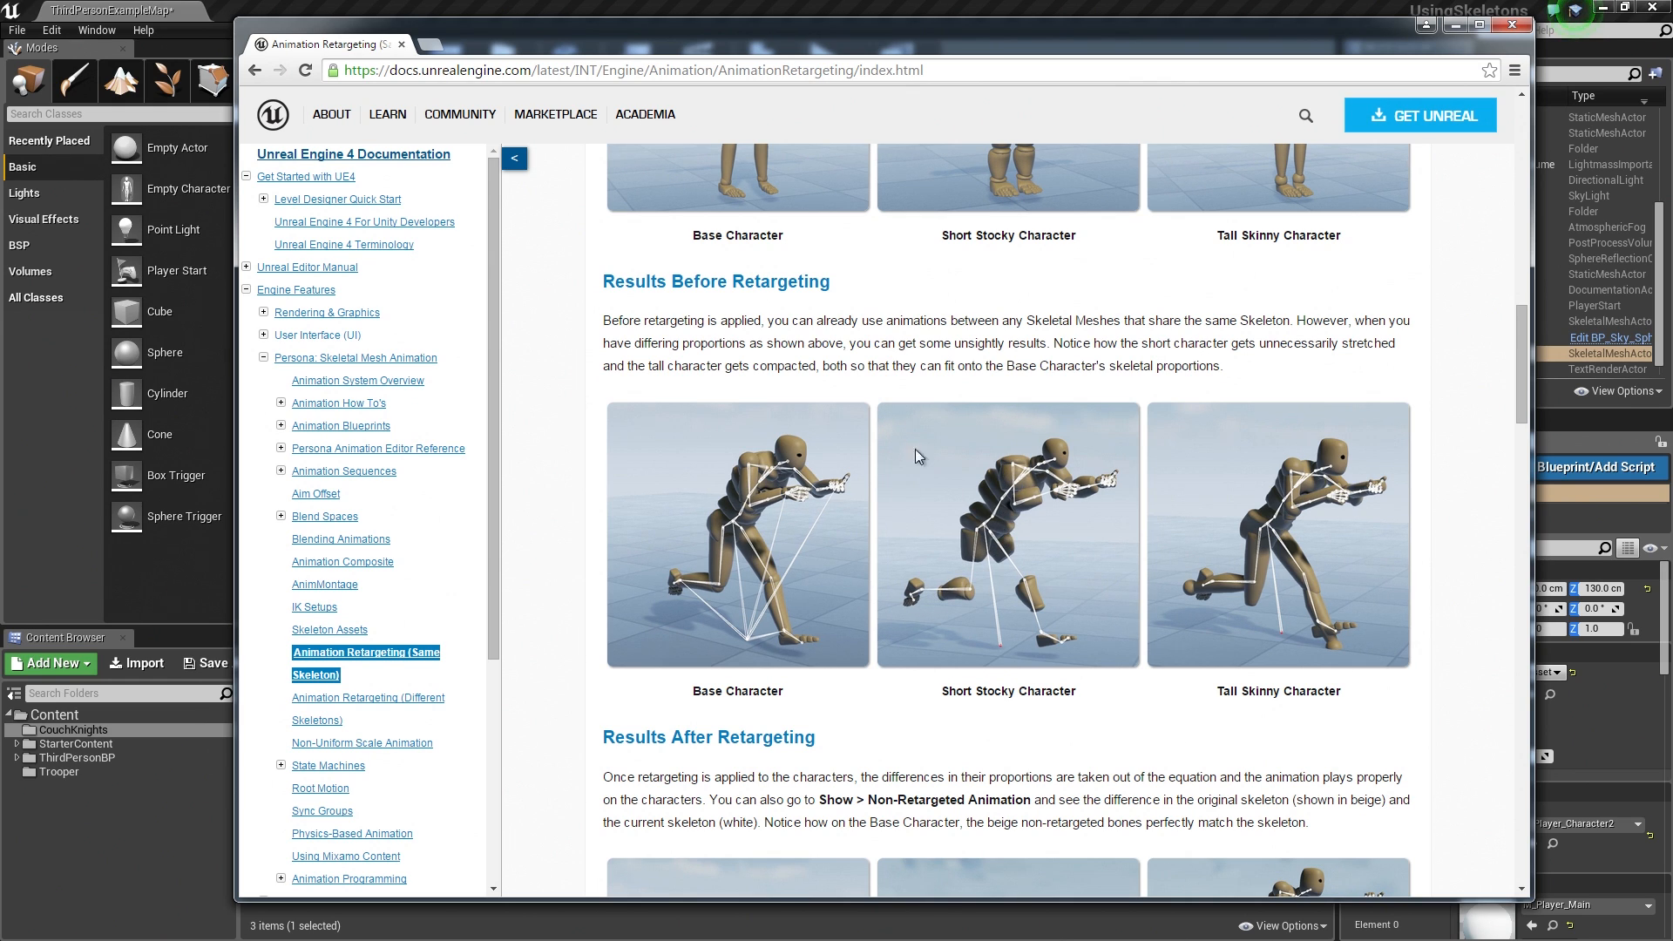
pyautogui.moveTo(922, 35); pyautogui.dragTo(1672, 36)
pyautogui.moveTo(1672, 44); pyautogui.dragTo(916, 39)
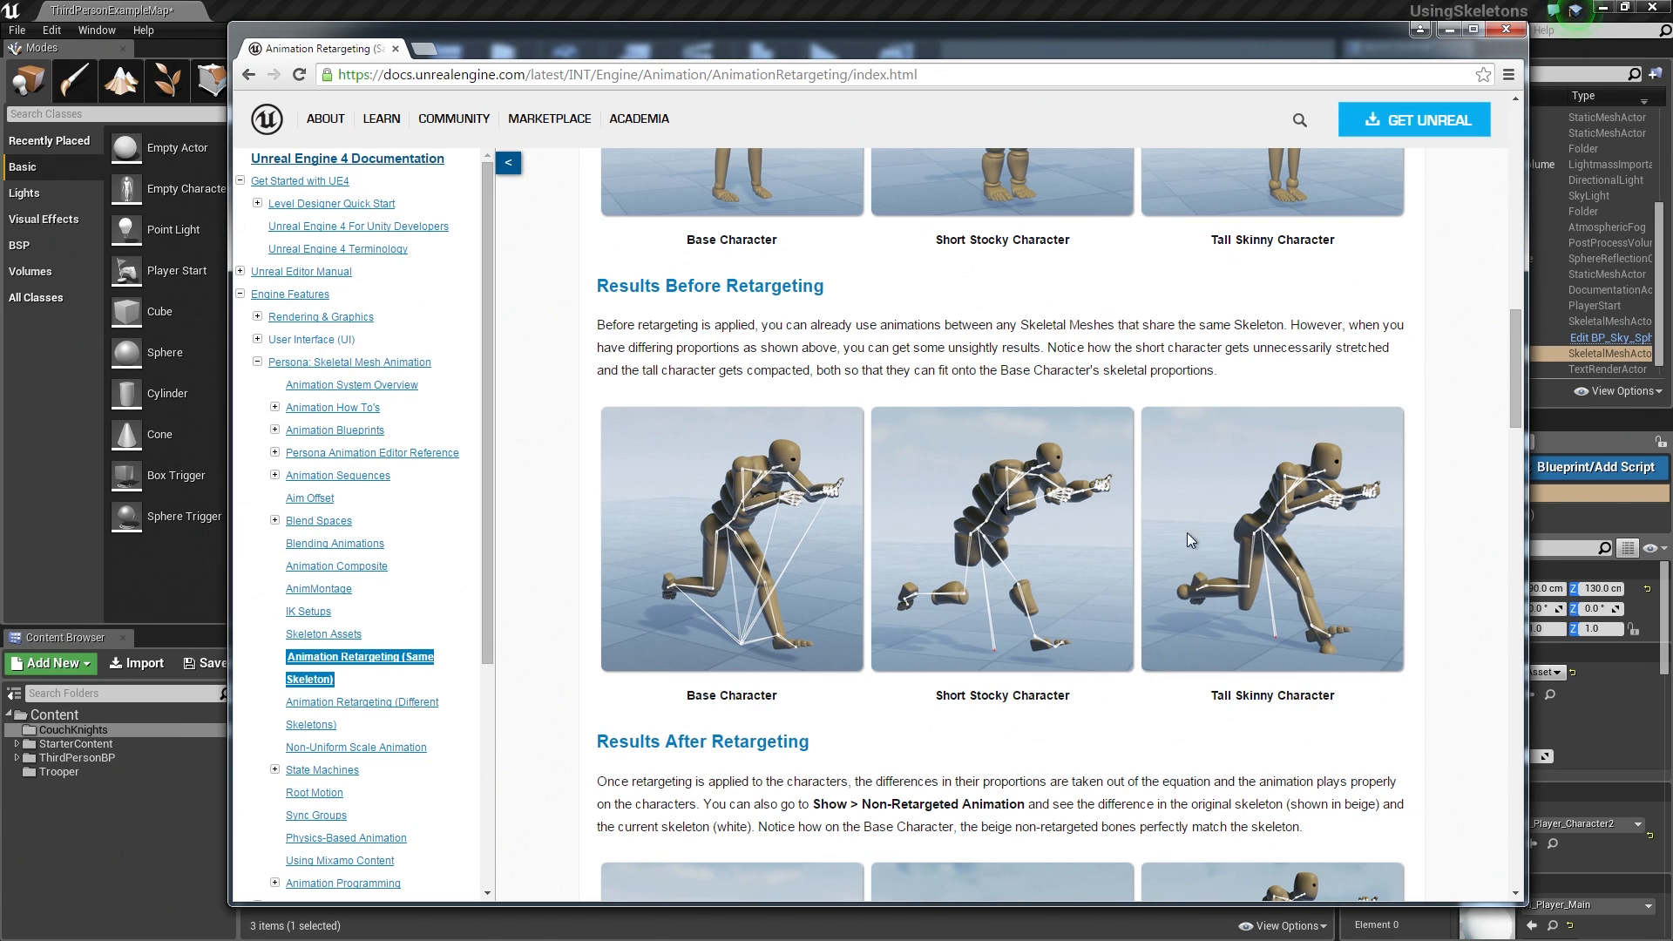
# Read the documentation's sections on results after retargeting, performance, and how retargeting works, including the bone translation retargeting modes
pyautogui.scroll(-6, 1121, 434)
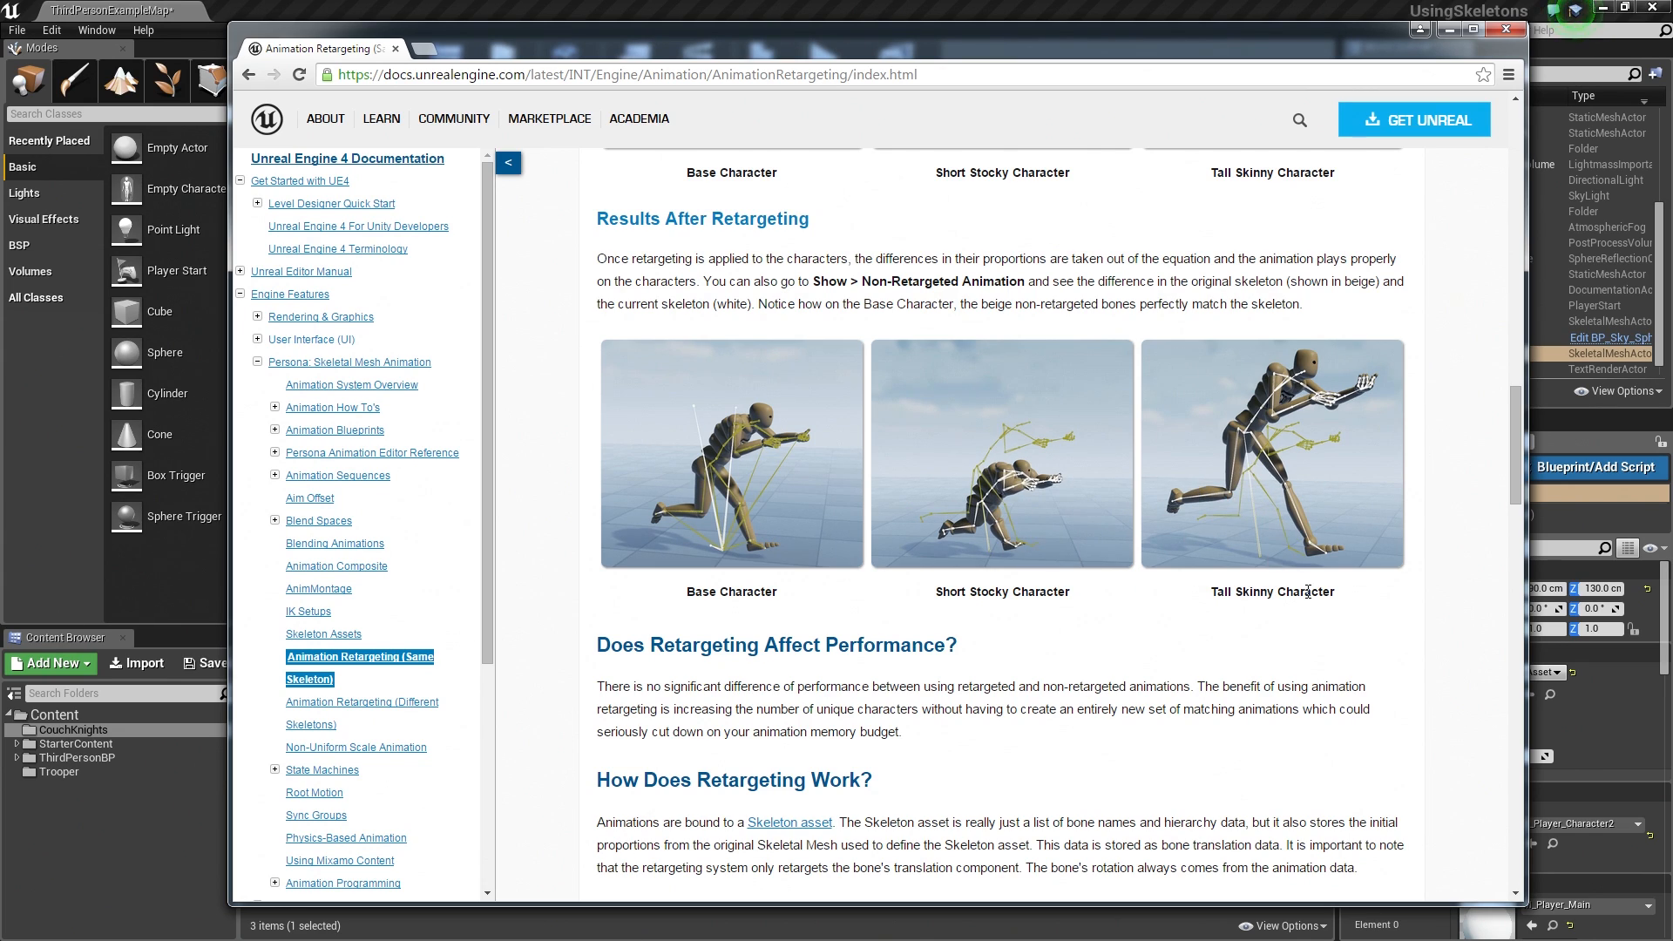
pyautogui.scroll(-5, 953, 463)
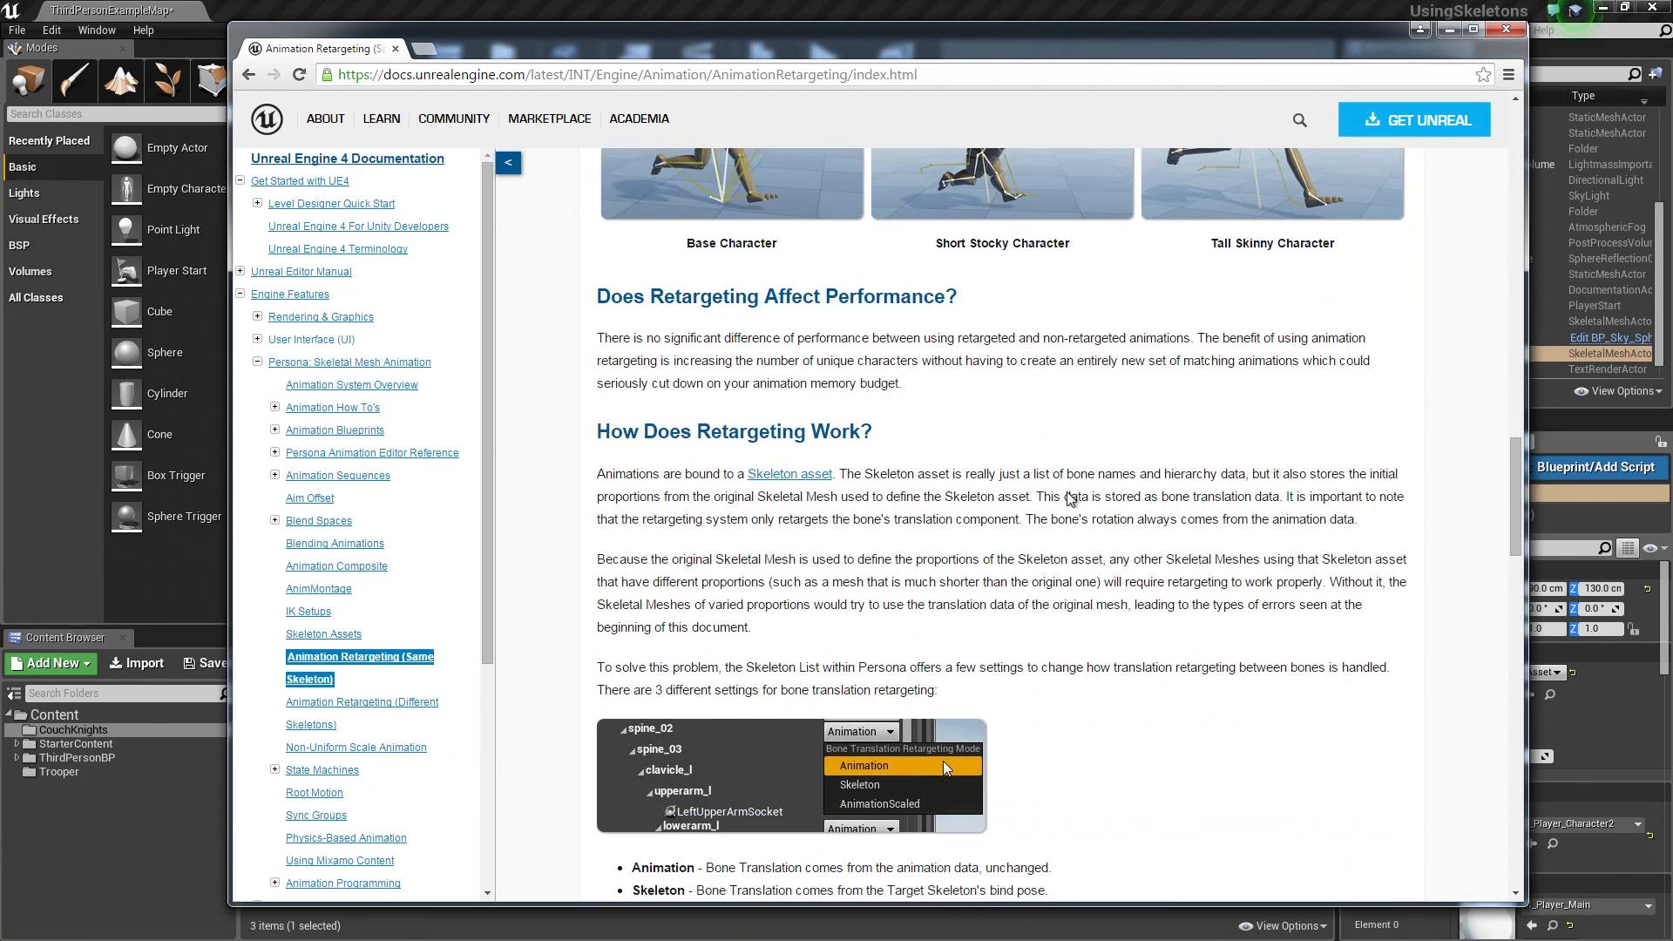
pyautogui.scroll(1, 1192, 510)
pyautogui.scroll(-3, 1191, 524)
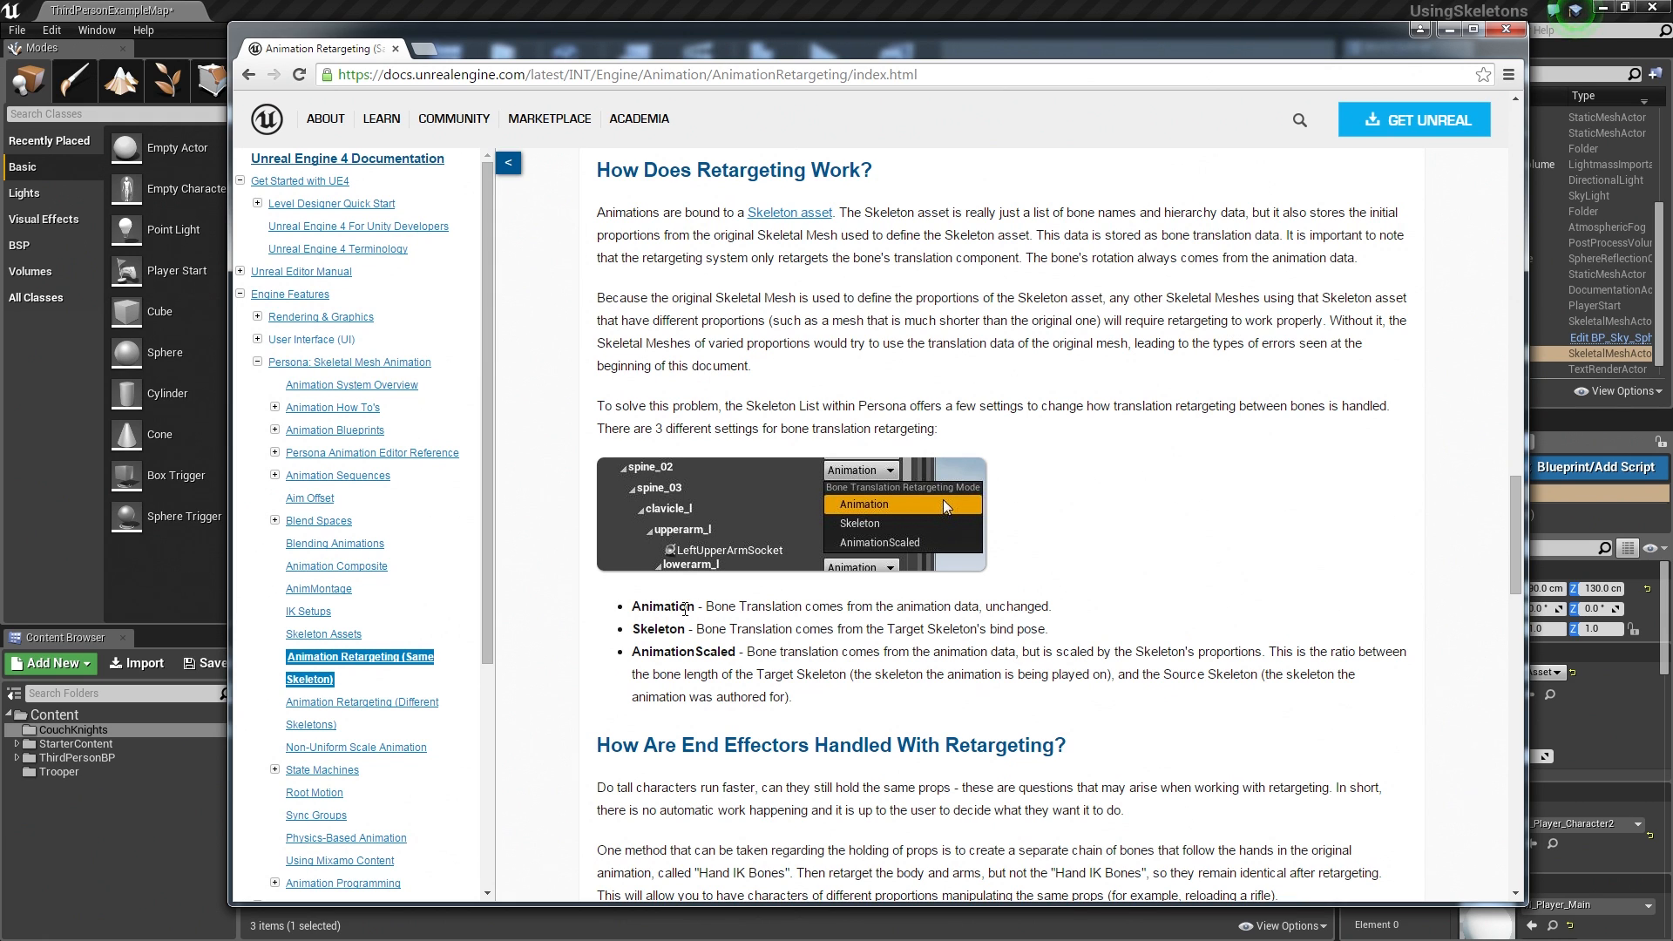
# Return to Unreal Editor, open the S_Player_Character2 mesh's skeleton in Persona, and show the skeleton tree's advanced options
pyautogui.moveTo(578, 47); pyautogui.dragTo(1672, 61)
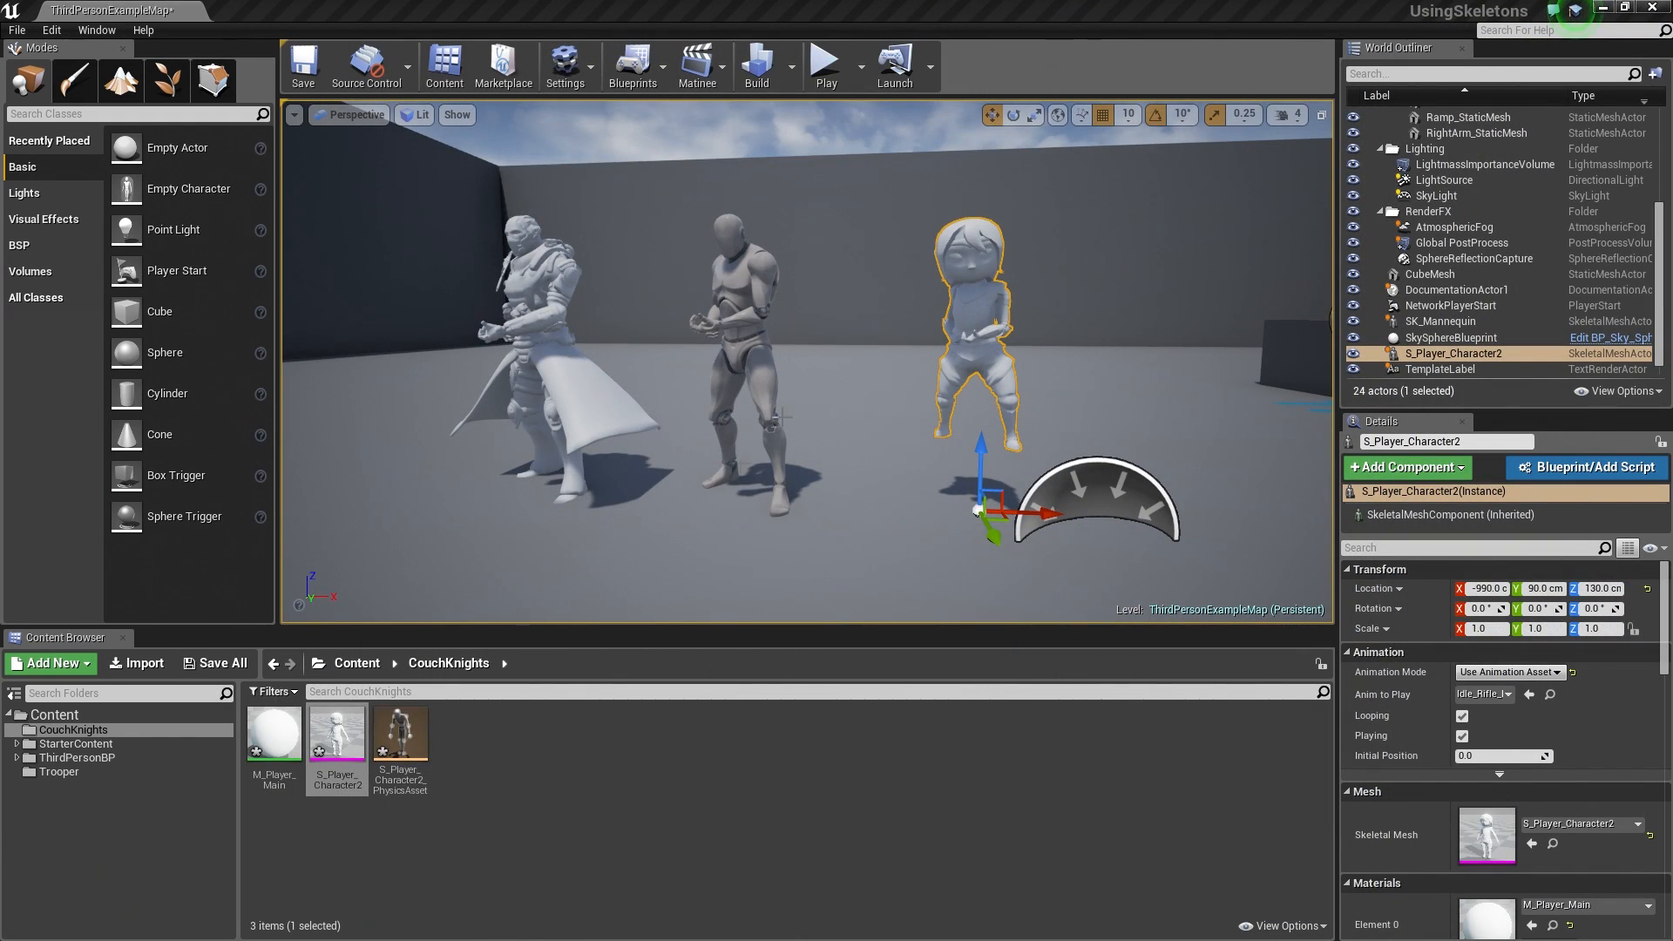
pyautogui.moveTo(338, 763)
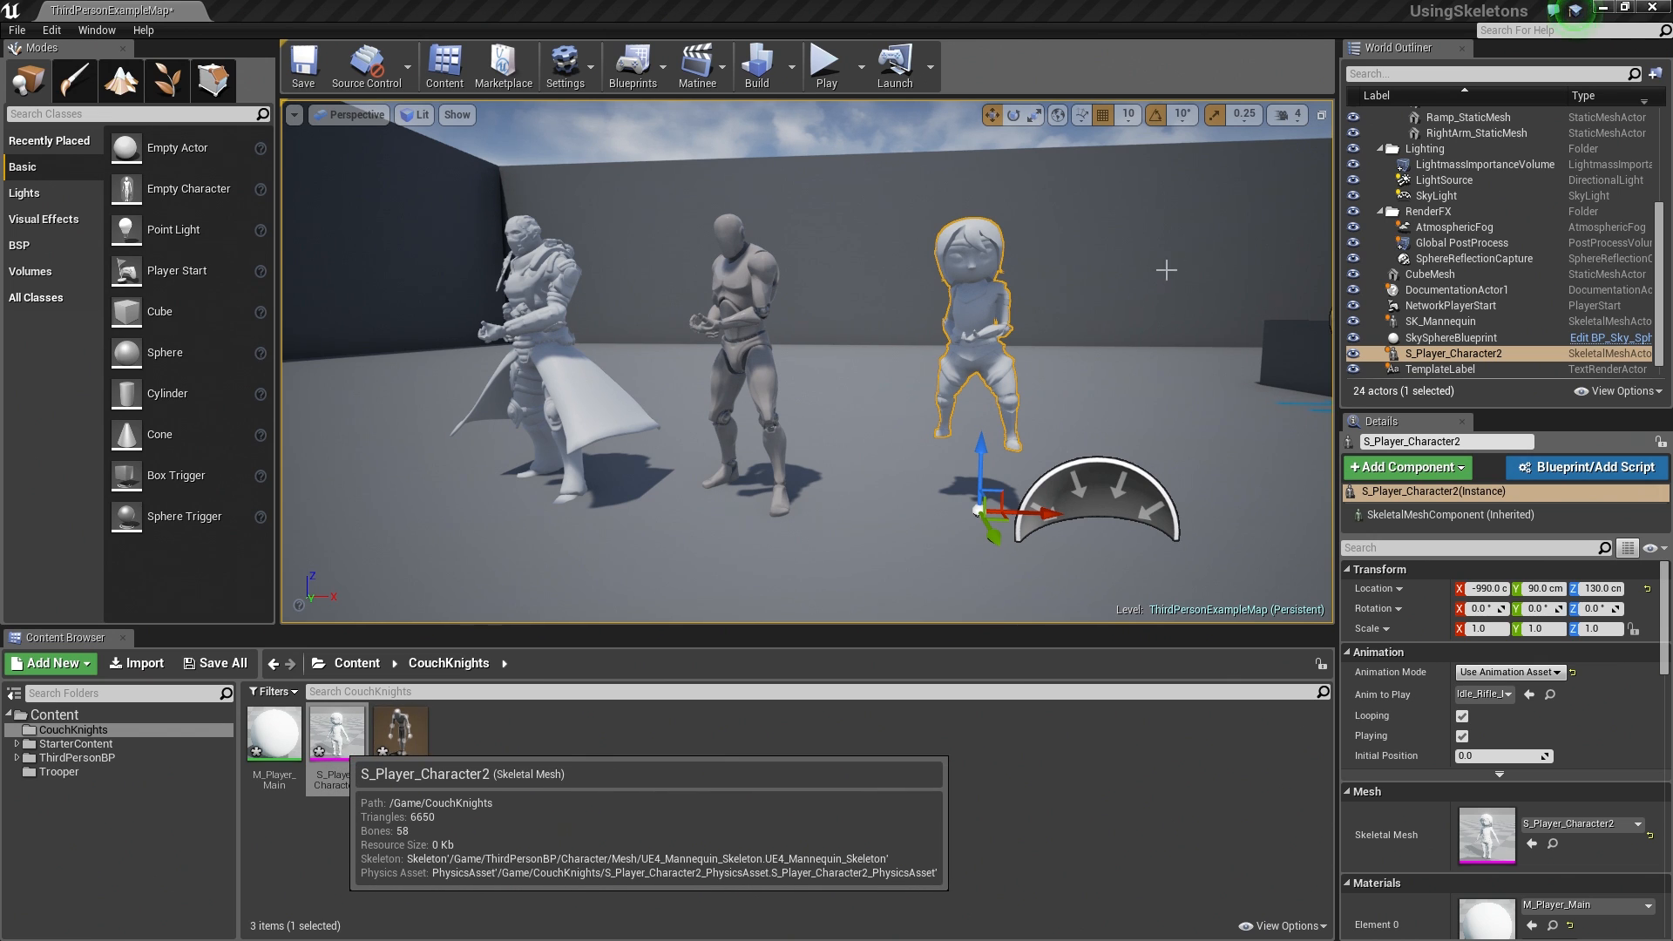
pyautogui.doubleClick(338, 747)
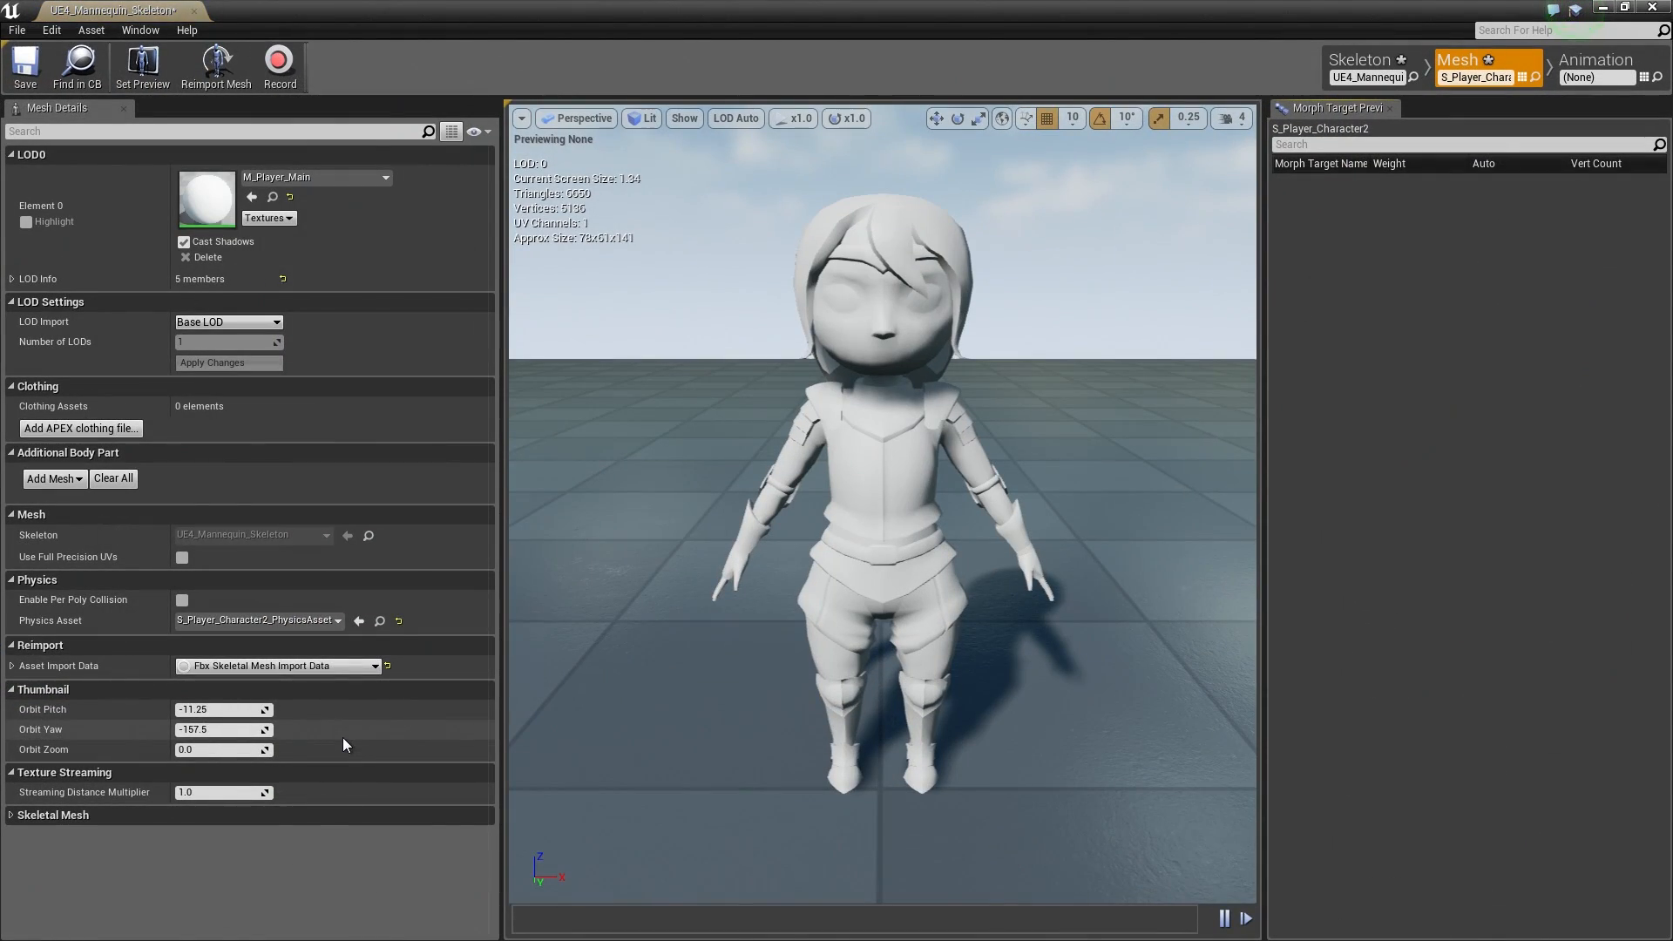
pyautogui.click(1382, 66)
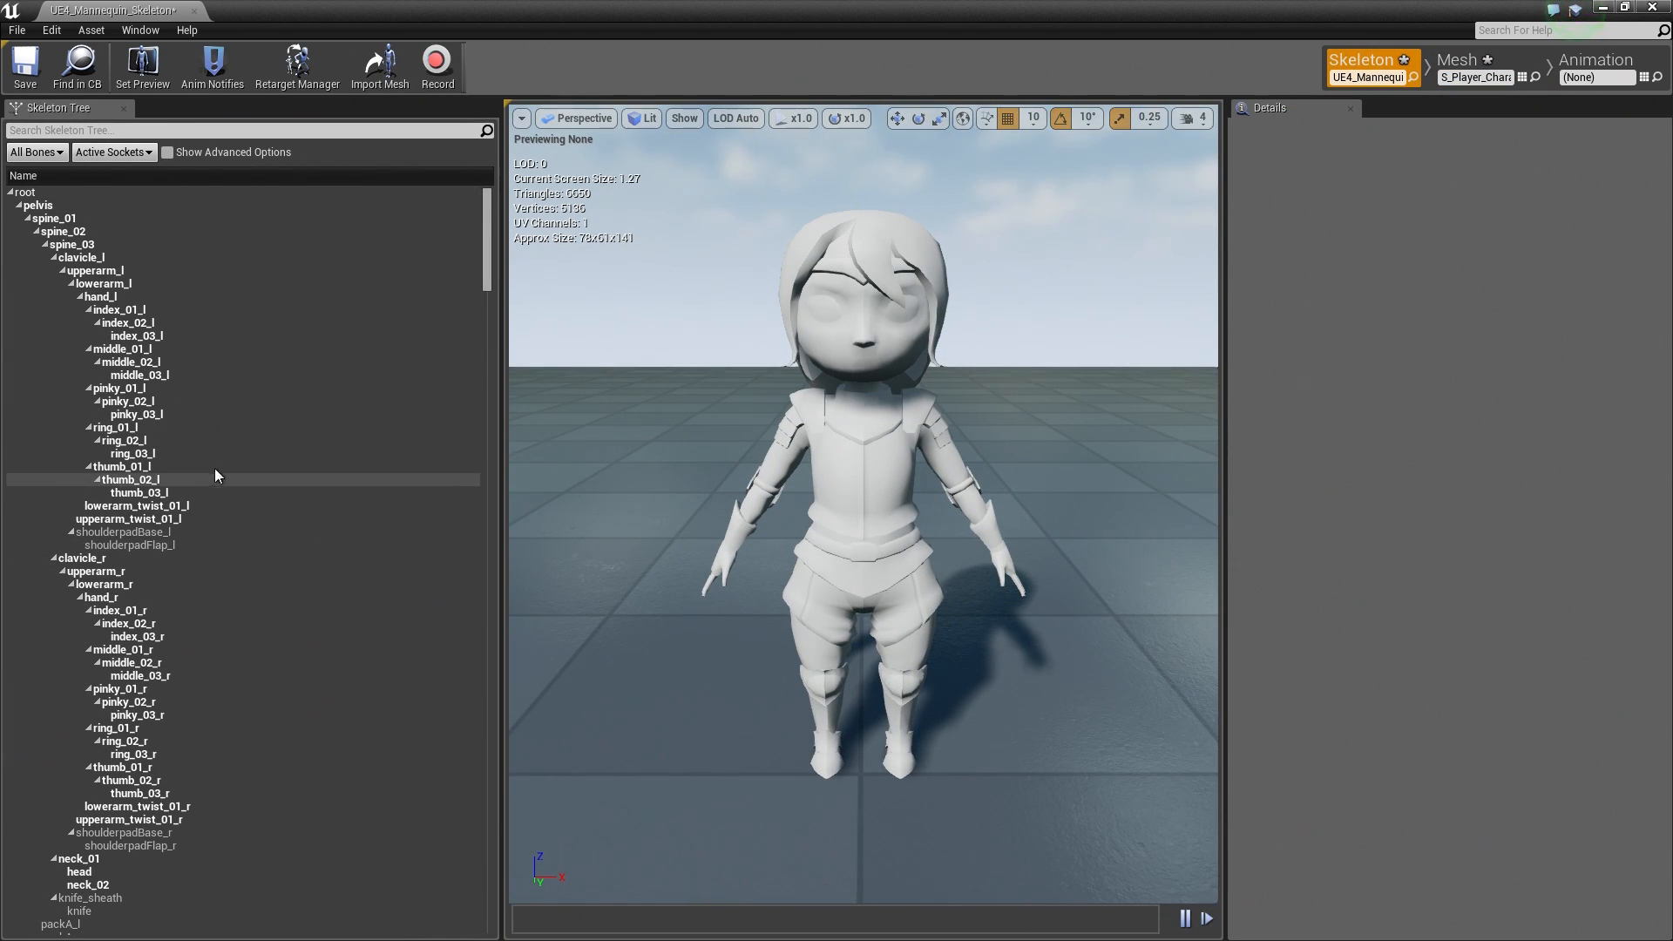
pyautogui.click(167, 152)
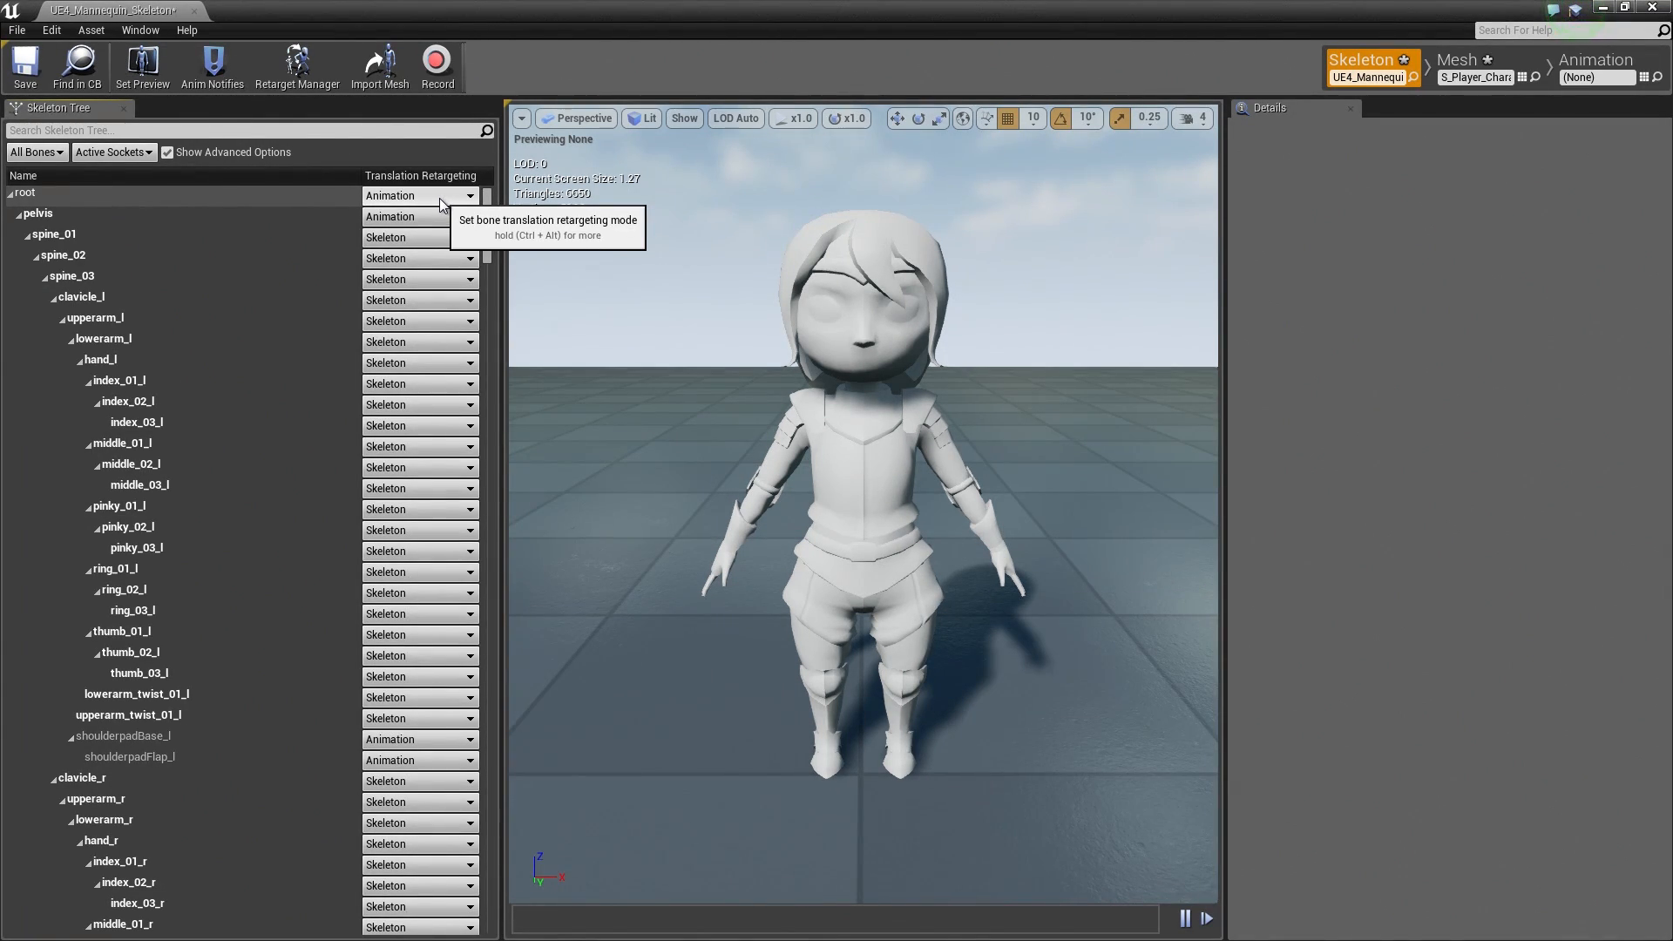
pyautogui.hotkey('ctrl', 'alt')
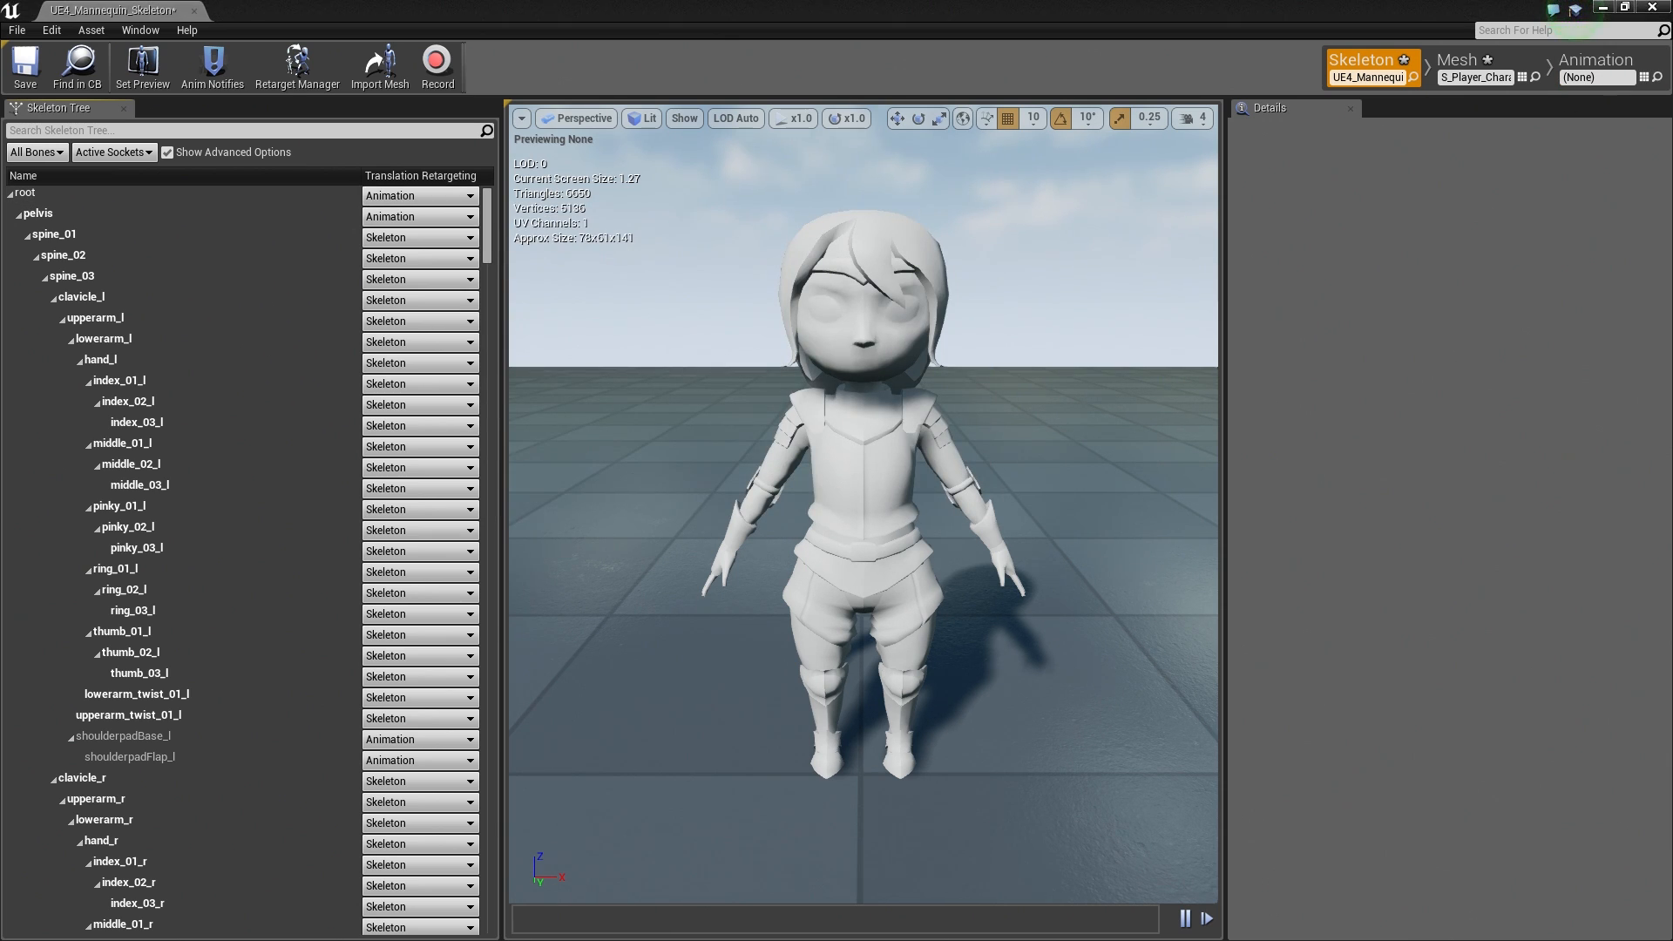
# Consult the documentation's retargeting mode descriptions and recursively set translation retargeting to Skeleton from the root bone down
pyautogui.moveTo(1672, 92); pyautogui.dragTo(553, 80)
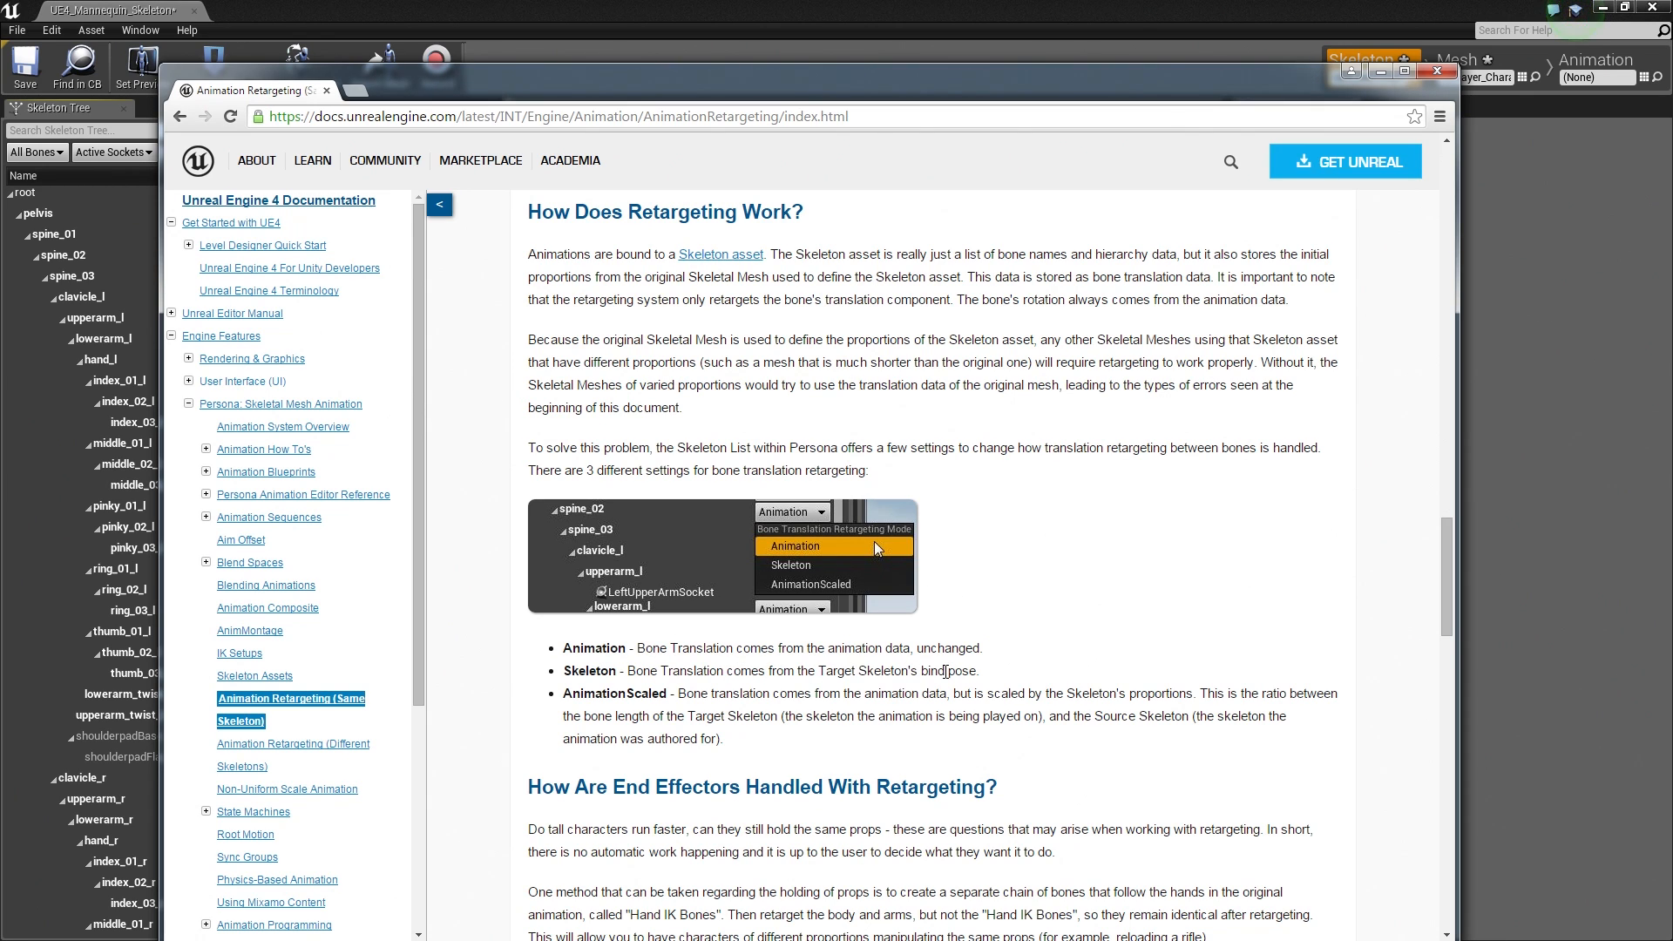
pyautogui.moveTo(784, 87); pyautogui.dragTo(1672, 95)
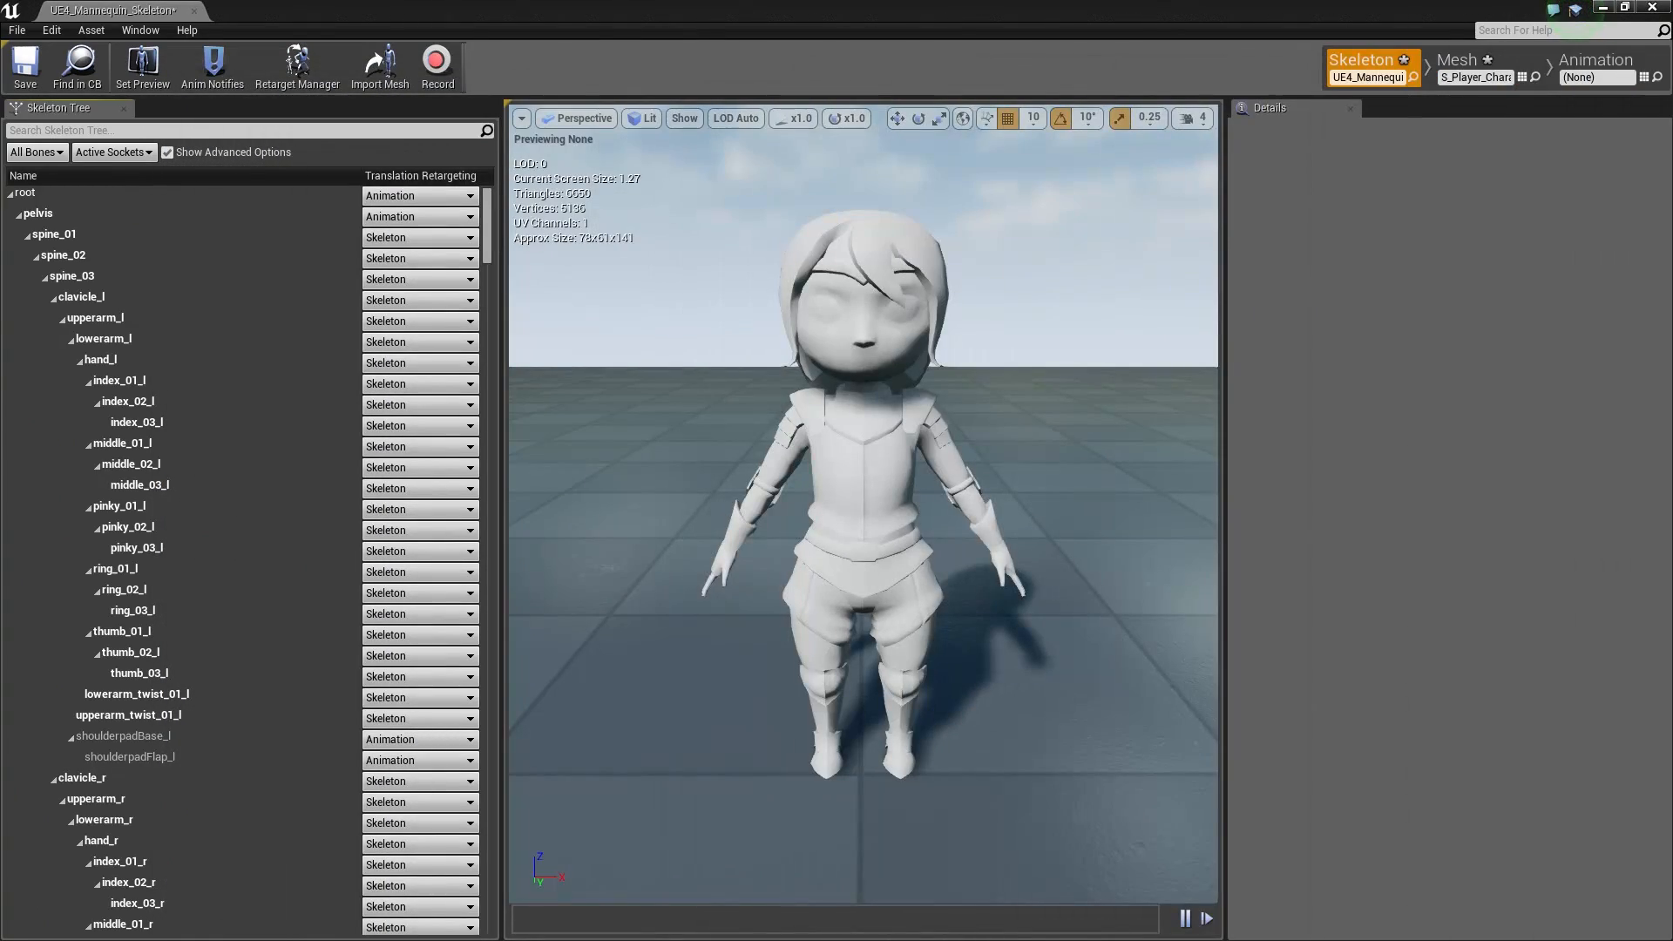
pyautogui.rightClick(374, 196)
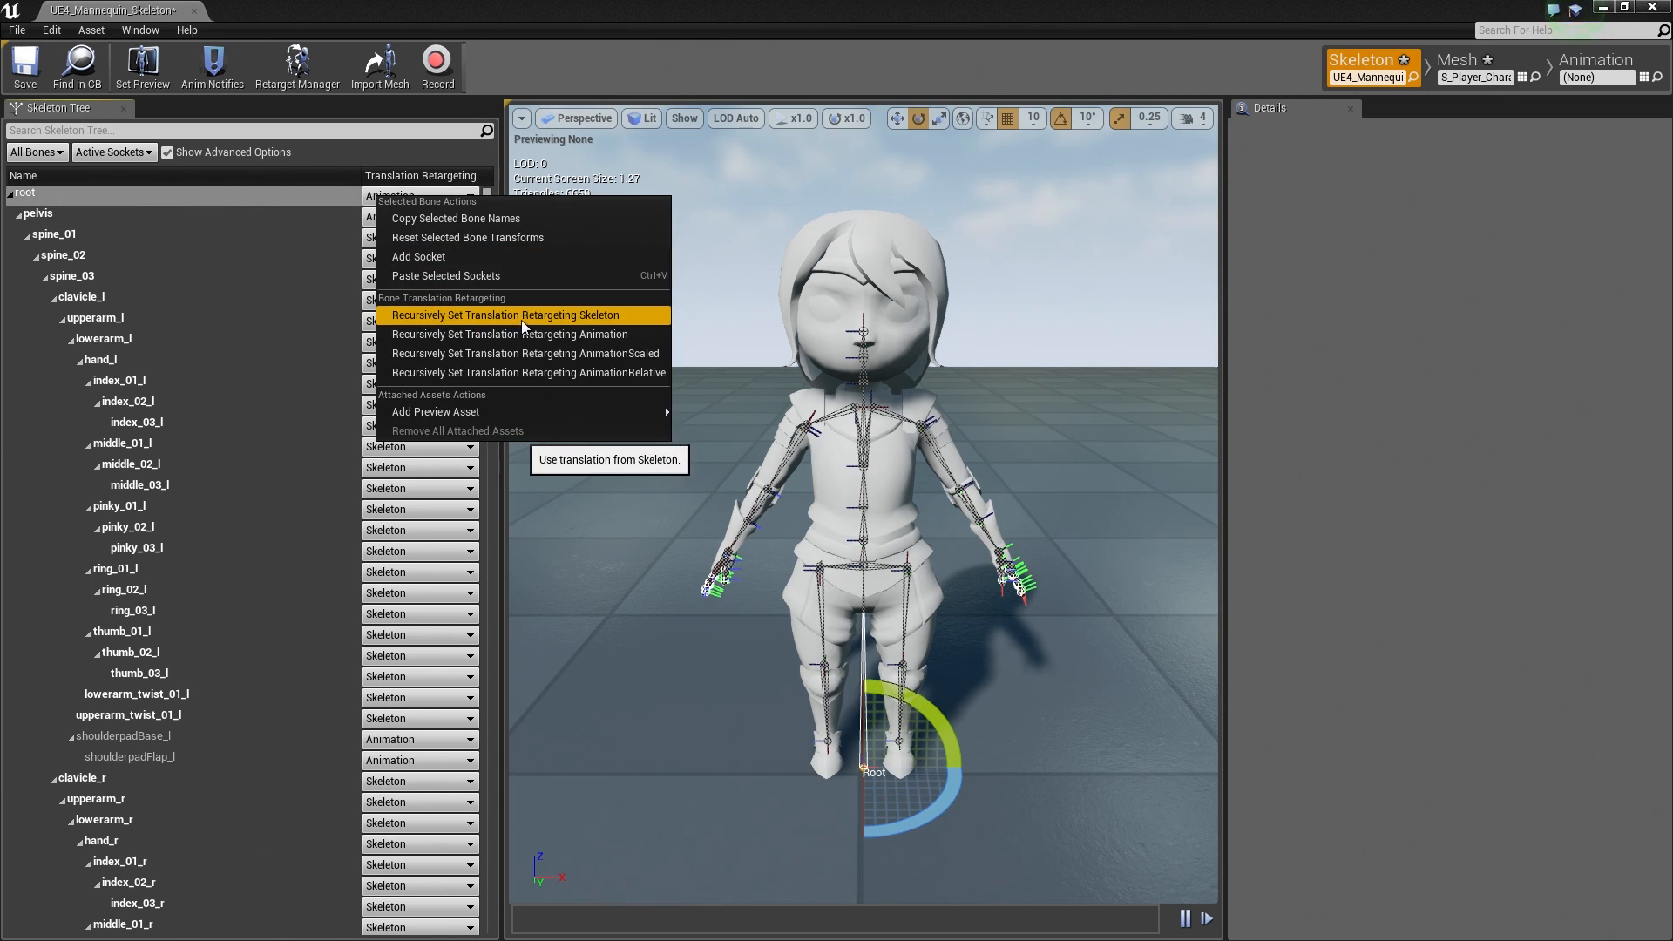
pyautogui.click(545, 317)
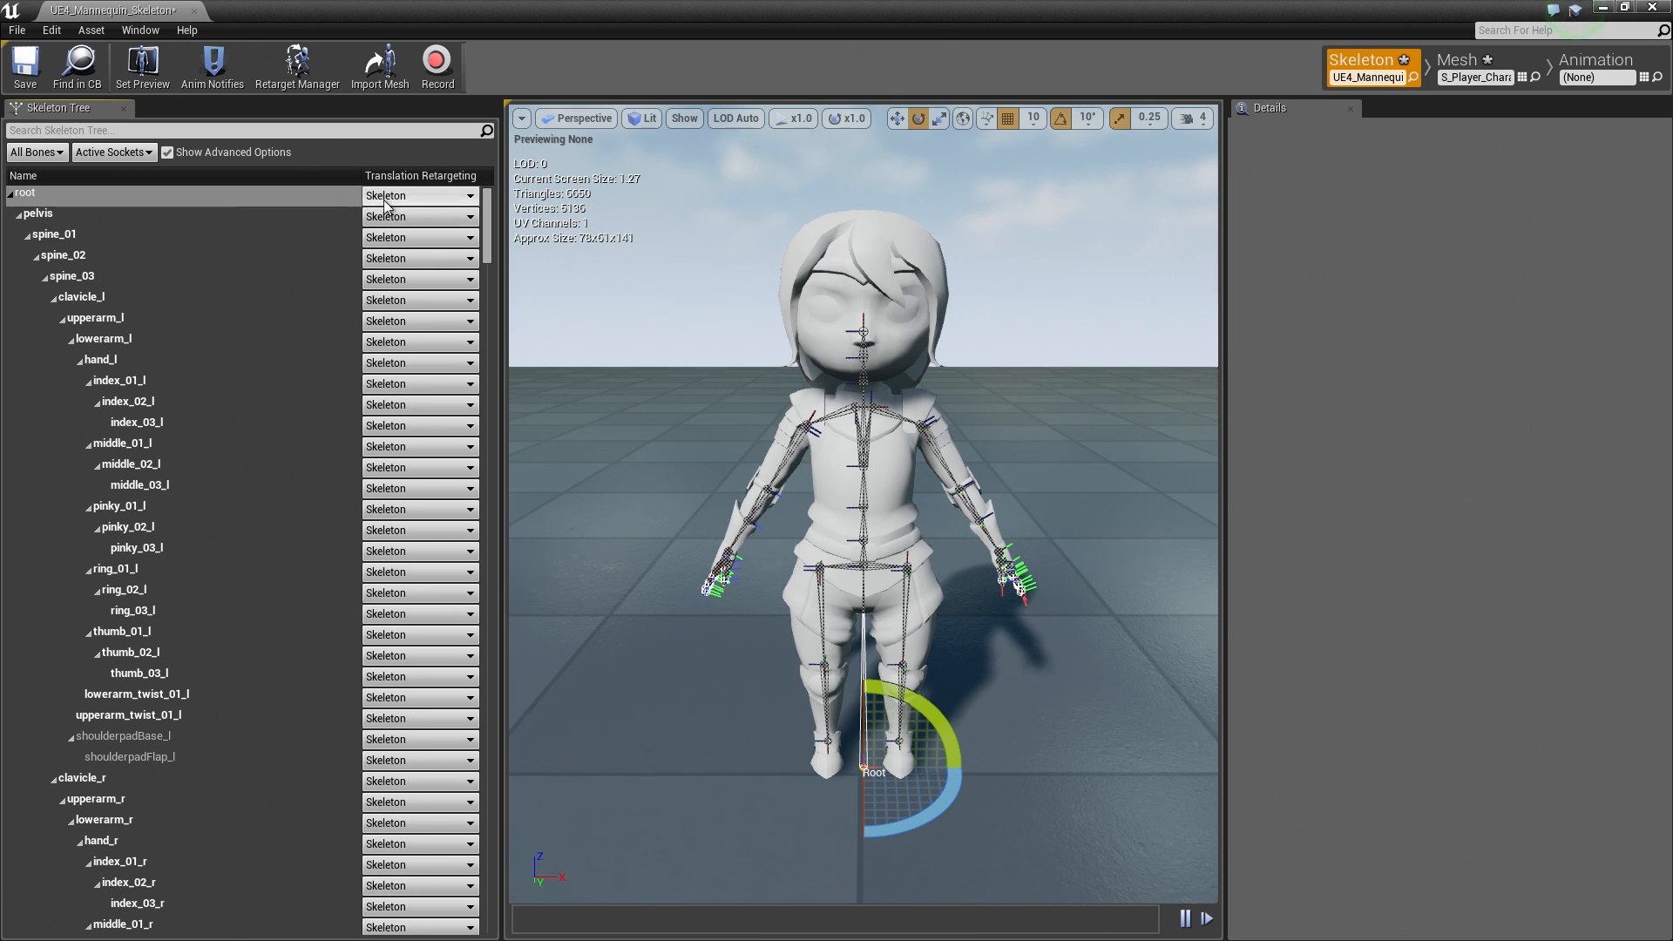
pyautogui.moveTo(401, 202)
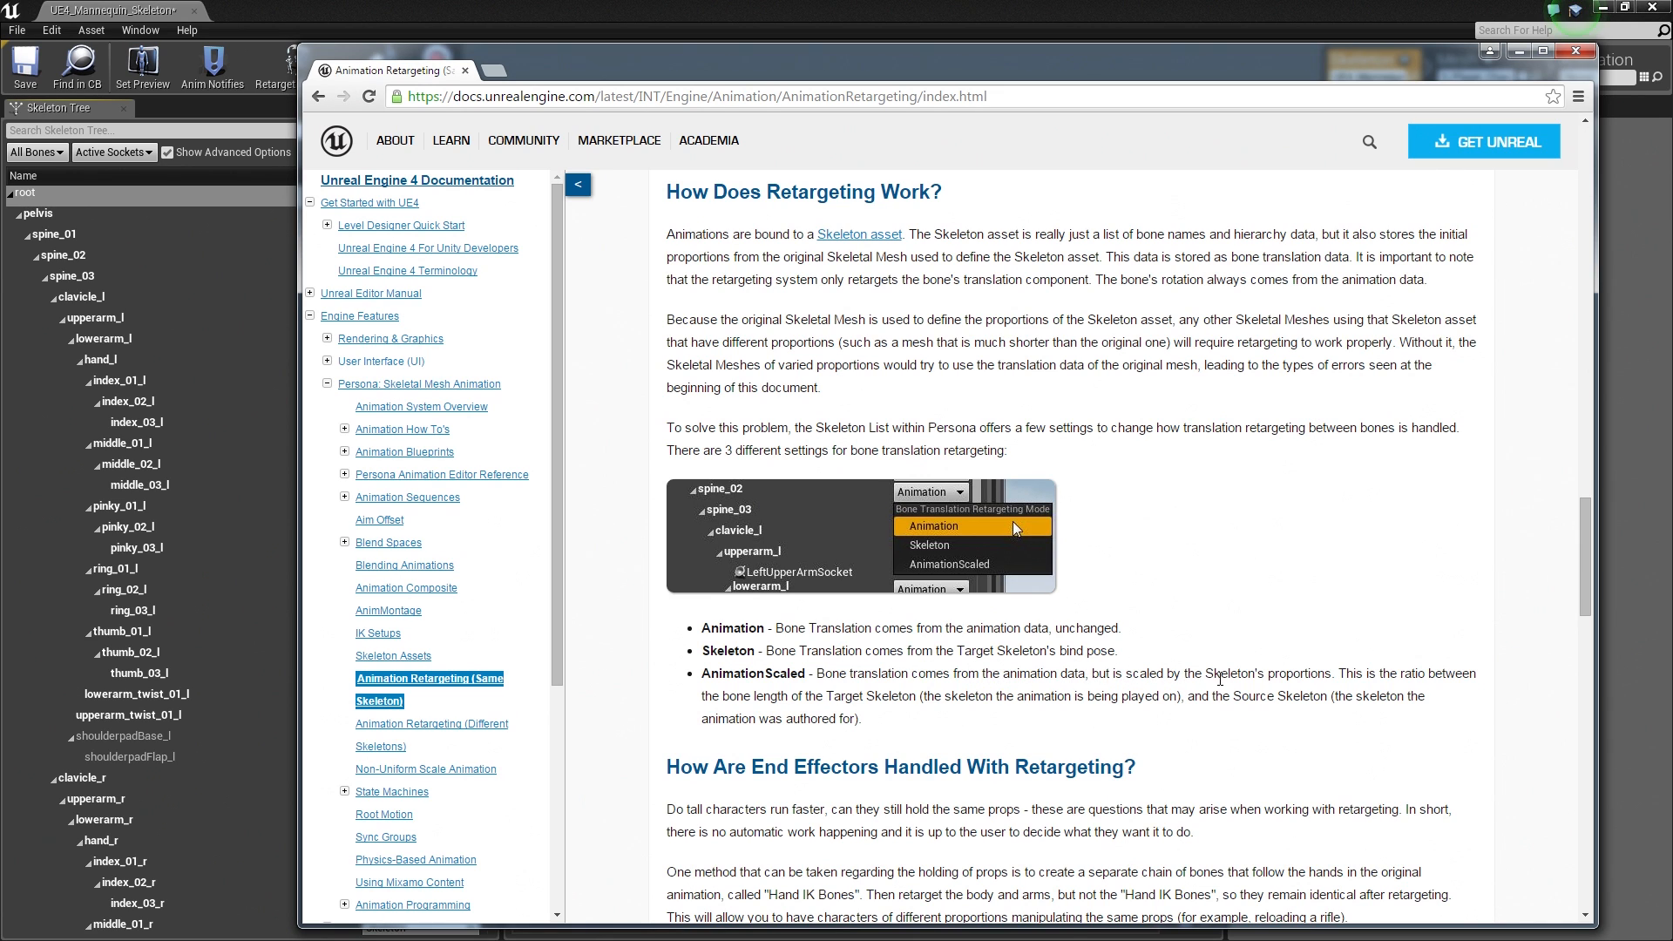
pyautogui.moveTo(906, 56); pyautogui.dragTo(1672, 77)
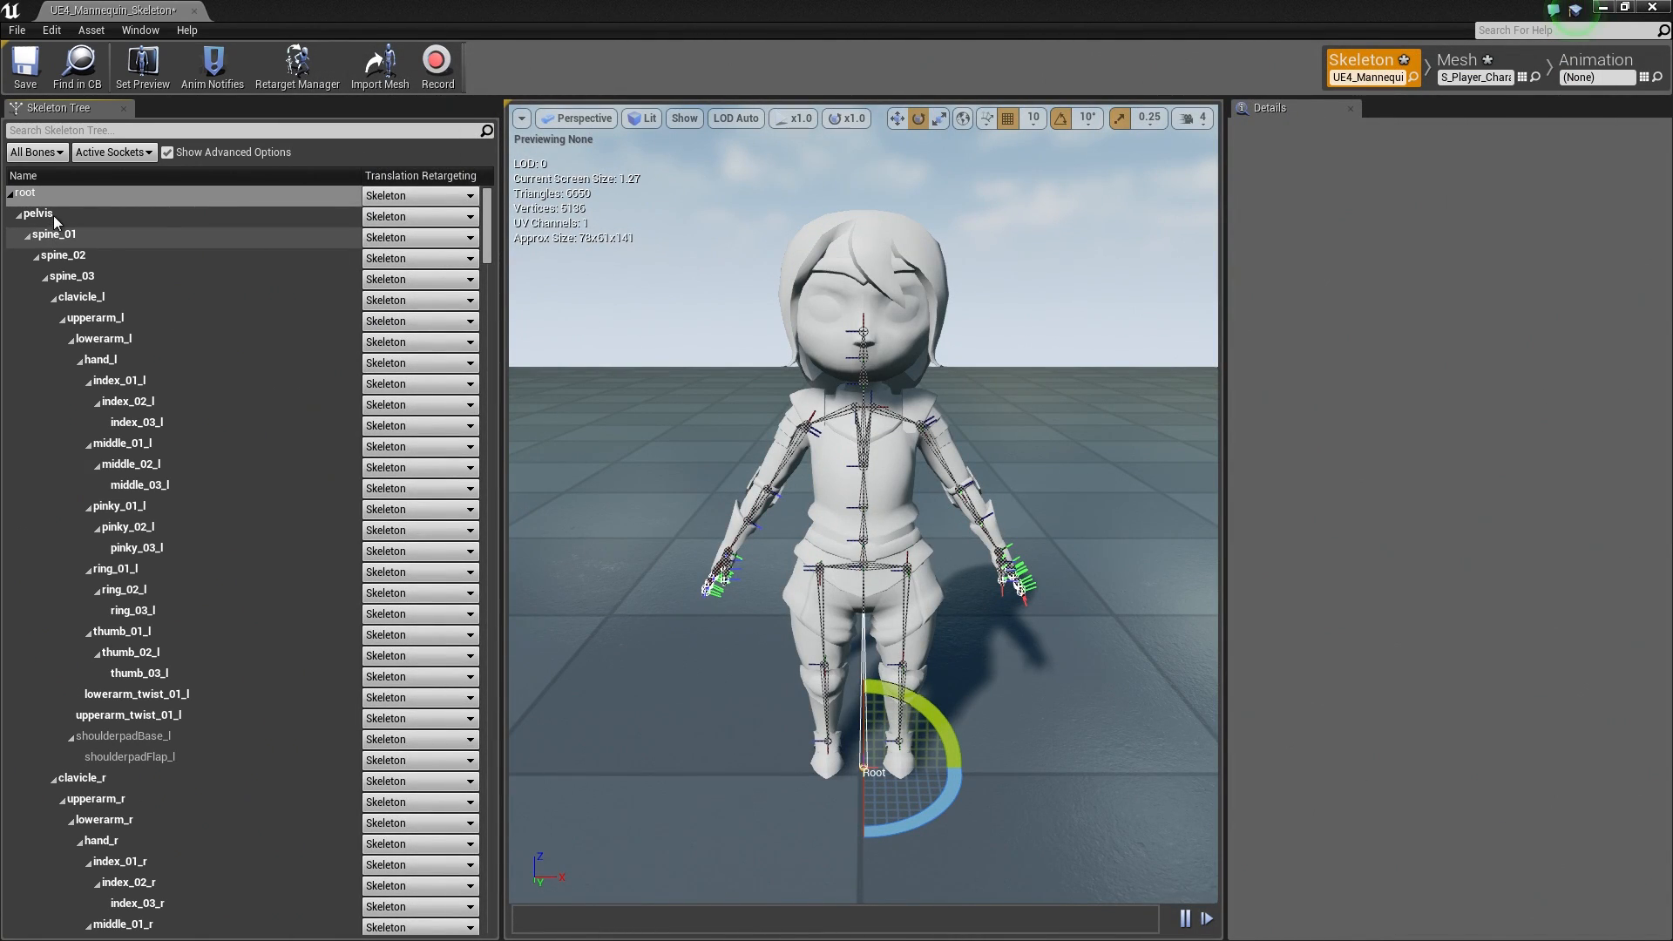
# Select the pelvis bone and preview the Idle_Rifle_Hip_Break1 animation on the character, viewing it from the front
pyautogui.click(58, 299)
pyautogui.click(45, 217)
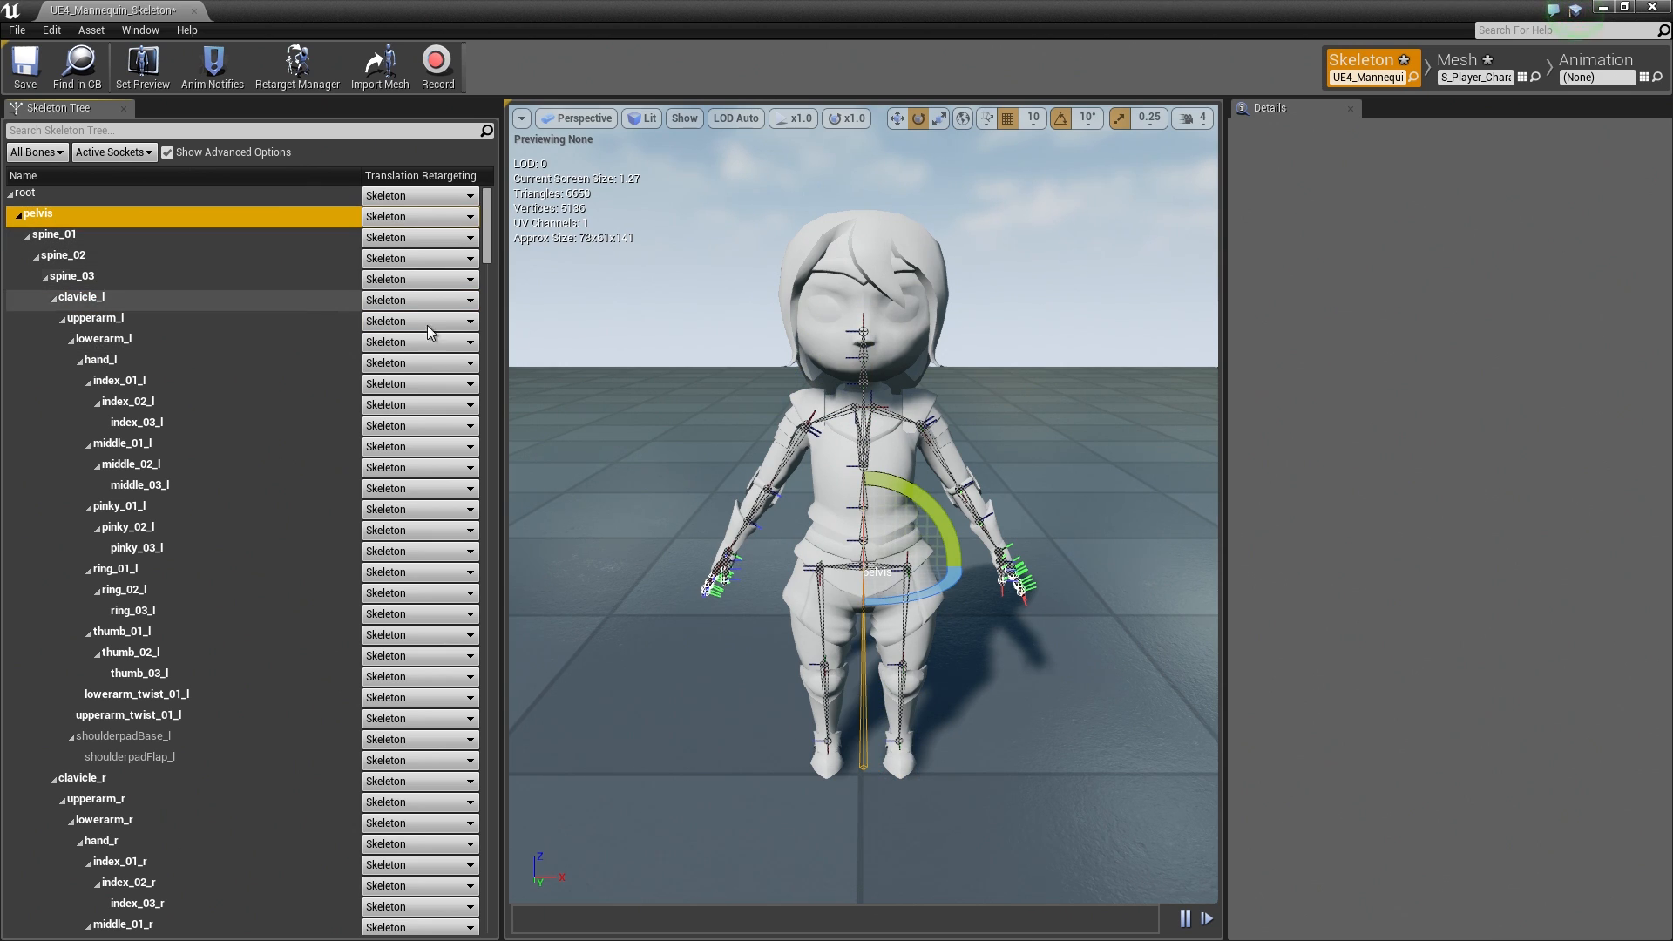
pyautogui.click(1651, 77)
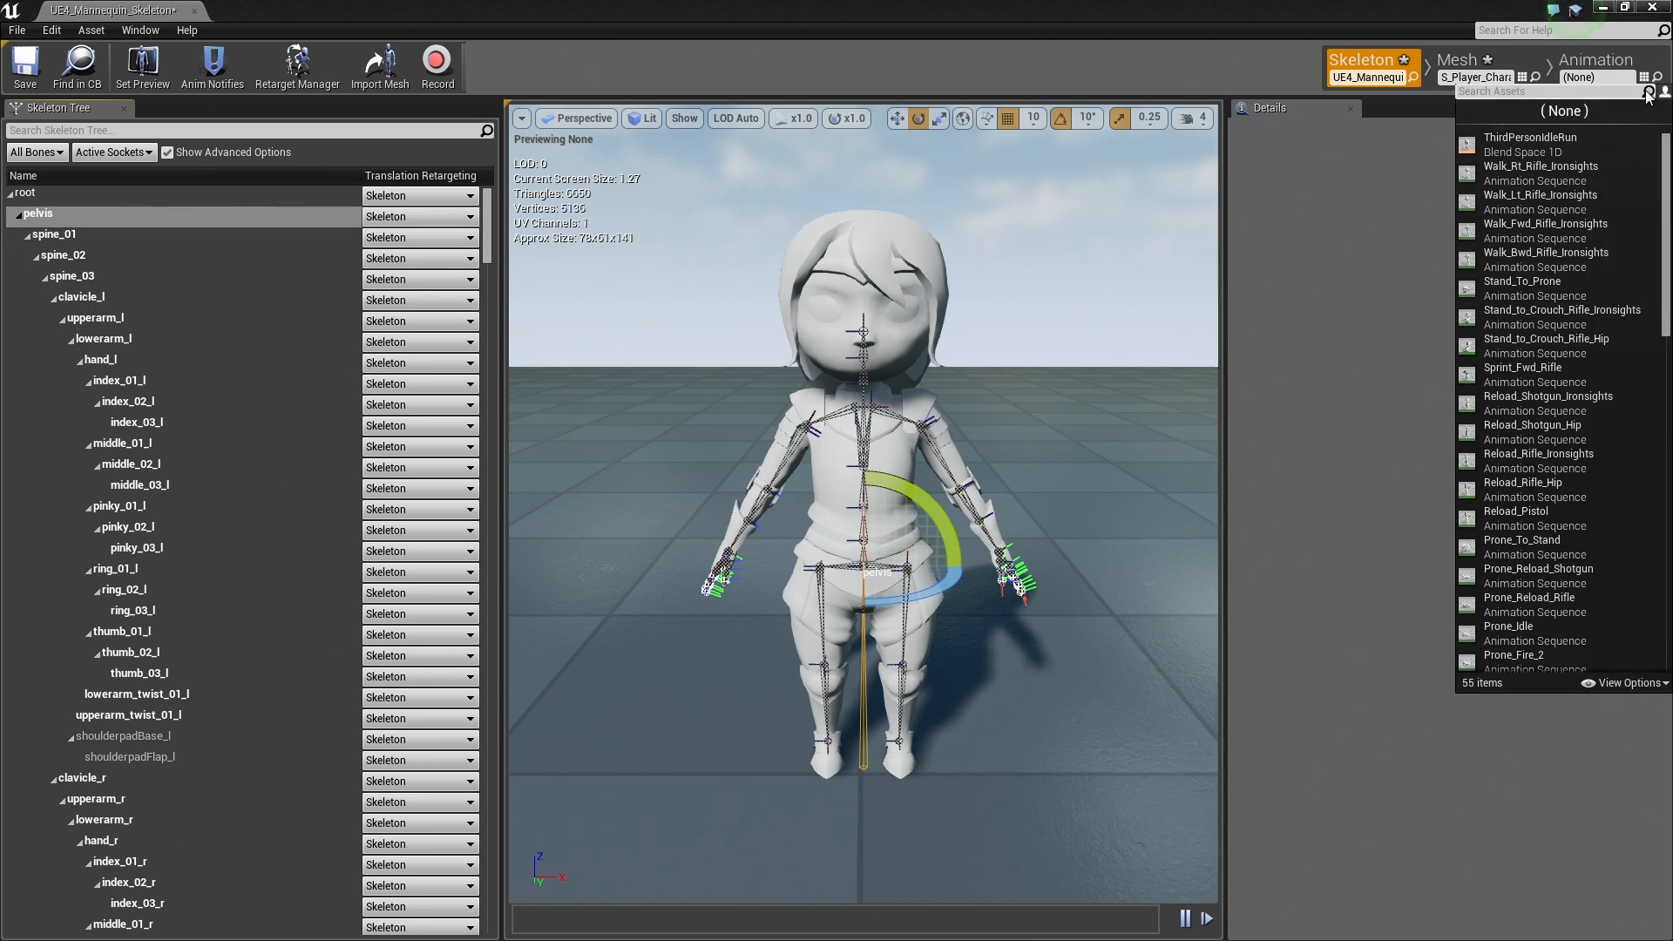
pyautogui.write('idle')
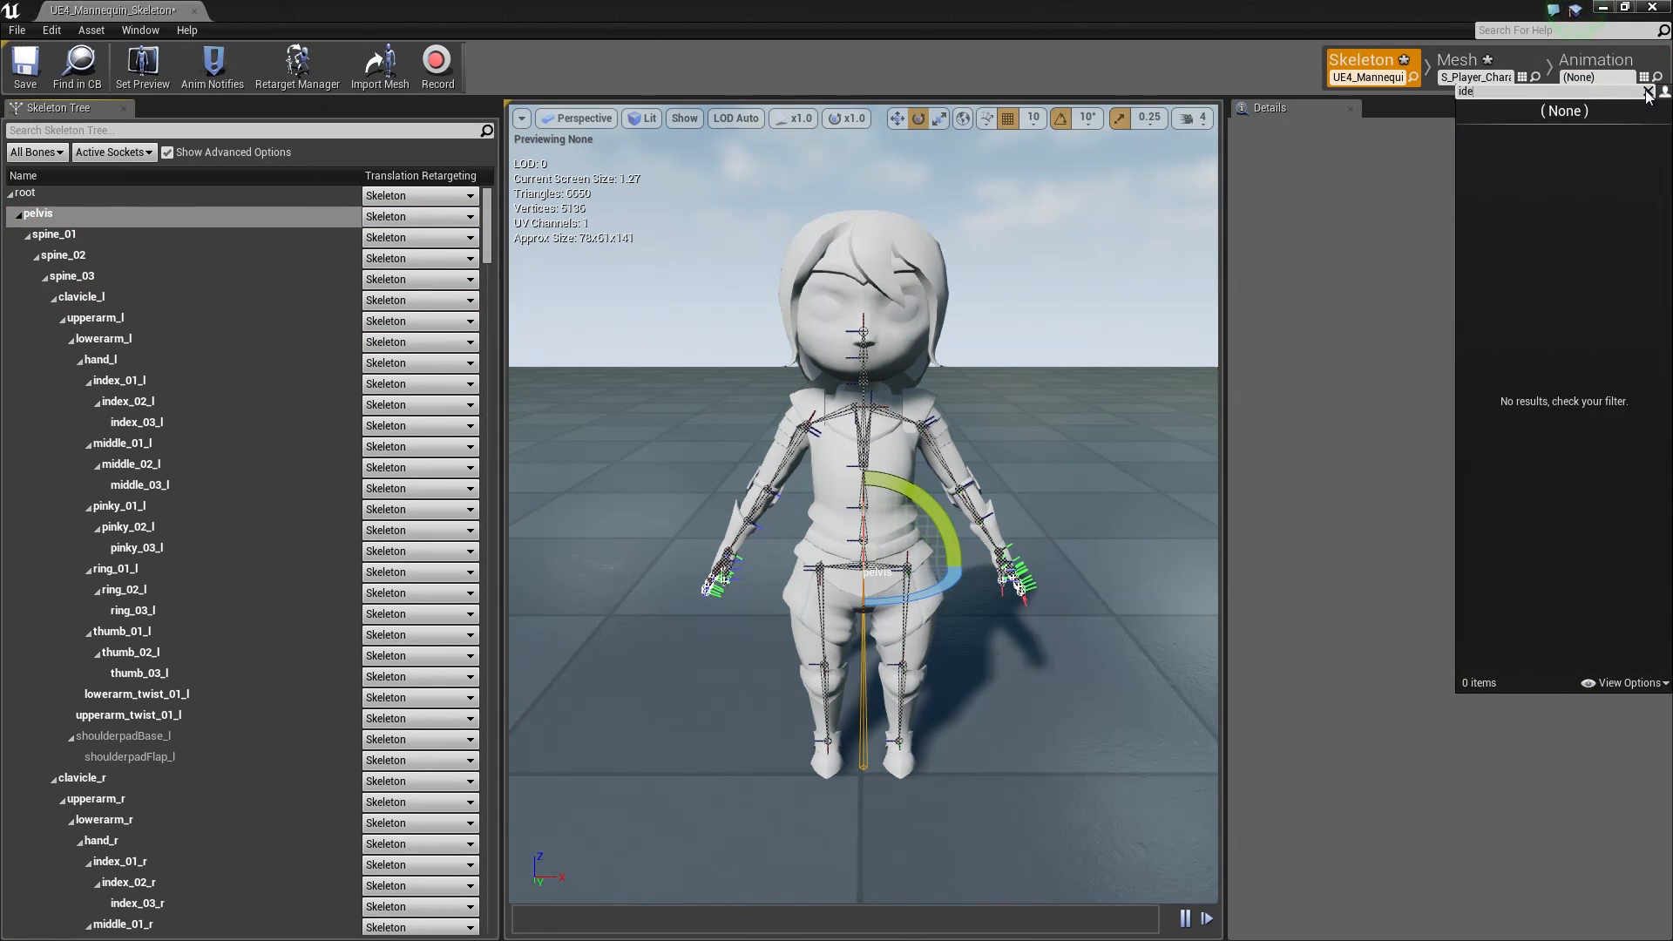
pyautogui.write(' break')
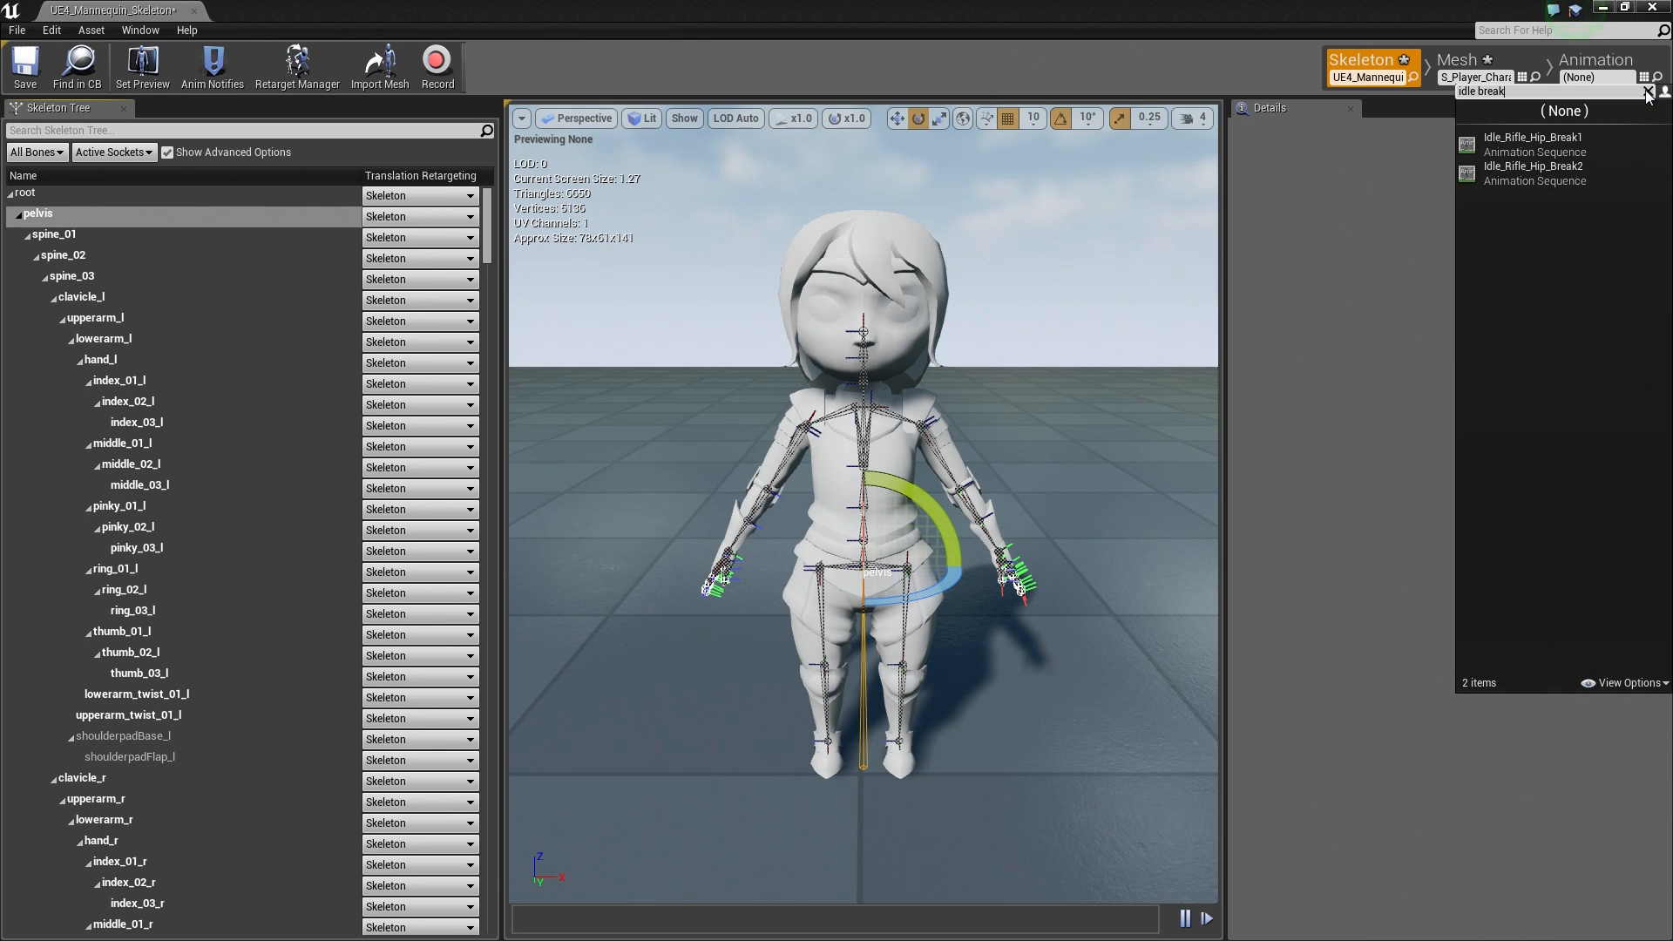
pyautogui.click(1538, 138)
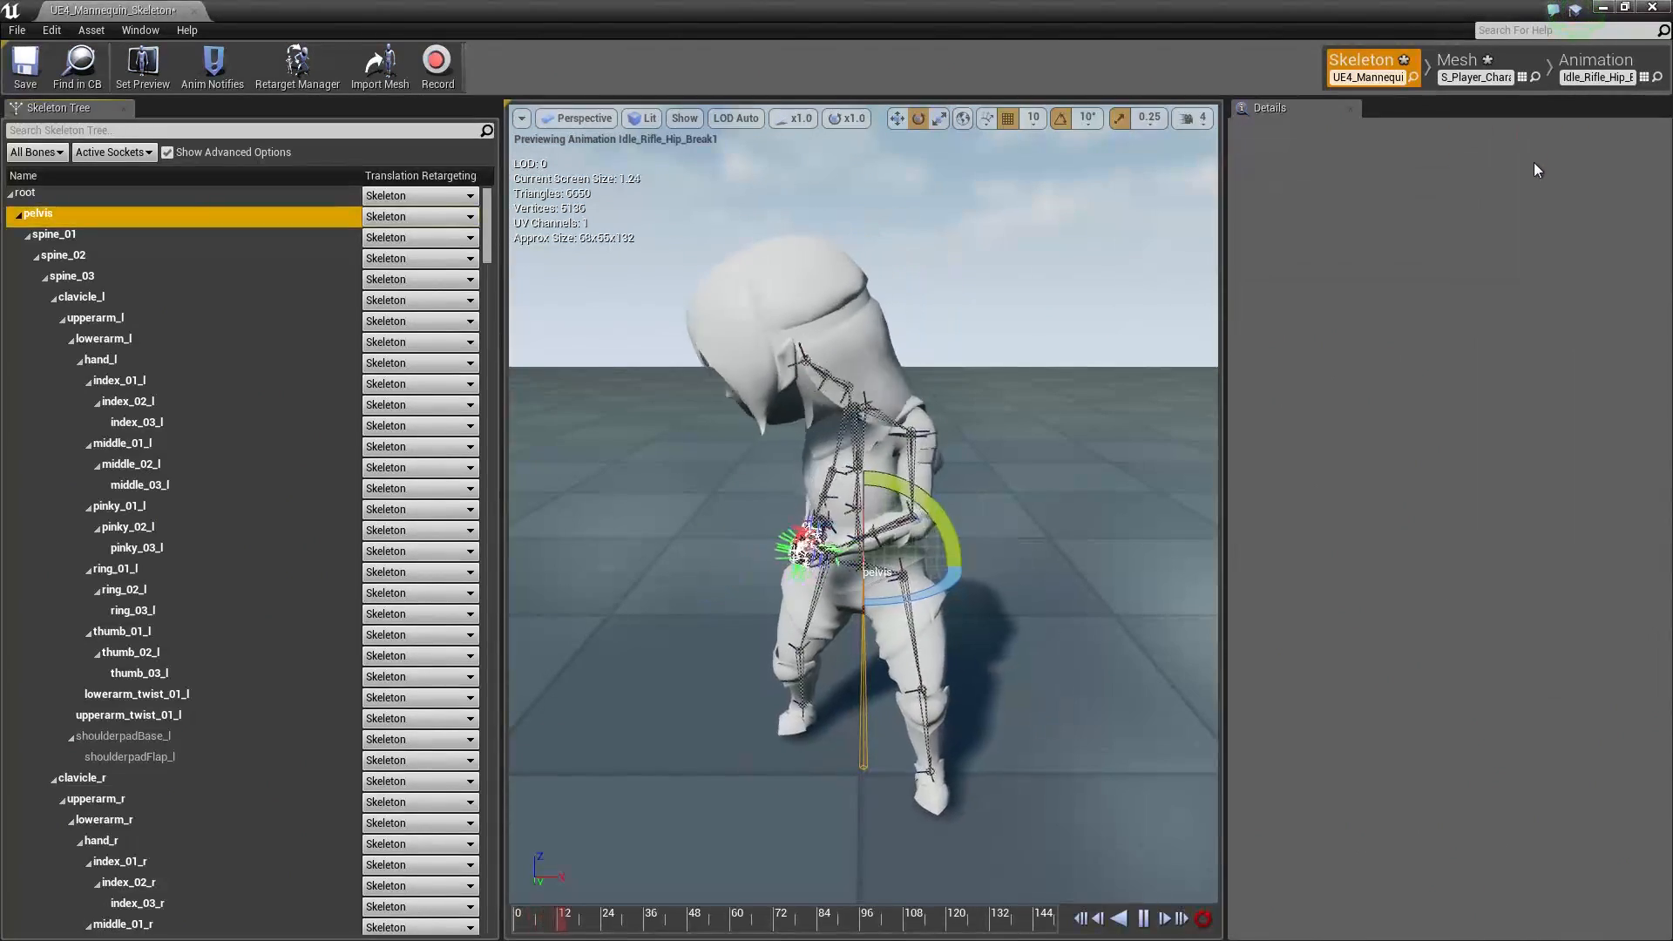
pyautogui.moveTo(756, 523); pyautogui.dragTo(836, 505, button='right')
pyautogui.press('s')
pyautogui.press('w')
pyautogui.press('a')
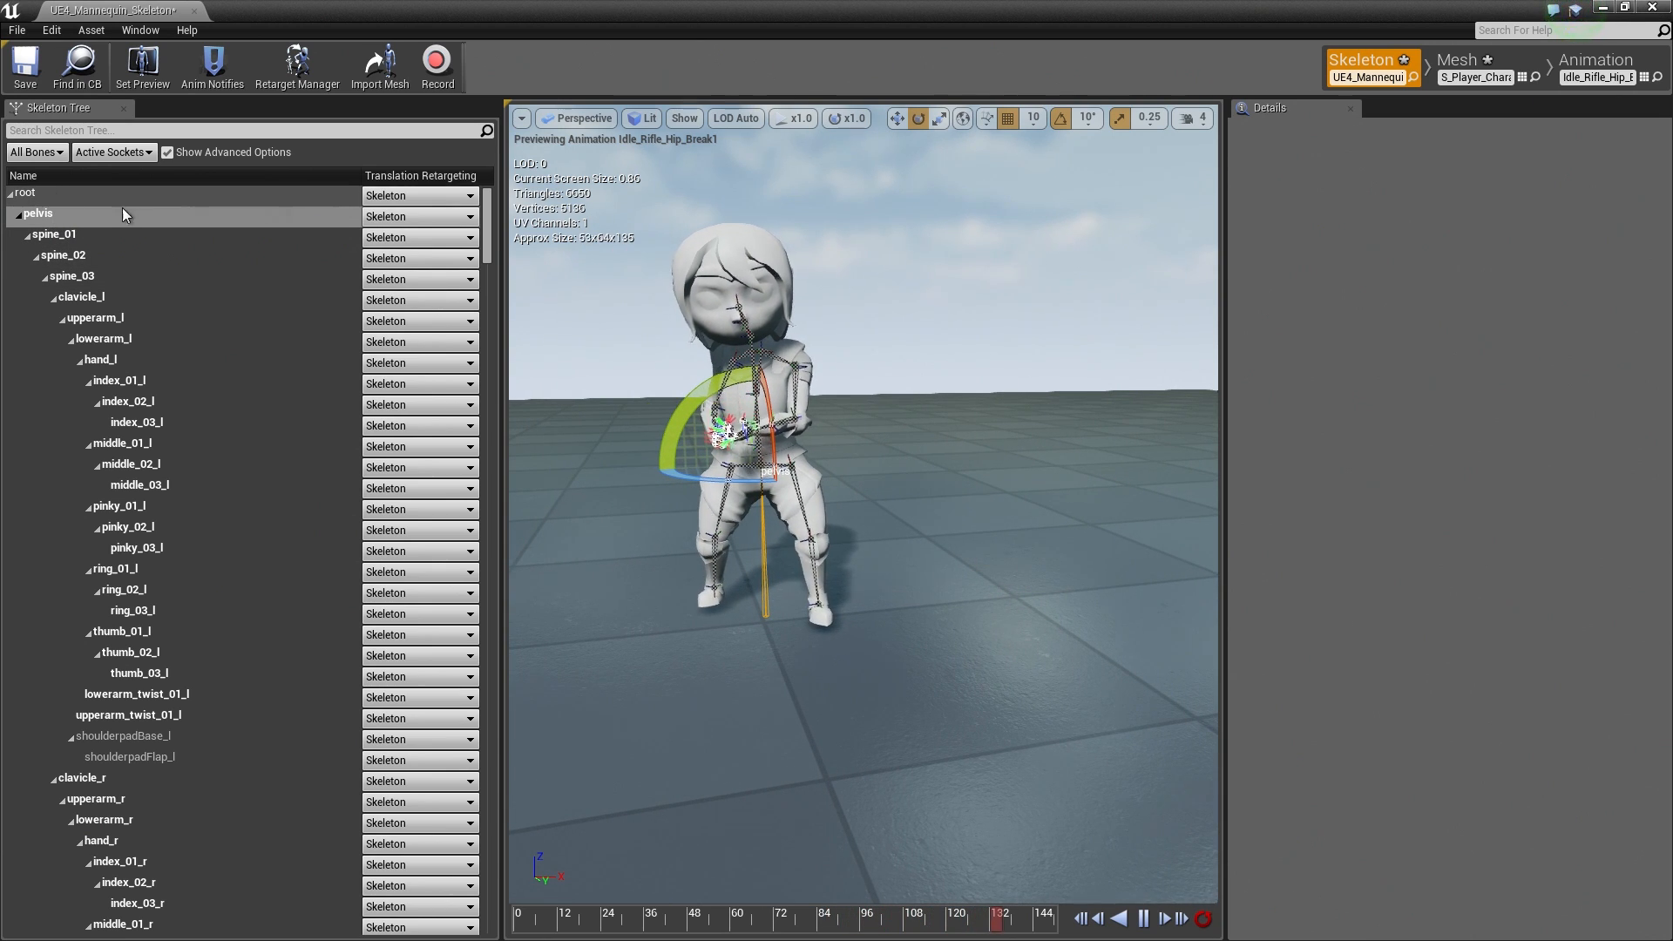
# Set the pelvis bone's translation retargeting mode to Animation Scaled
pyautogui.click(395, 218)
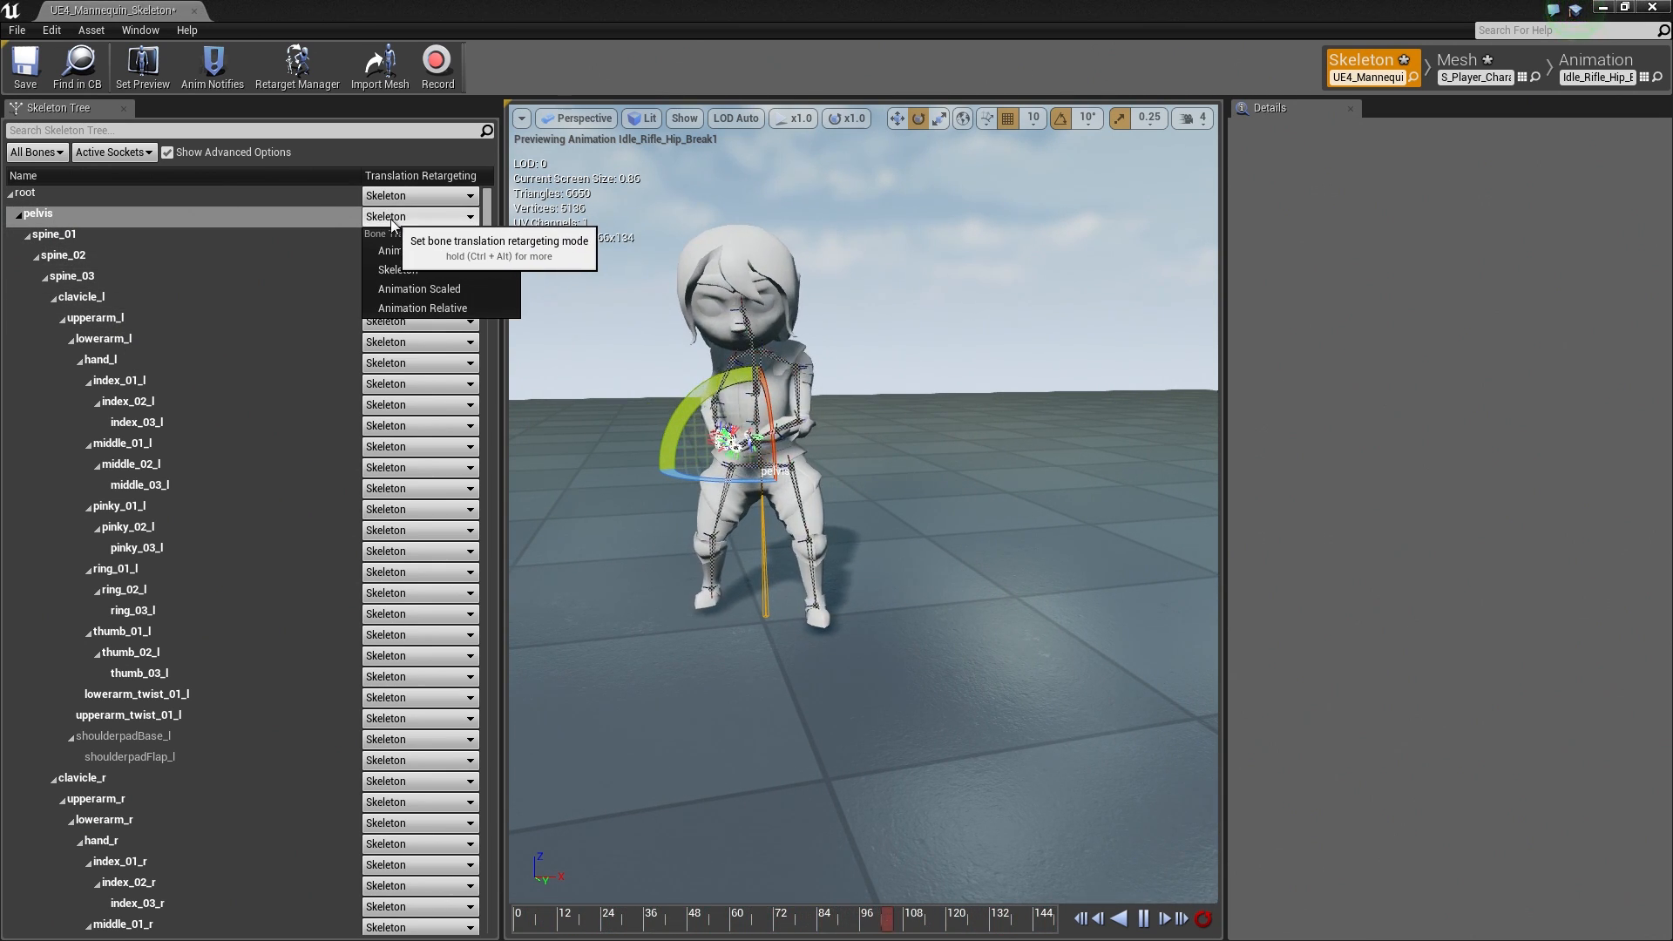
pyautogui.click(447, 289)
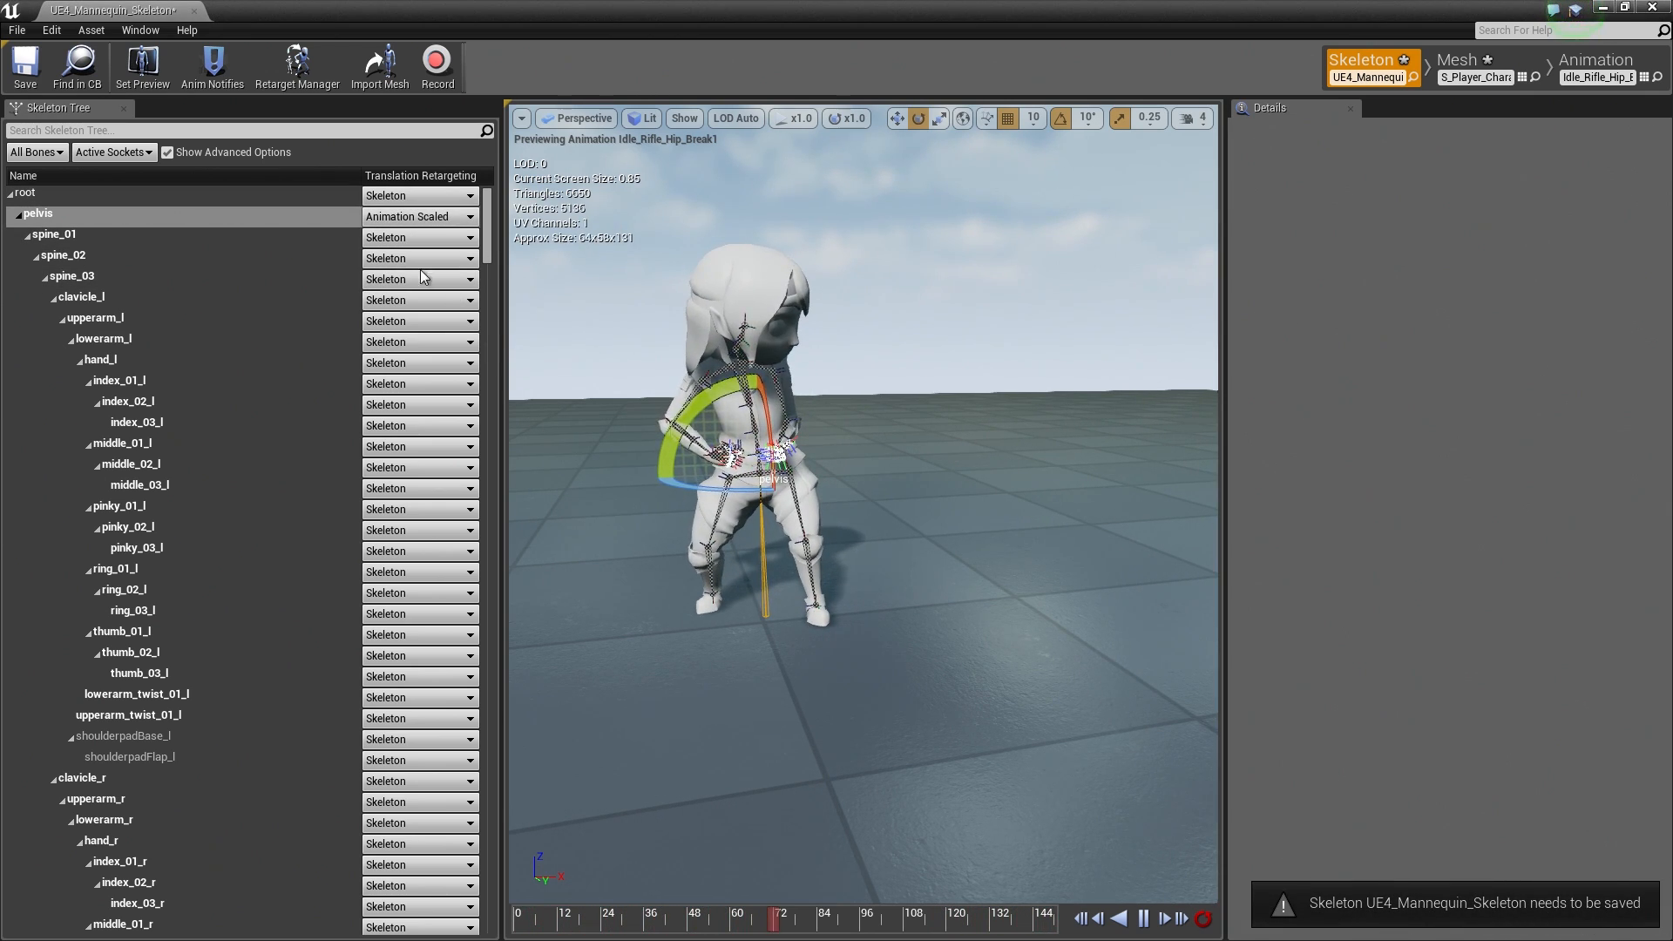
pyautogui.hotkey('ctrl', 'alt')
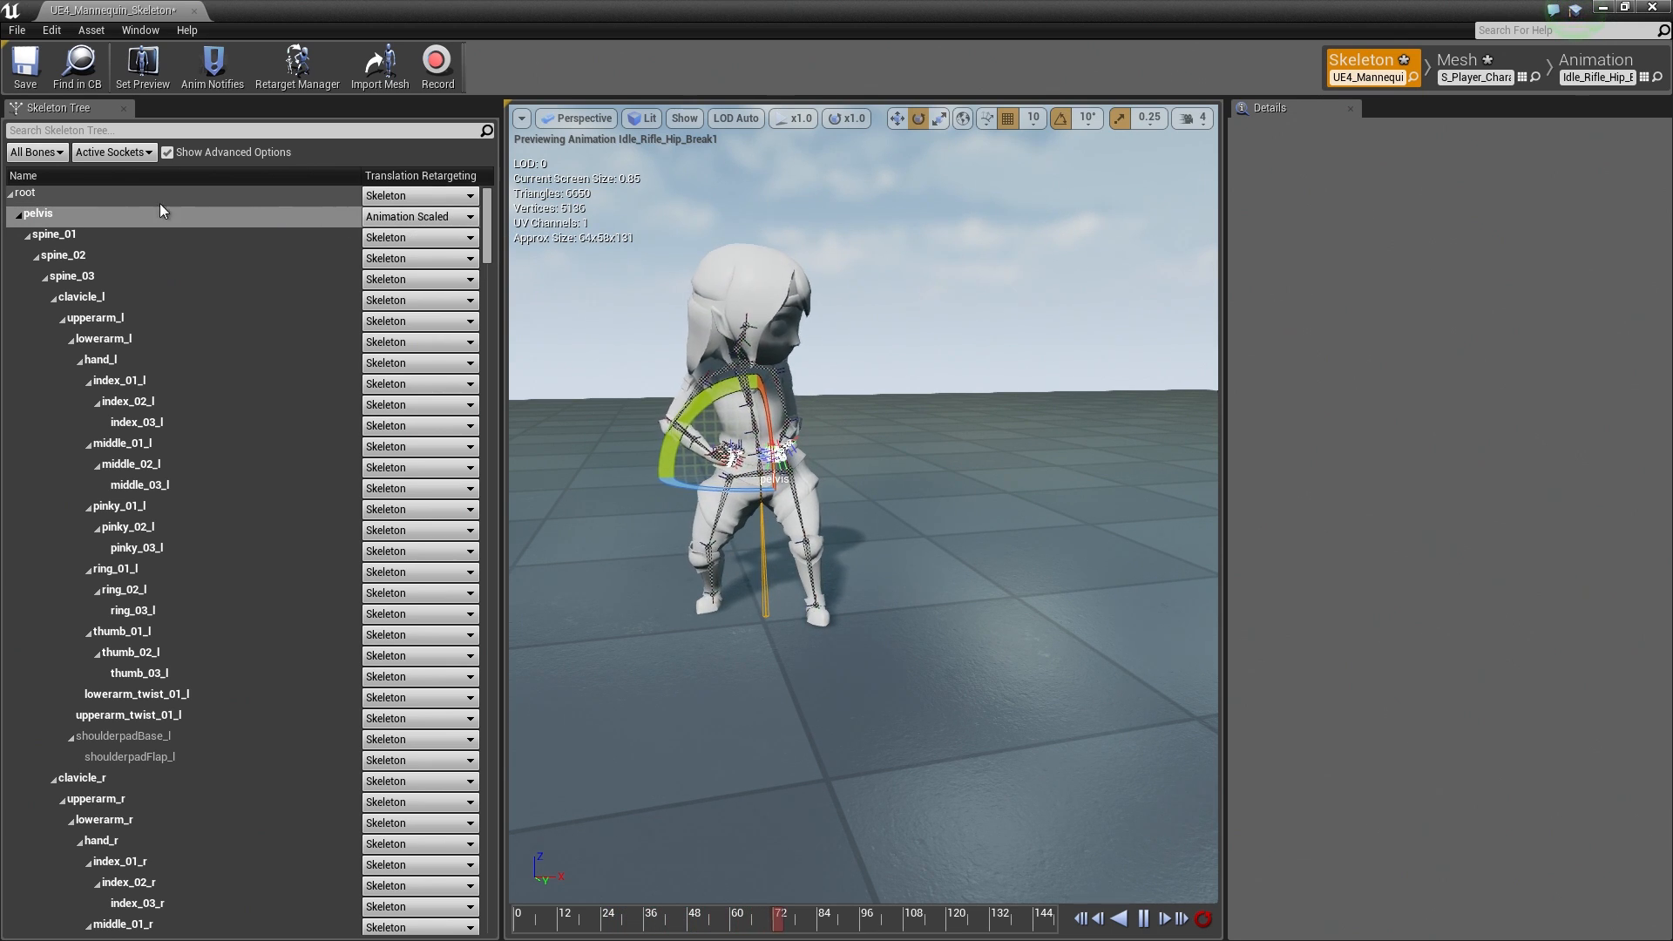
# Set the root bone's translation retargeting mode to Animation and save the skeleton
pyautogui.click(420, 195)
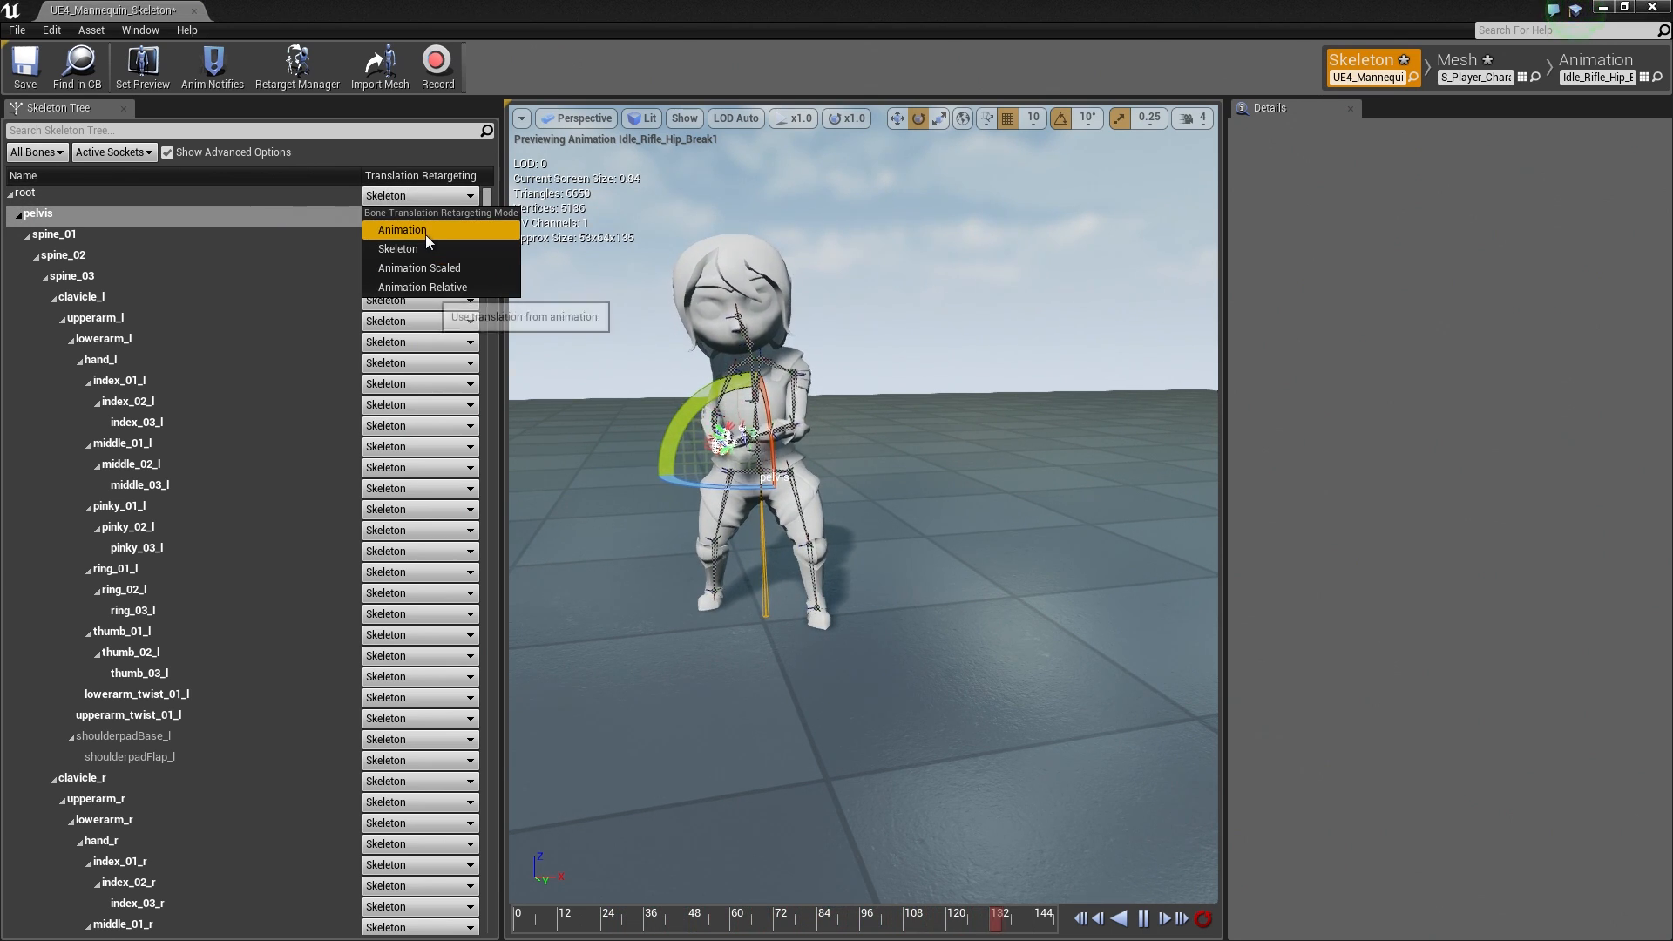
pyautogui.click(426, 233)
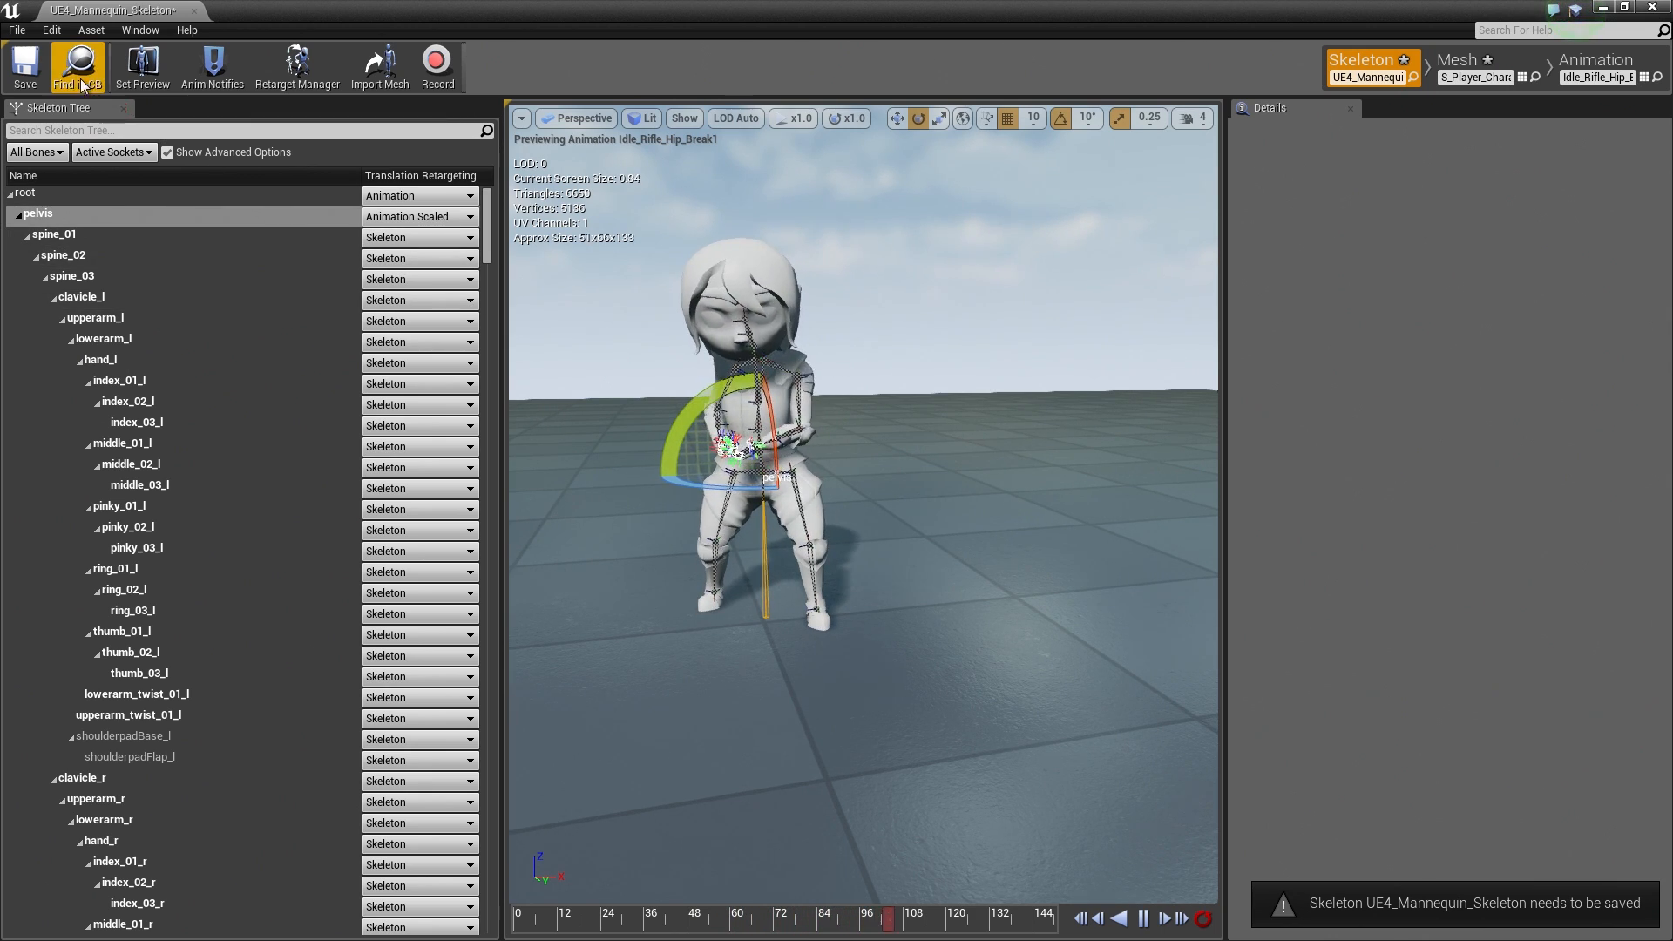
pyautogui.click(30, 75)
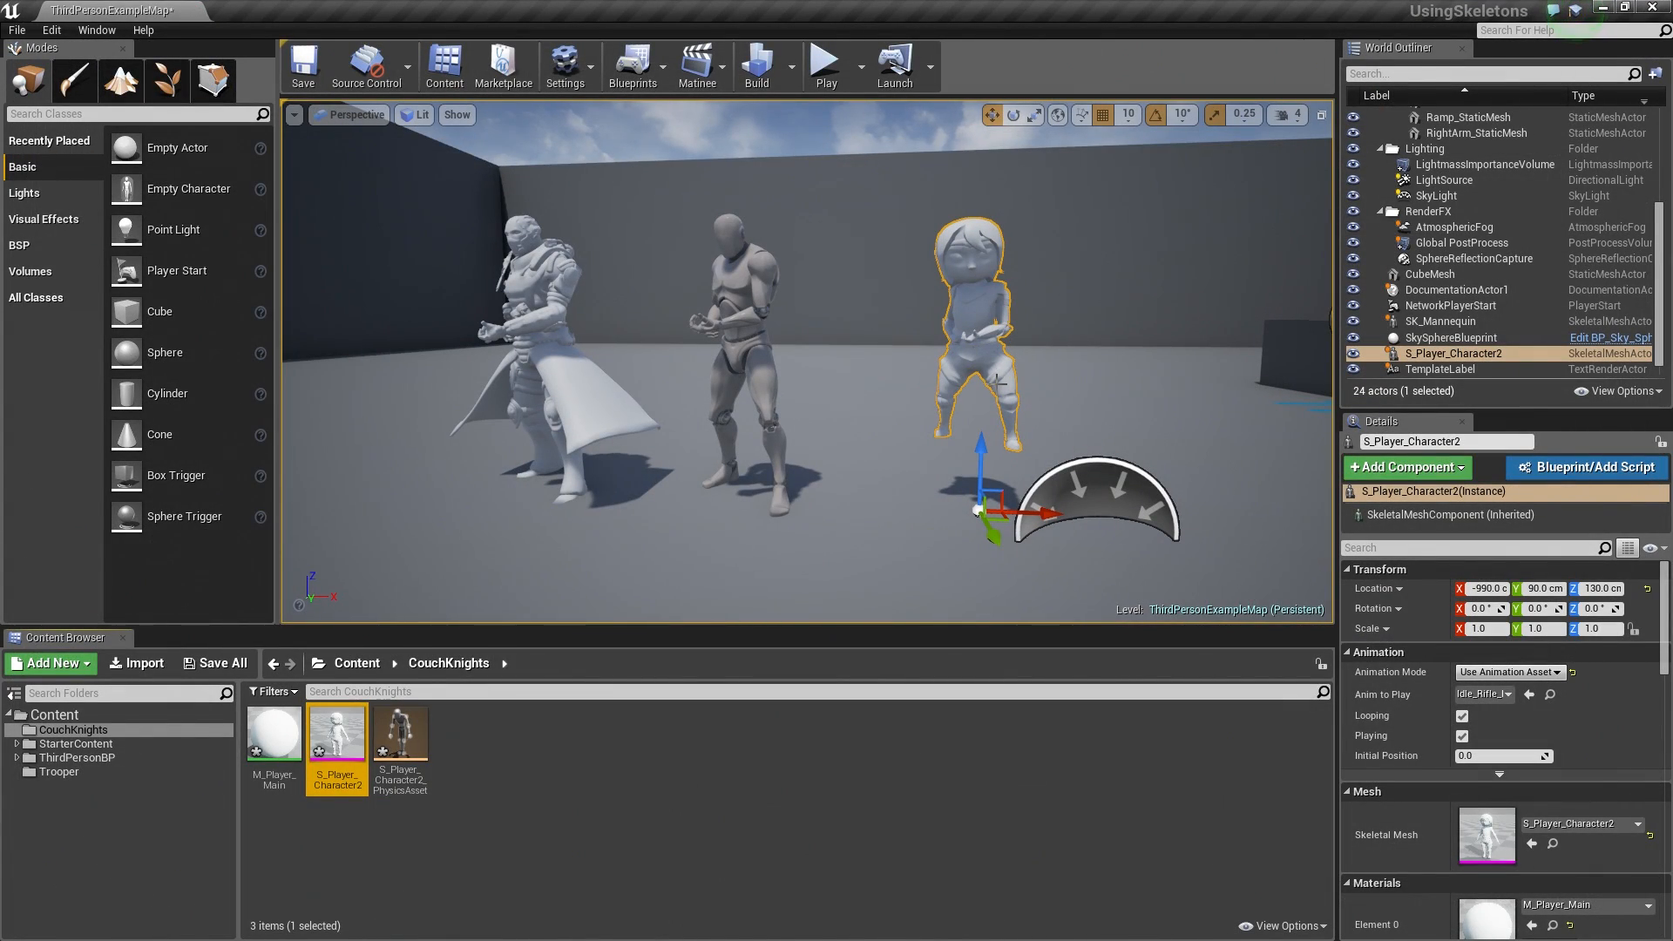
# Play the level to compare the CouchKnights character's animation with the mannequin and the Trooper, then stop the session
pyautogui.moveTo(997, 383); pyautogui.dragTo(1020, 393, button='right')
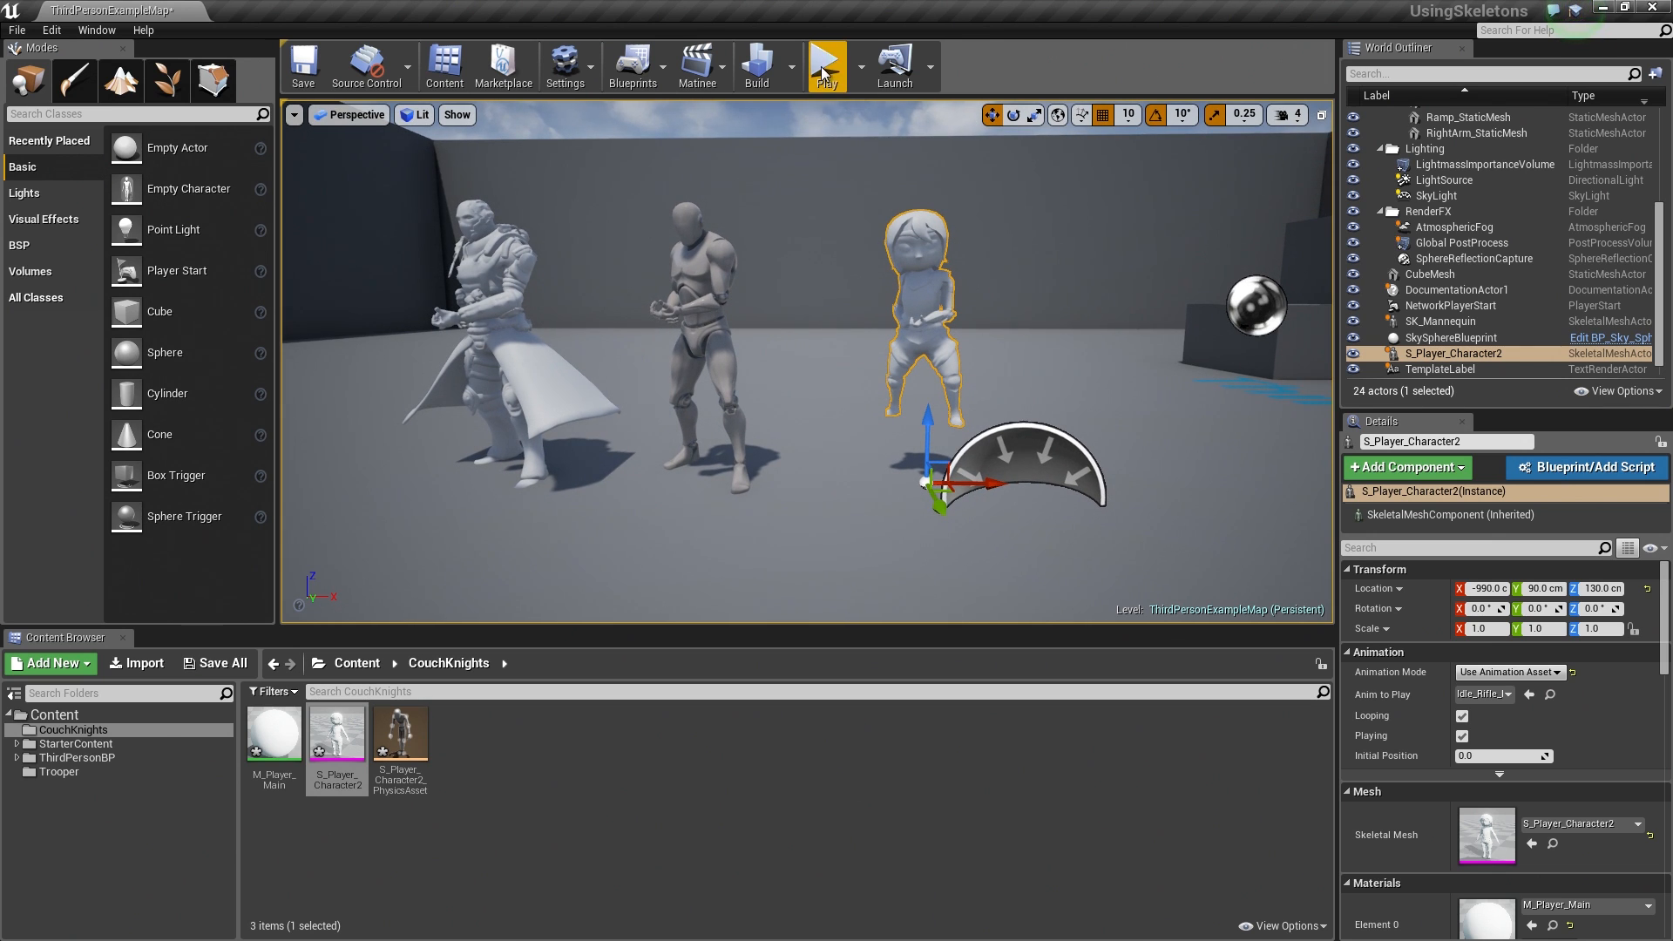
pyautogui.click(824, 72)
pyautogui.press('w')
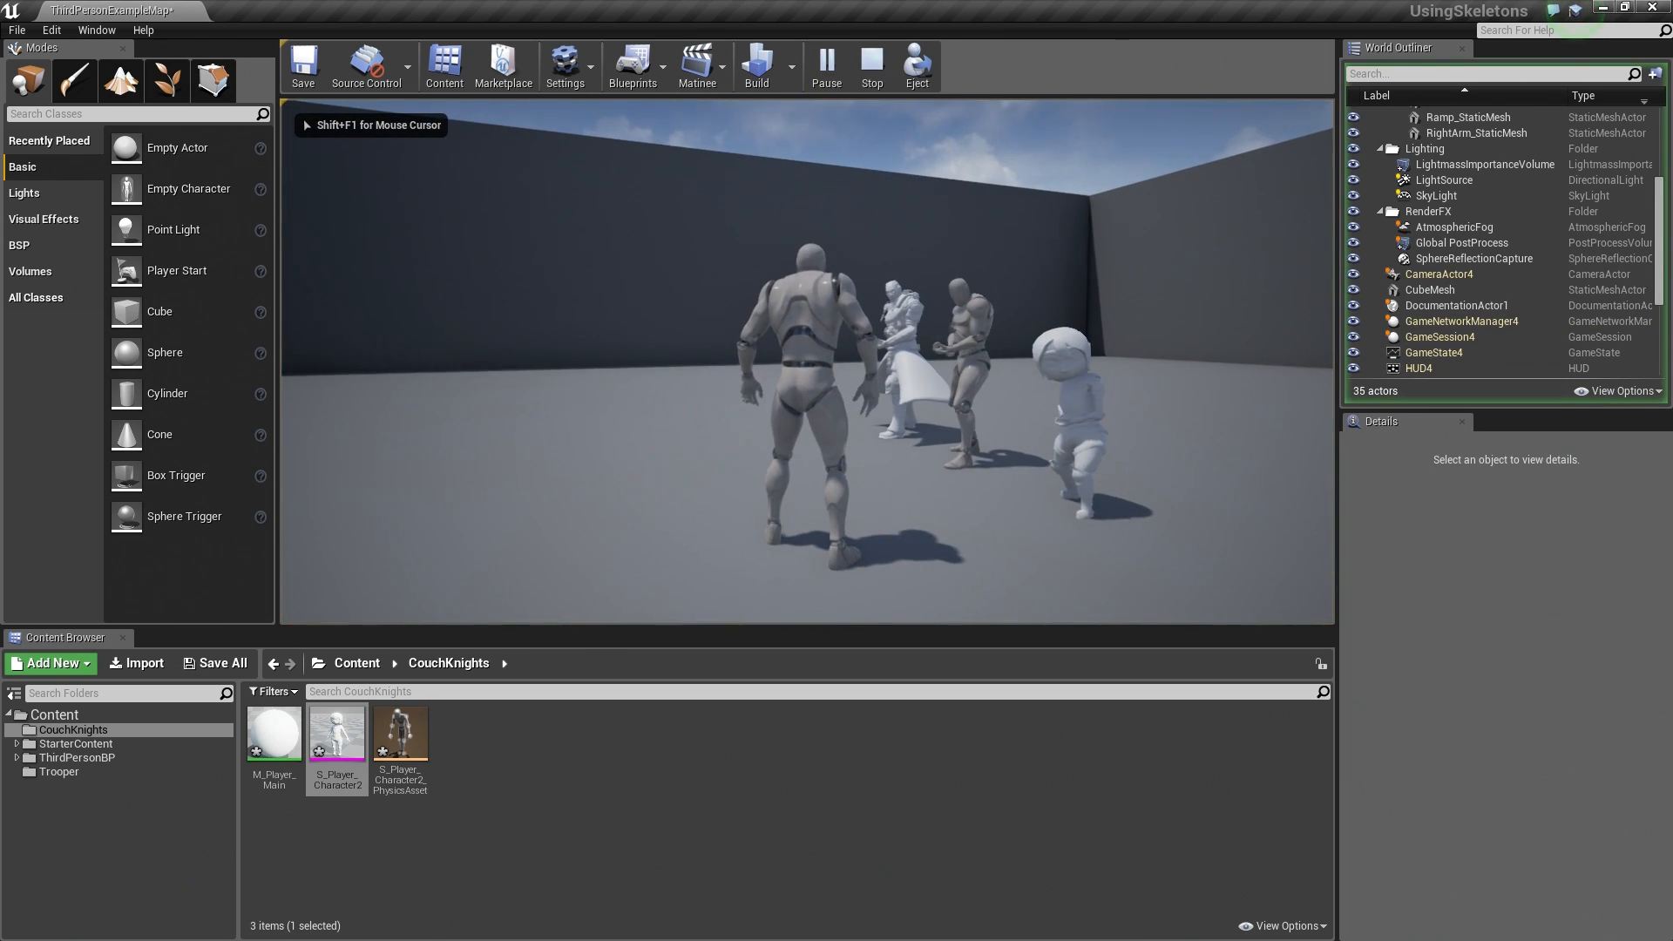
pyautogui.press('a')
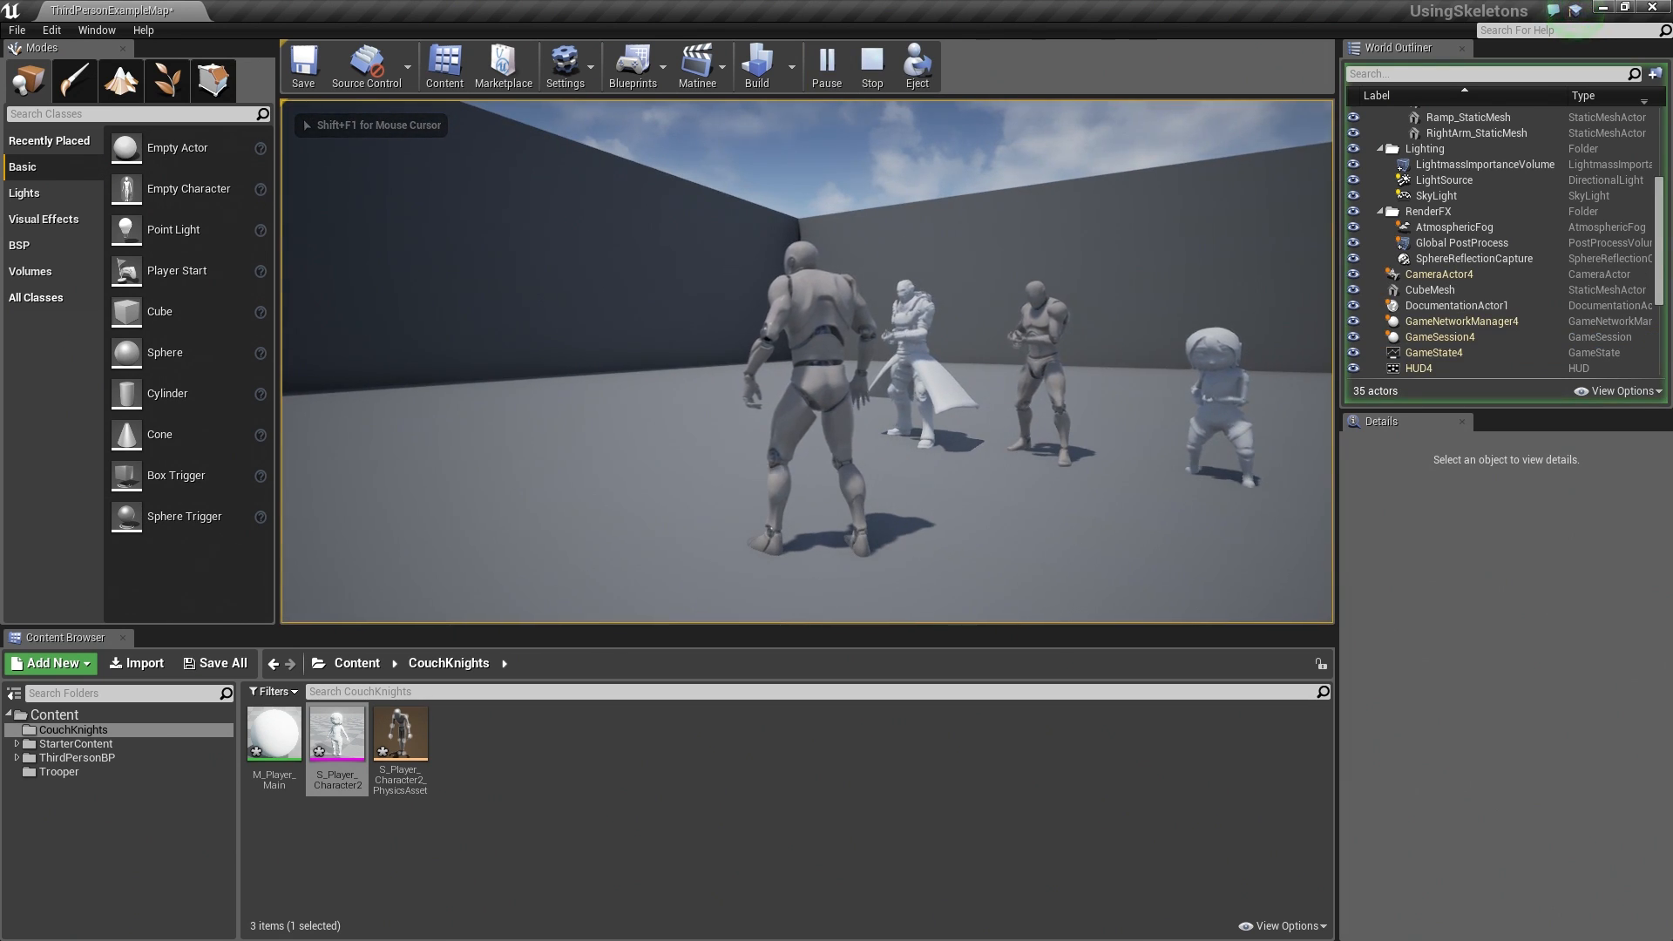
pyautogui.press('d')
pyautogui.press('a')
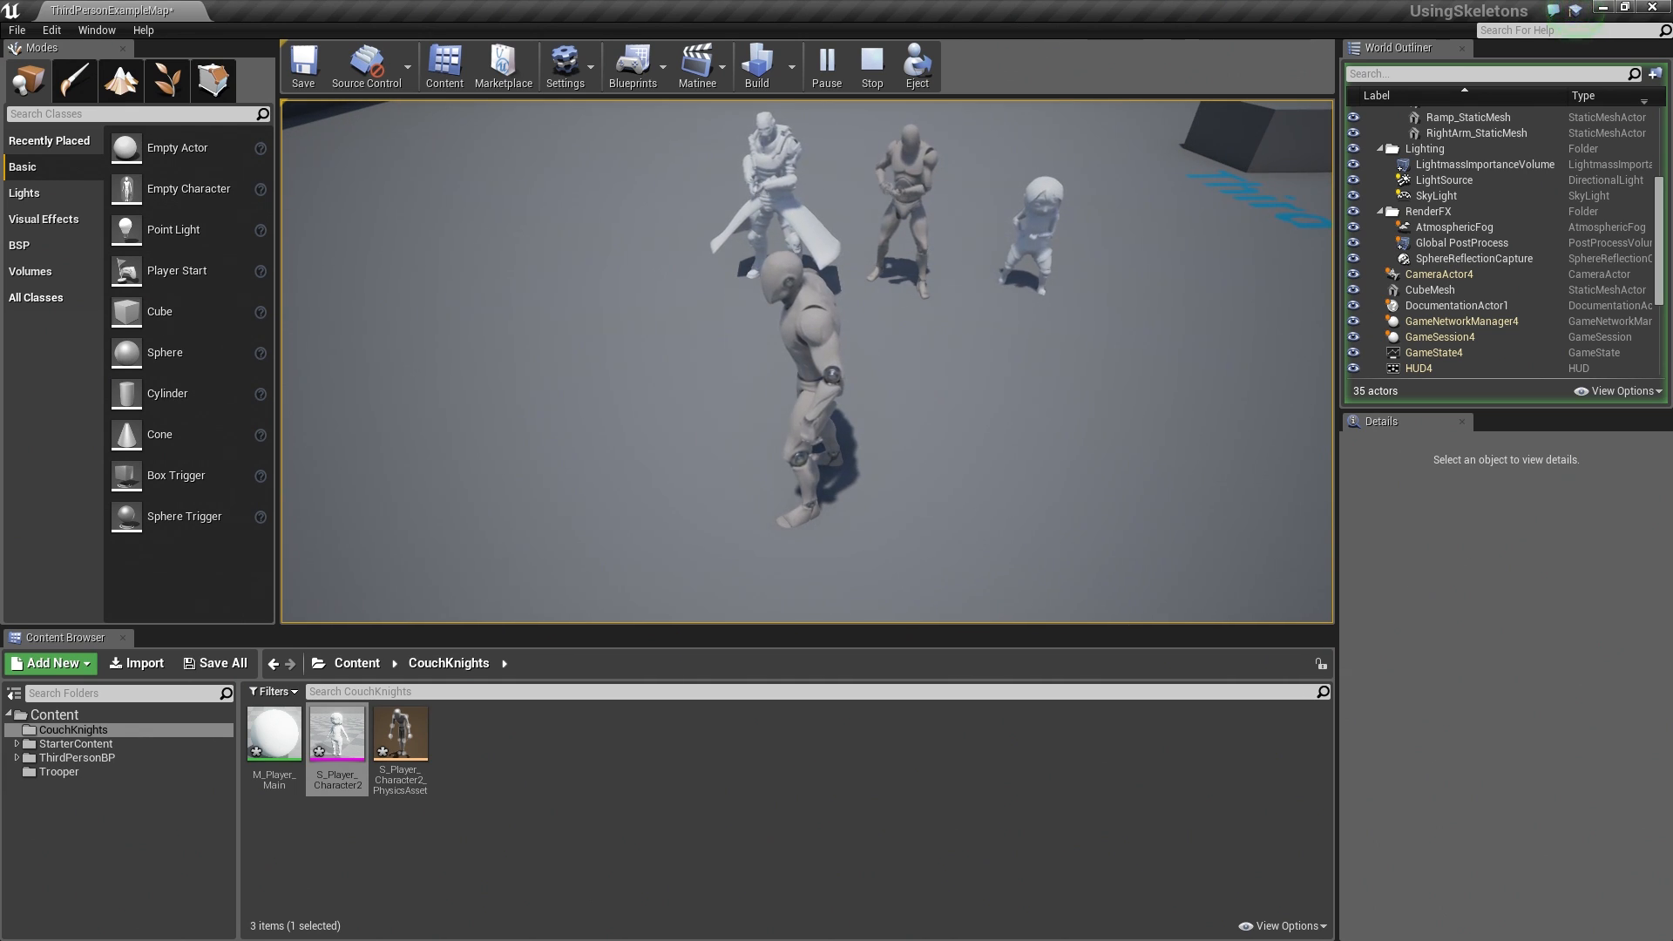
pyautogui.press('Escape')
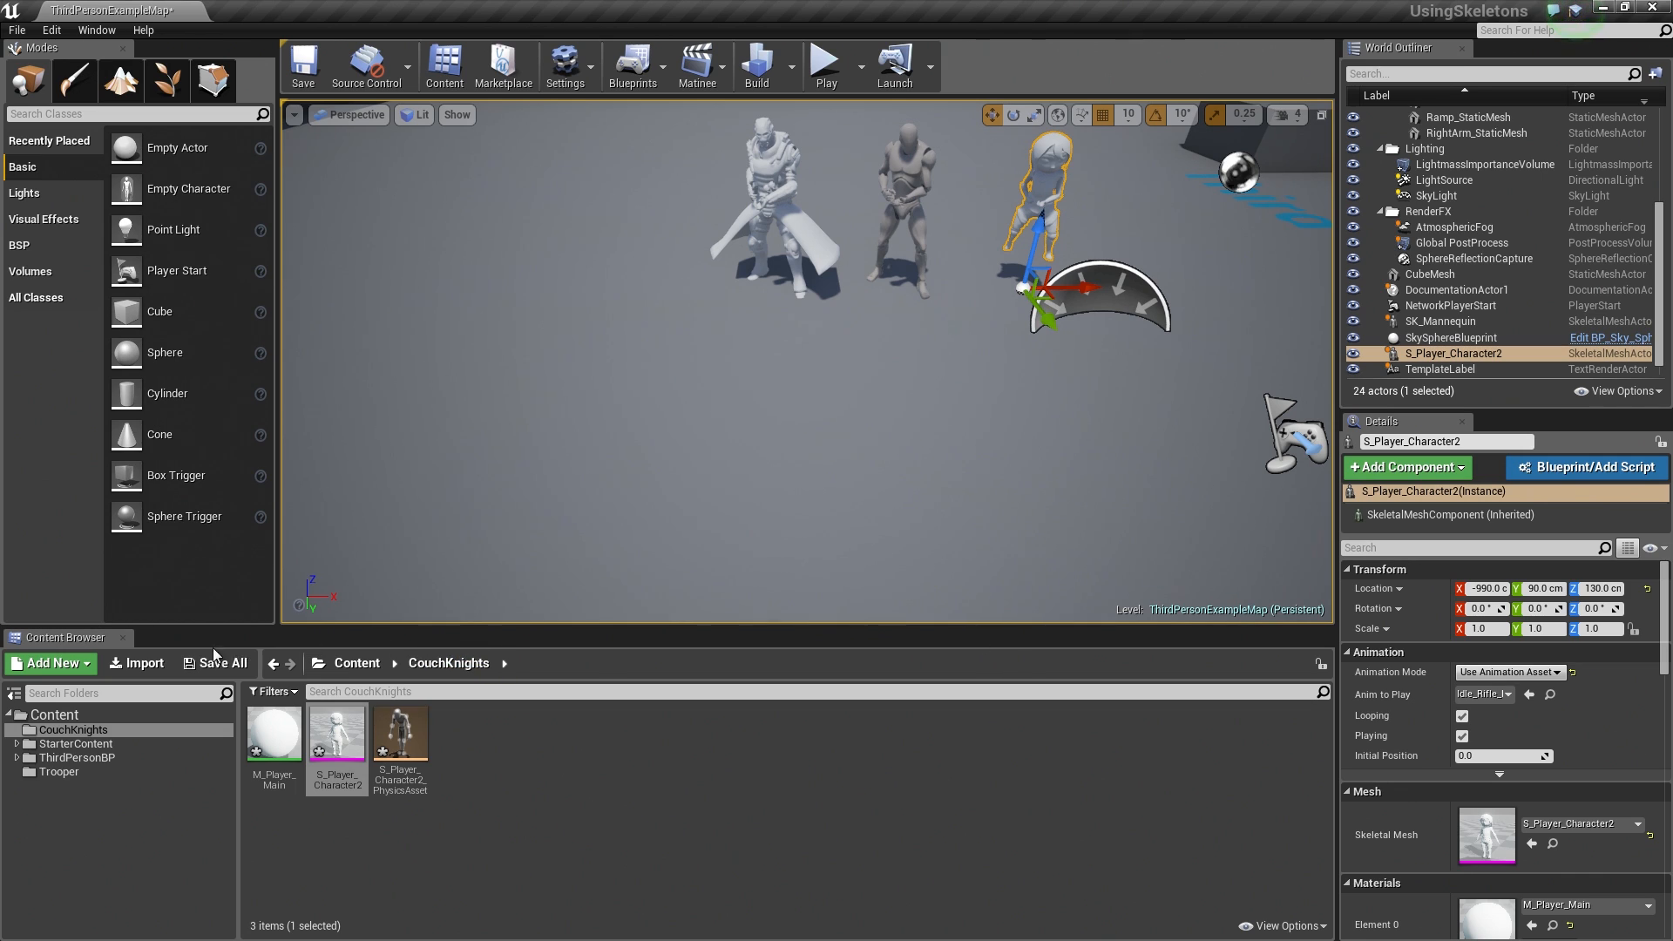
# Save all modified content, including the CouchKnights assets and the level, and create a folder named Mixamo under Content
pyautogui.click(225, 669)
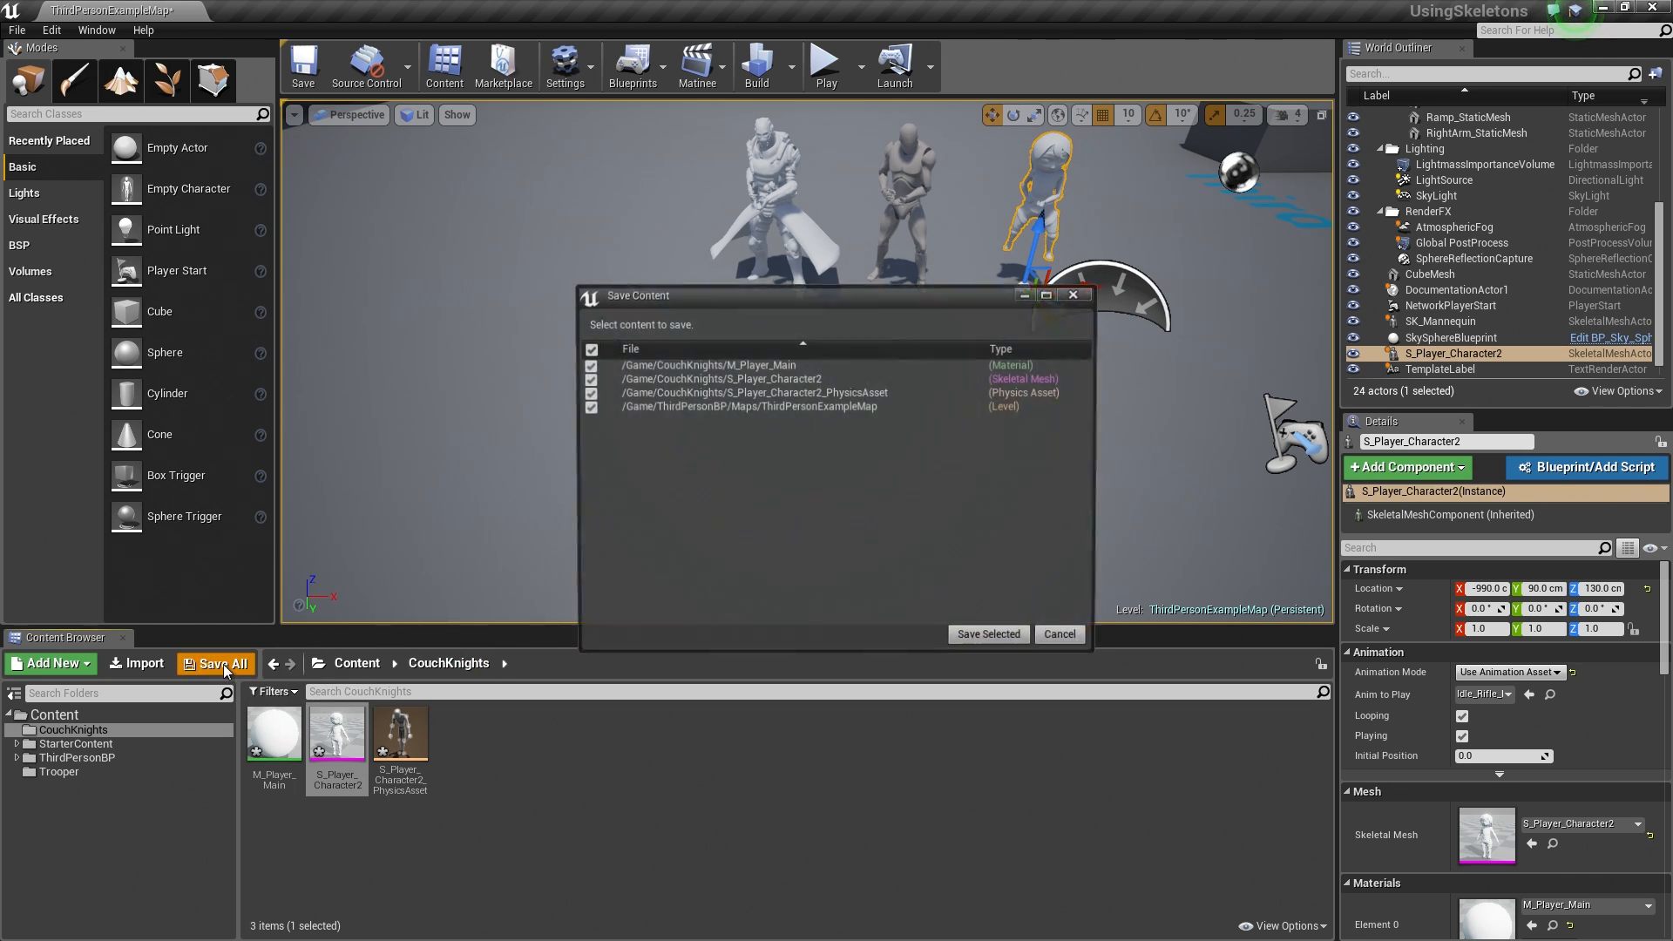
pyautogui.click(991, 640)
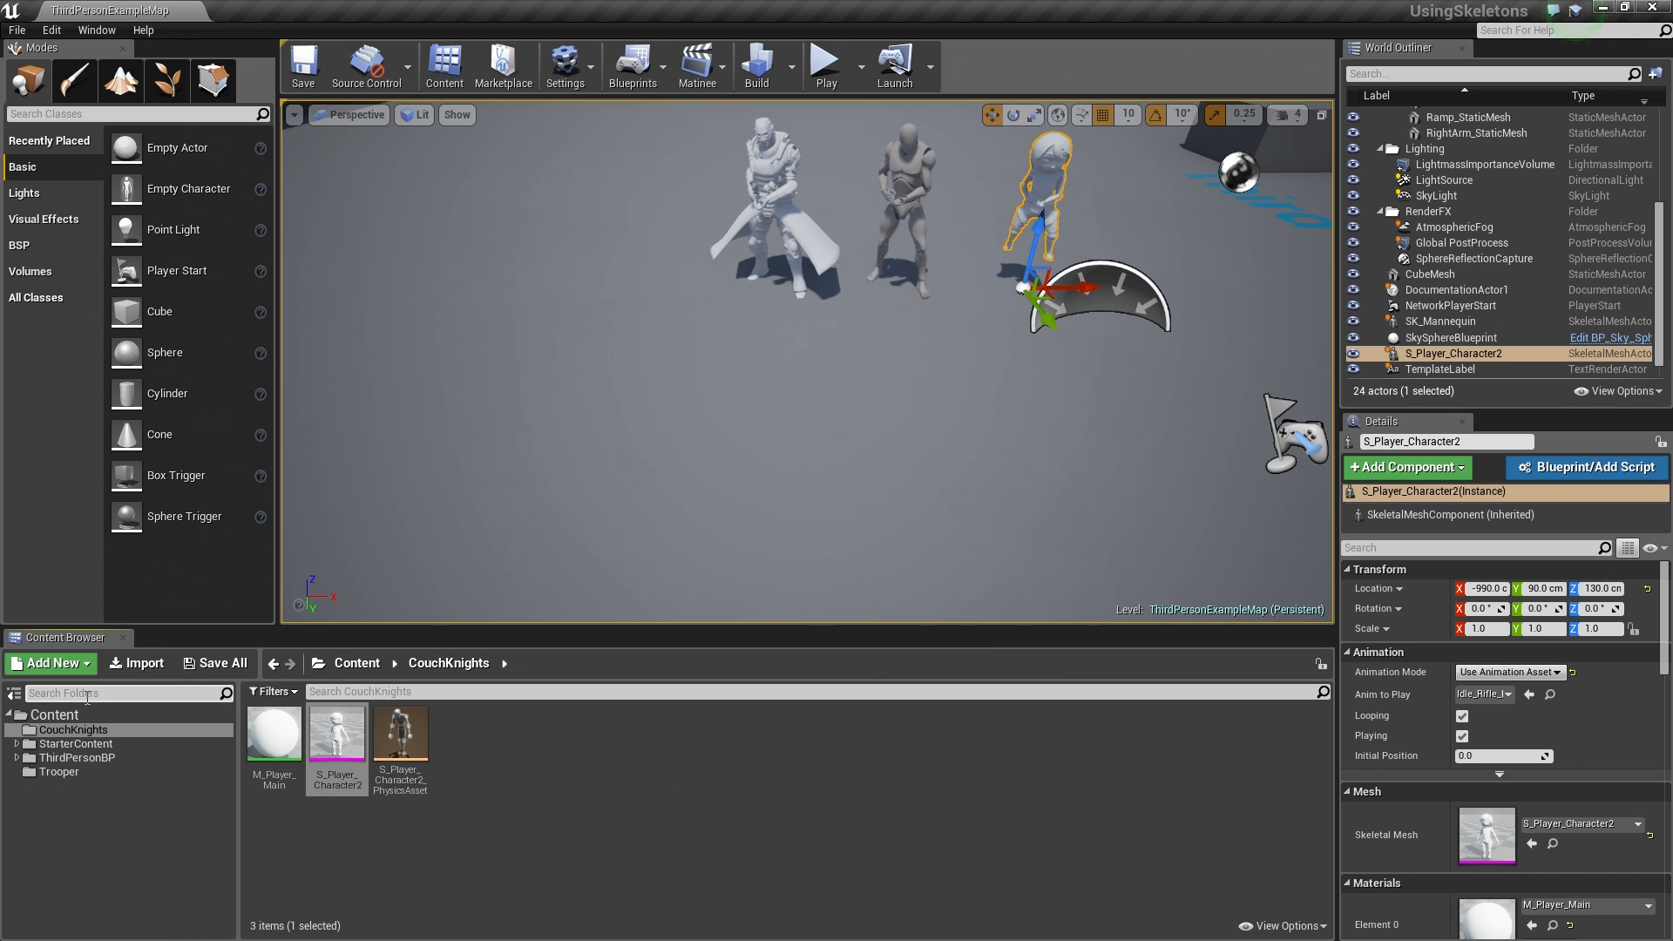
pyautogui.click(58, 716)
pyautogui.rightClick(61, 717)
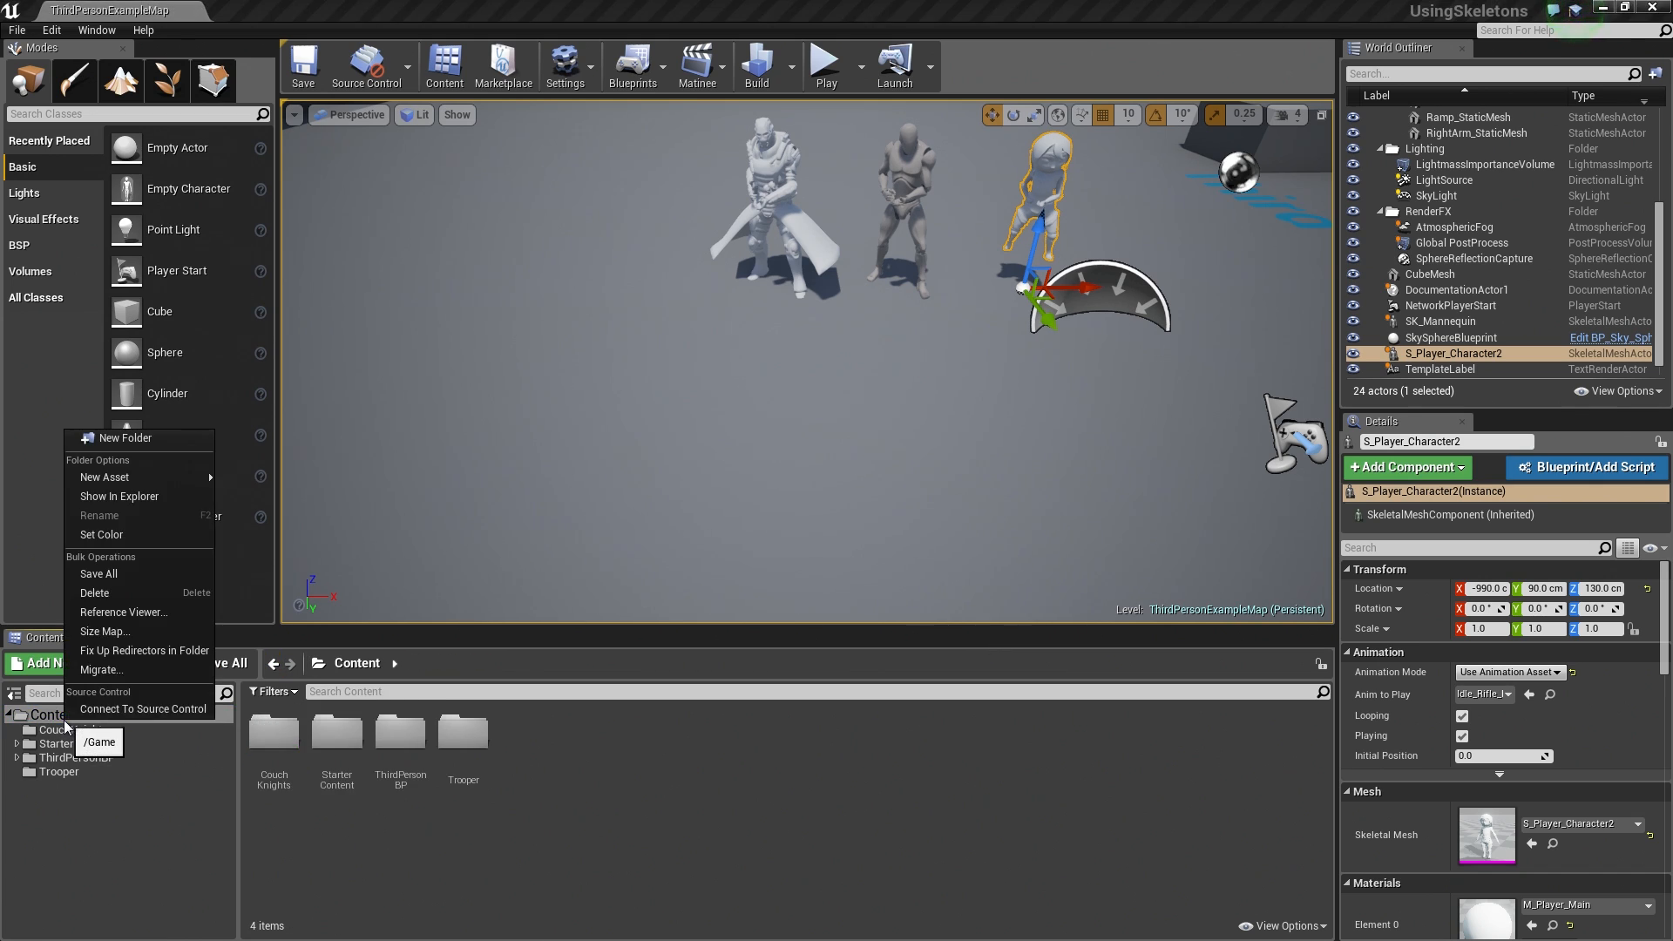
pyautogui.click(106, 438)
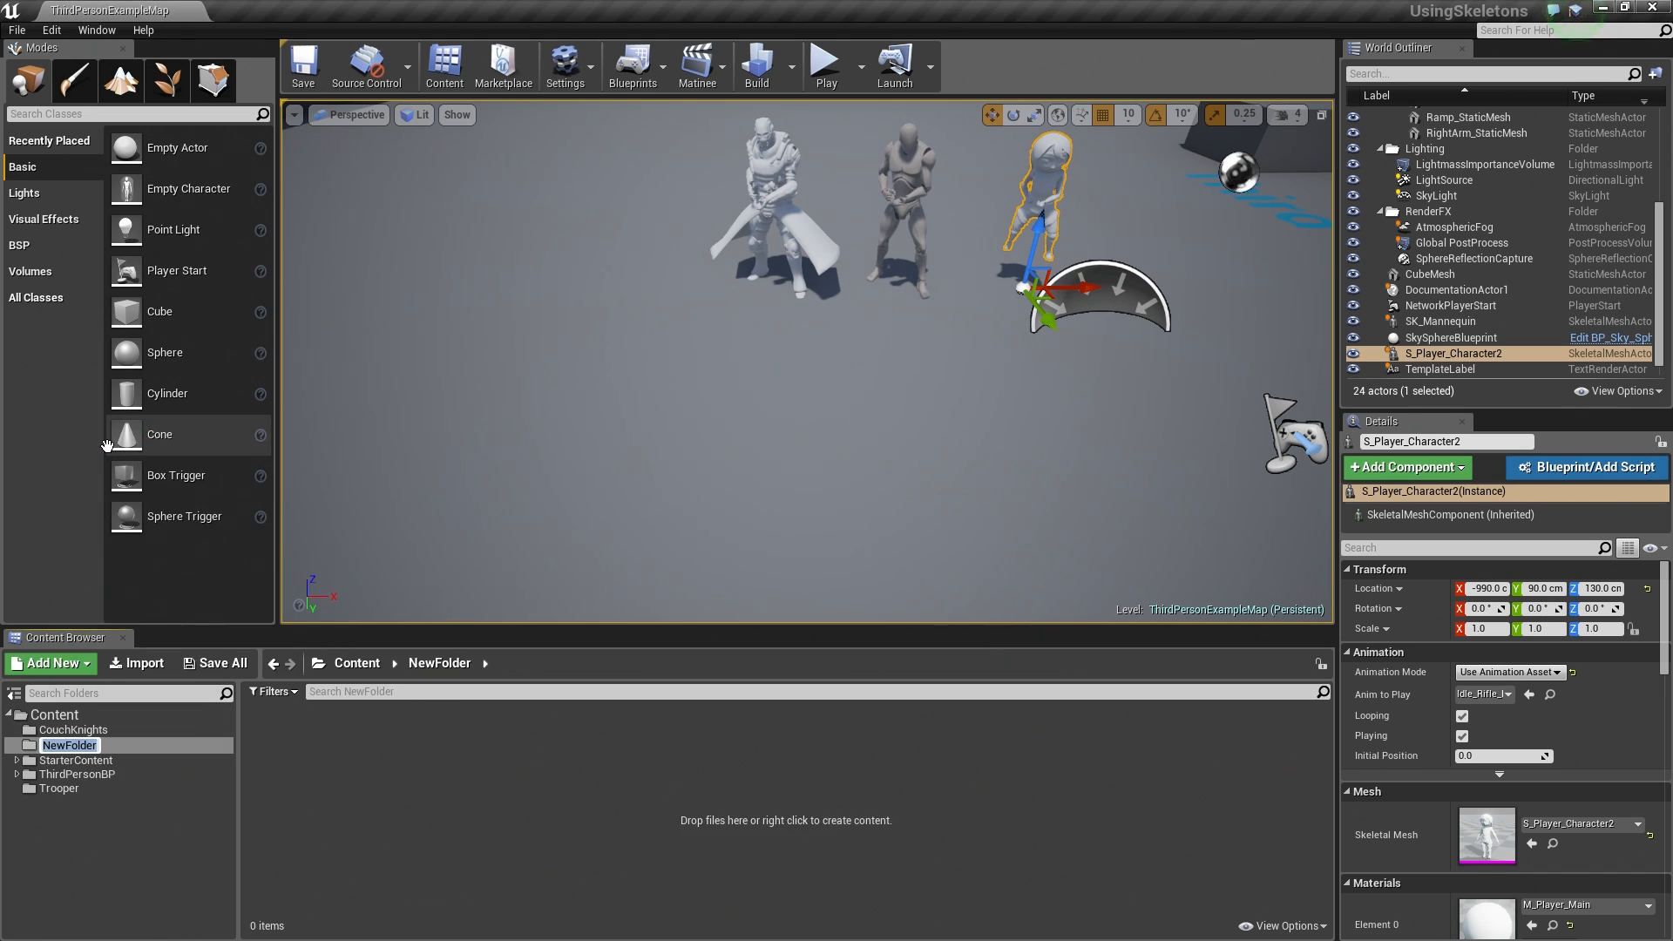
pyautogui.write('Mixamo')
pyautogui.press('Return')
# Switch to the file explorer and bring Maw_J_Laygo.FBX from the Characters/Mixamo folder into the project's Mixamo folder for import
pyautogui.hotkey('alt', 'Tab')
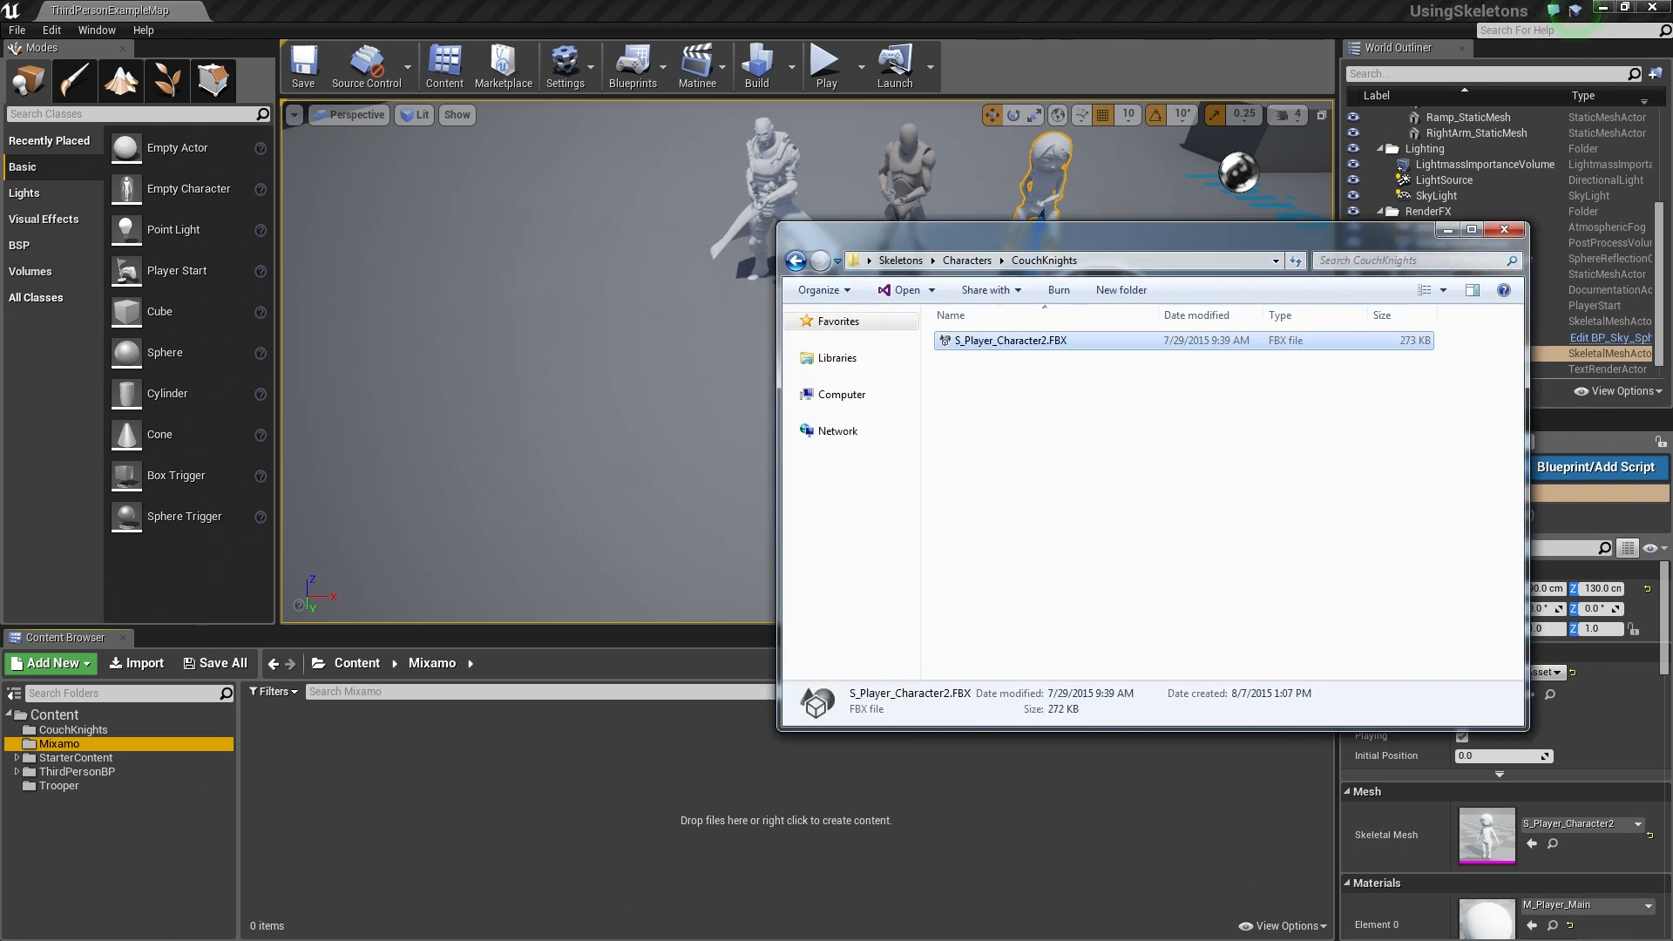
pyautogui.click(973, 261)
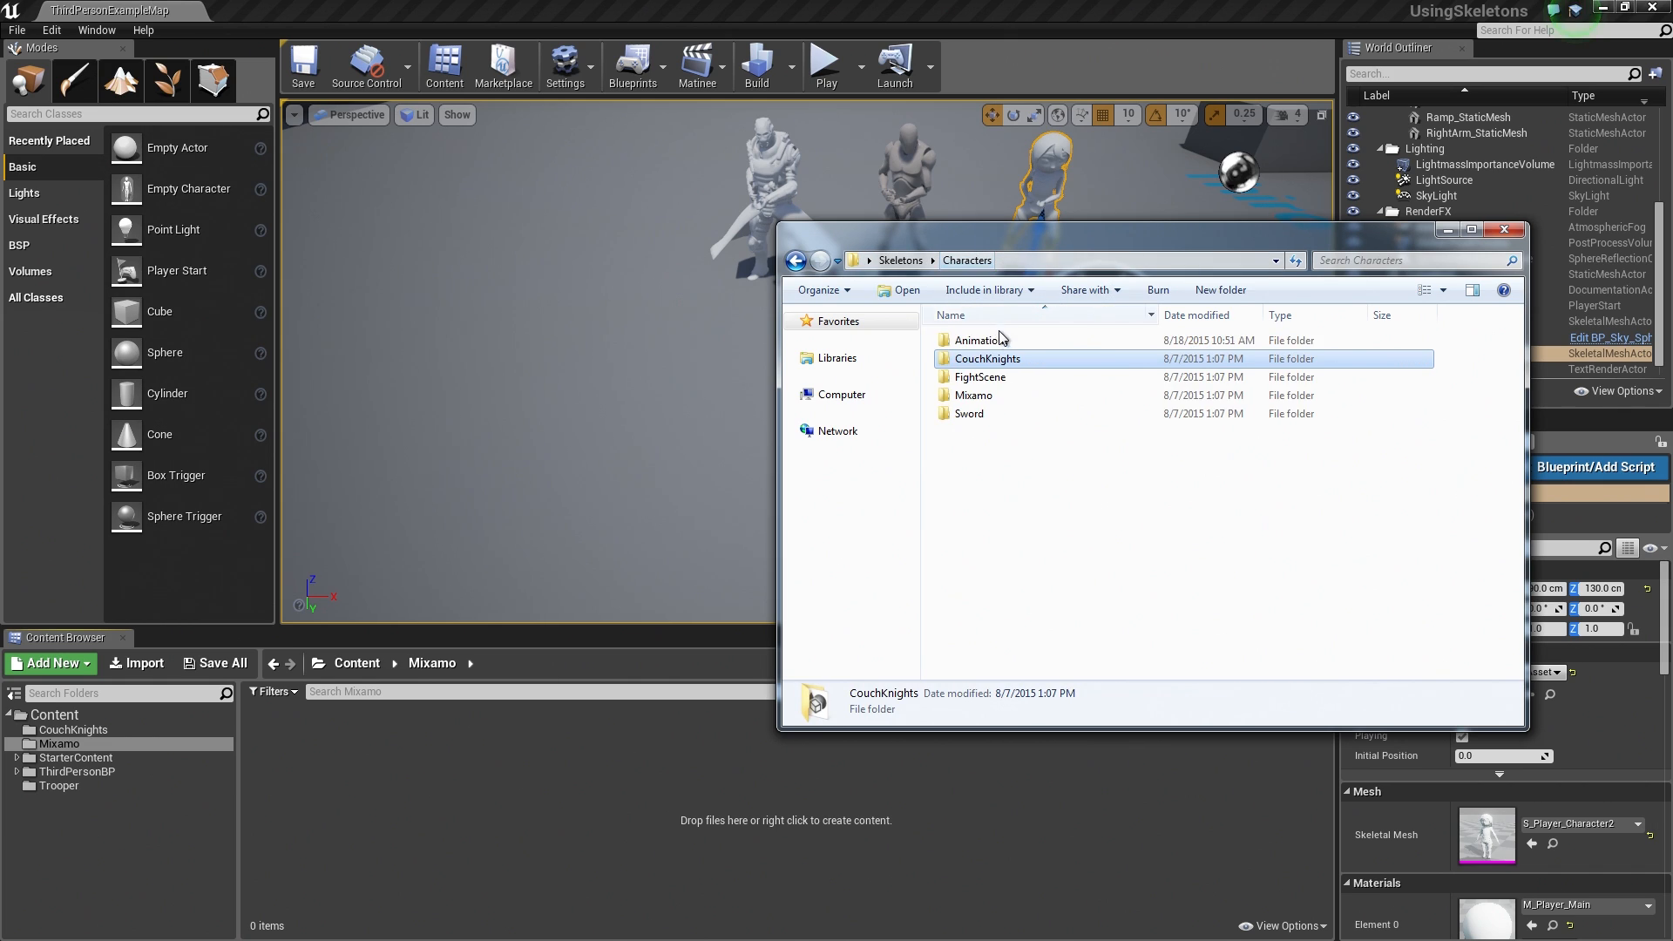
pyautogui.doubleClick(993, 396)
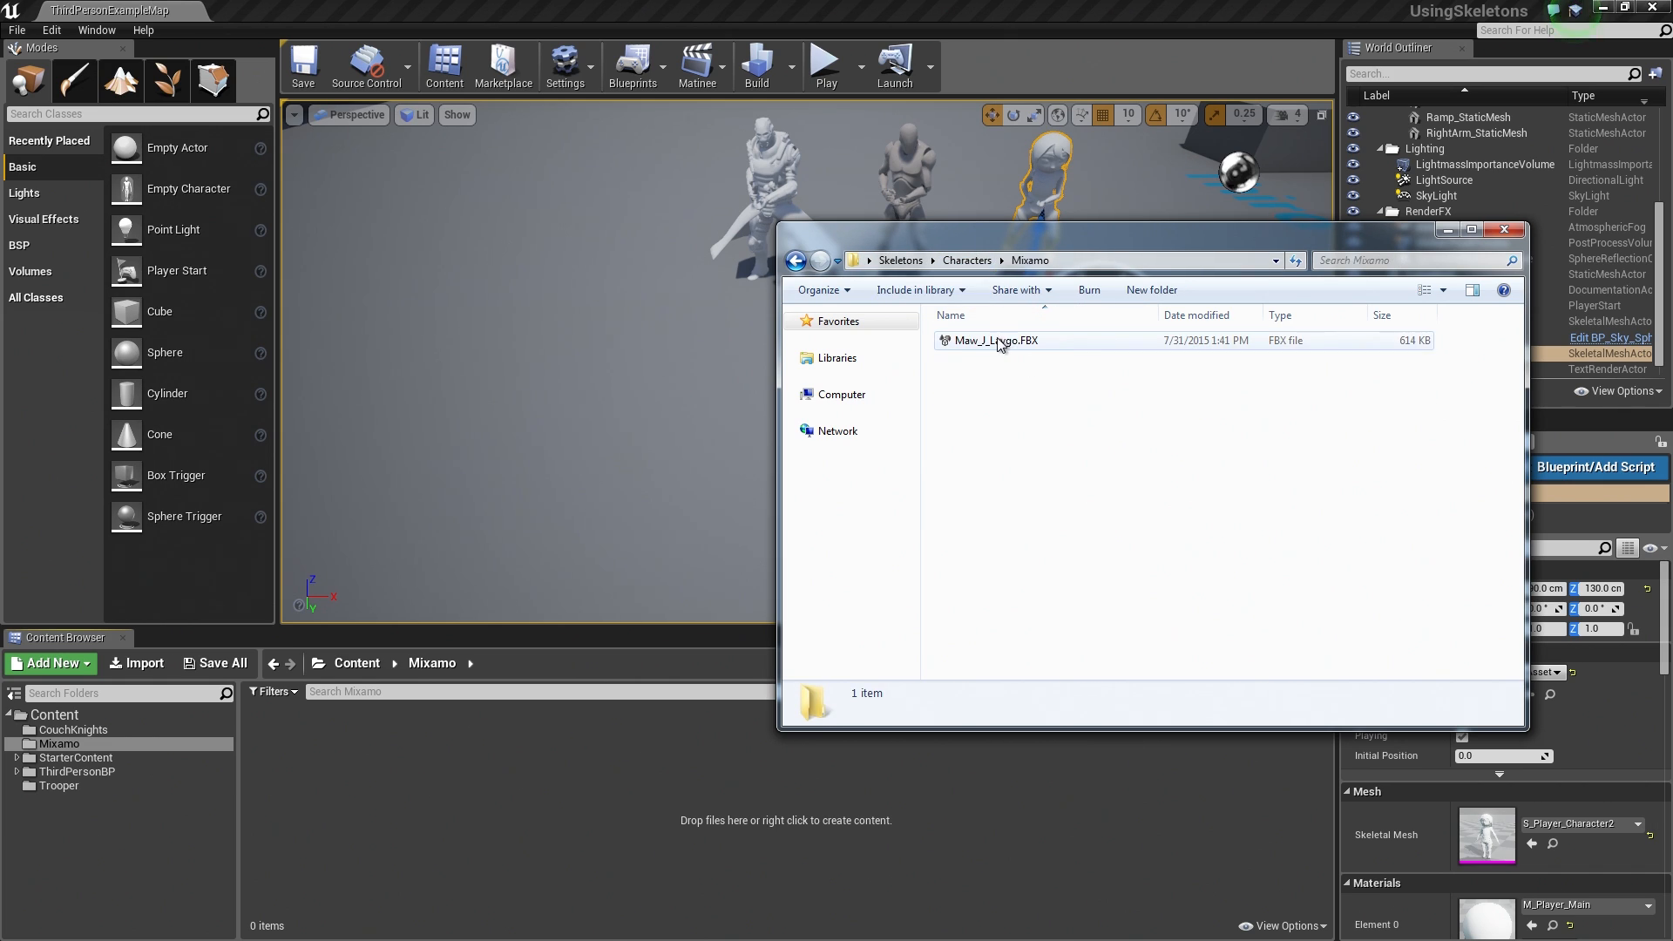
pyautogui.moveTo(1000, 344); pyautogui.dragTo(374, 762)
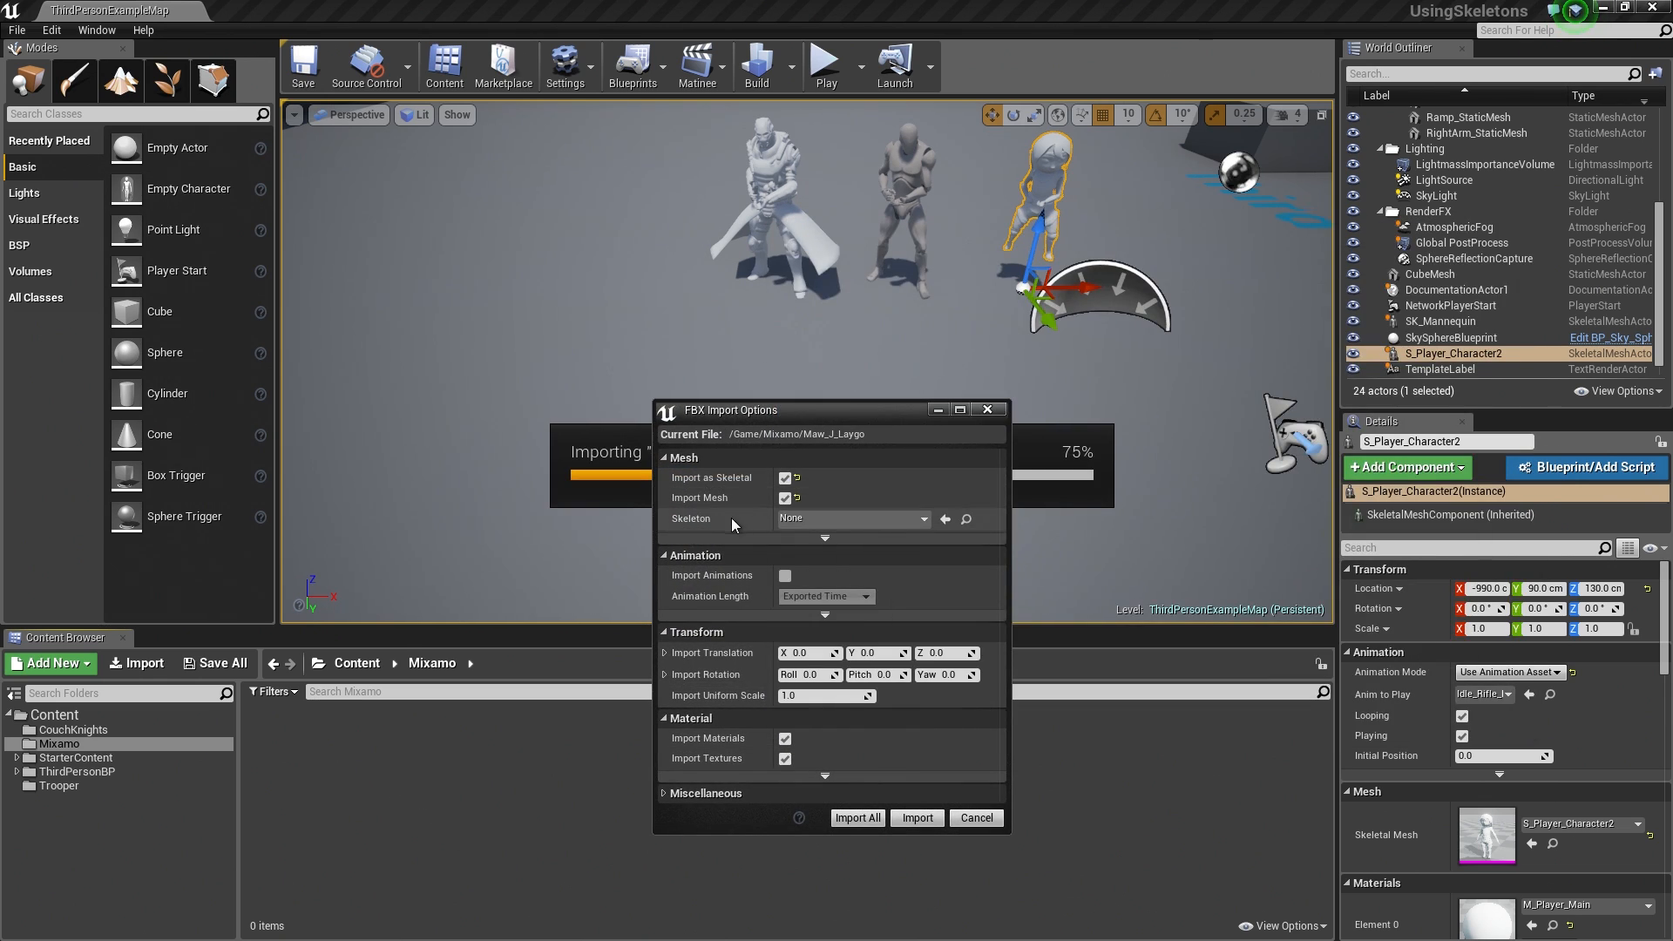
# Import the character as a skeletal mesh on UE4_Mannequin_Skeleton, decline regenerating the skeleton, and close the message log
pyautogui.click(850, 518)
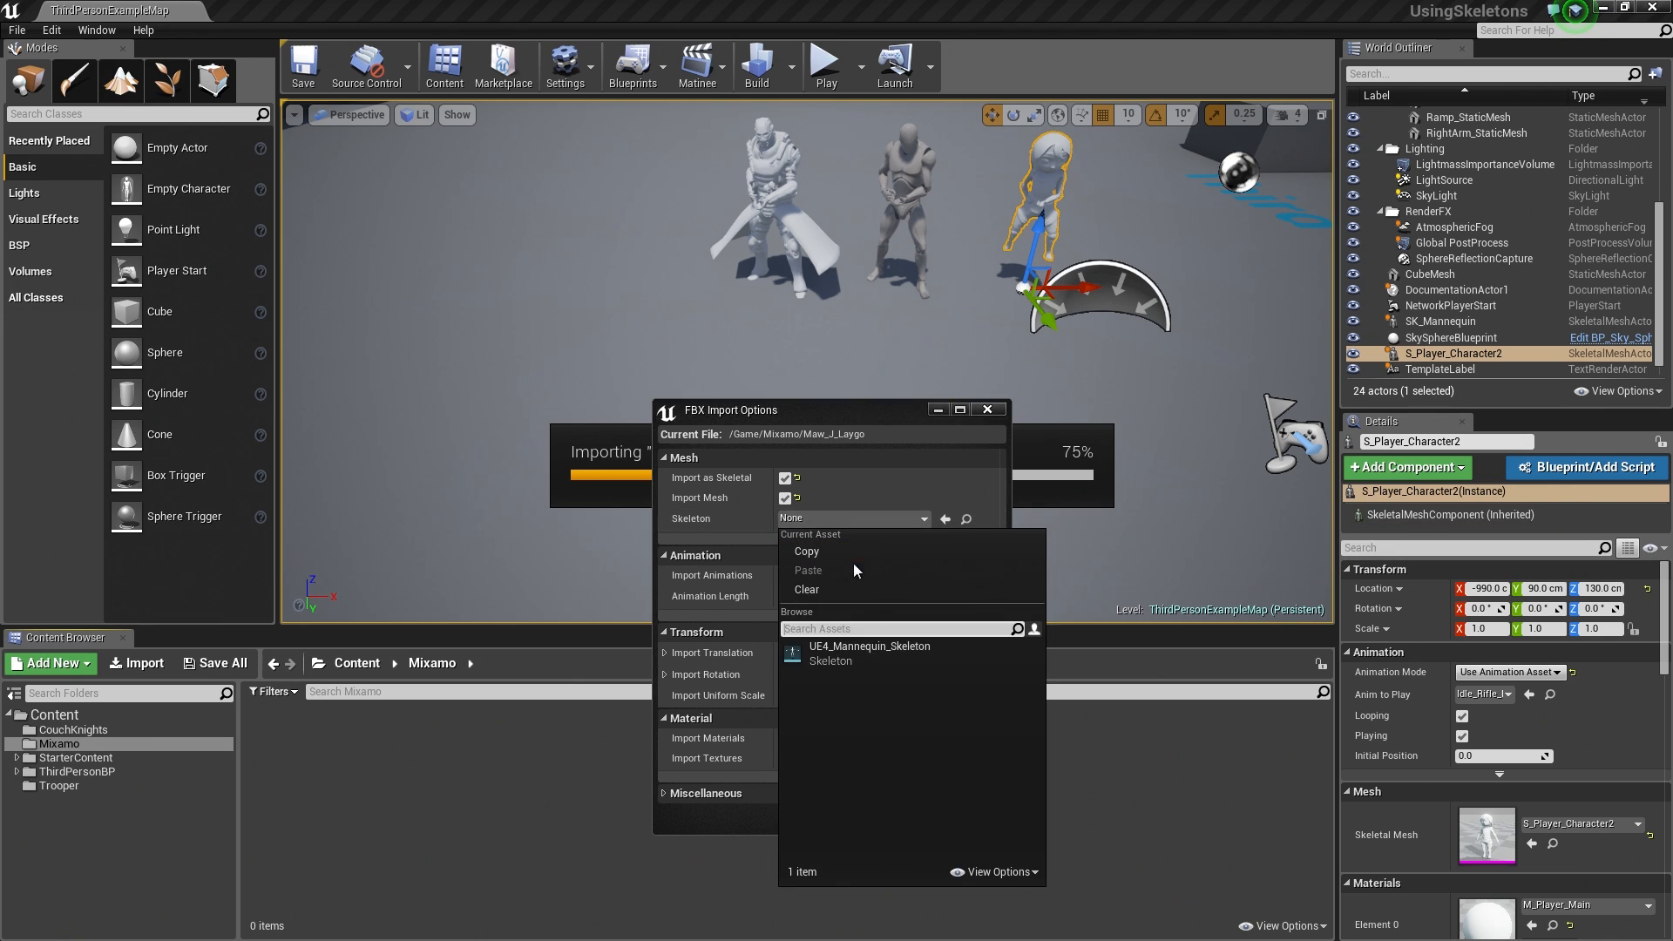
pyautogui.click(845, 662)
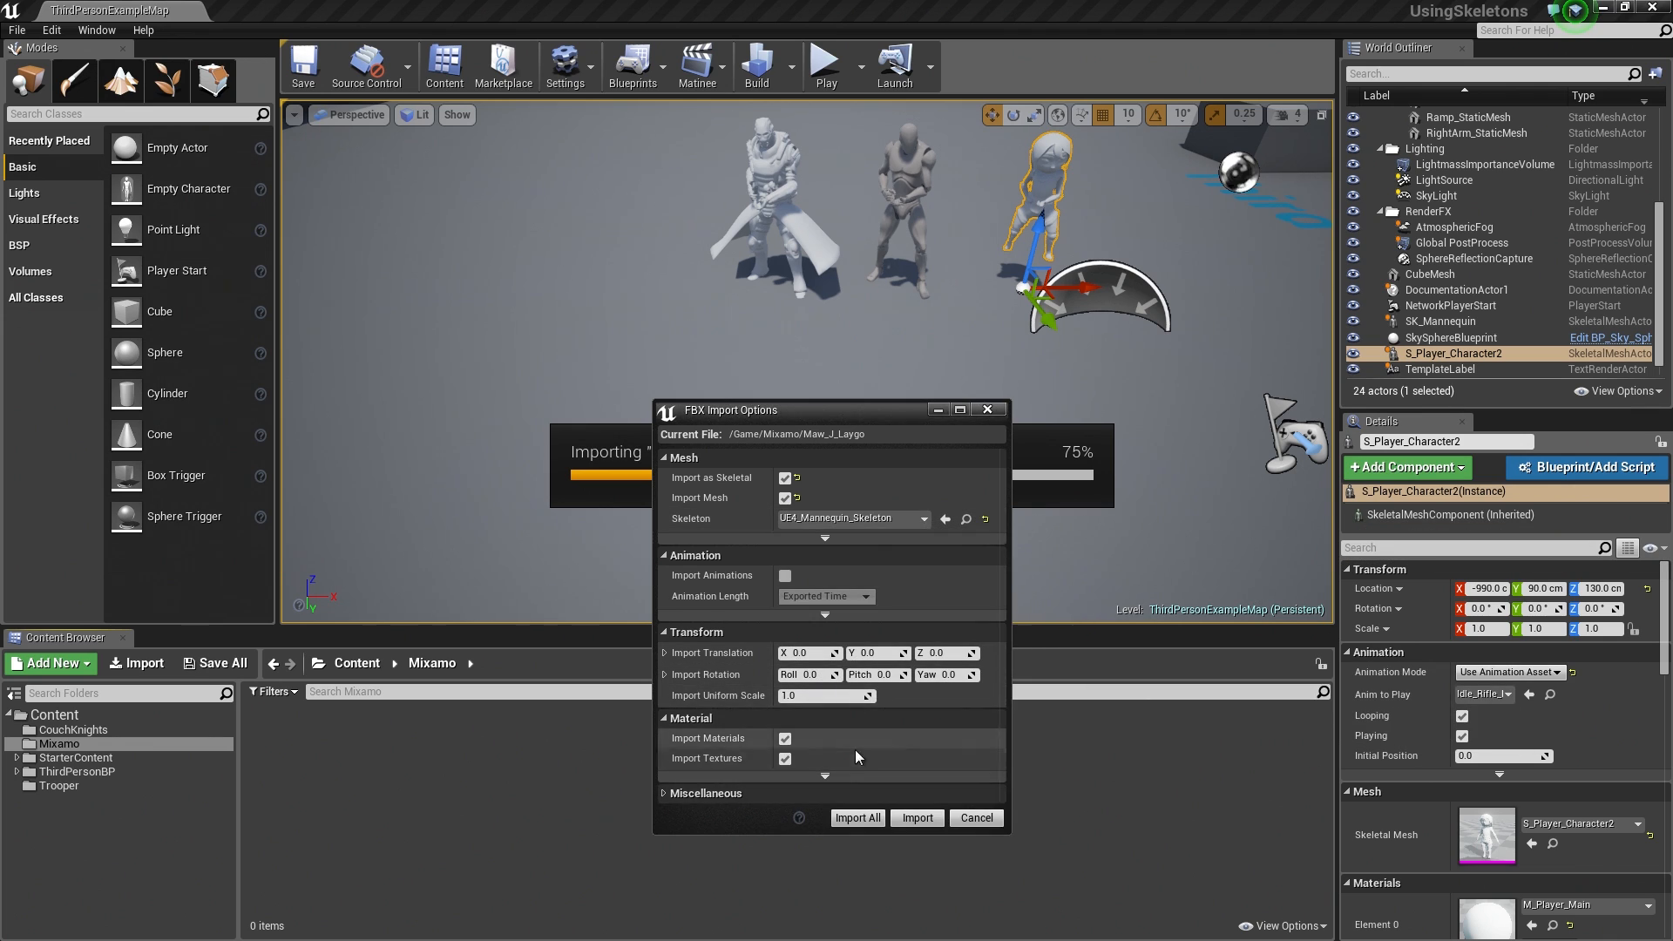
pyautogui.click(917, 819)
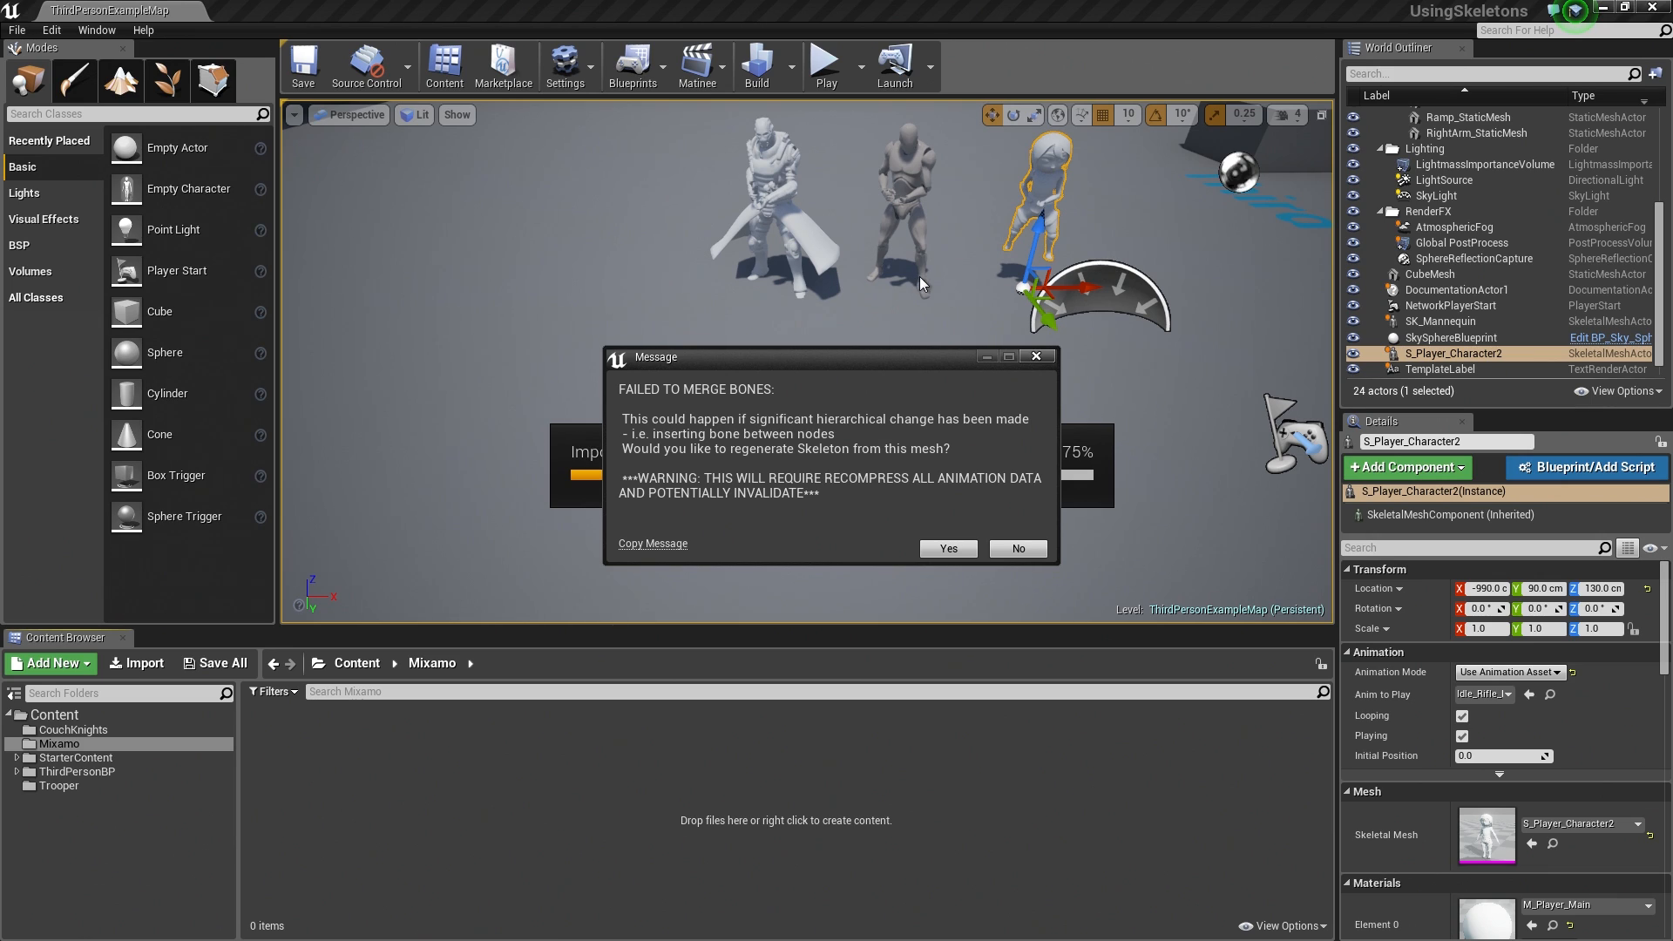
pyautogui.click(1011, 551)
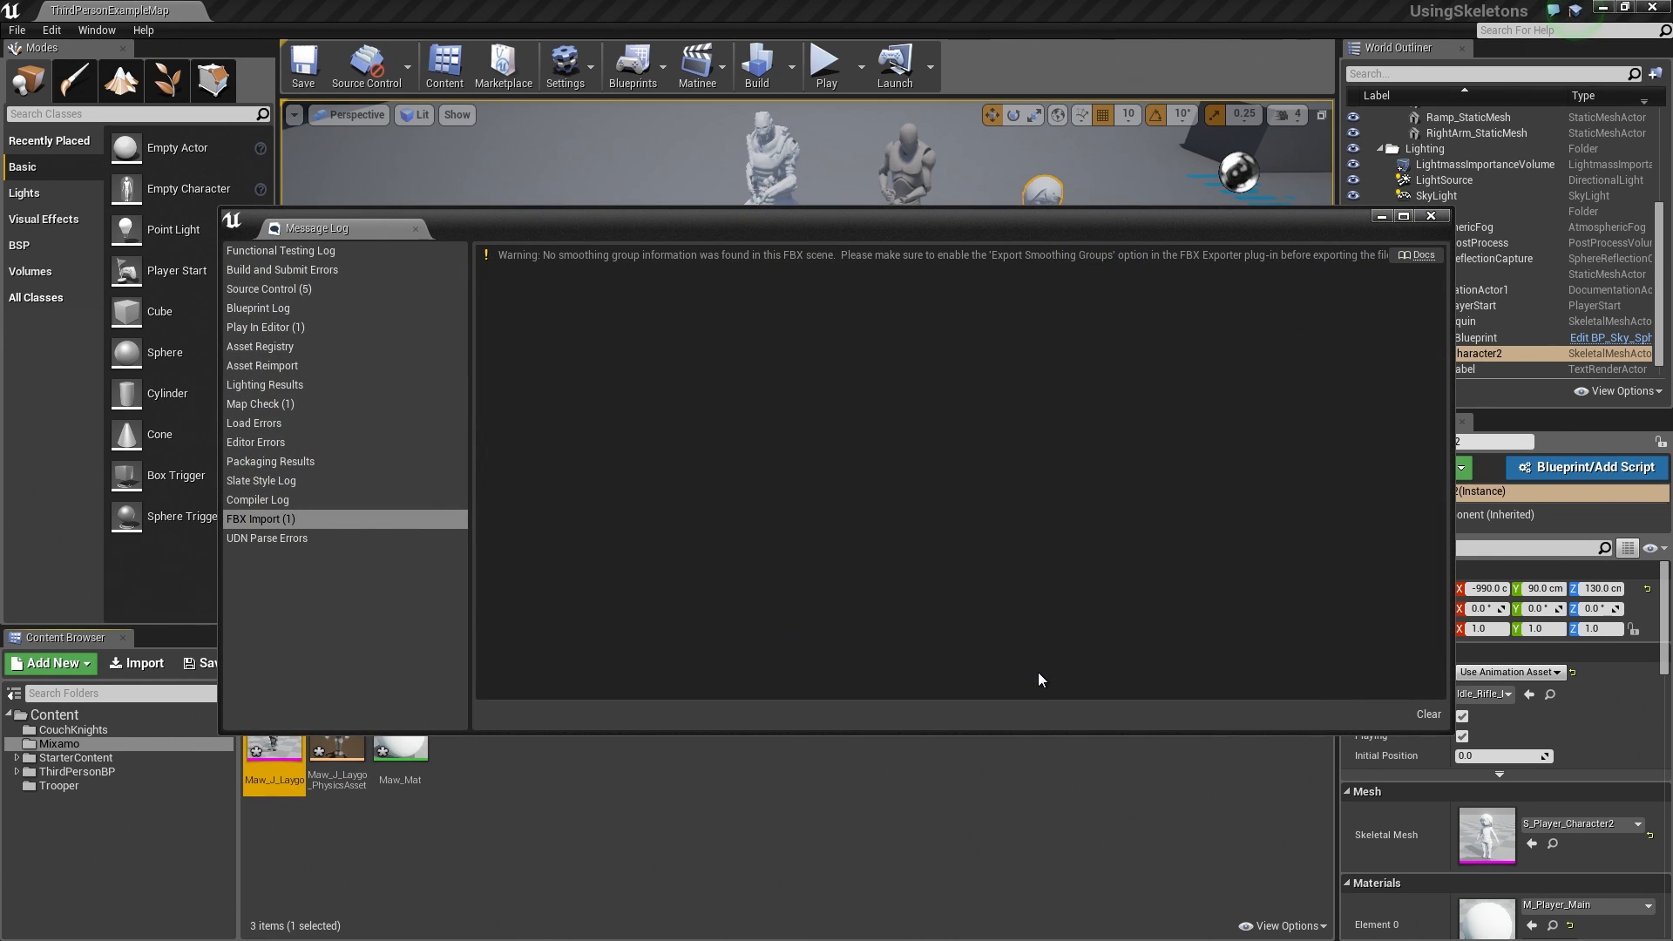
pyautogui.click(1430, 215)
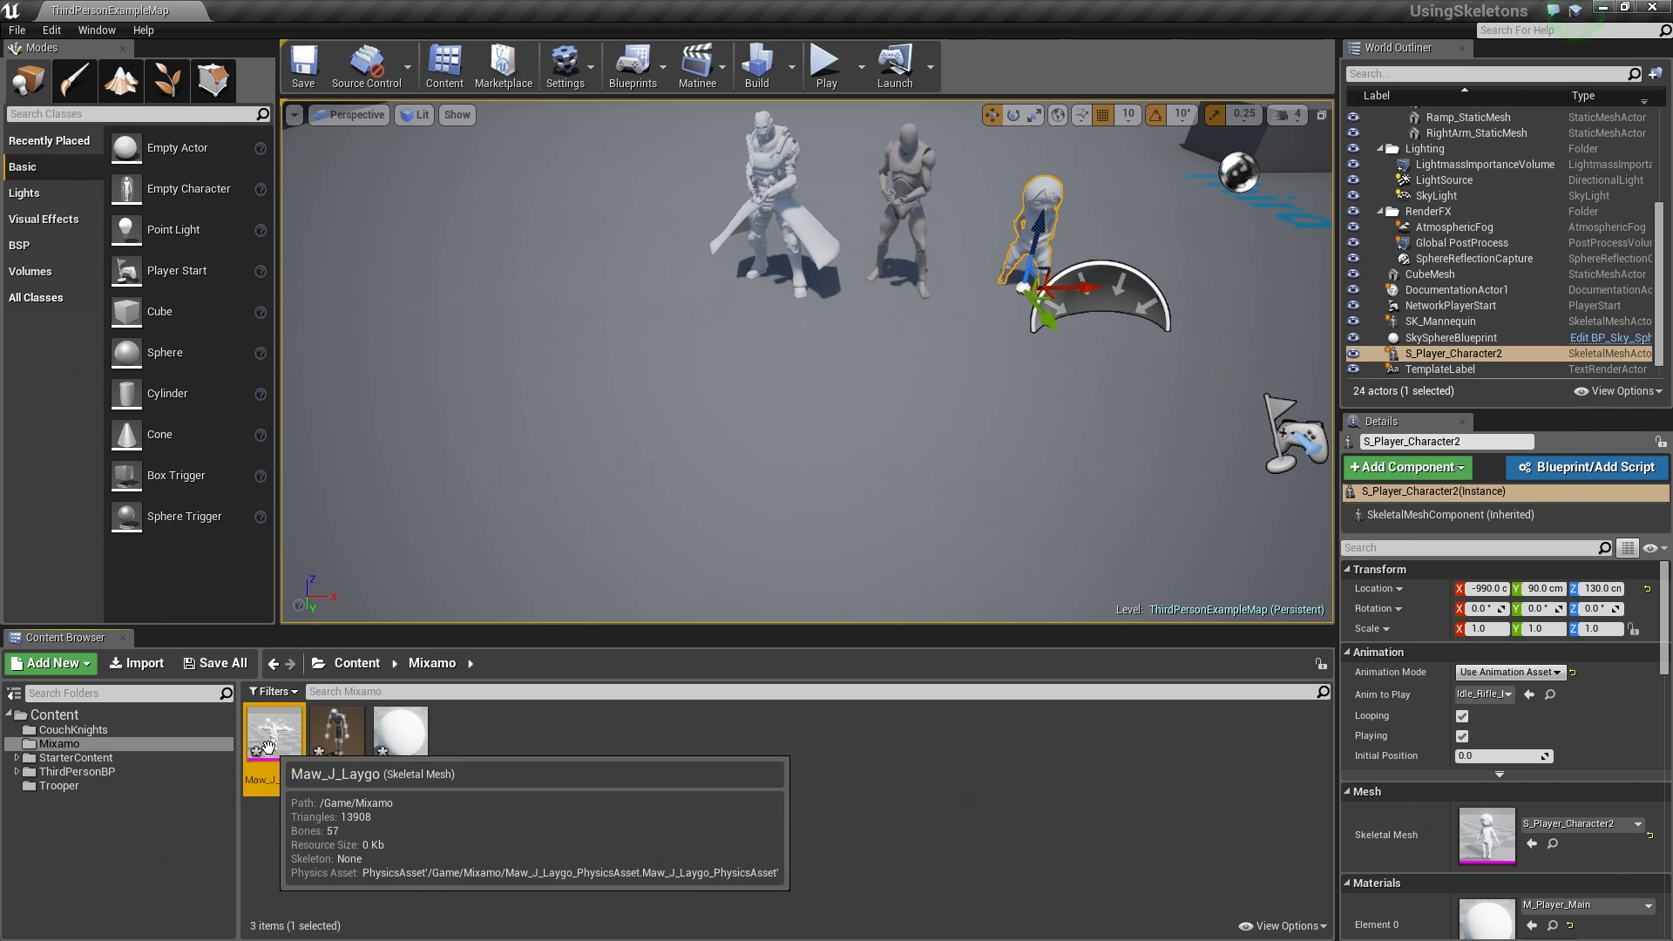
# Open the Maw_J_Laygo skeletal mesh, create a new skeleton for it, and show its bone hierarchy
pyautogui.doubleClick(268, 747)
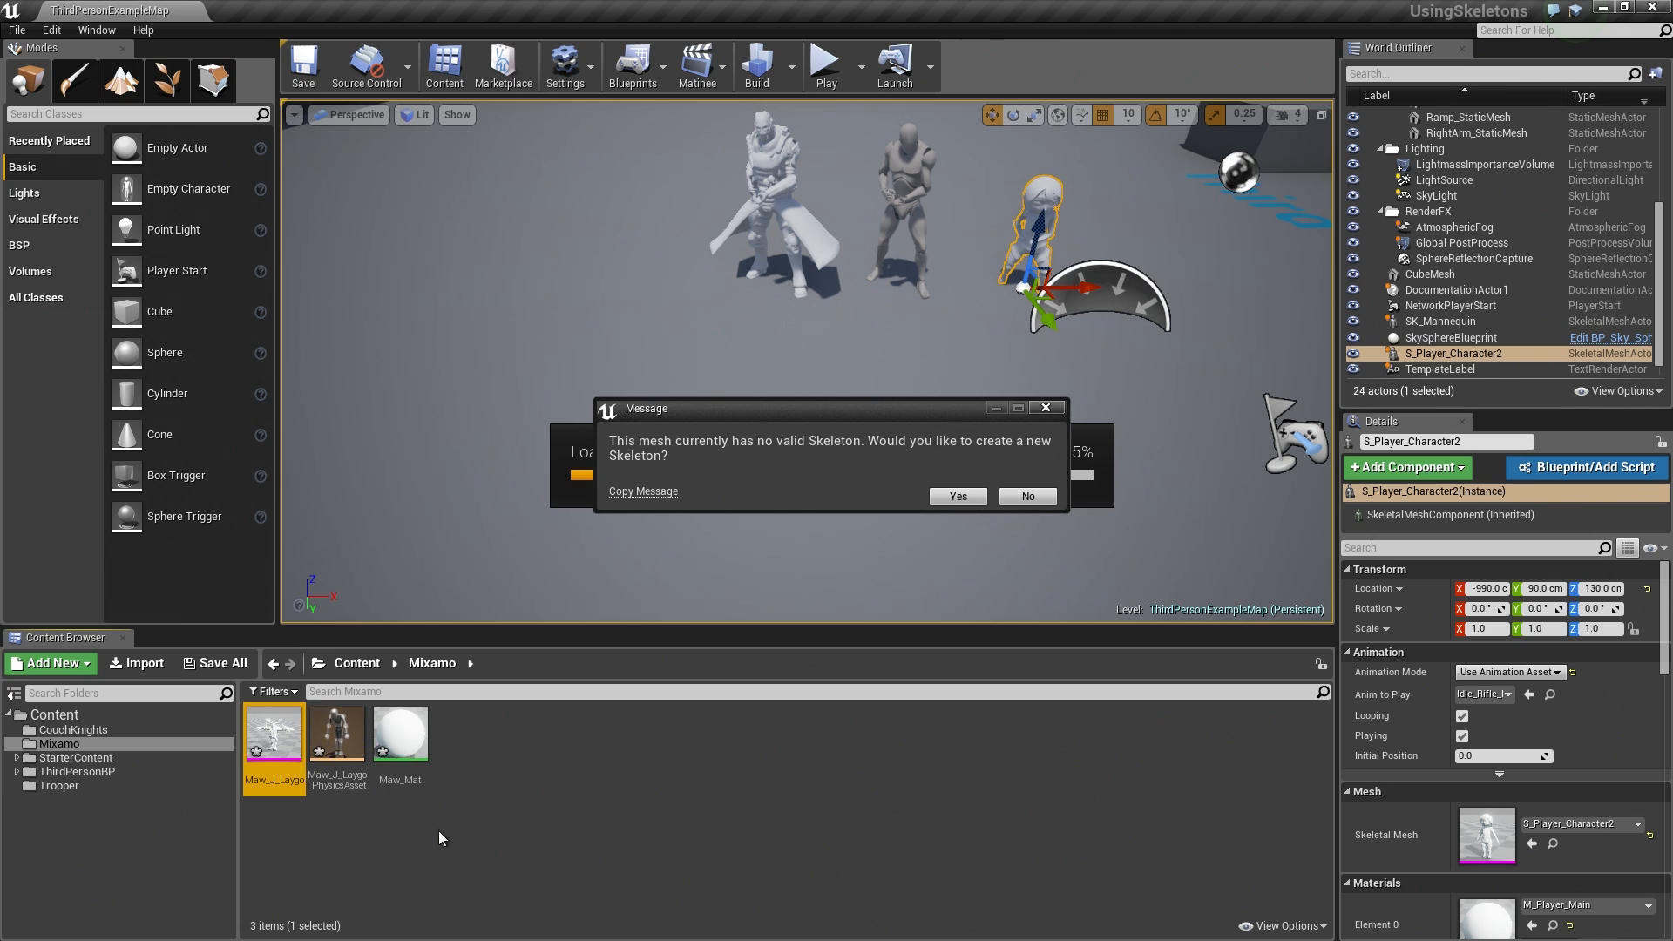
pyautogui.click(961, 496)
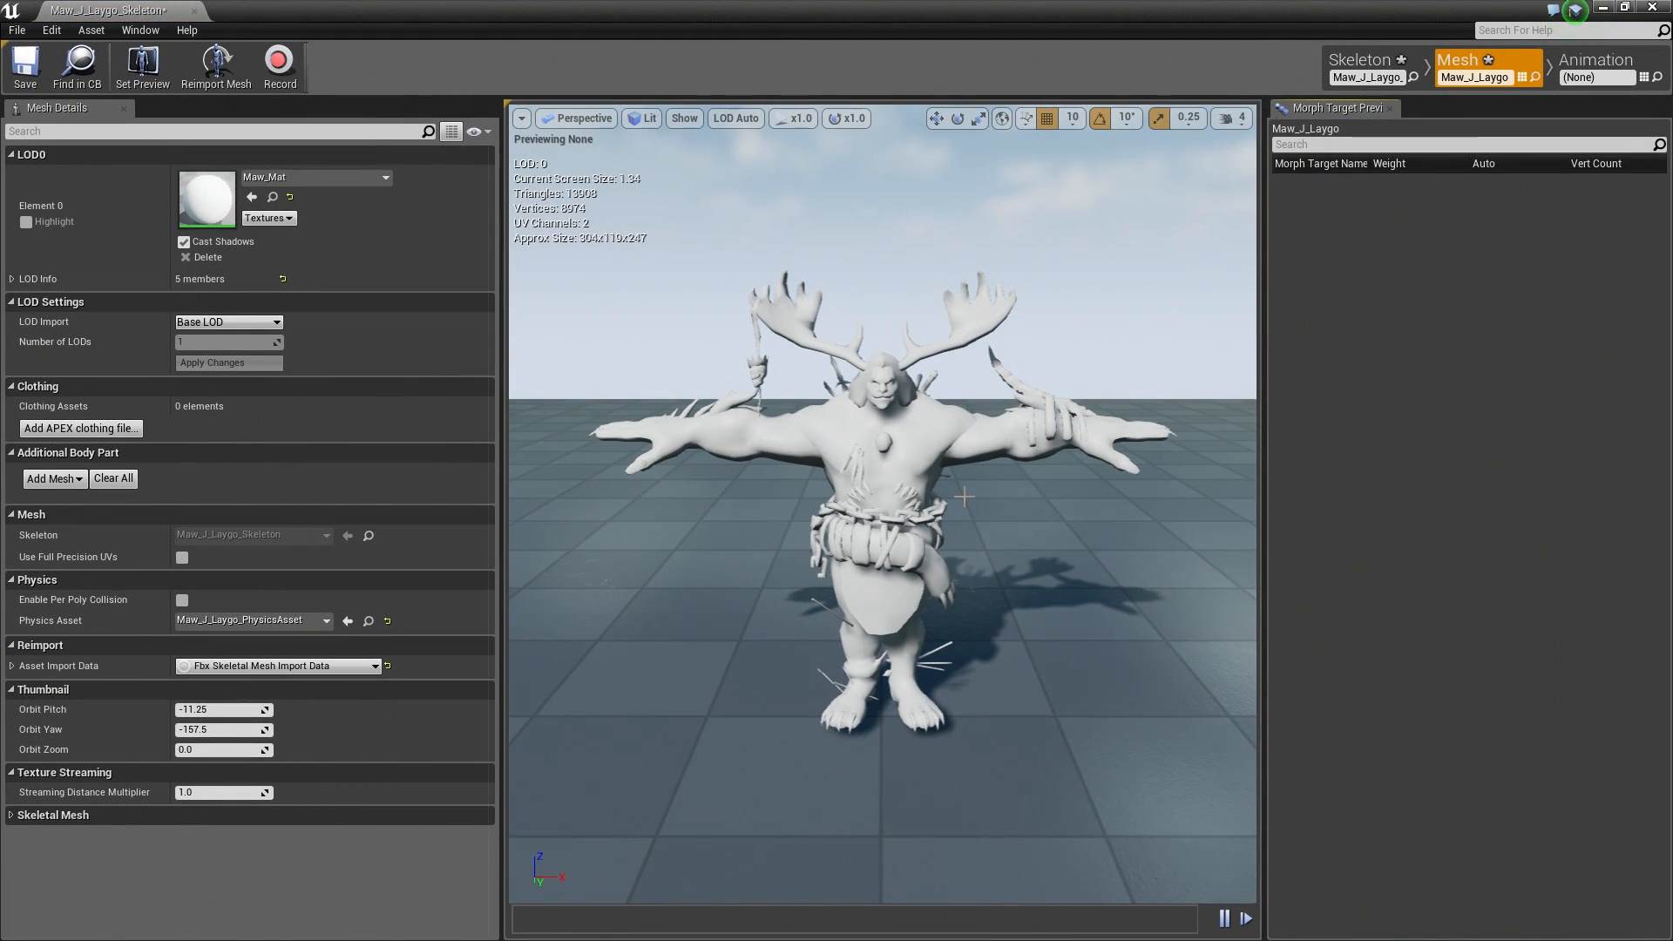
pyautogui.click(1351, 70)
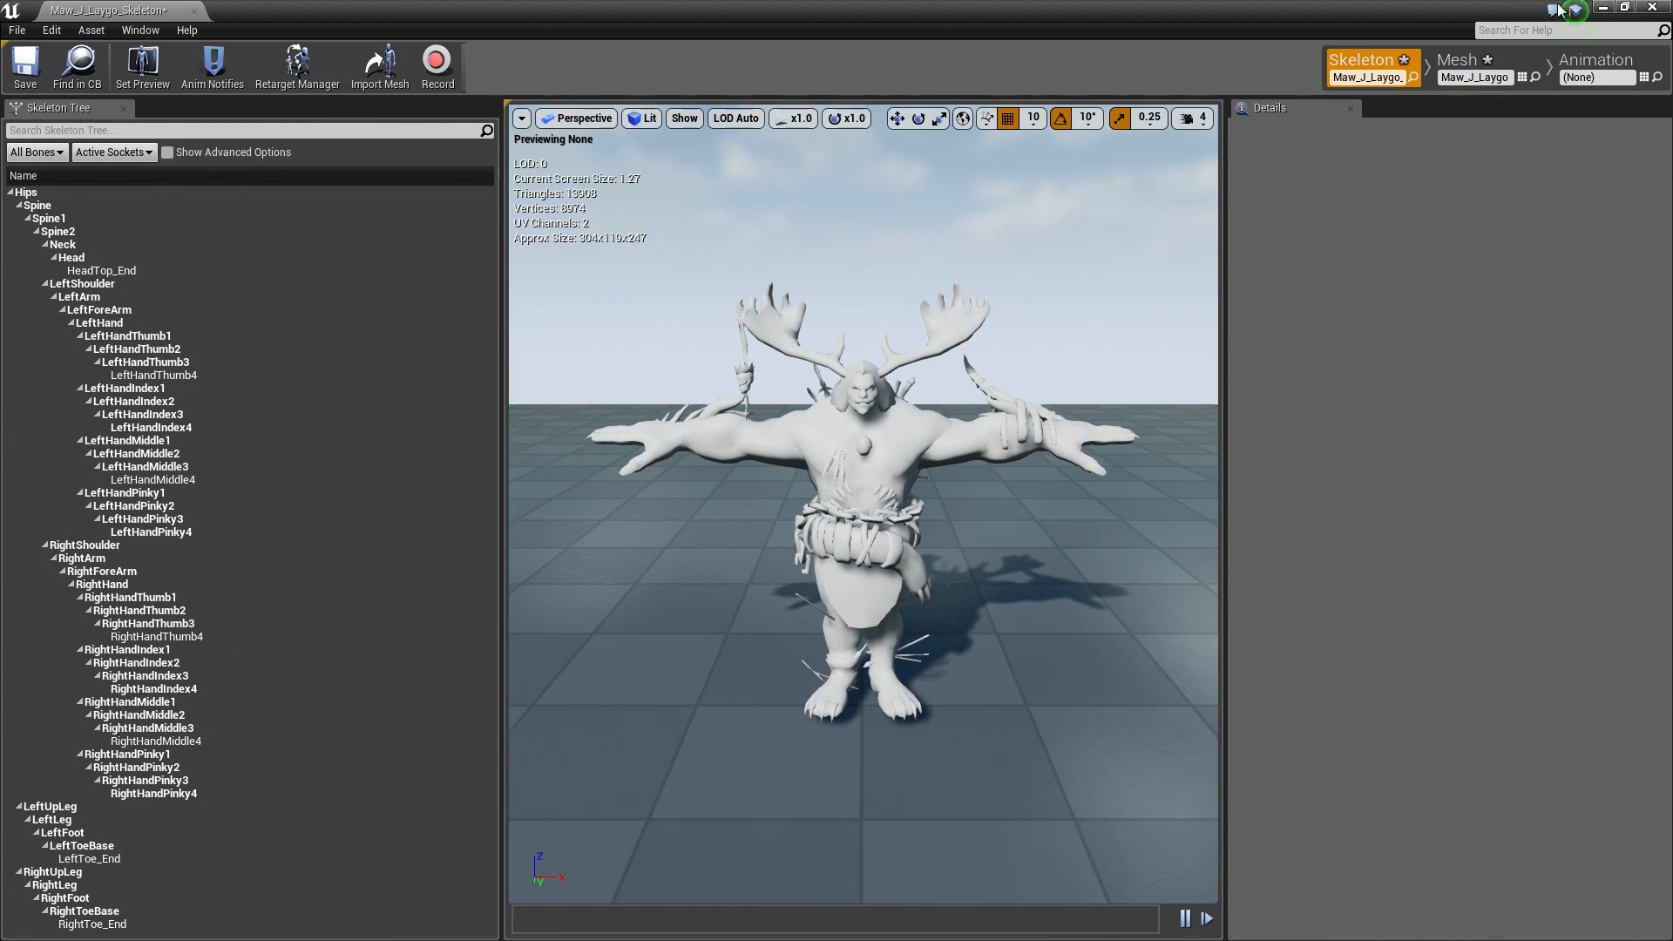
# Shrink the Maw_J_Laygo skeleton editor window and open UE4_Mannequin_Skeleton from ThirdPersonBP/Character/Mesh
pyautogui.click(1627, 7)
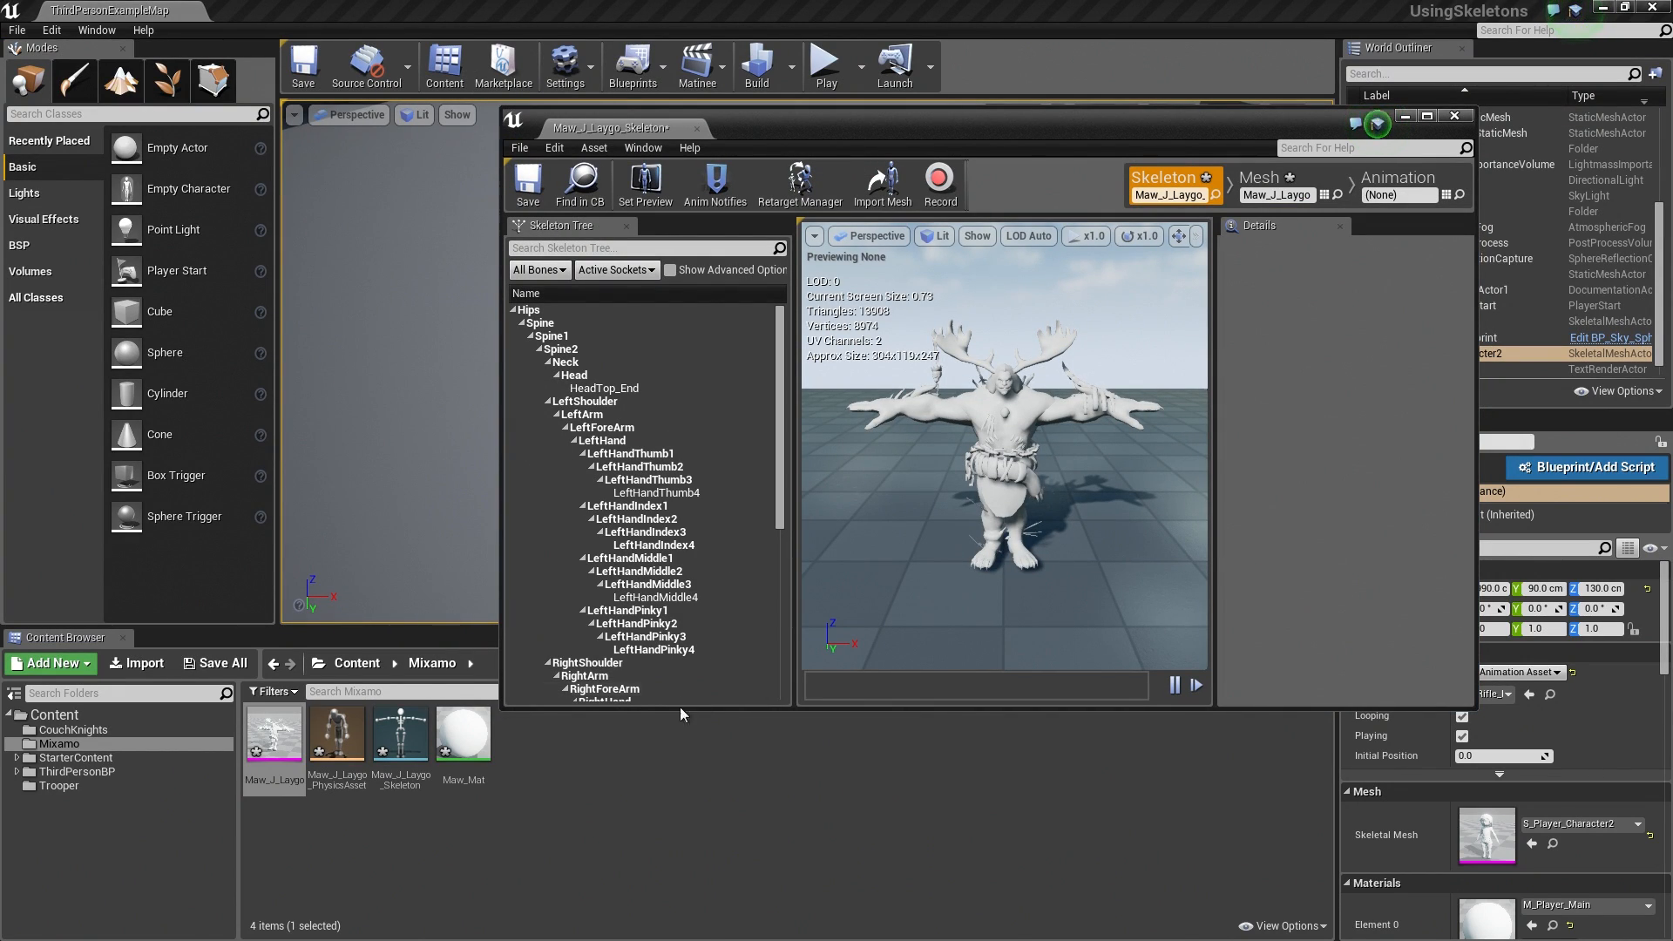
pyautogui.click(78, 773)
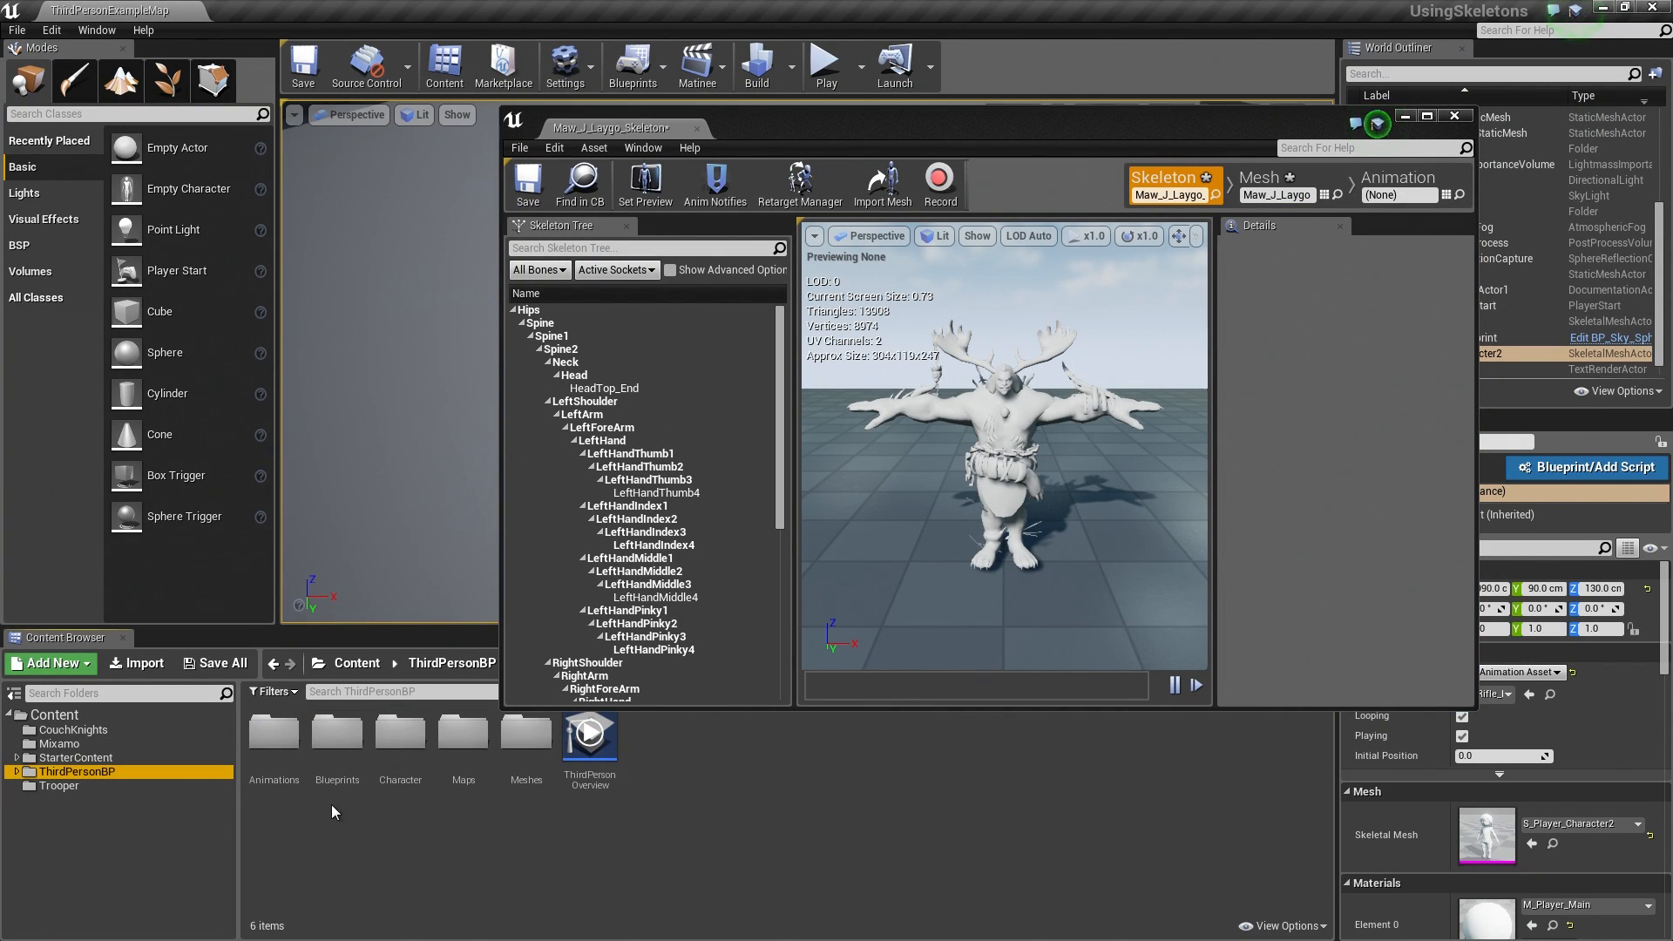
pyautogui.doubleClick(400, 734)
pyautogui.doubleClick(337, 737)
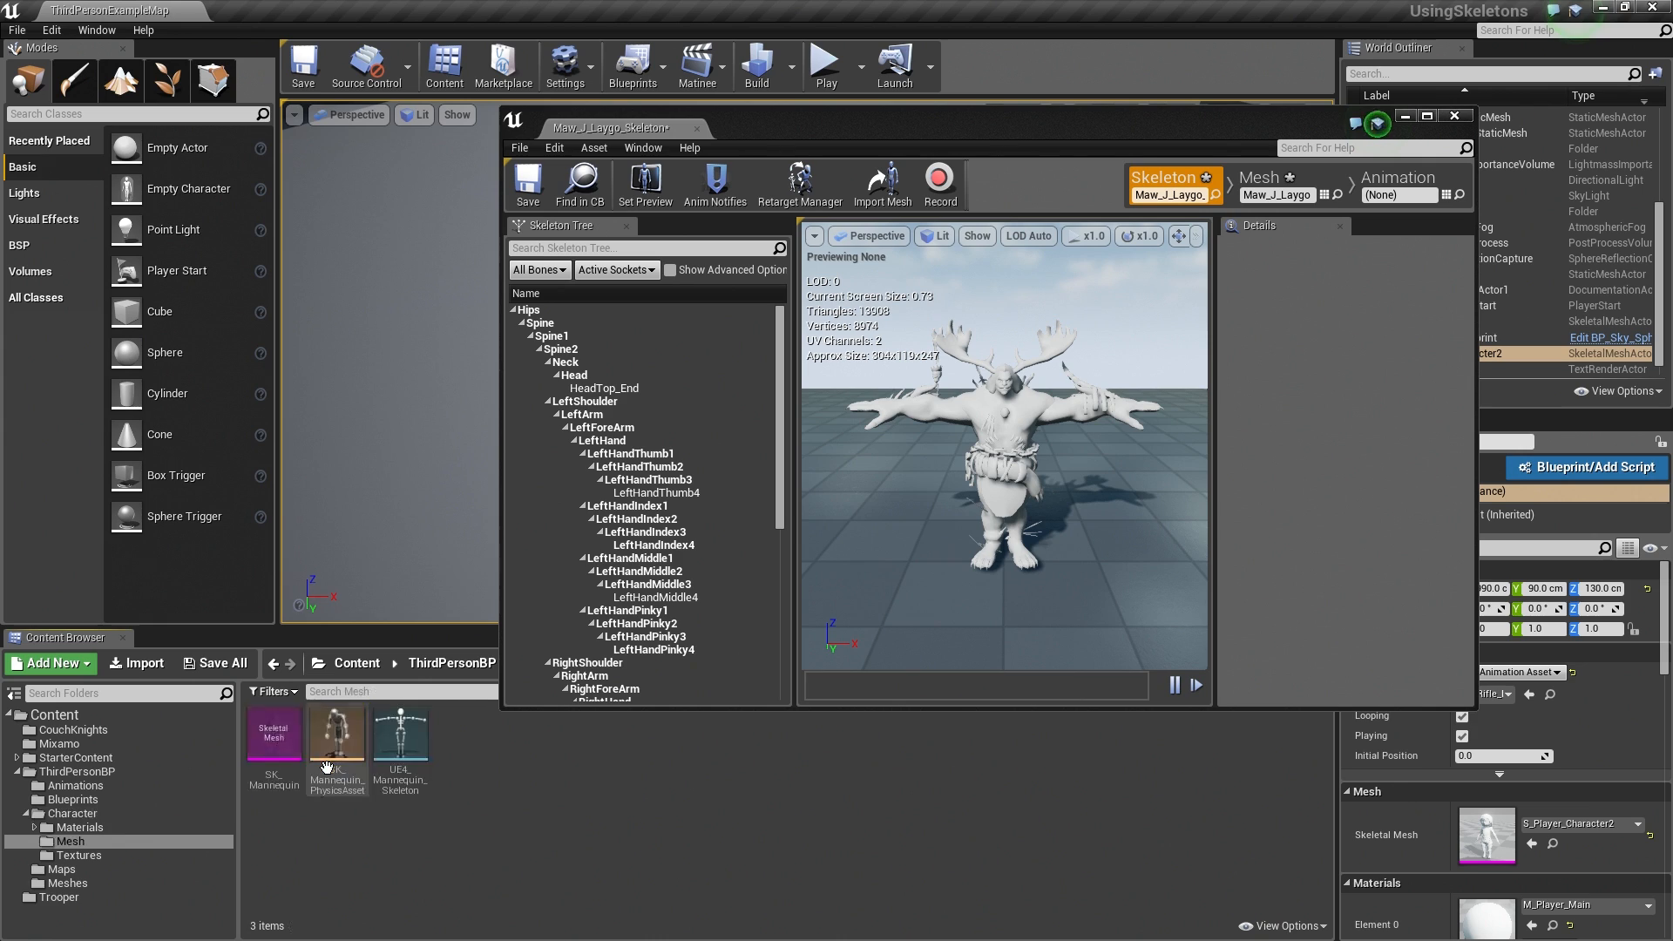
pyautogui.doubleClick(398, 750)
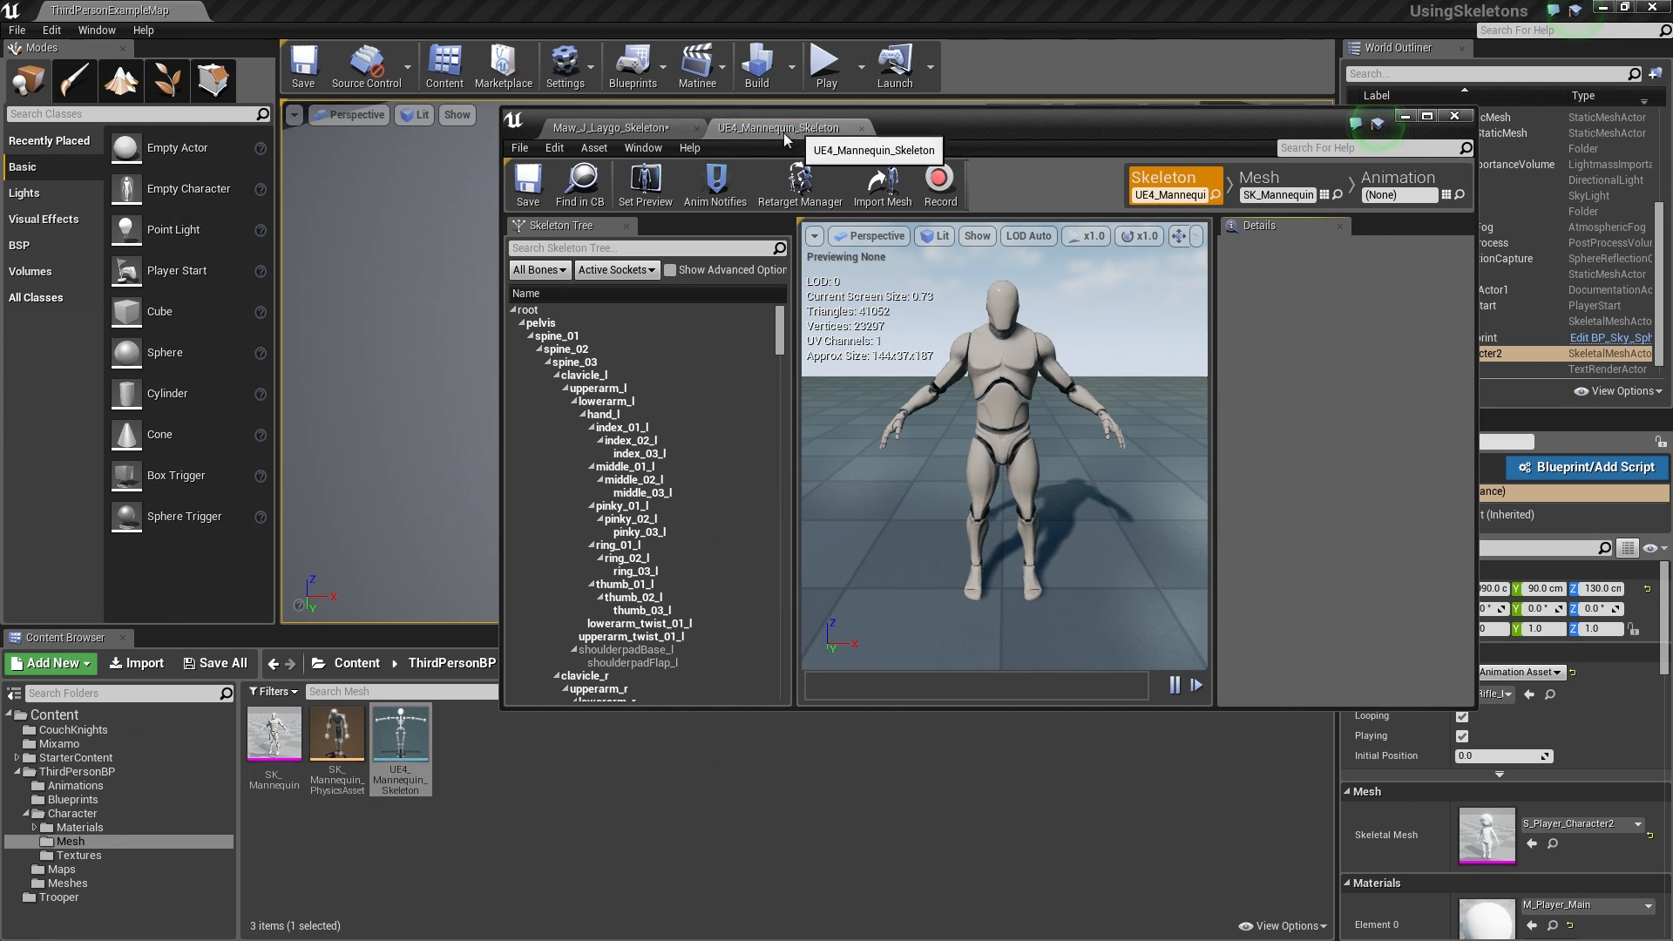
# Arrange the two skeleton trees side by side and compare the mannequin's clavicle_l bone with the Mixamo character's LeftShoulder bone
pyautogui.moveTo(782, 133); pyautogui.dragTo(212, 24)
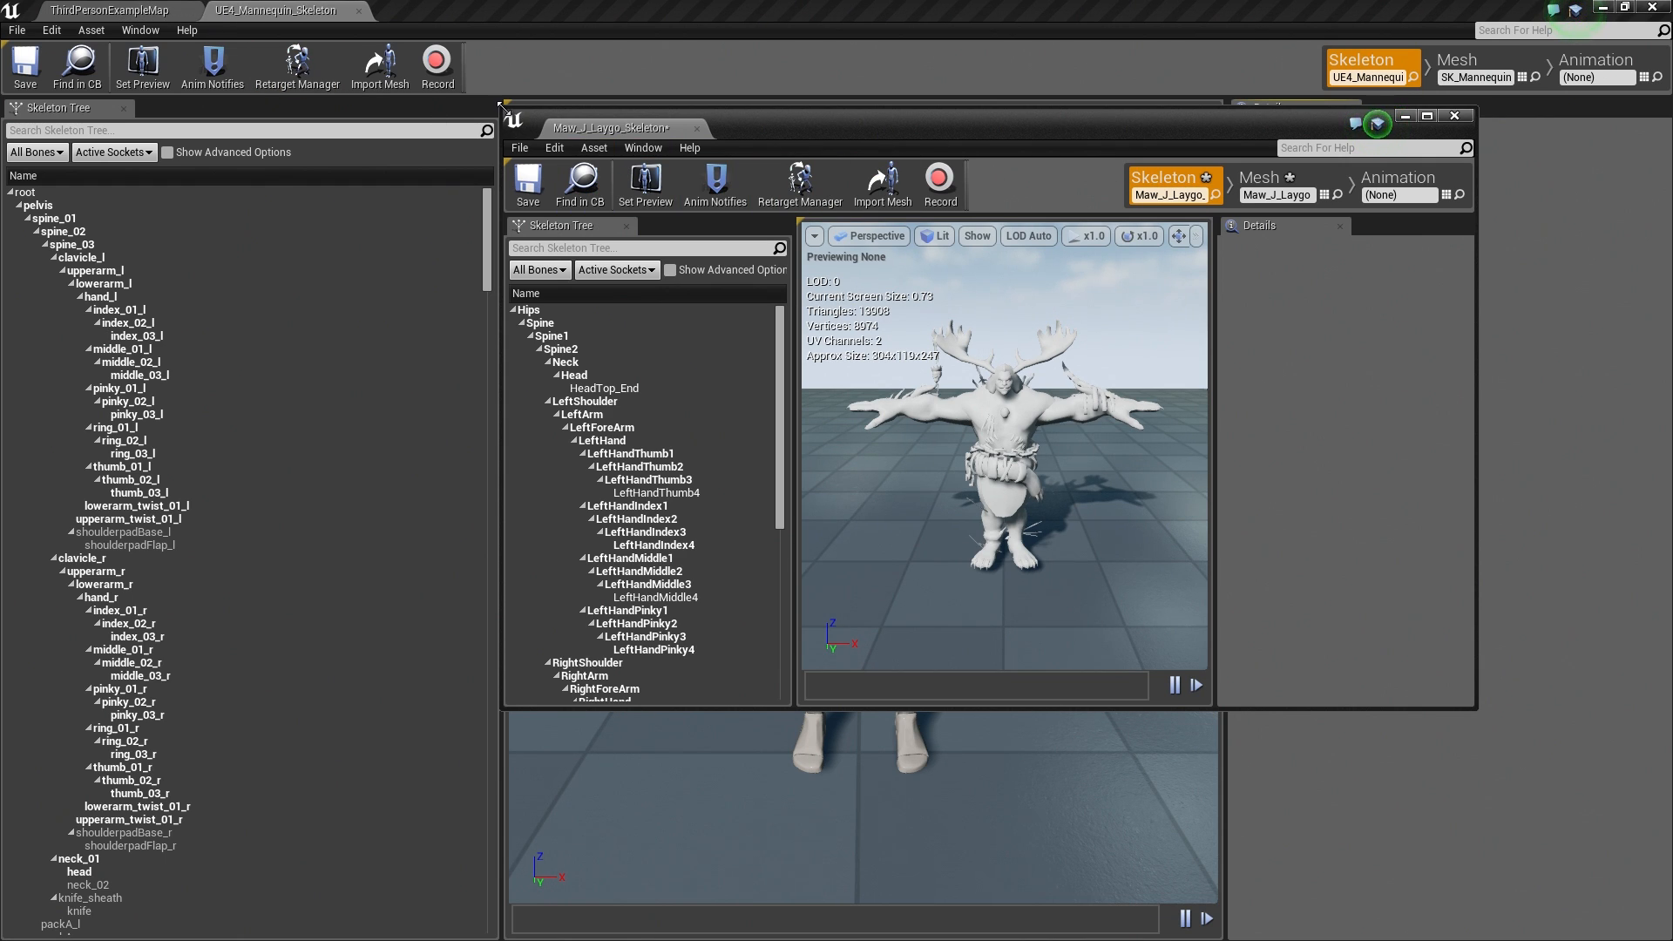
pyautogui.moveTo(501, 106); pyautogui.dragTo(424, 39)
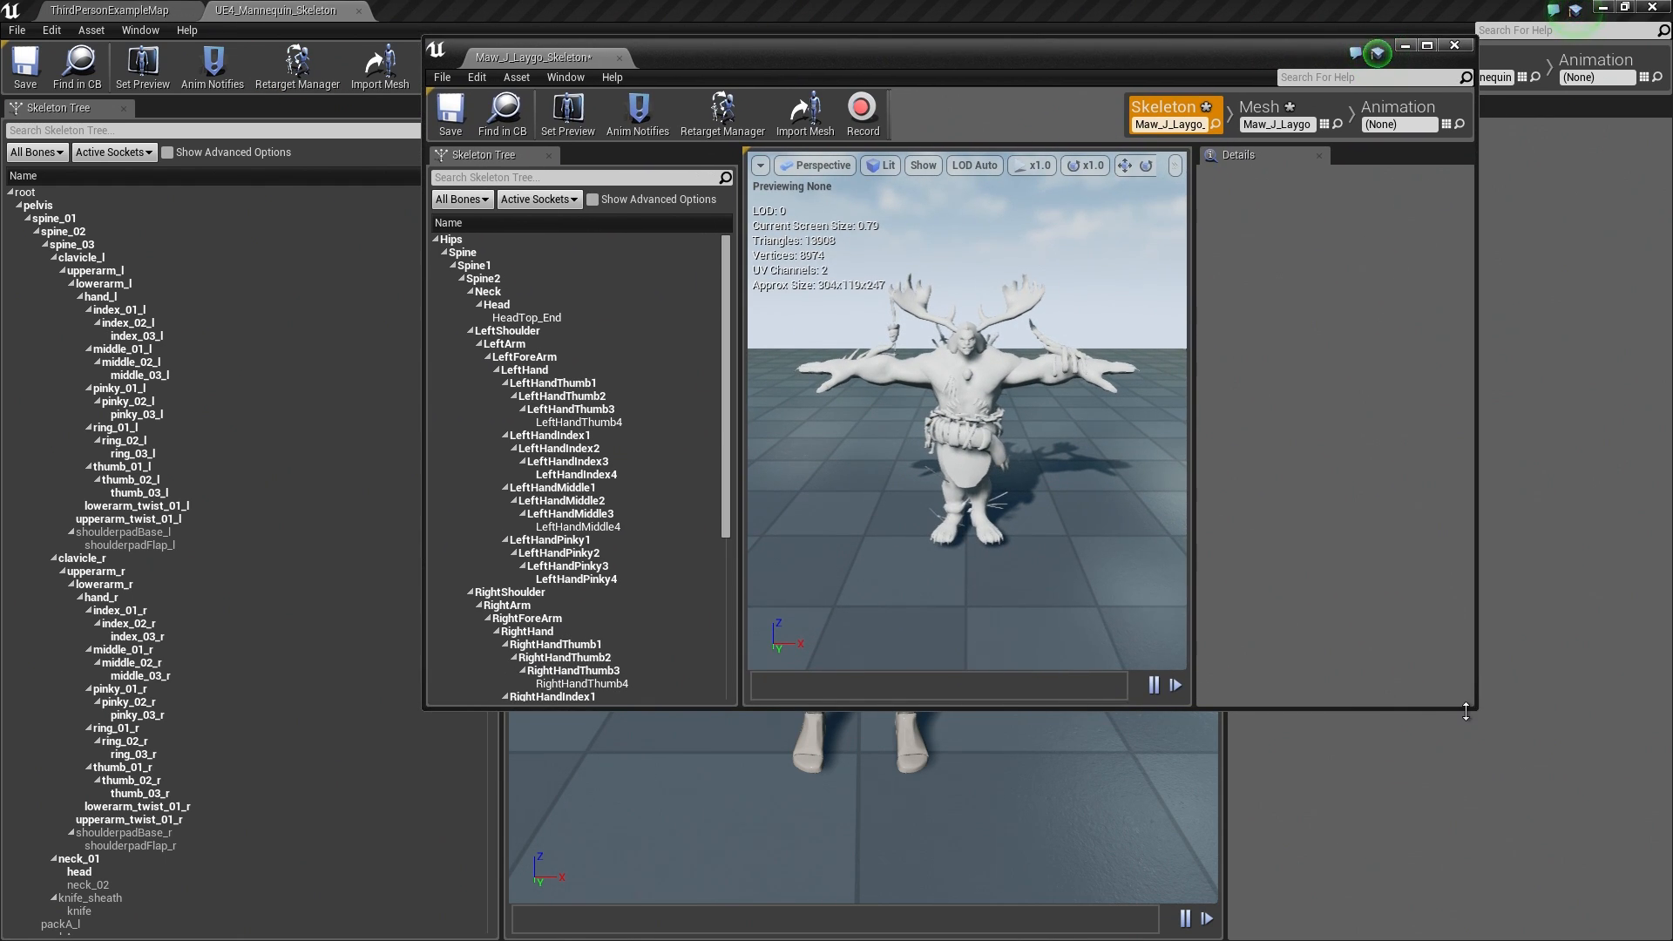
pyautogui.moveTo(1473, 712); pyautogui.dragTo(1638, 925)
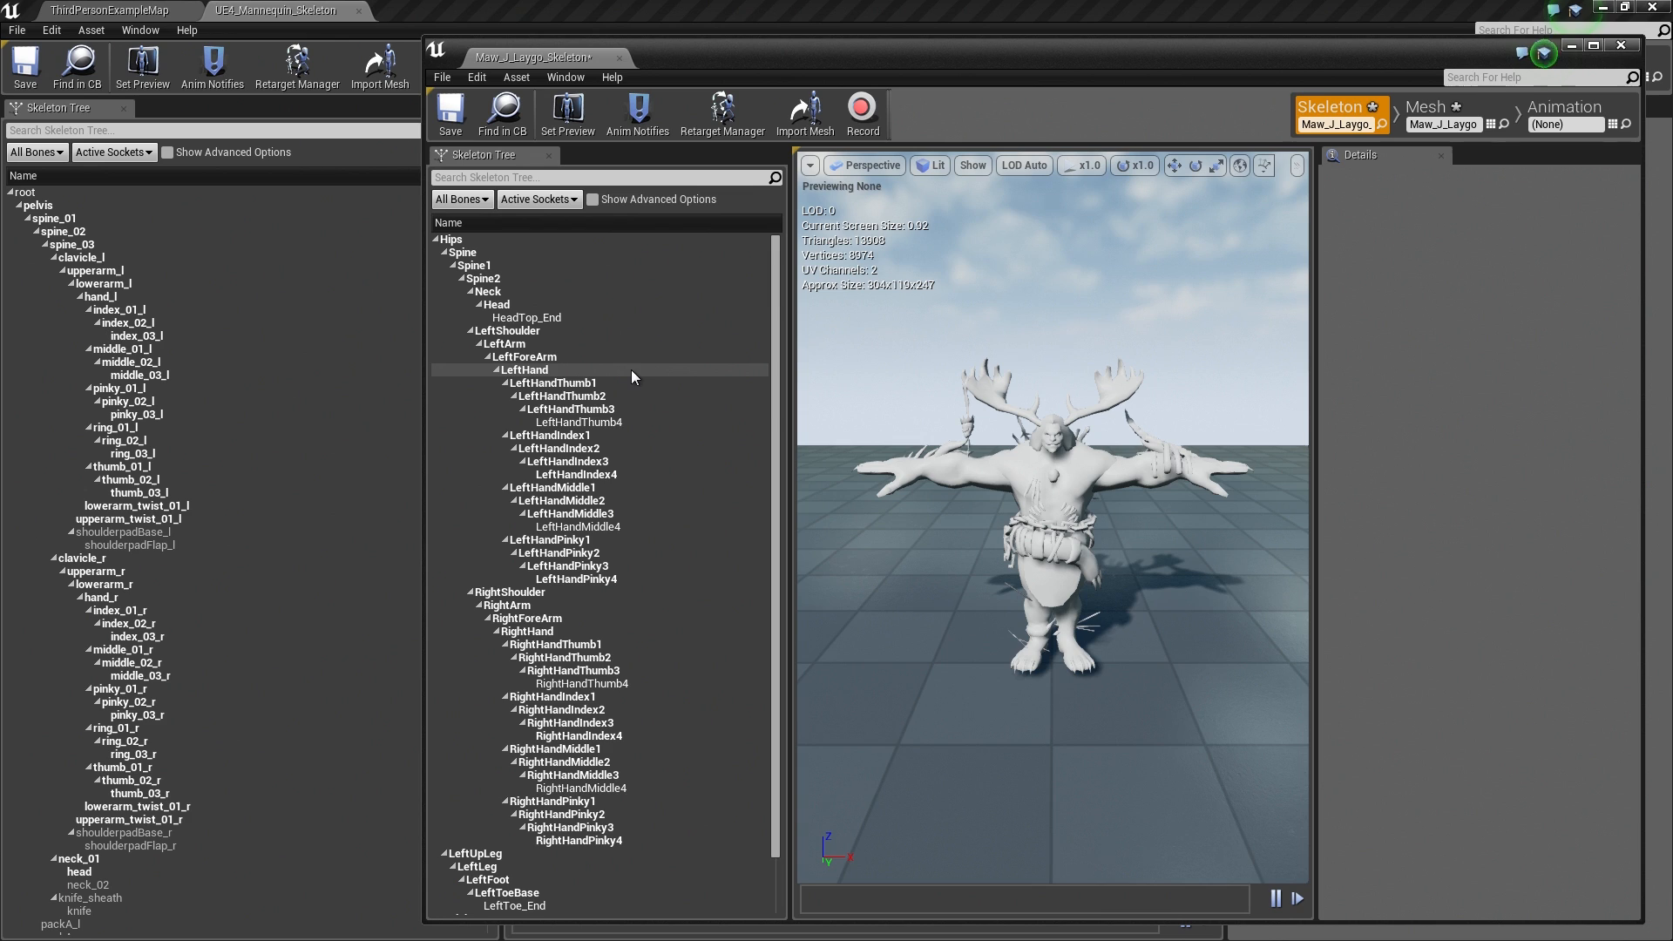
pyautogui.click(114, 257)
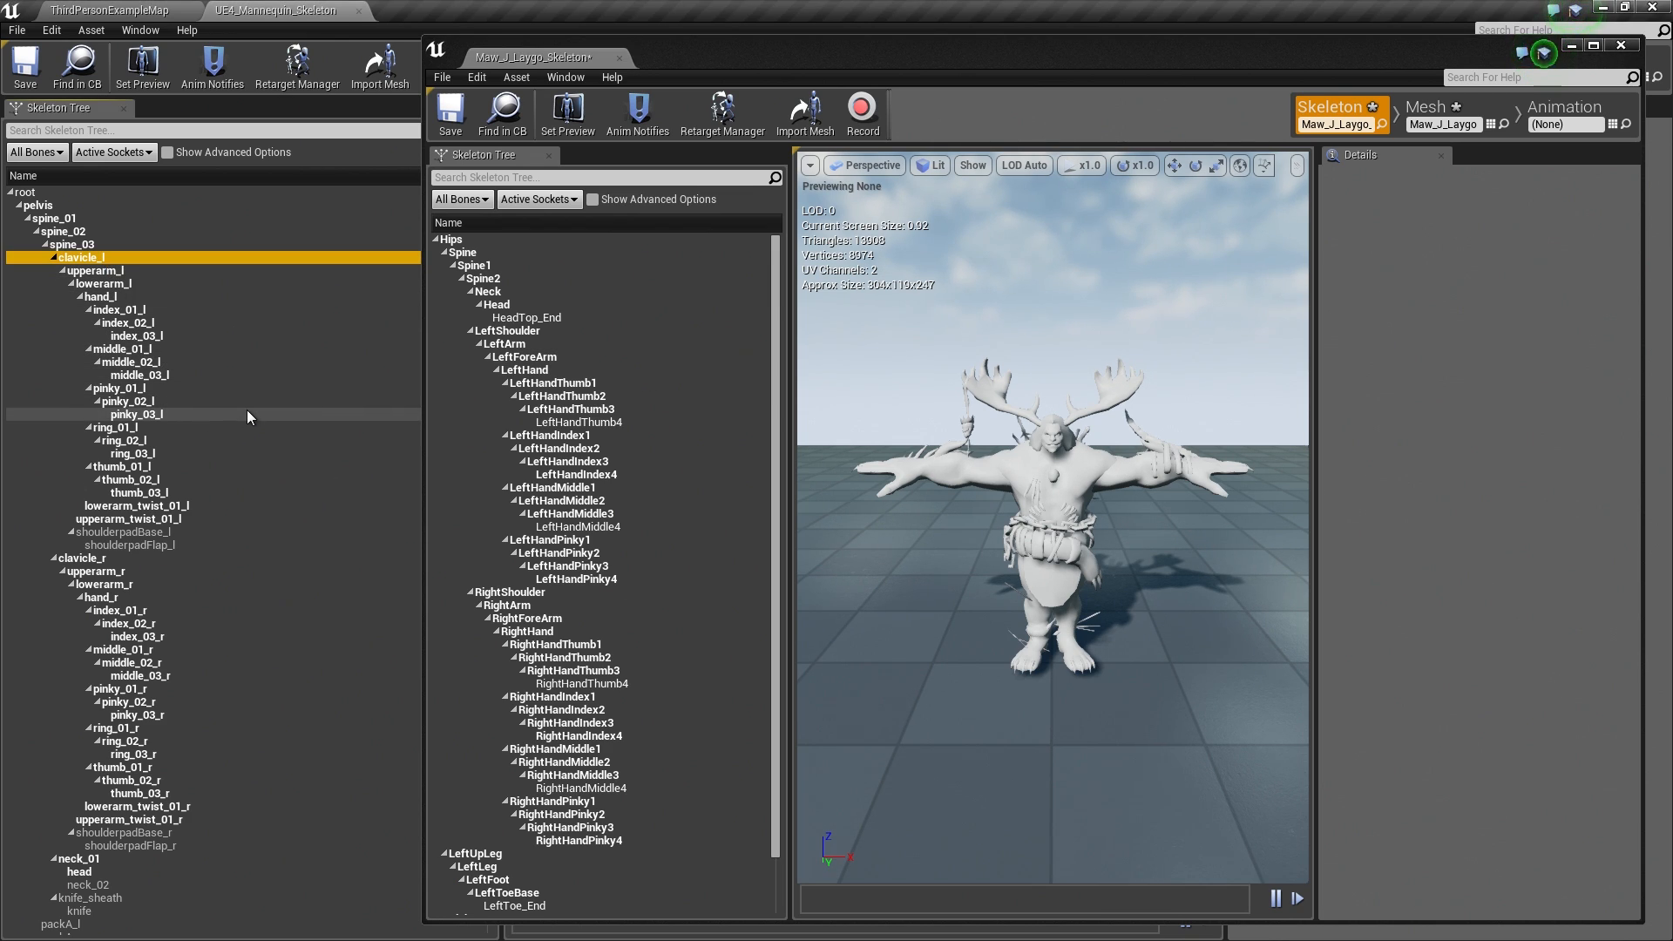
pyautogui.click(515, 331)
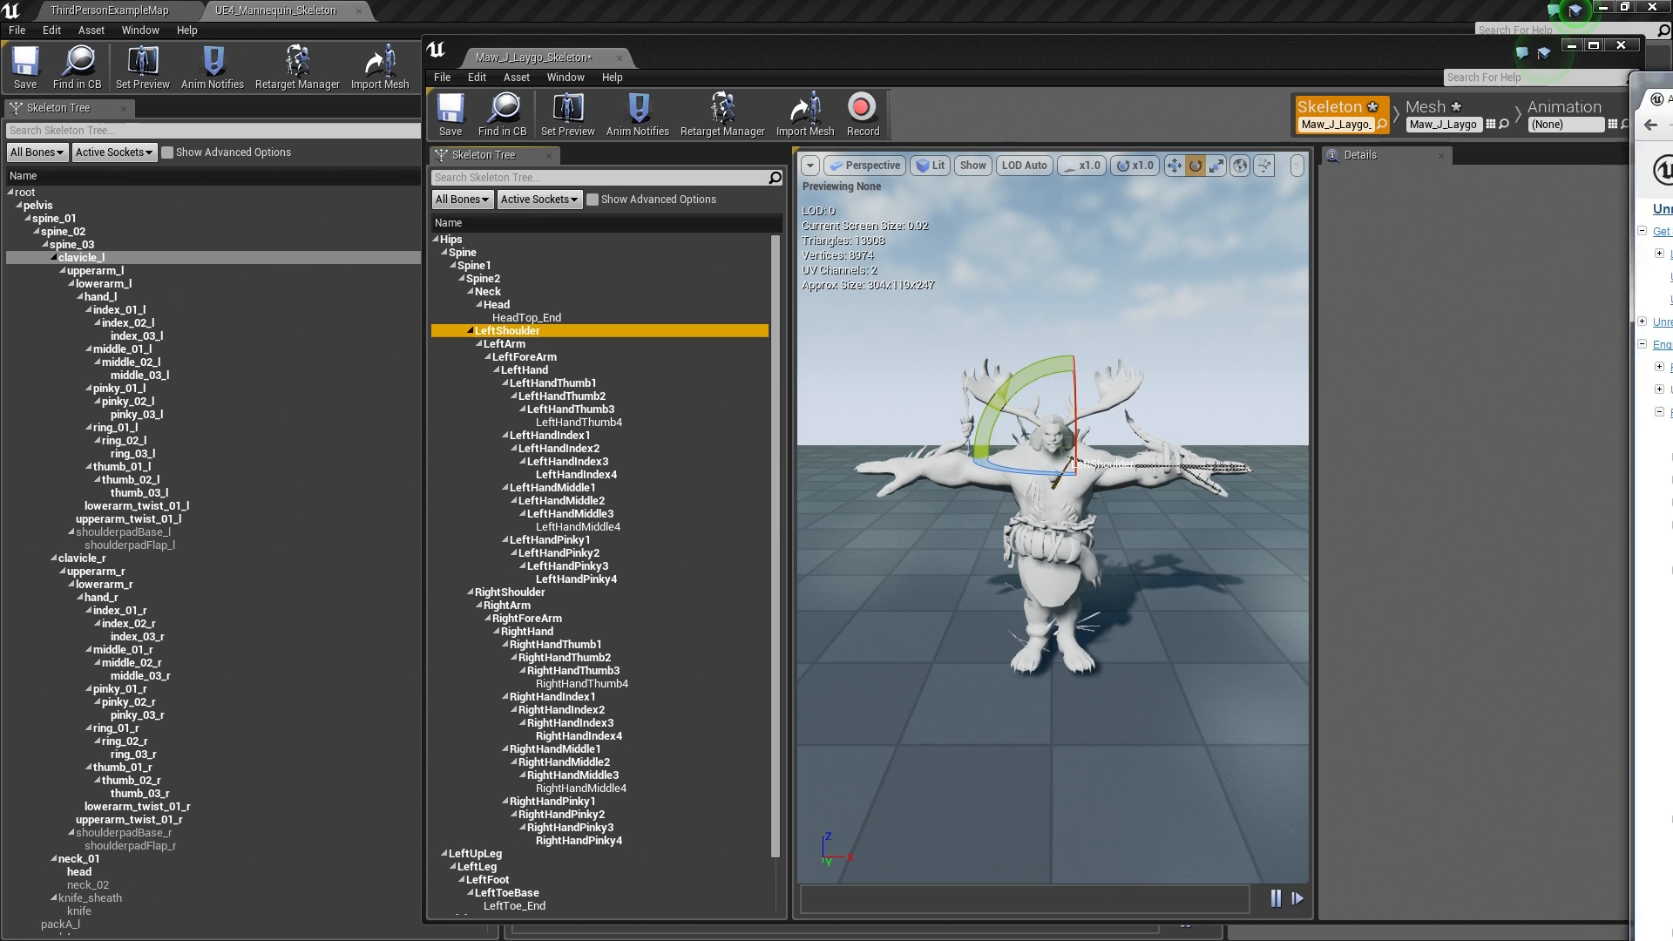
# View the Animation Retargeting (Different Skeletons) documentation page in the web browser, then move the browser aside
pyautogui.moveTo(1672, 81); pyautogui.dragTo(663, 59)
pyautogui.scroll(20, 964, 358)
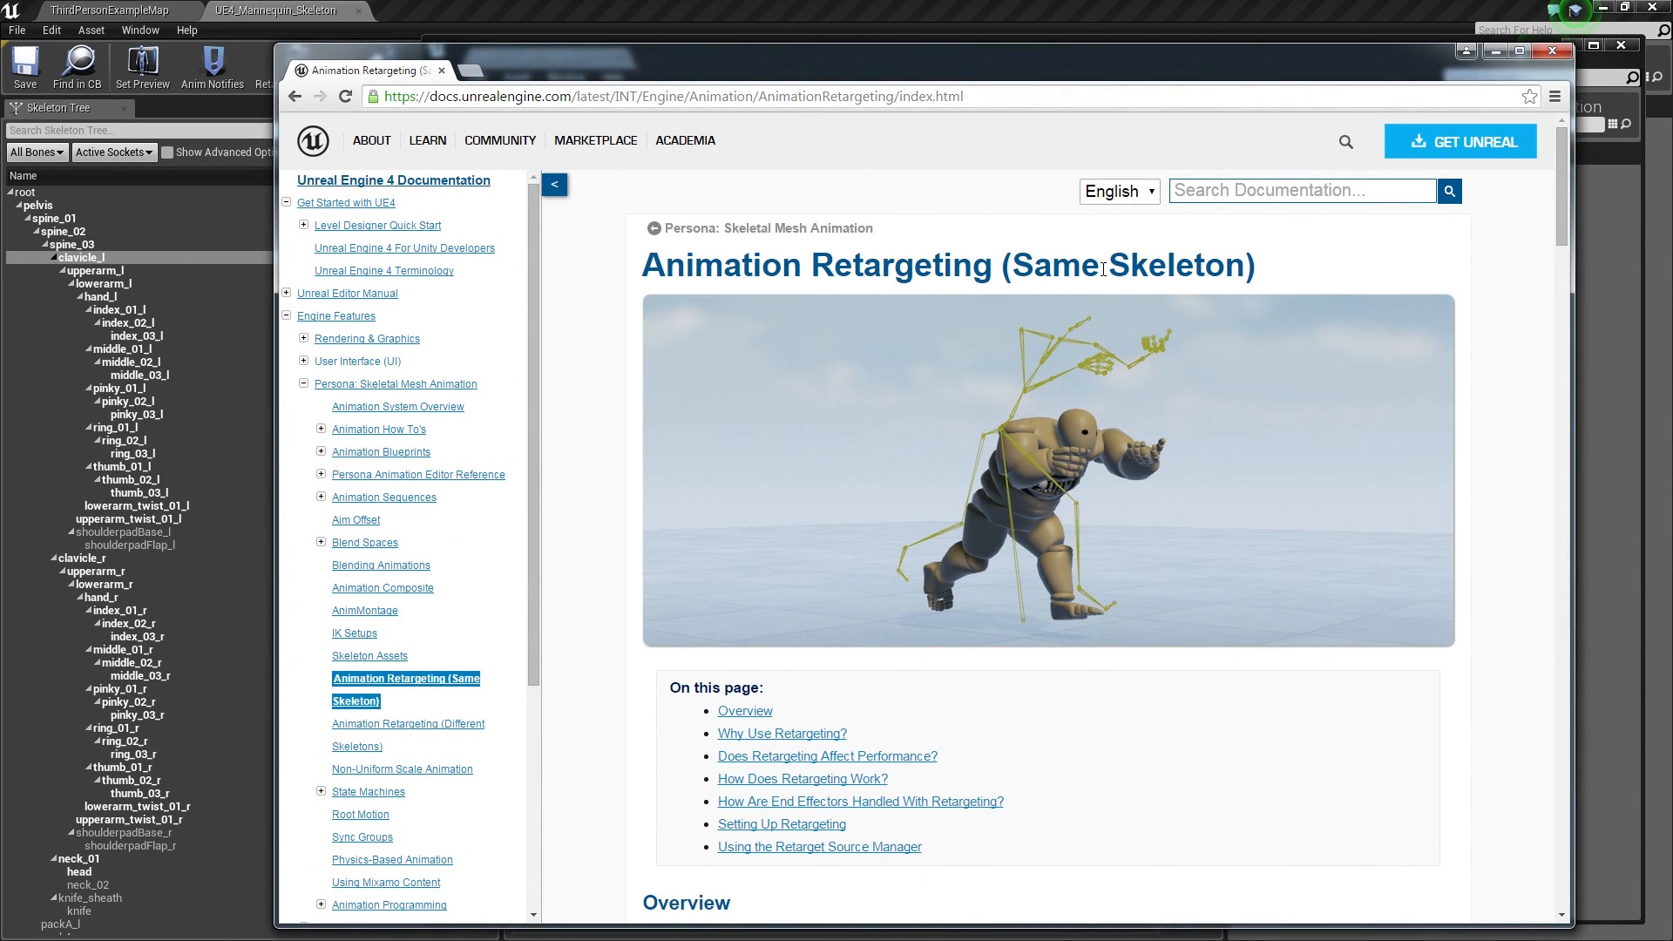
pyautogui.click(401, 725)
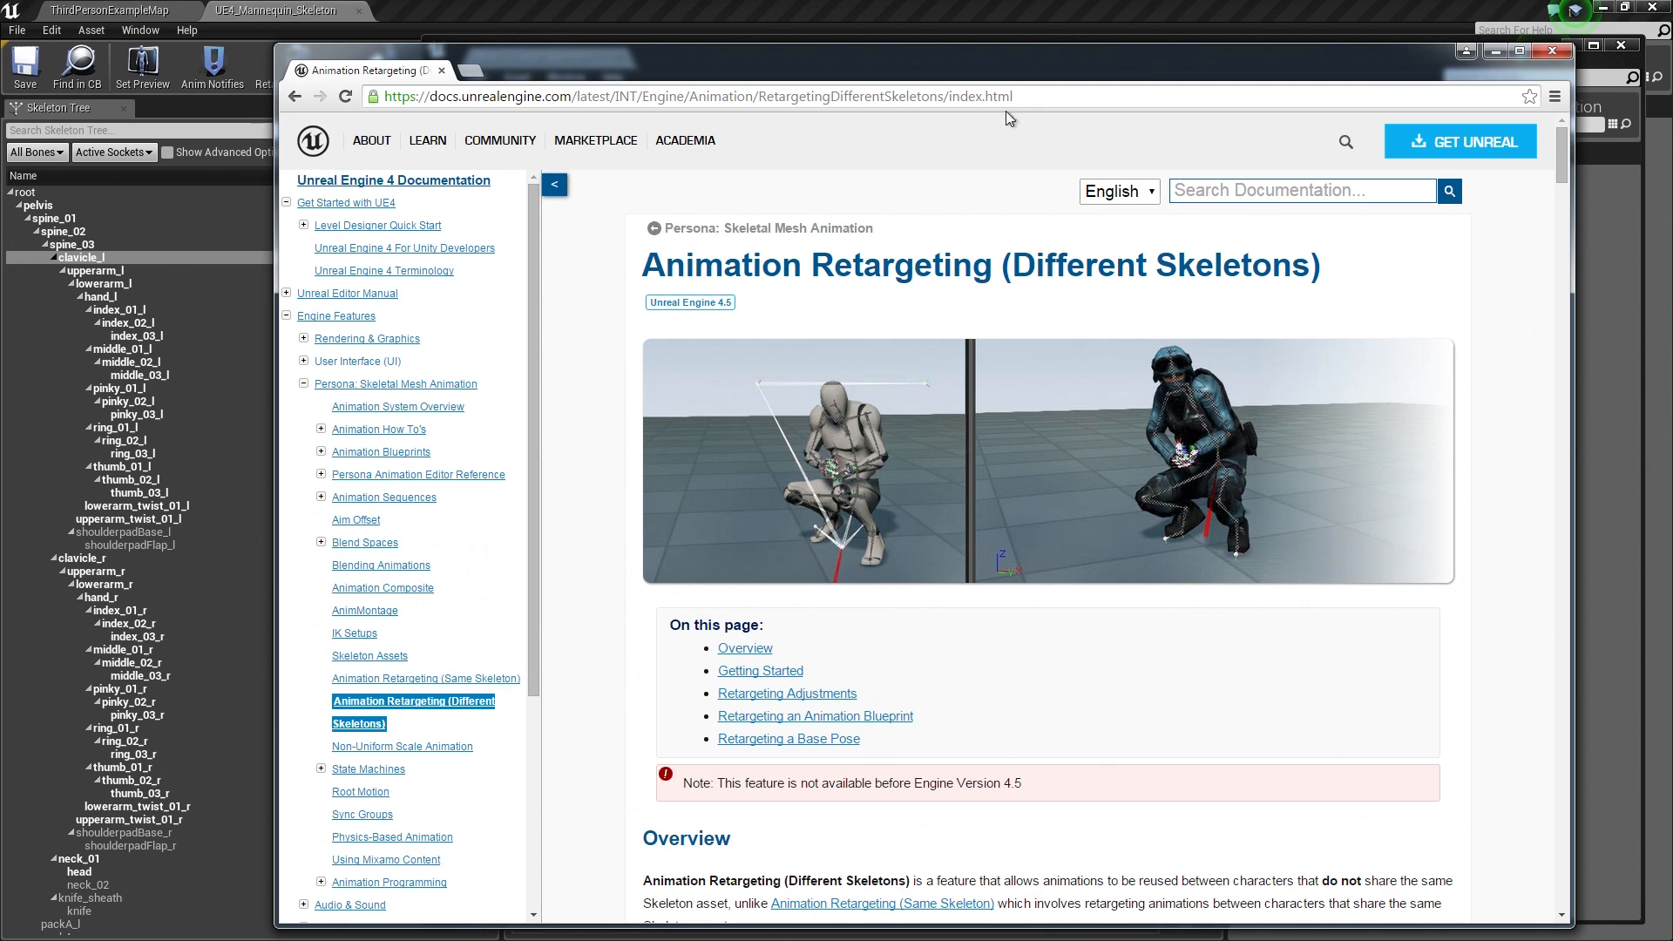
pyautogui.moveTo(861, 59); pyautogui.dragTo(1672, 110)
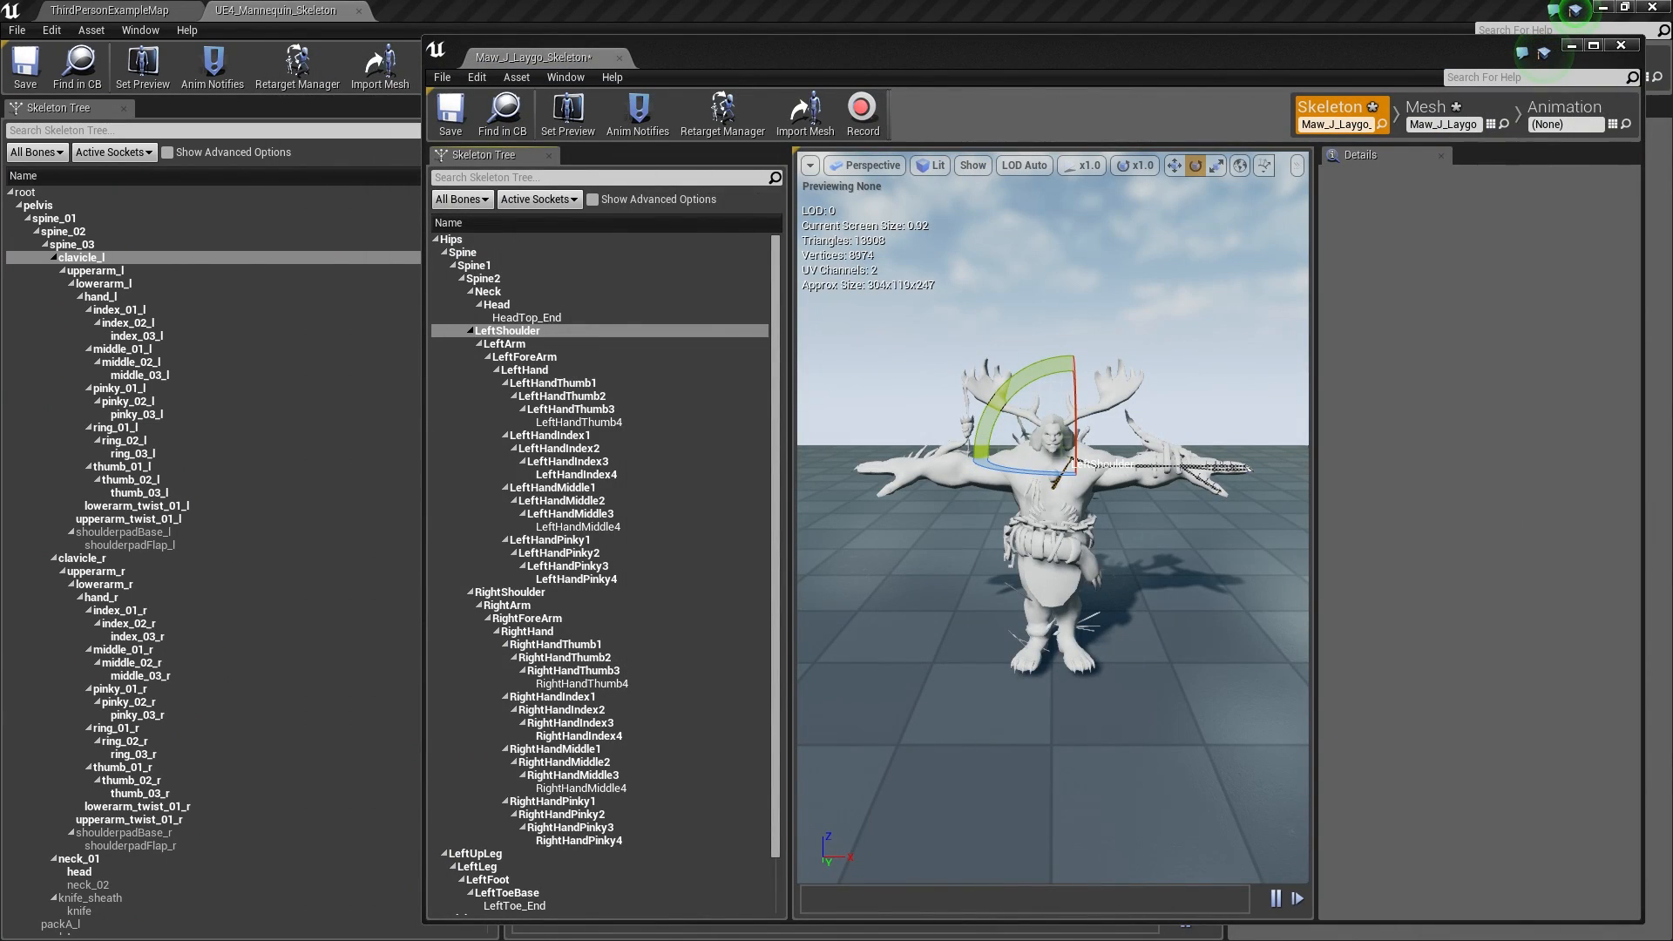